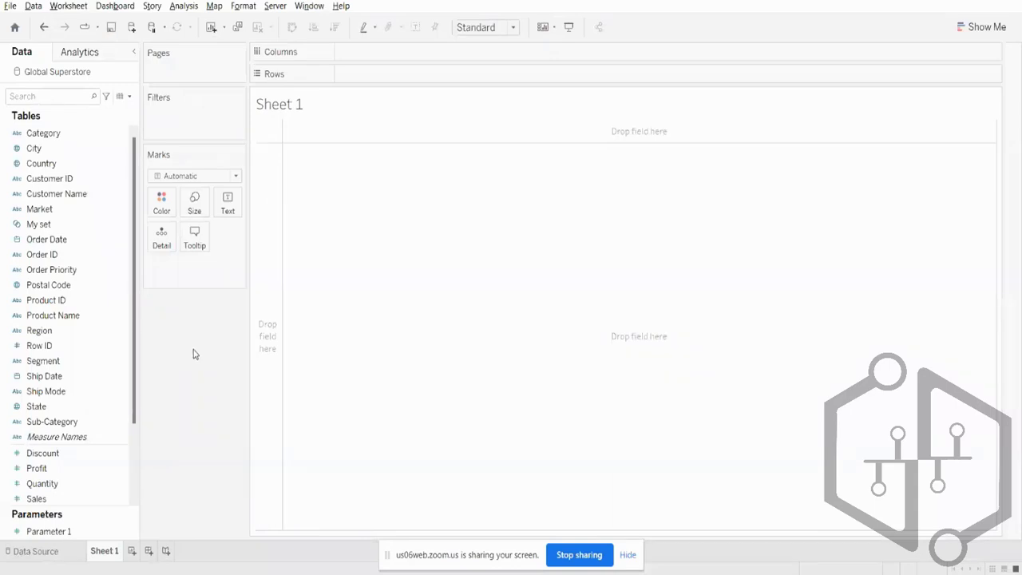
pyautogui.rightClick(68, 179)
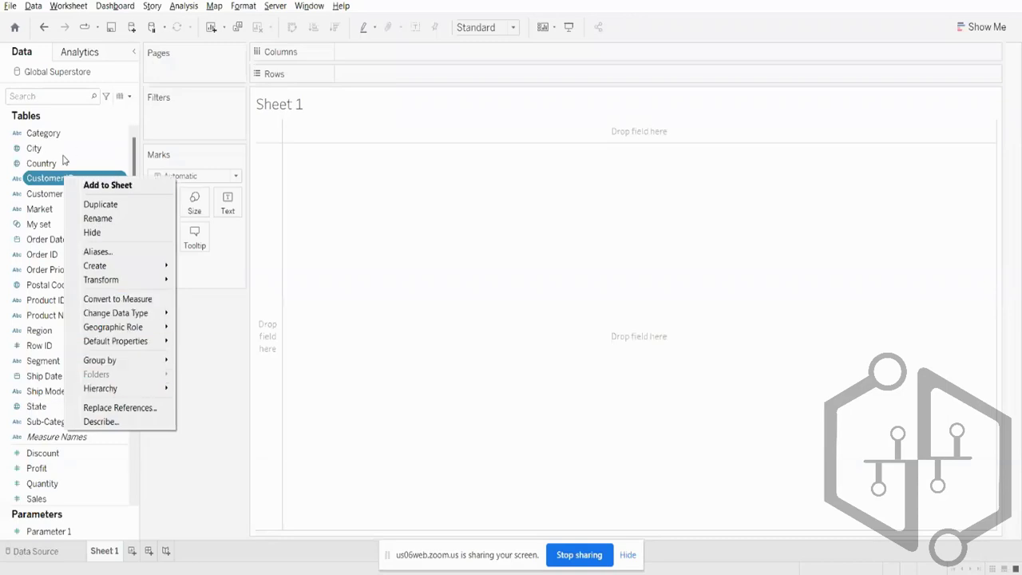
pyautogui.rightClick(43, 185)
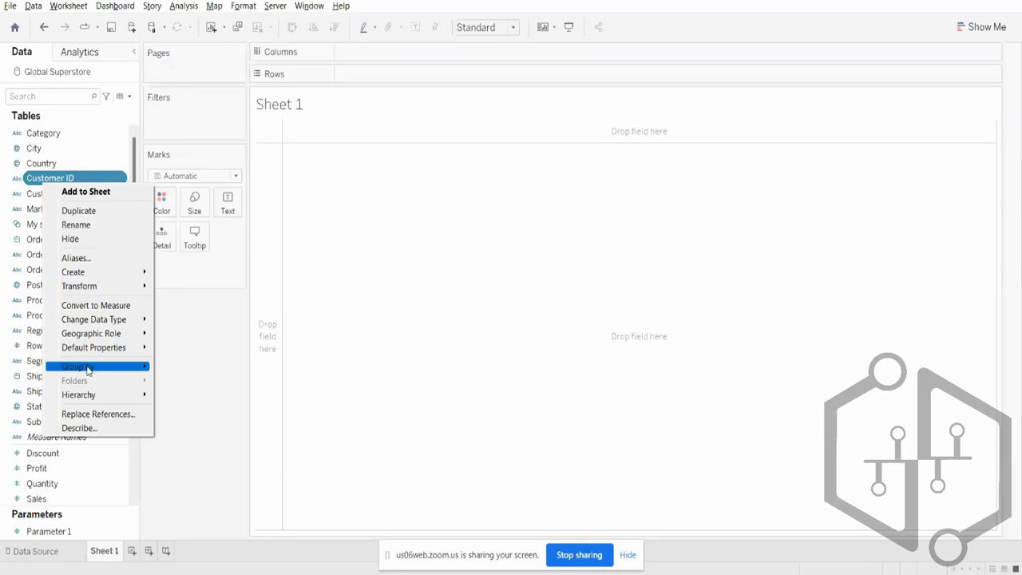
pyautogui.moveTo(98, 393)
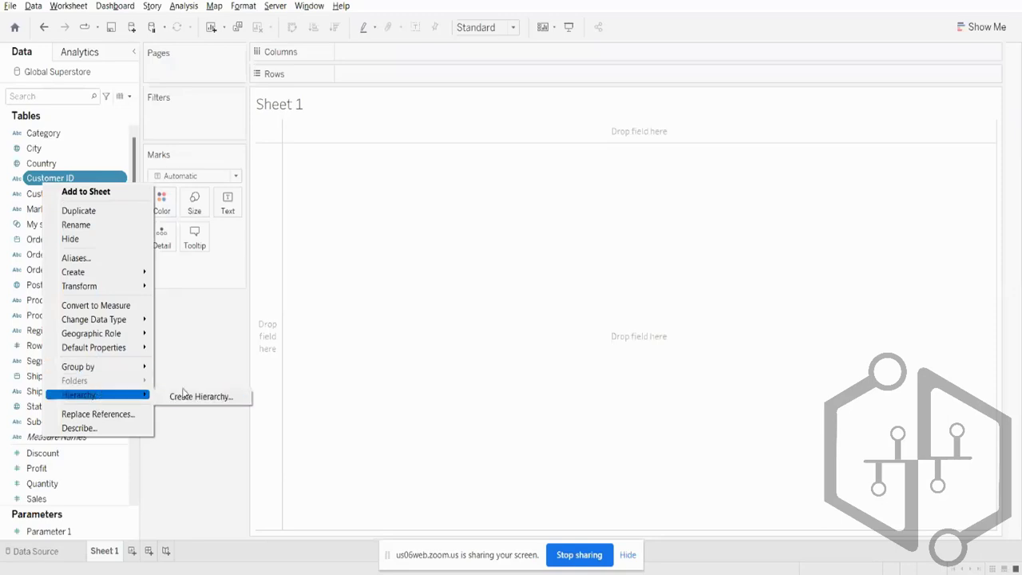
pyautogui.click(224, 352)
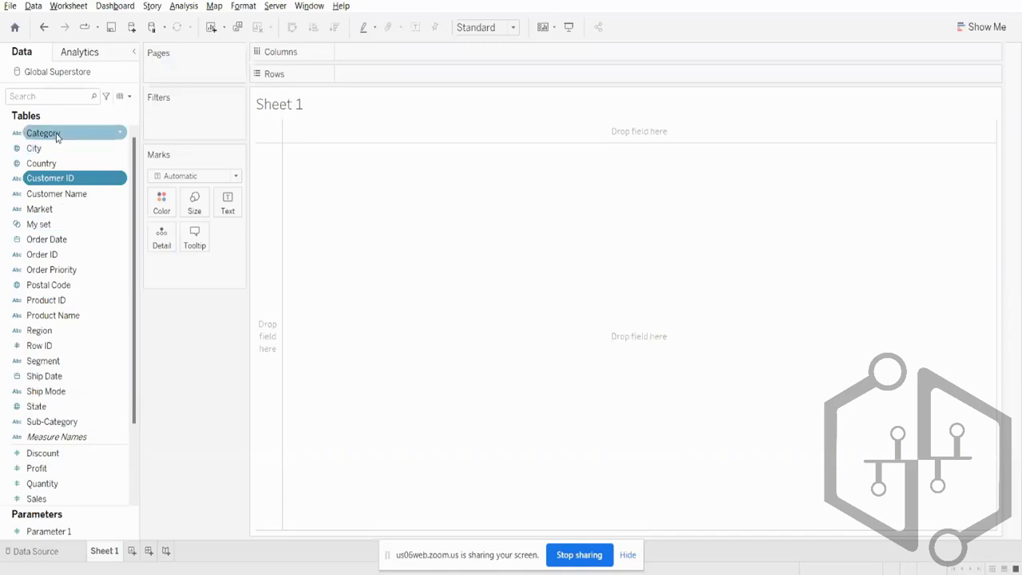
# - Start a new hierarchy that combines the Category and Sub-Category fields, with Category as the upper level
pyautogui.click(68, 423)
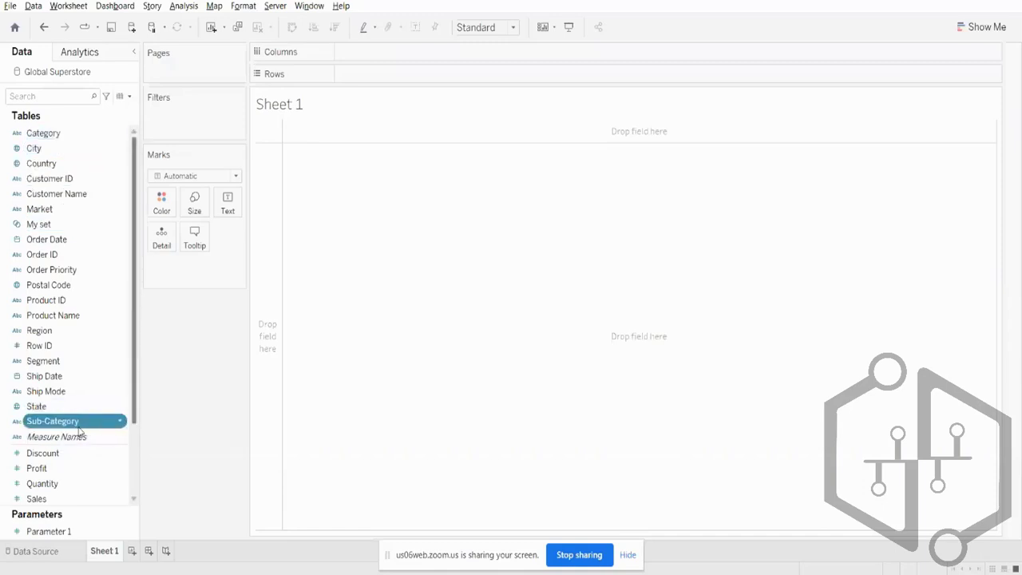
pyautogui.click(36, 137)
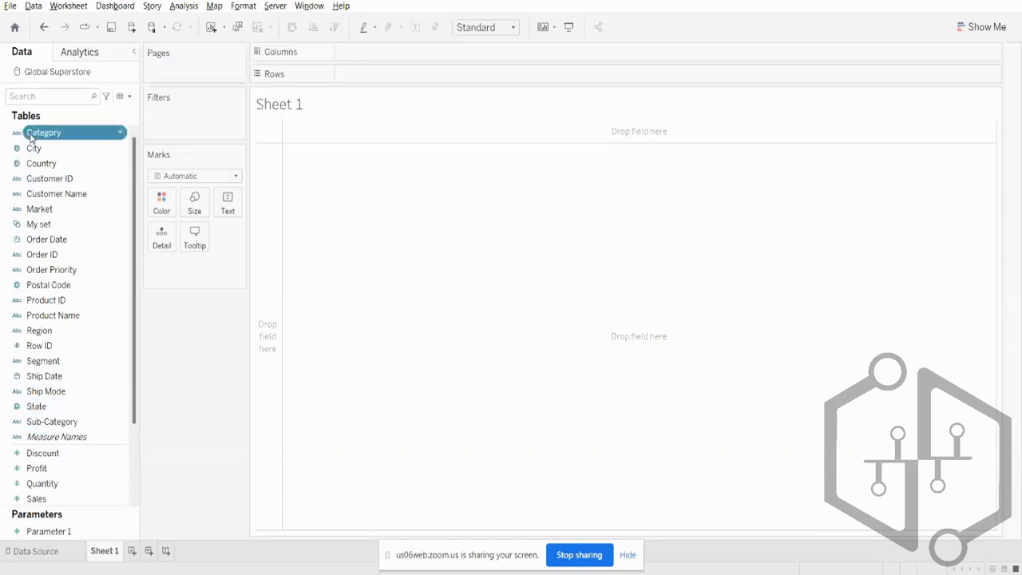
pyautogui.keyDown('ctrl'); pyautogui.click(88, 349); pyautogui.keyUp('ctrl')
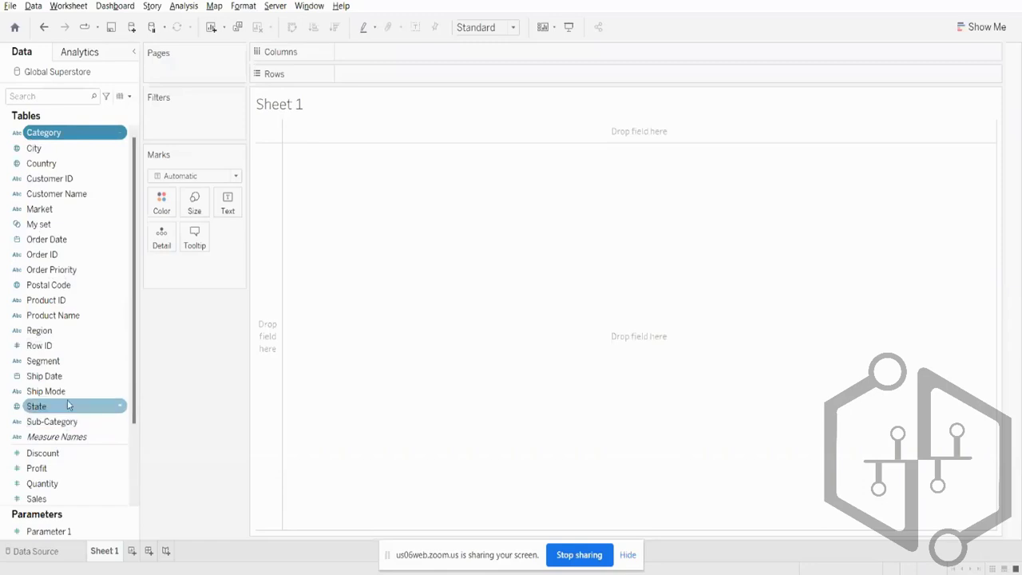
pyautogui.click(62, 425)
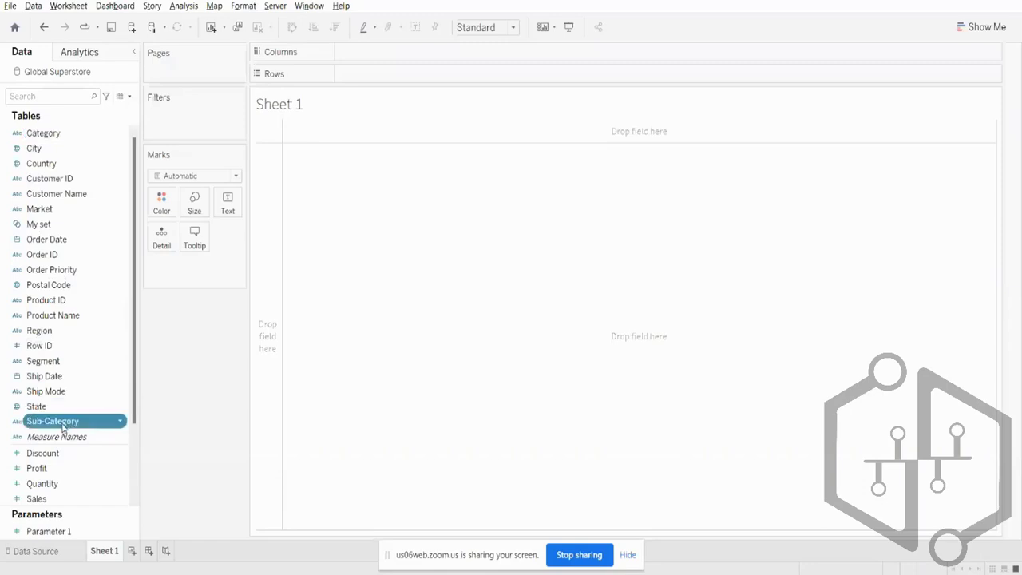
pyautogui.click(64, 428)
pyautogui.click(178, 388)
pyautogui.moveTo(103, 427); pyautogui.dragTo(90, 135)
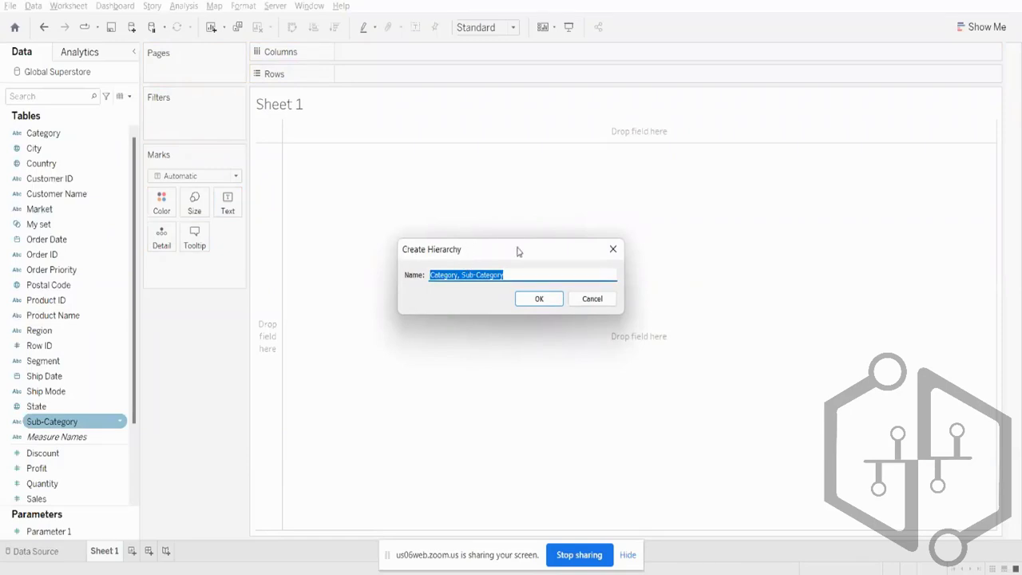
# - Name the new hierarchy Product and create it
pyautogui.click(522, 276)
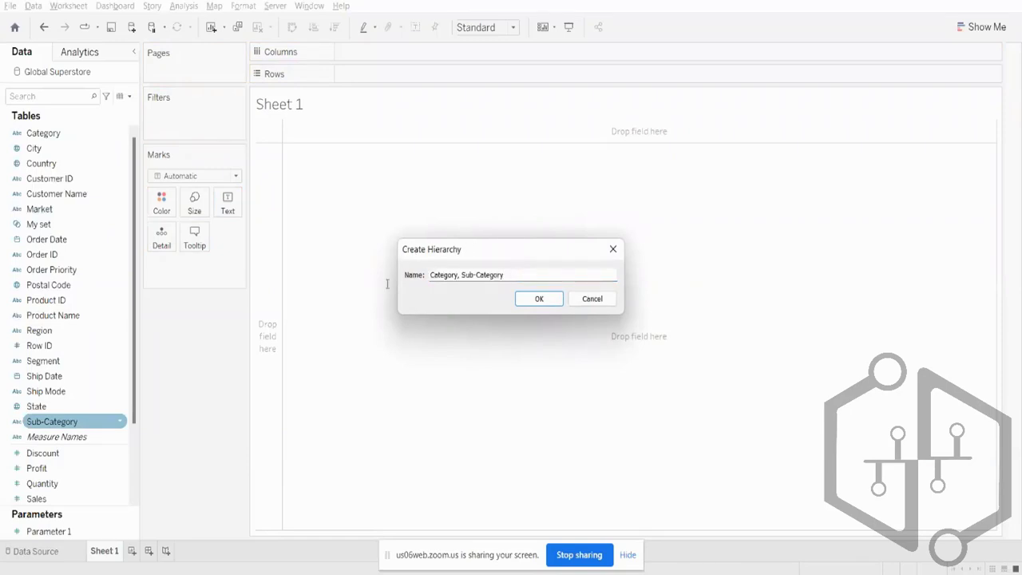
pyautogui.moveTo(509, 277); pyautogui.dragTo(415, 277)
pyautogui.press('capslock')
pyautogui.write('M')
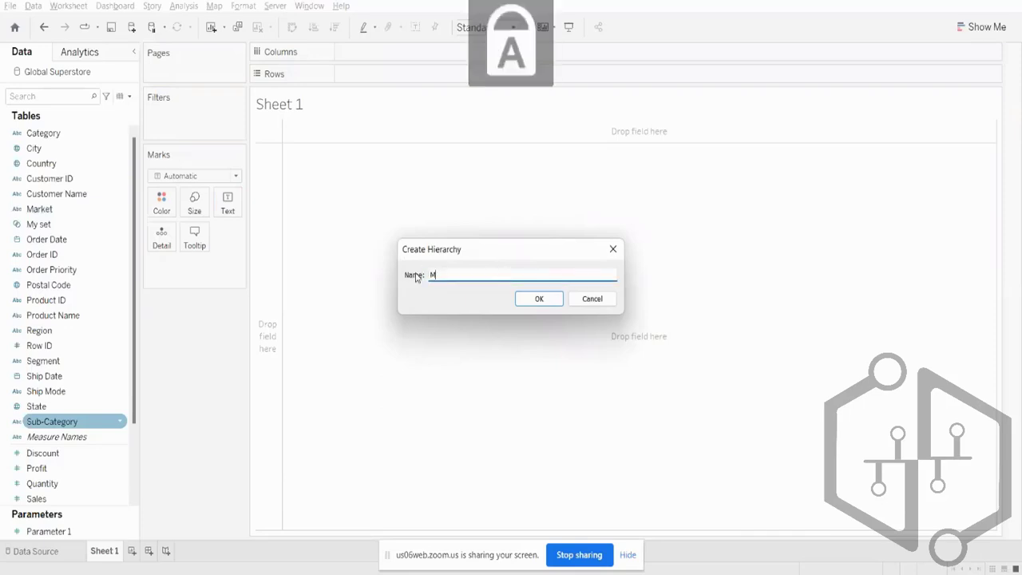
pyautogui.press('capslock')
pyautogui.write('y')
pyautogui.press('BackSpace')
pyautogui.press('BackSpace')
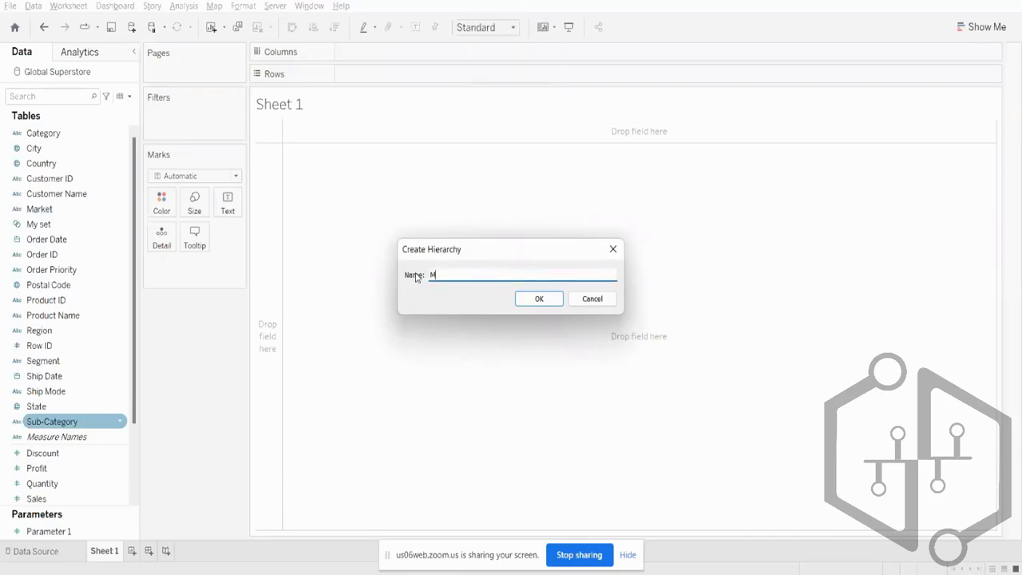
pyautogui.press('capslock')
pyautogui.write('P')
pyautogui.press('capslock')
pyautogui.write('roduct')
pyautogui.click(523, 301)
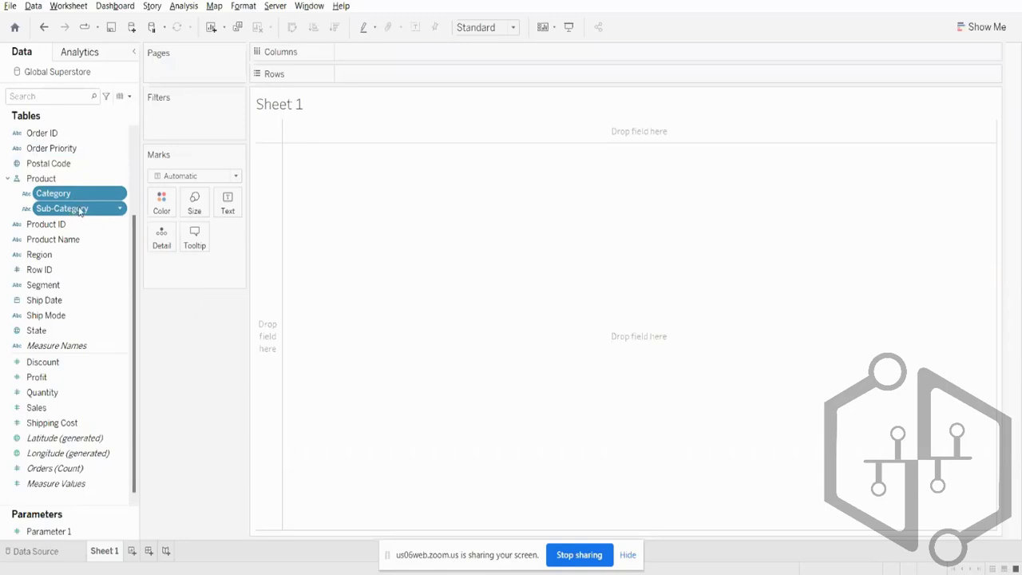
# - Build a vertical bar chart with the Product hierarchy's Category on Columns and the sum of Sales on Rows
pyautogui.moveTo(51, 179)
pyautogui.mouseDown()
pyautogui.moveTo(185, 179)
pyautogui.moveTo(259, 160)
pyautogui.moveTo(361, 76)
pyautogui.mouseUp()
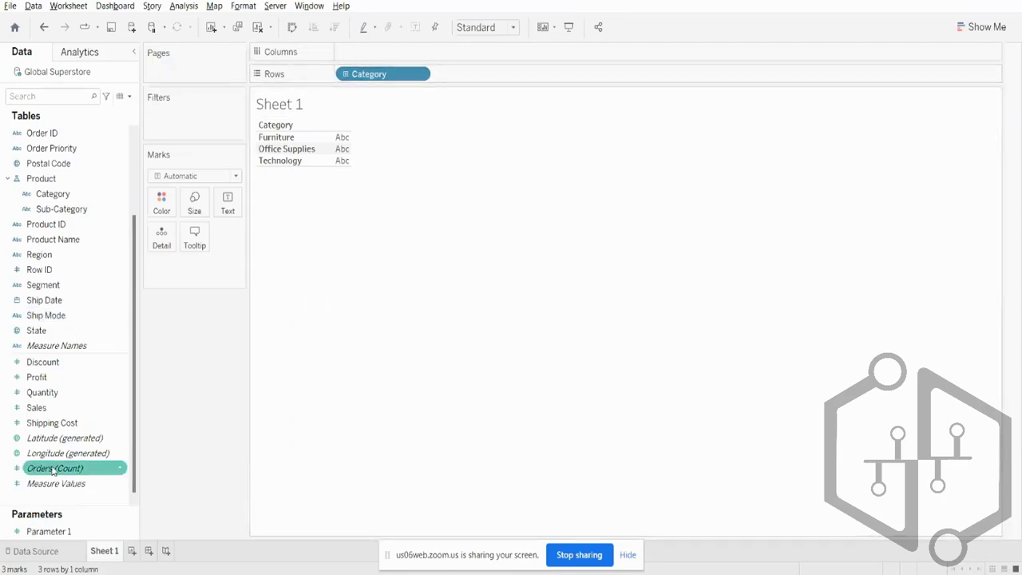
pyautogui.moveTo(38, 407); pyautogui.dragTo(394, 80)
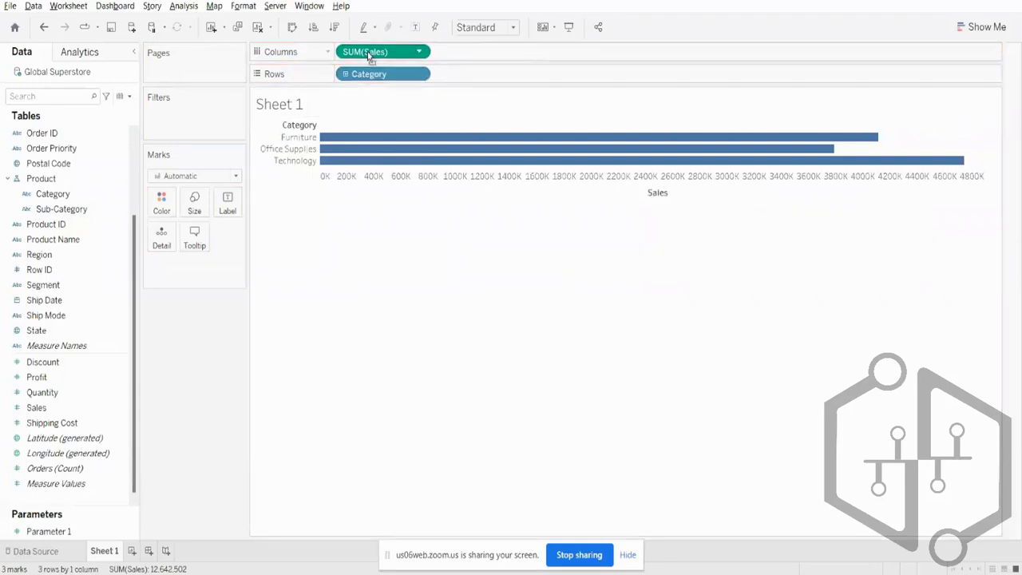
pyautogui.moveTo(370, 58); pyautogui.dragTo(498, 75)
pyautogui.moveTo(376, 74); pyautogui.dragTo(384, 51)
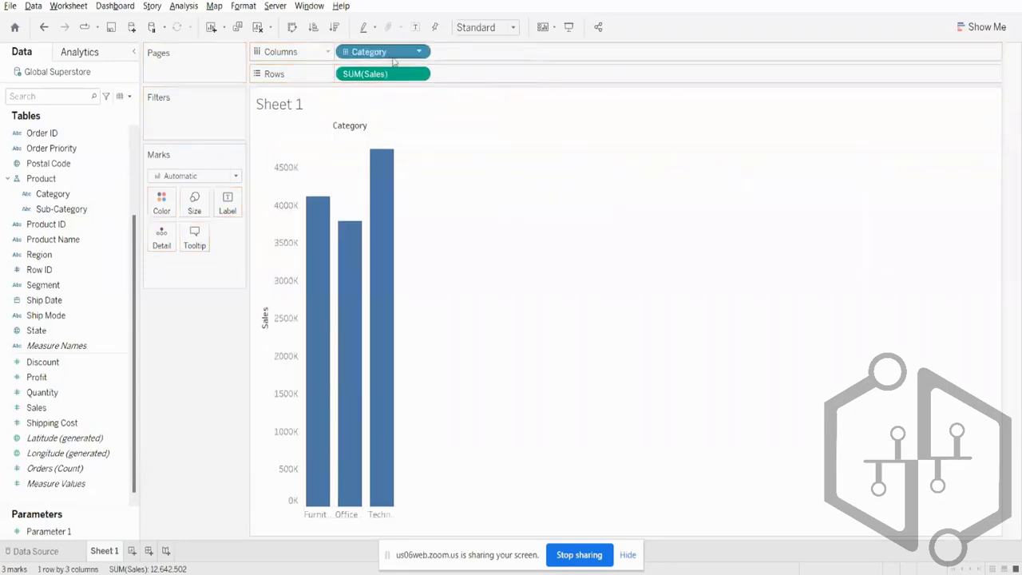
# - Drill Category down to Sub-Category on Columns, roll it back up, and drill down again
pyautogui.click(345, 53)
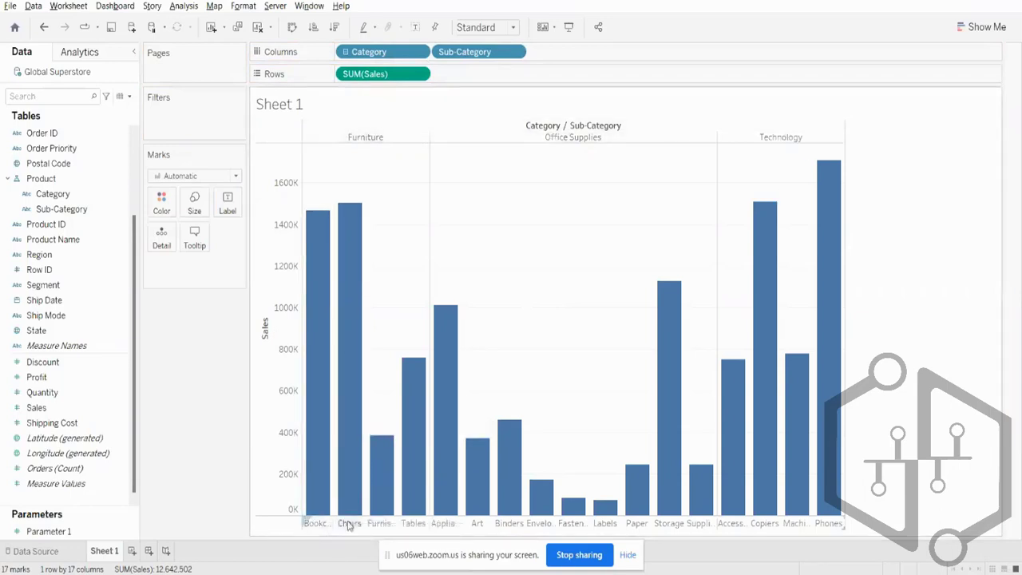
pyautogui.click(346, 52)
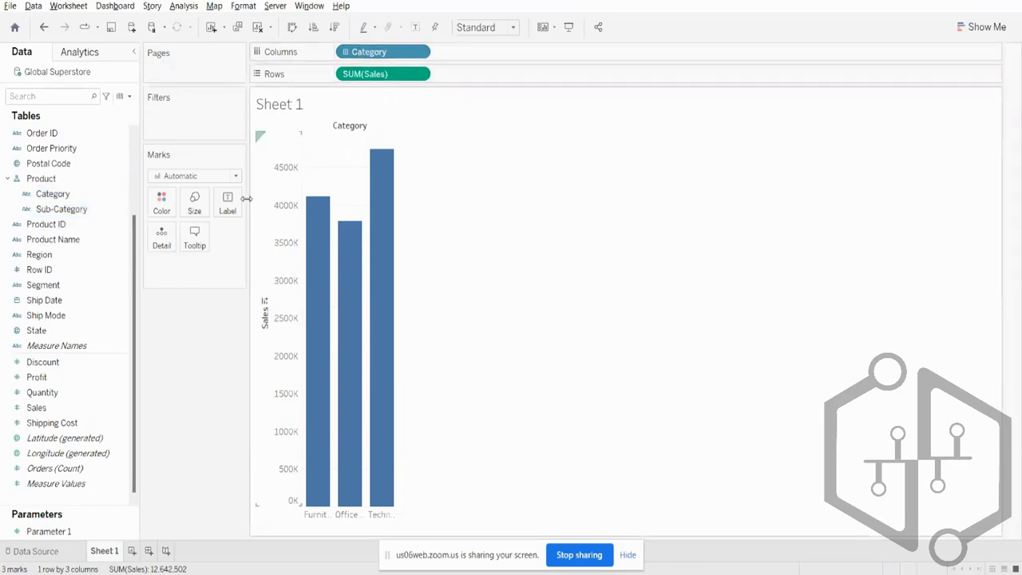
pyautogui.click(345, 53)
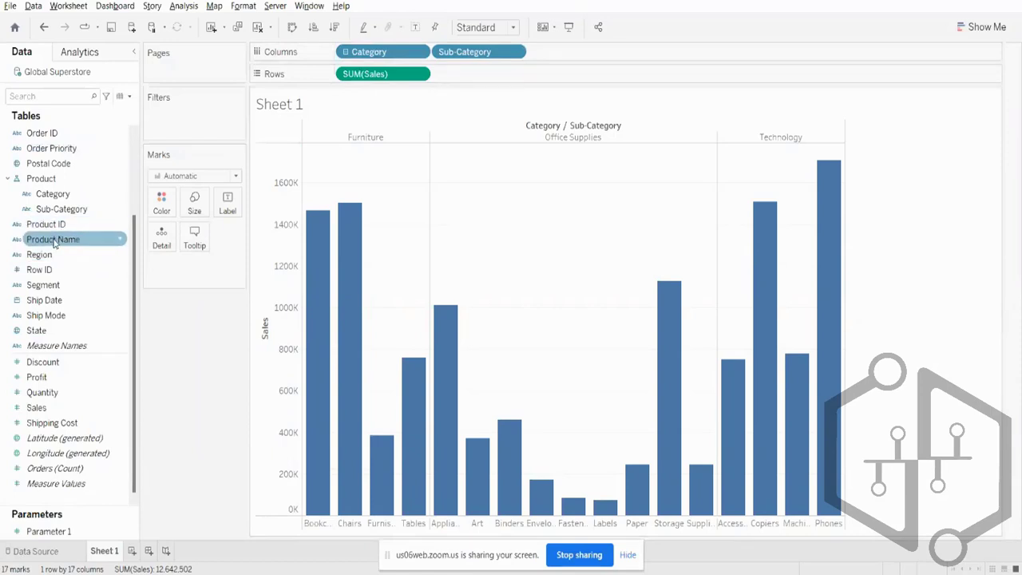
# - Add Product Name as the lowest level of the Product hierarchy and drill Sub-Category down to it on Columns
pyautogui.moveTo(61, 244); pyautogui.dragTo(64, 218)
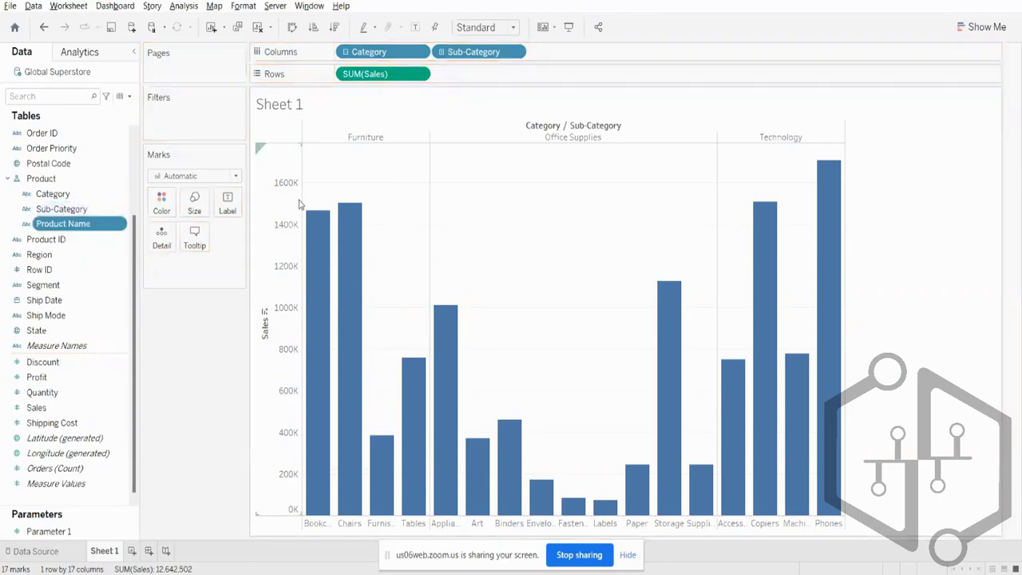
pyautogui.click(443, 53)
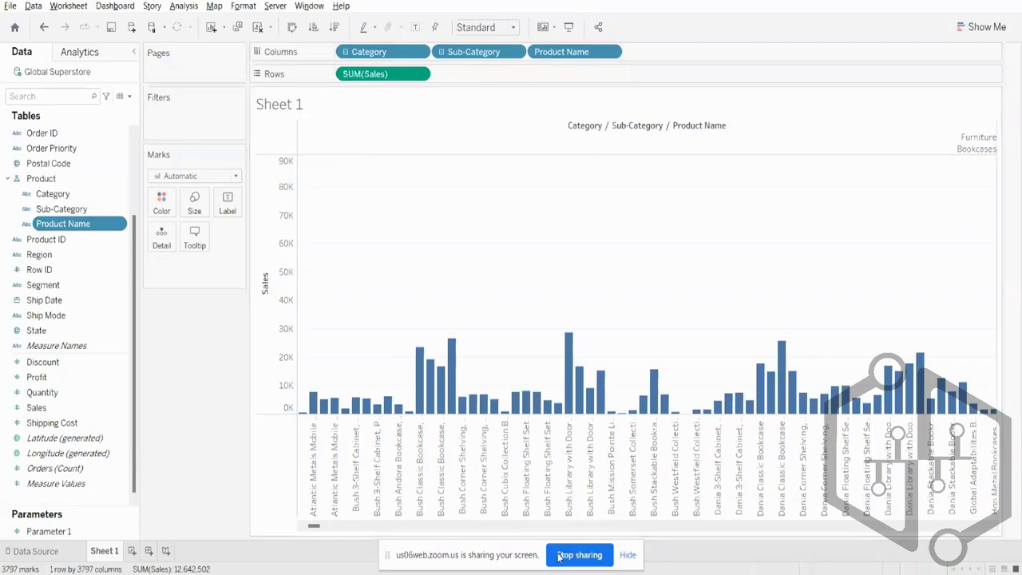
pyautogui.click(545, 528)
pyautogui.click(577, 528)
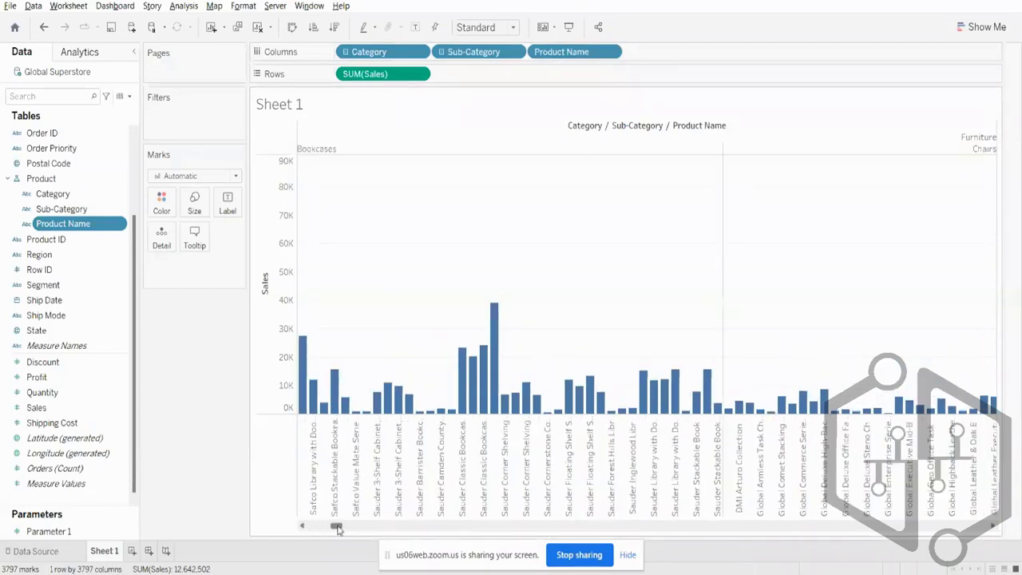
pyautogui.moveTo(338, 528); pyautogui.dragTo(315, 528)
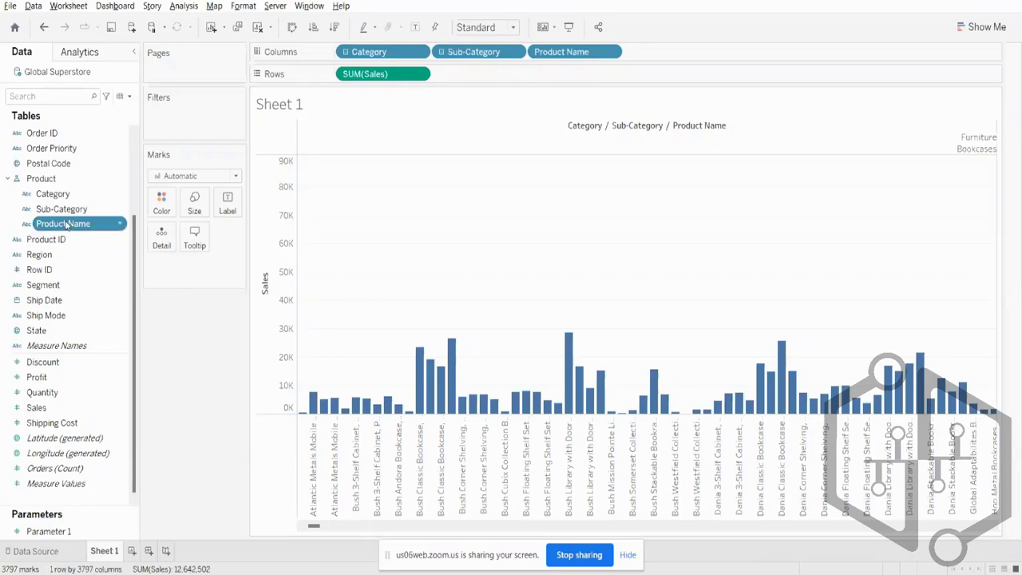
# - Move Product Name to the top of the Product hierarchy and take Sub-Category and Category off Columns
pyautogui.moveTo(65, 224); pyautogui.dragTo(63, 192)
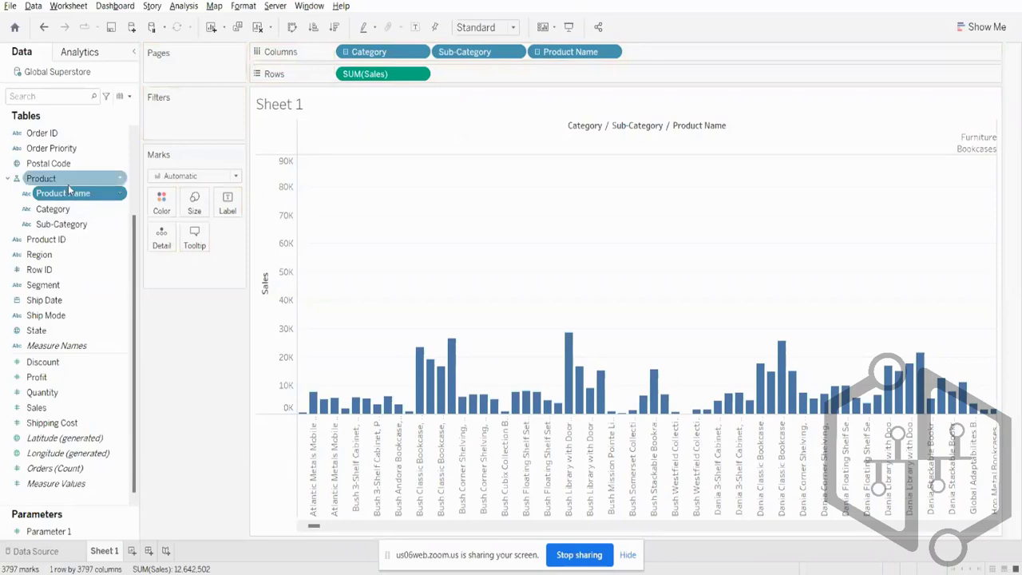
pyautogui.moveTo(347, 56); pyautogui.dragTo(476, 66)
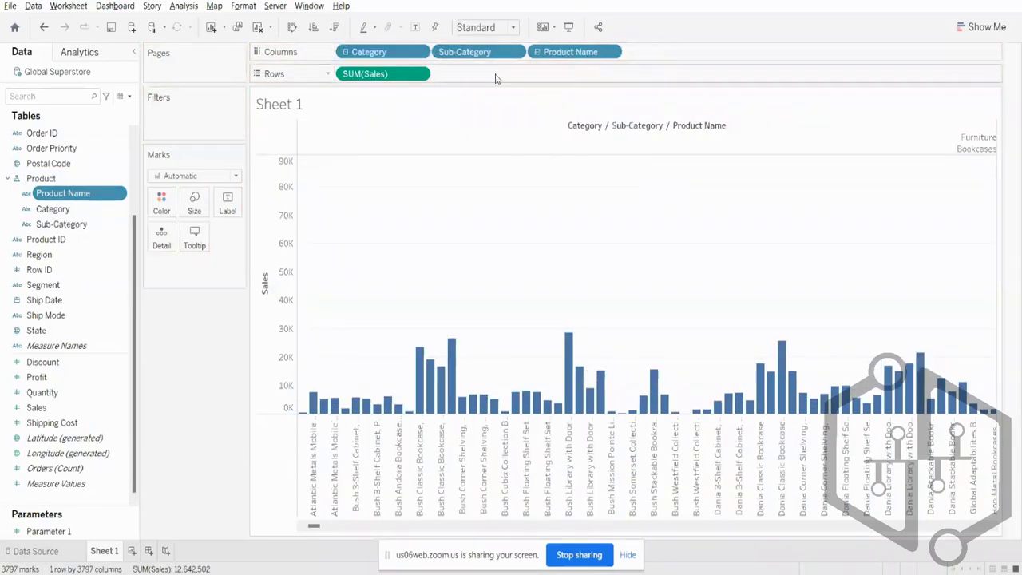
pyautogui.click(345, 52)
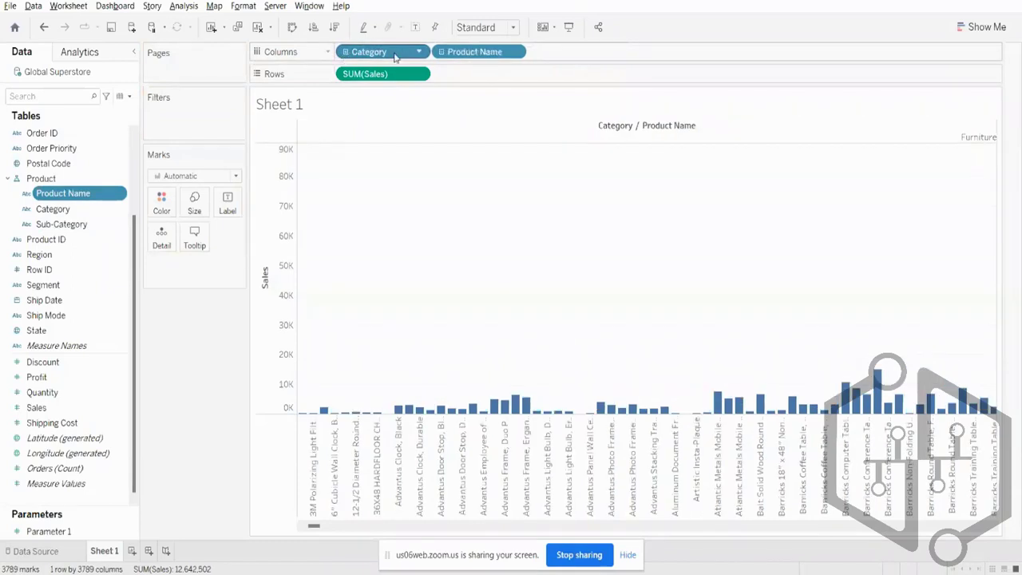
pyautogui.moveTo(394, 54); pyautogui.dragTo(398, 30)
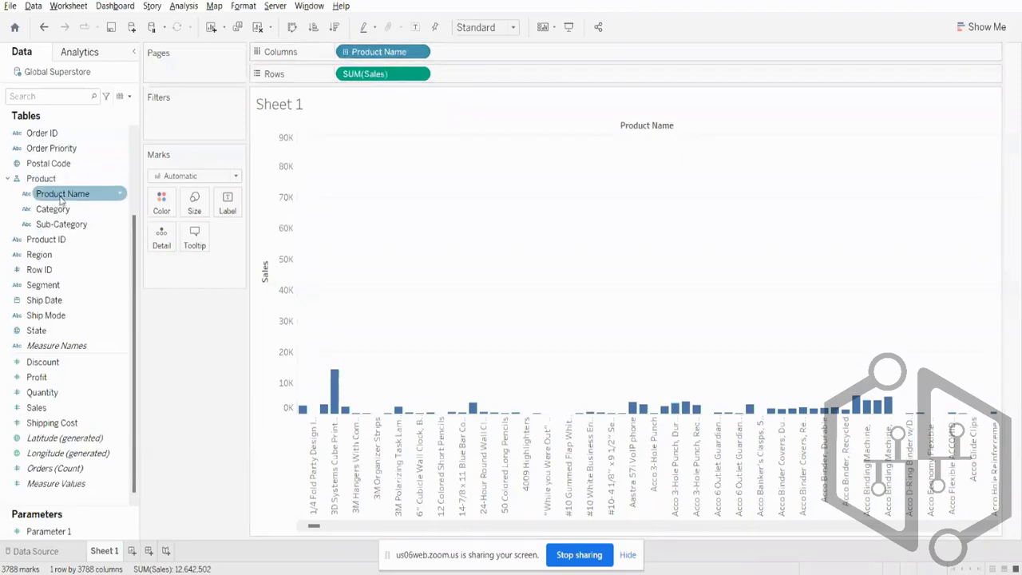
# - Drill Product Name down to Category and then to Sub-Category on Columns
pyautogui.click(346, 52)
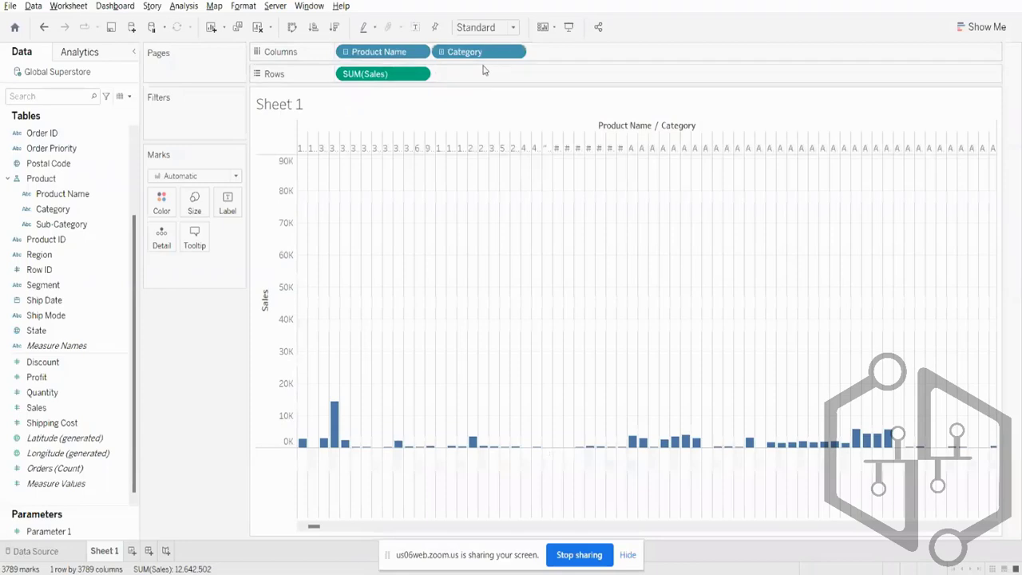
pyautogui.click(441, 54)
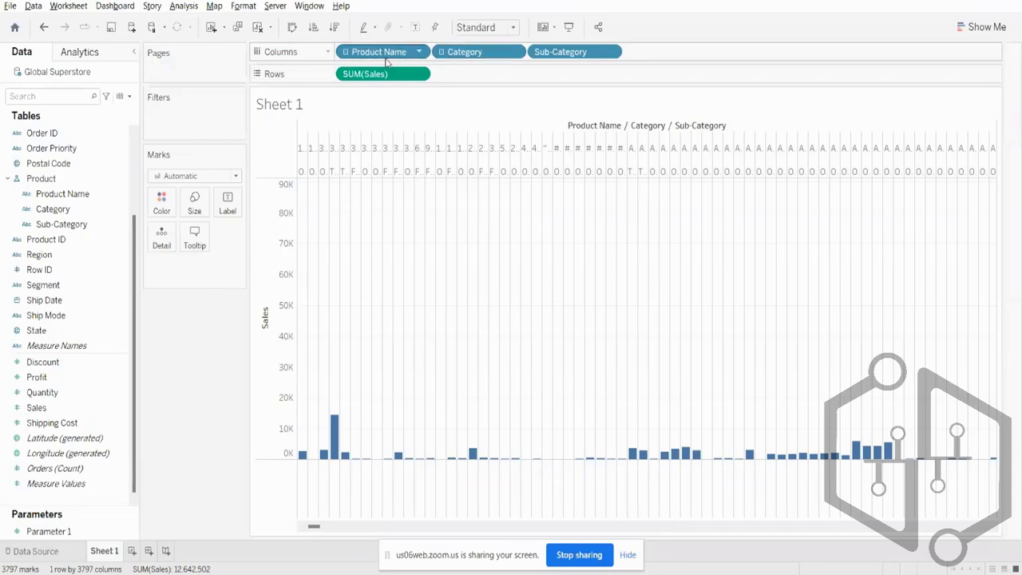
# - Remove Product Name, Category, Sub-Category and the sum of Sales from the sheet's Columns and Rows
pyautogui.moveTo(388, 56); pyautogui.dragTo(389, 102)
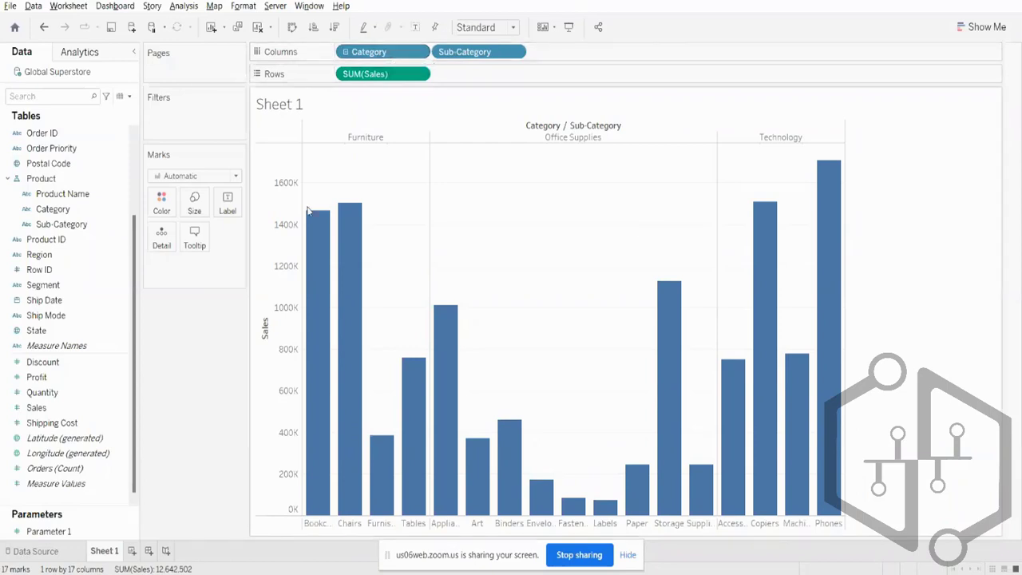
pyautogui.moveTo(369, 52); pyautogui.dragTo(382, 102)
pyautogui.moveTo(350, 48); pyautogui.dragTo(337, 30)
pyautogui.moveTo(351, 74); pyautogui.dragTo(385, 18)
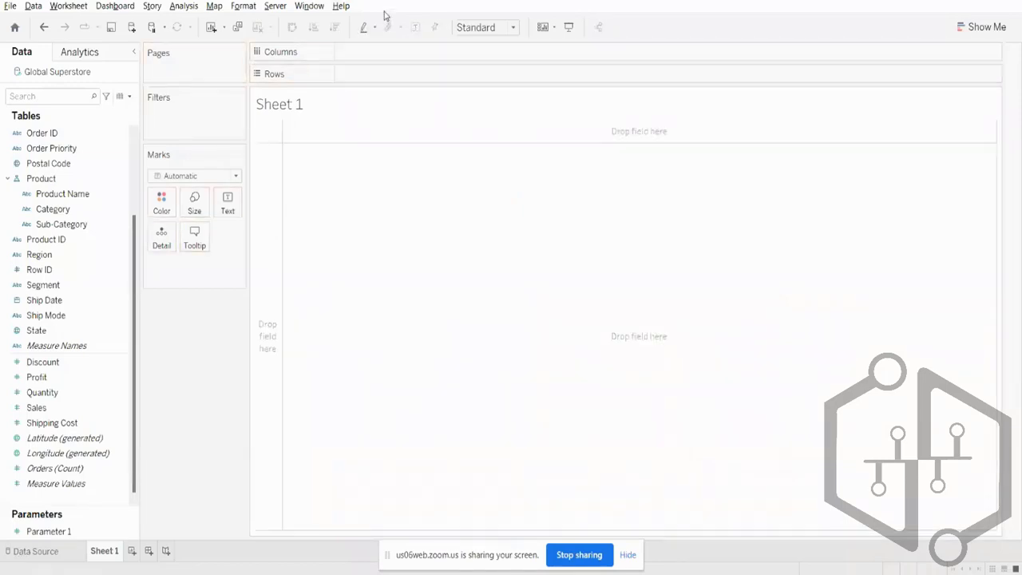
# - Remove the Product hierarchy from the data source's field list
pyautogui.rightClick(49, 180)
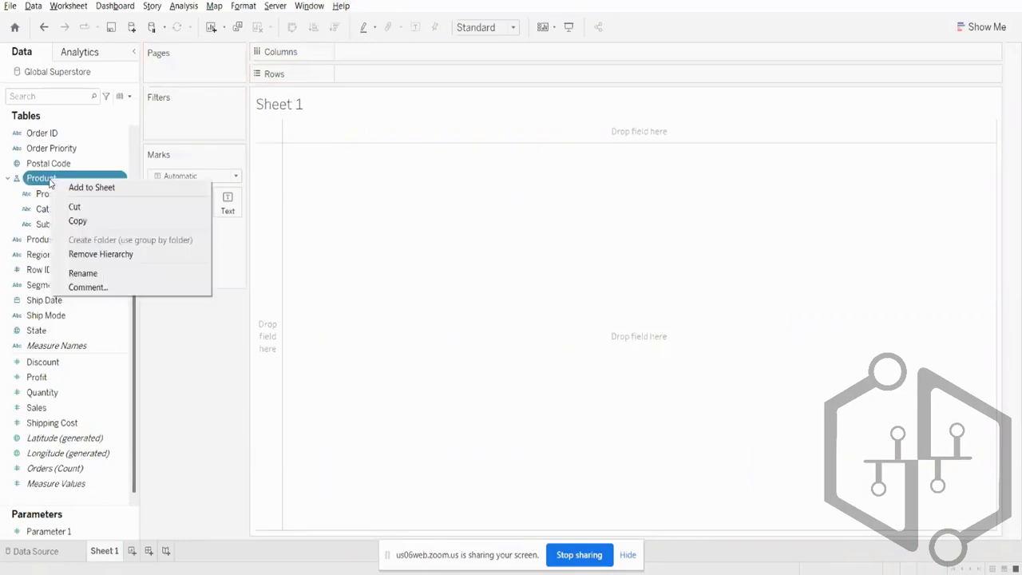
pyautogui.click(71, 254)
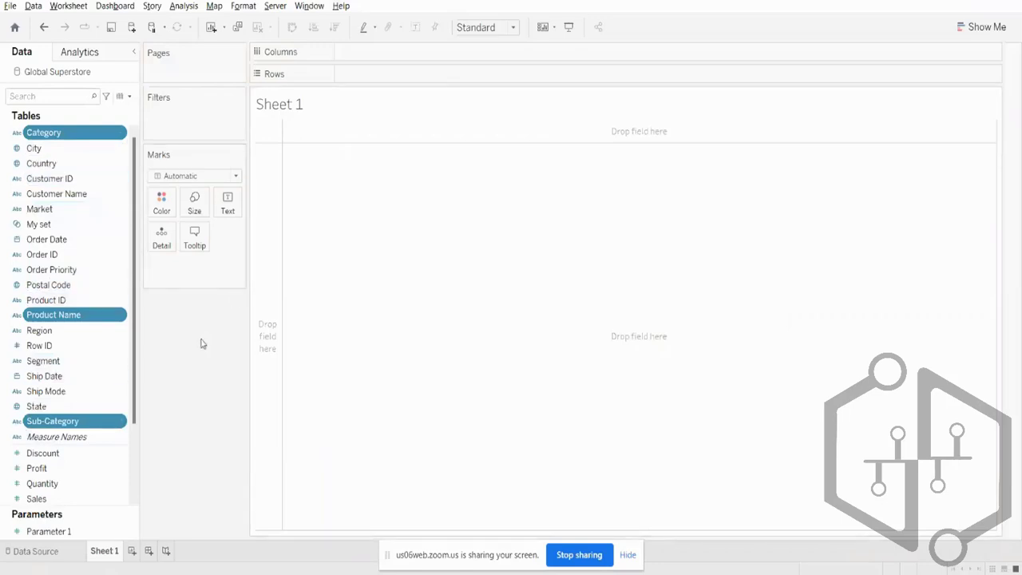
# - Place the Order Date field on Columns of the empty sheet
pyautogui.click(36, 209)
pyautogui.click(42, 133)
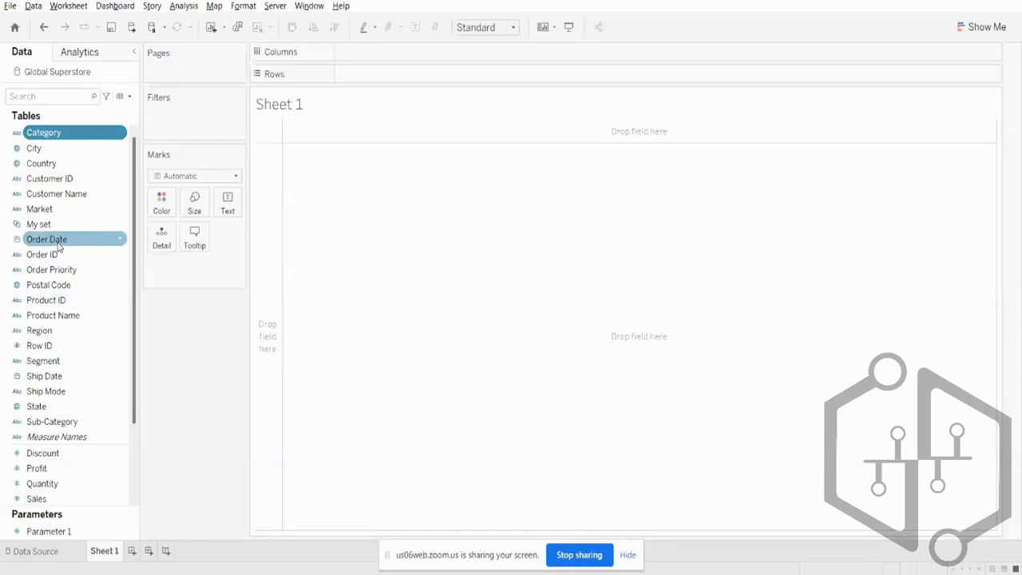
pyautogui.moveTo(57, 245); pyautogui.dragTo(447, 63)
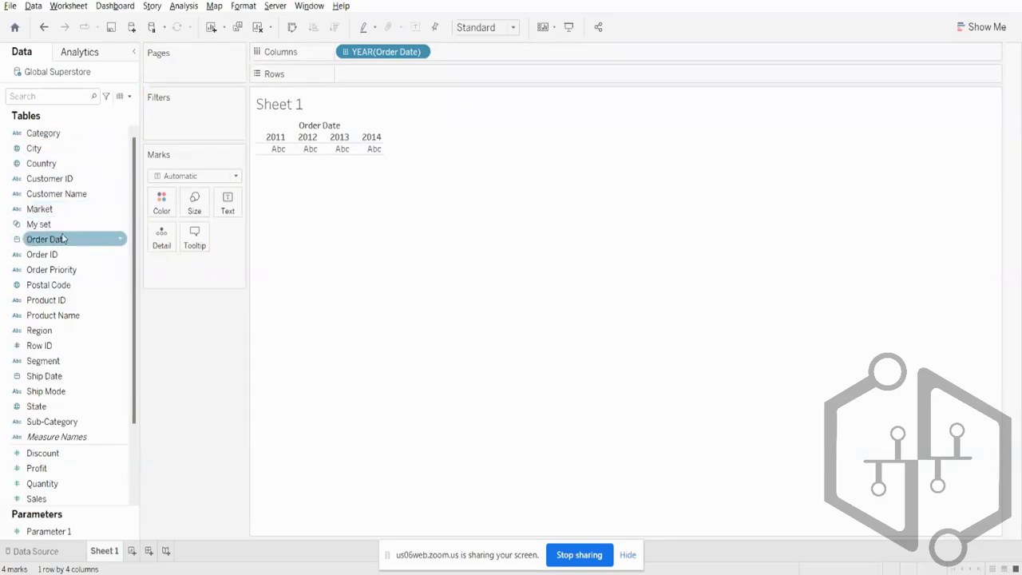
# - Drill Order Date on Columns down through quarter, month and day, and roll it back up to year
pyautogui.click(345, 52)
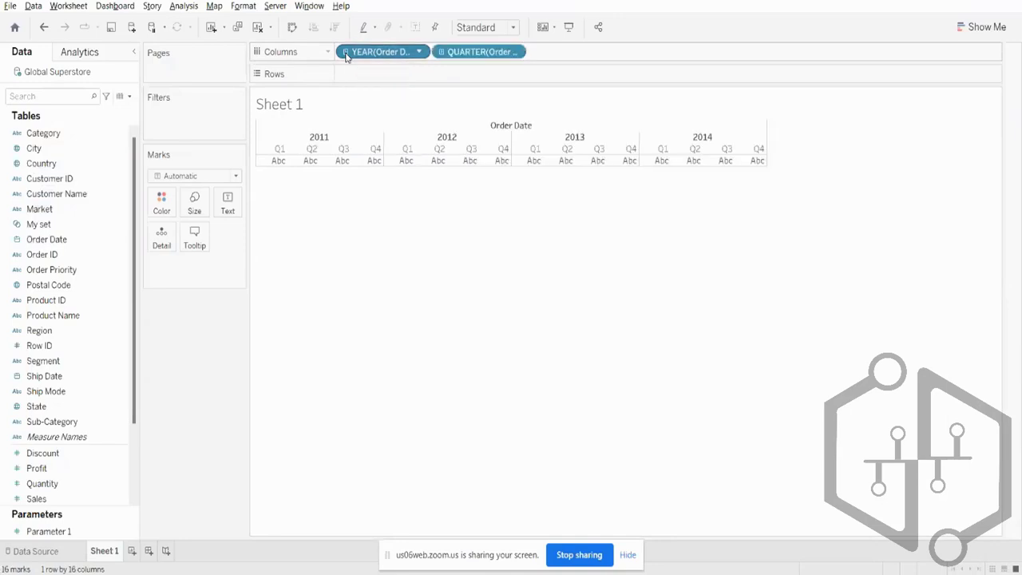
pyautogui.click(441, 52)
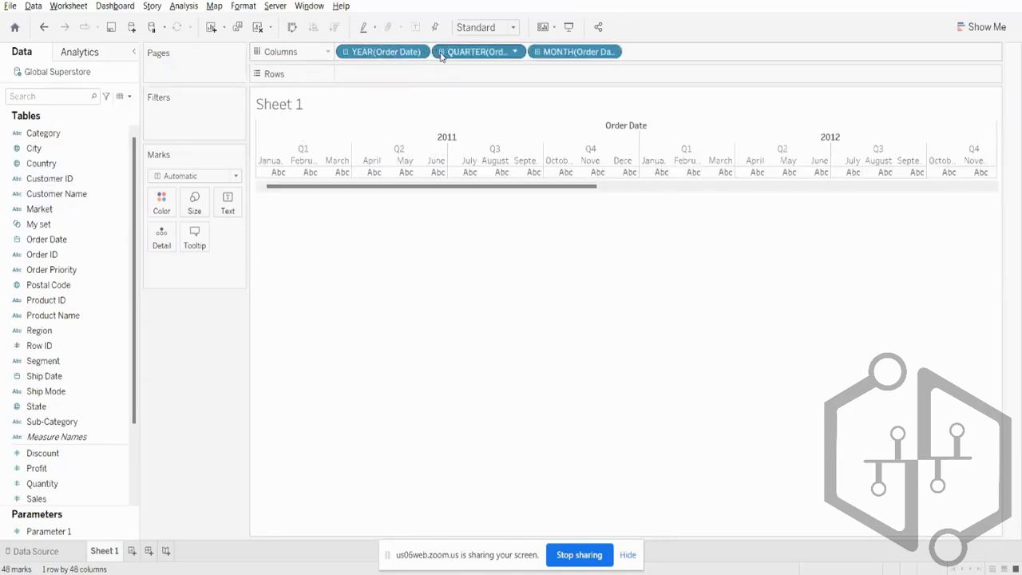
pyautogui.click(537, 53)
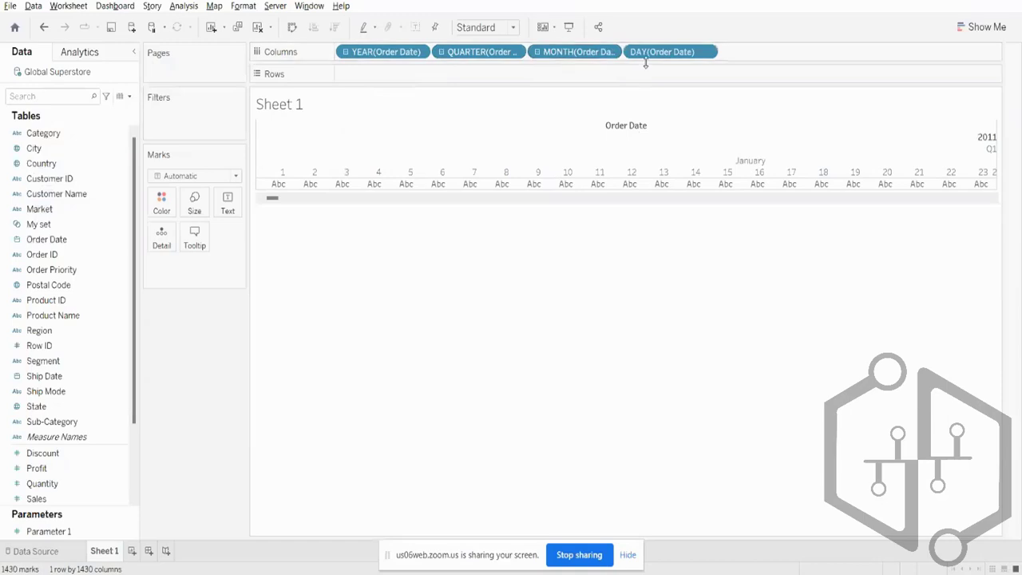
pyautogui.click(537, 52)
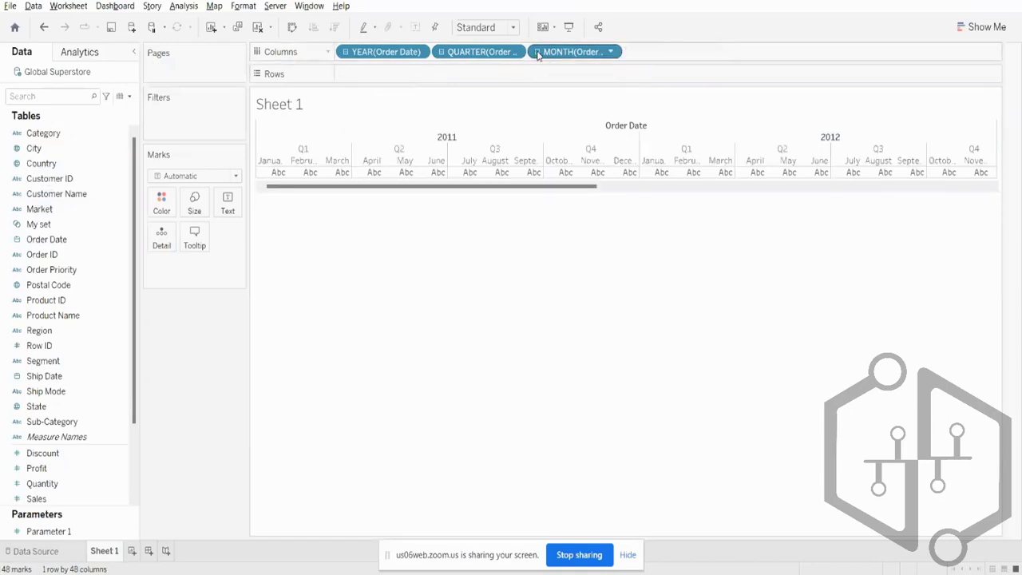
pyautogui.click(439, 53)
pyautogui.click(345, 53)
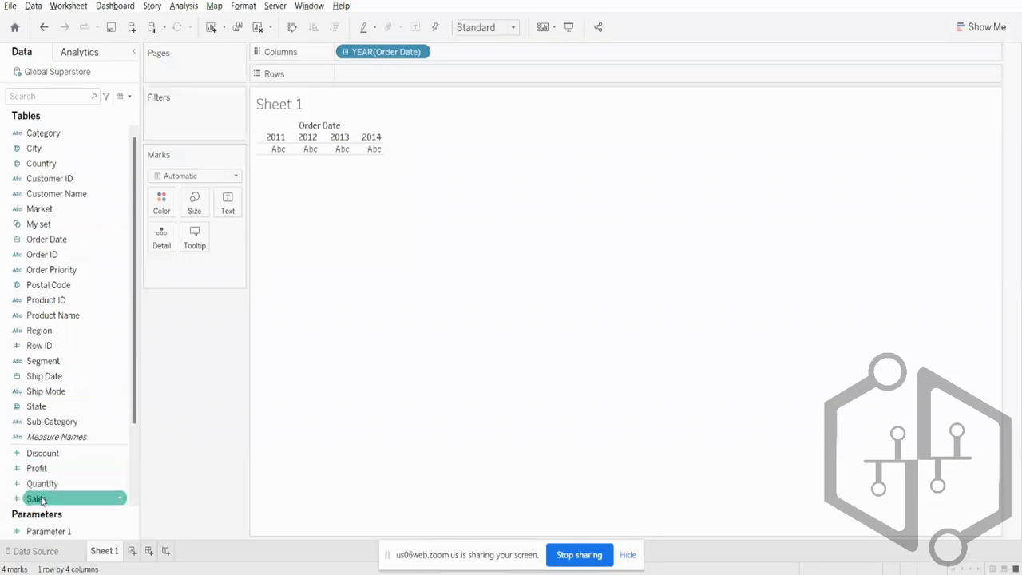
# - Place Sales on Rows and drill Order Date on Columns down through quarter, month and day
pyautogui.moveTo(36, 498); pyautogui.dragTo(367, 73)
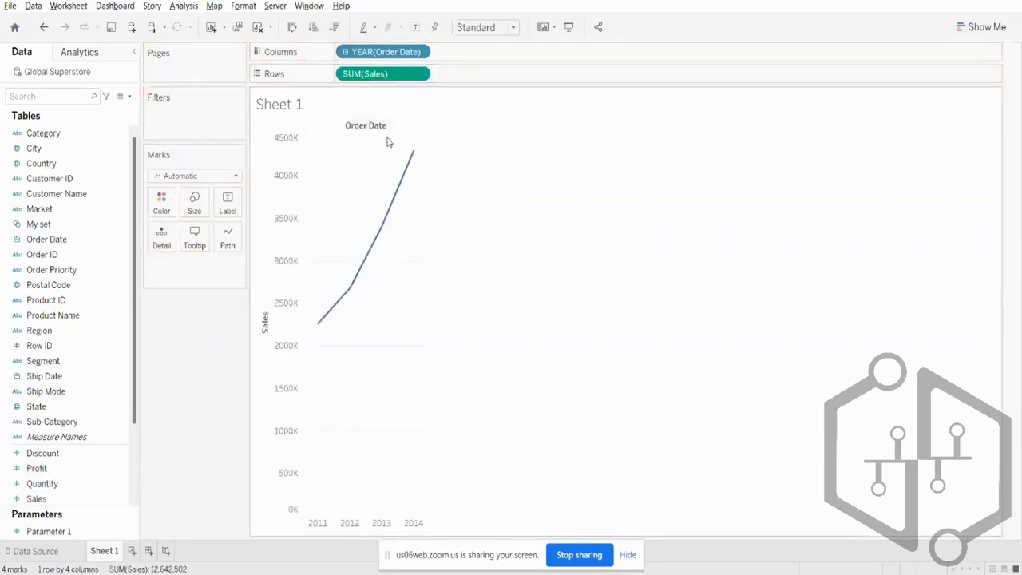
pyautogui.click(346, 52)
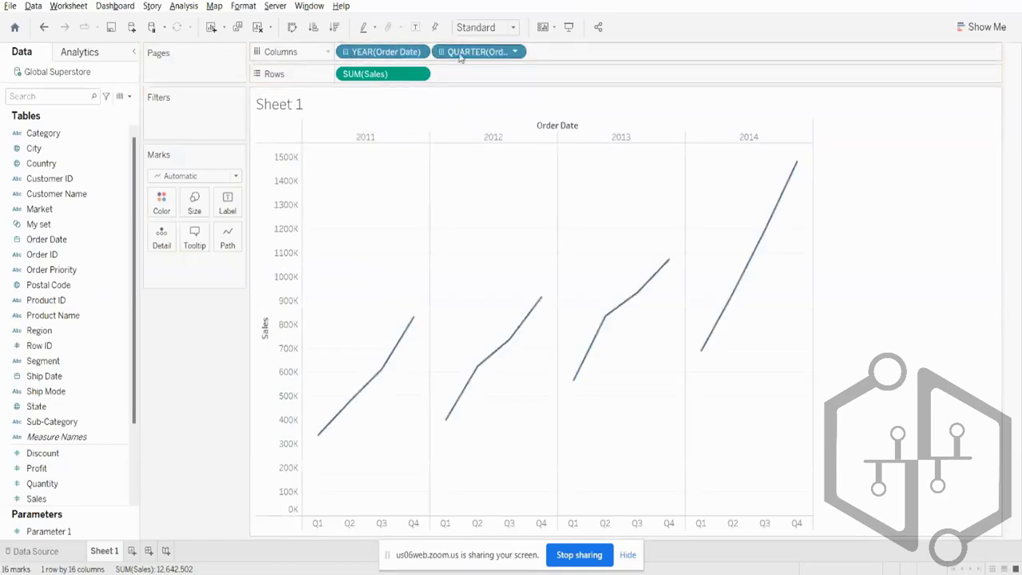
pyautogui.click(442, 54)
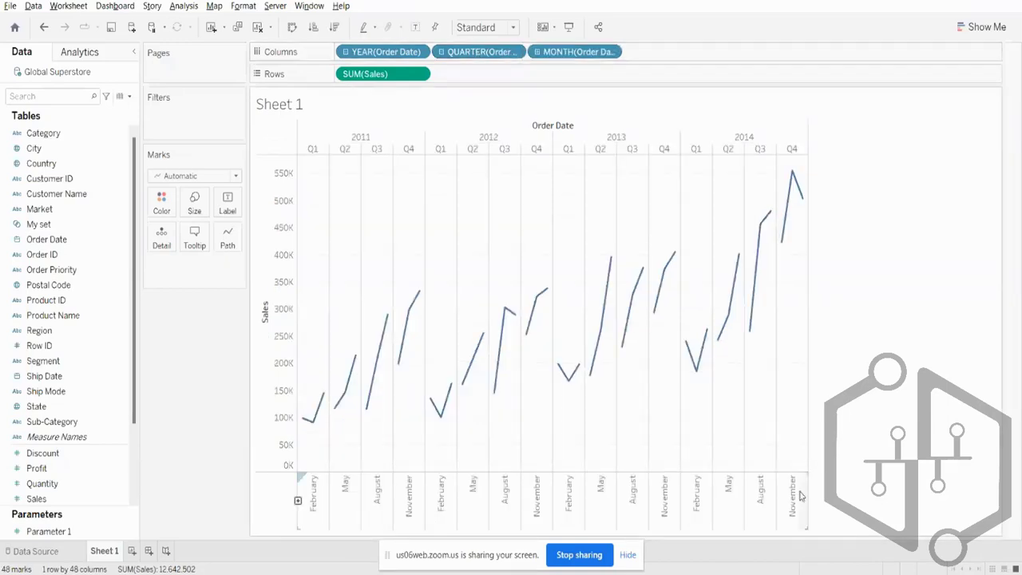
pyautogui.click(537, 54)
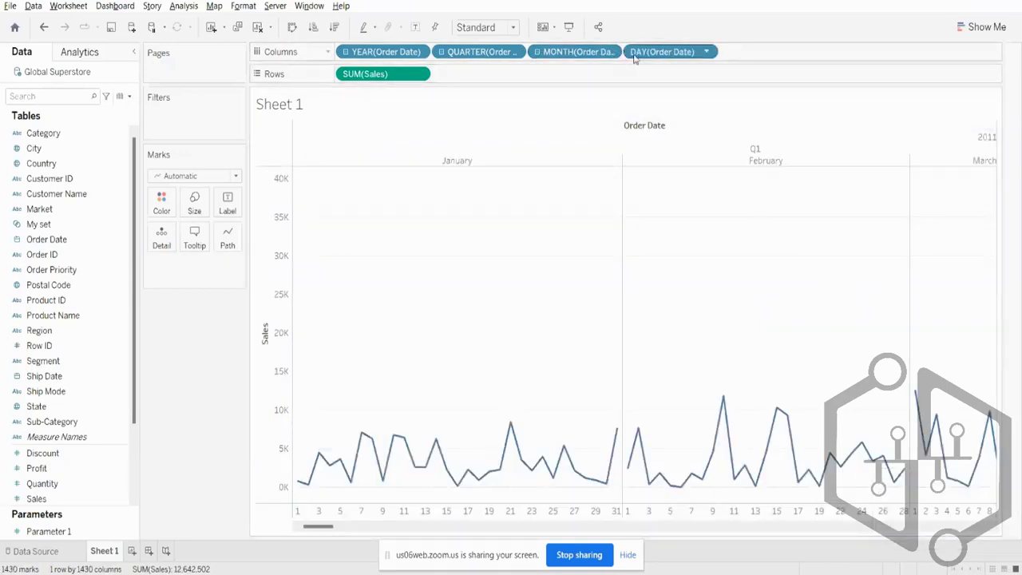
# - Roll Order Date on Columns back up from day level to year level
pyautogui.click(538, 53)
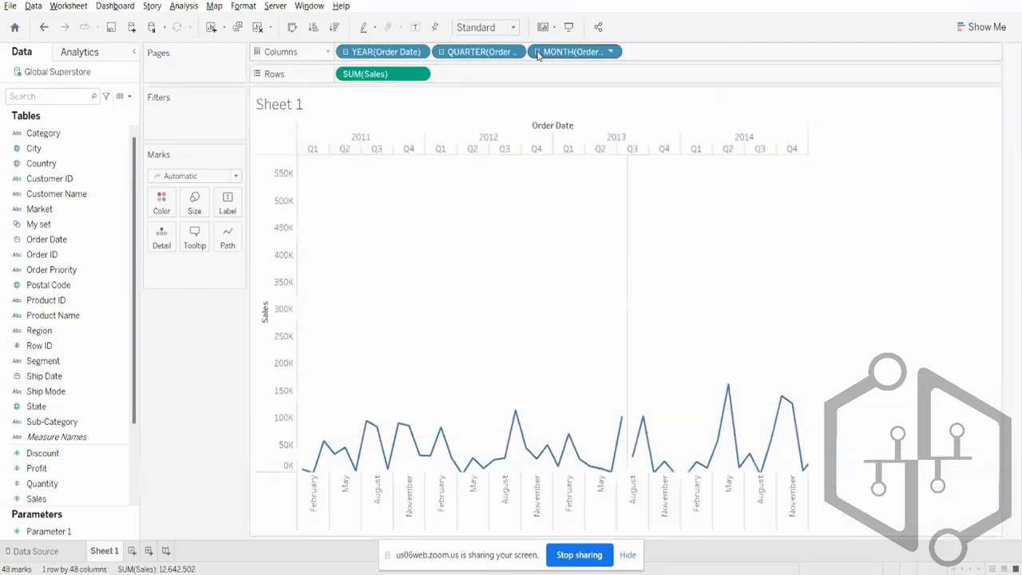
pyautogui.click(441, 52)
pyautogui.click(346, 52)
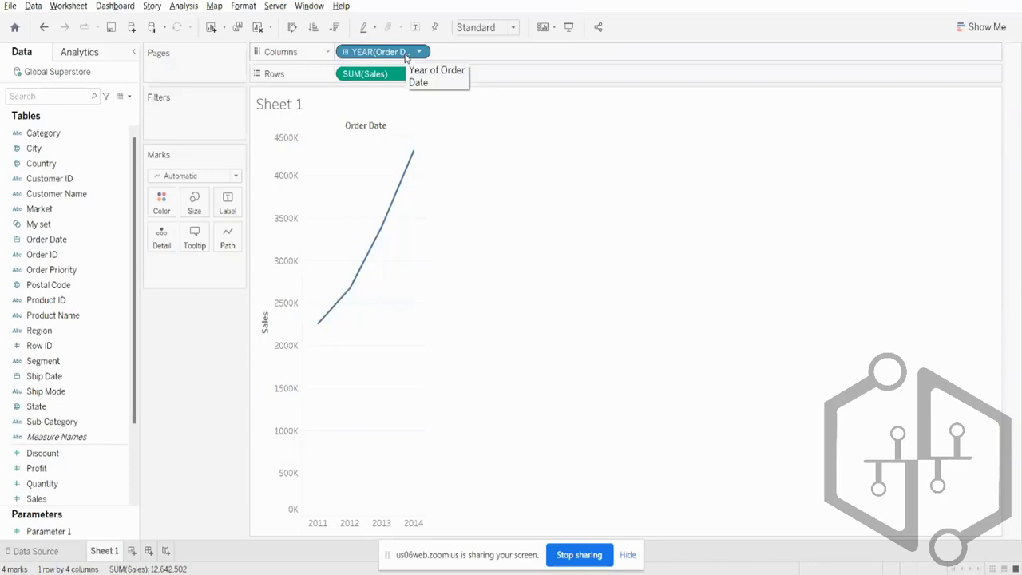
# - Expand the Order Date year to quarters, view the field's options, and collapse it to year again
pyautogui.click(345, 52)
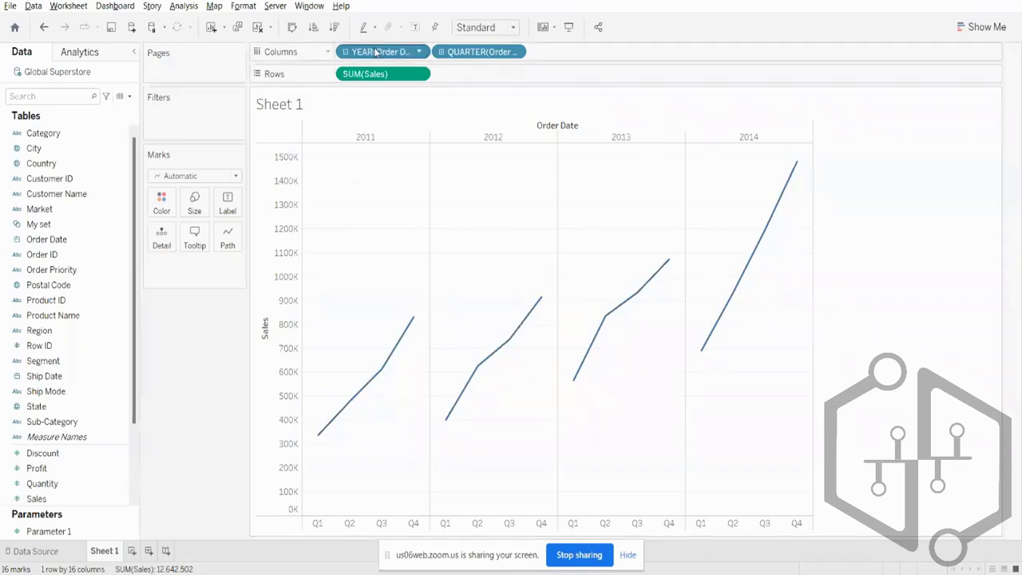
pyautogui.click(346, 52)
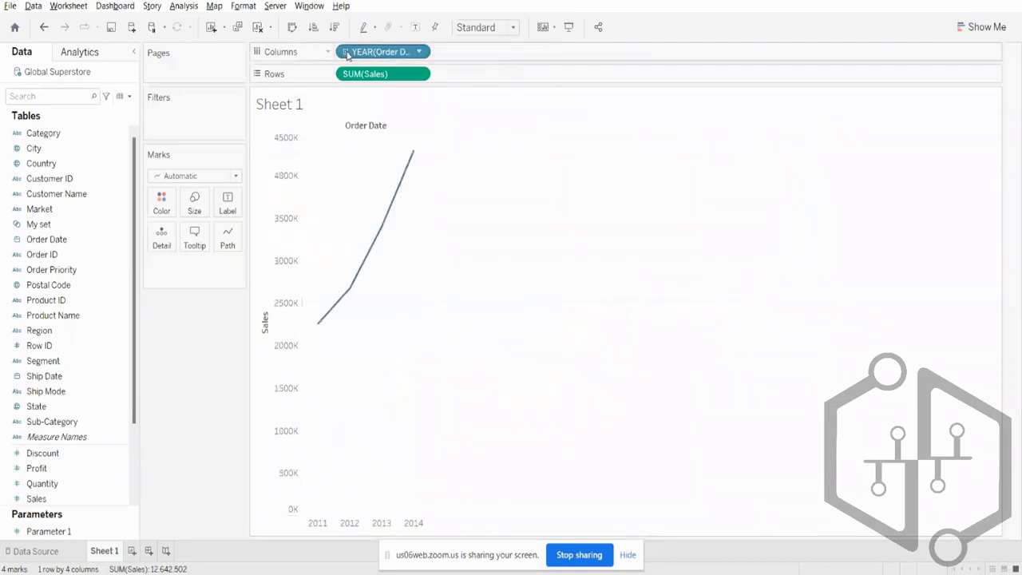
pyautogui.click(345, 53)
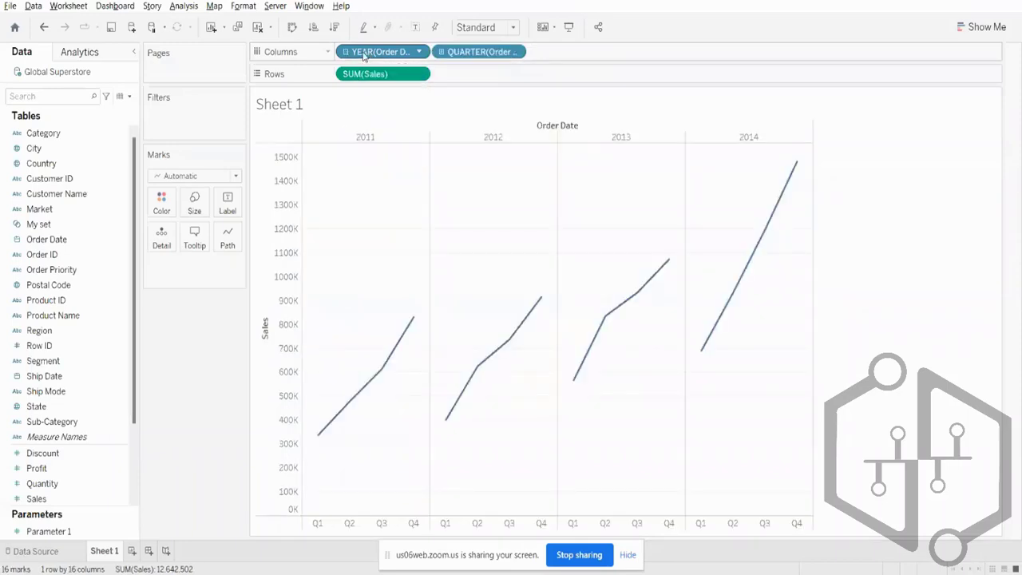
pyautogui.rightClick(364, 55)
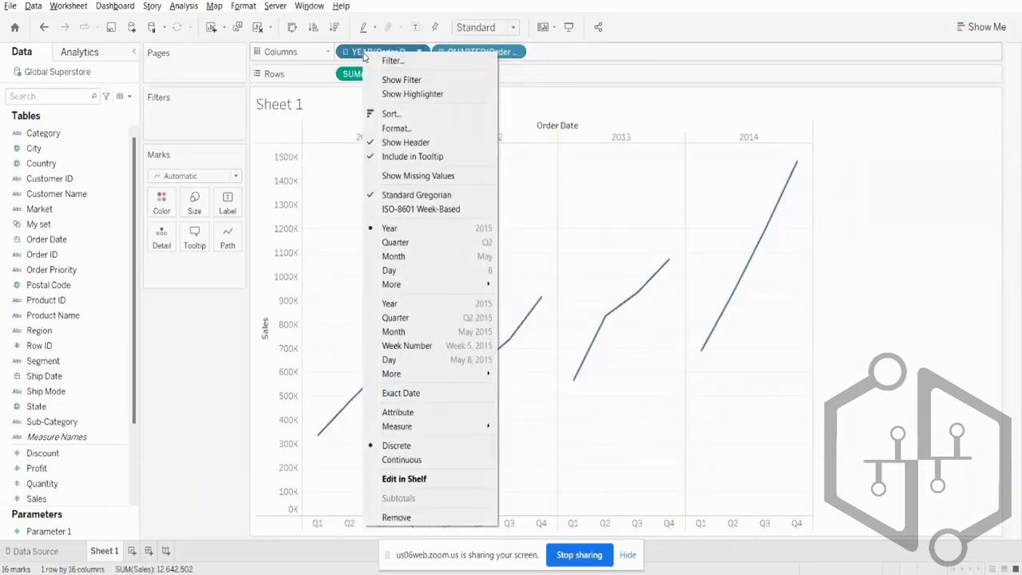
pyautogui.click(346, 52)
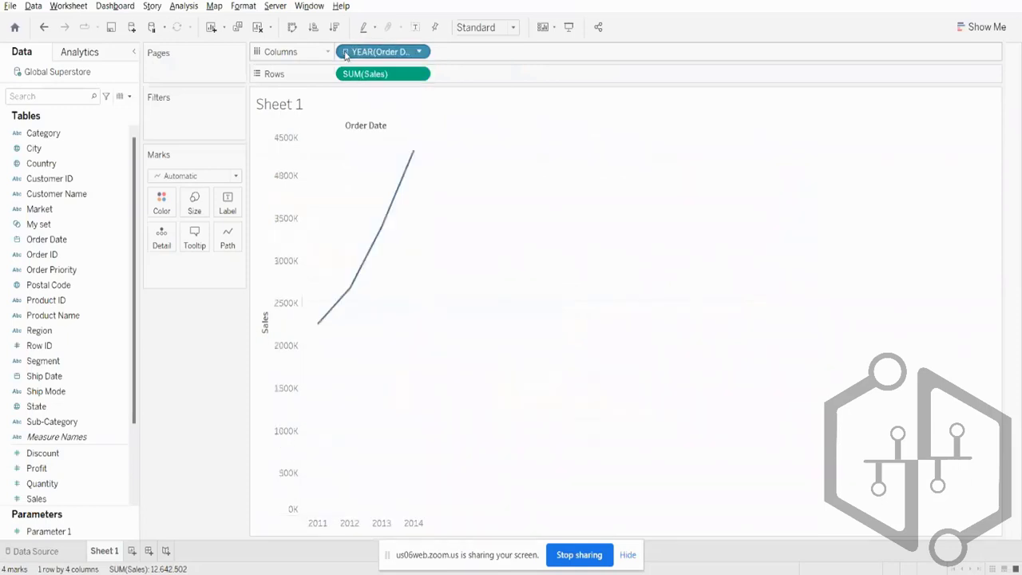
# - Convert Order Date on Columns to continuous and show it by the month-and-year level (May 2015)
pyautogui.rightClick(362, 53)
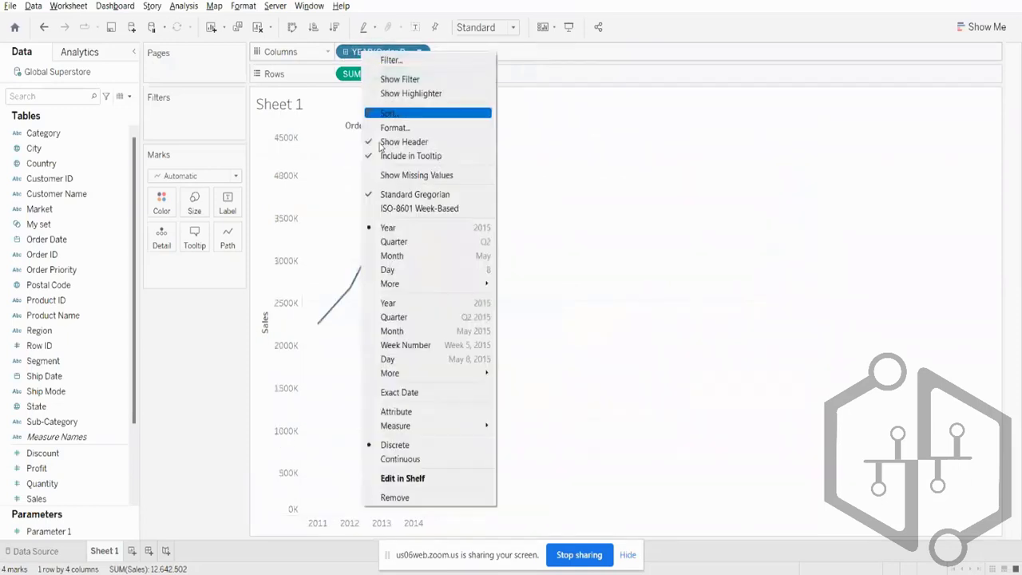
pyautogui.click(418, 458)
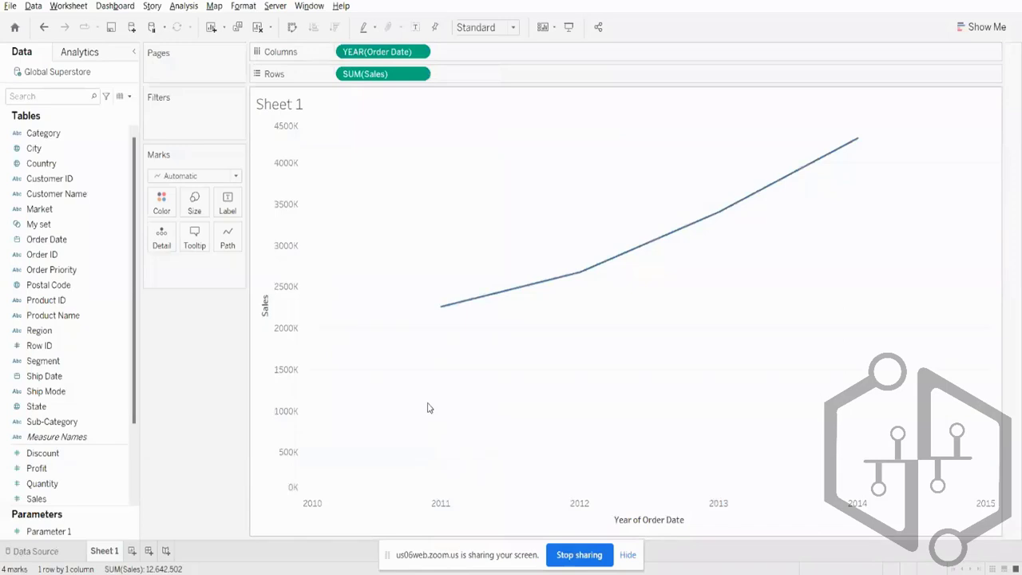
pyautogui.moveTo(511, 292)
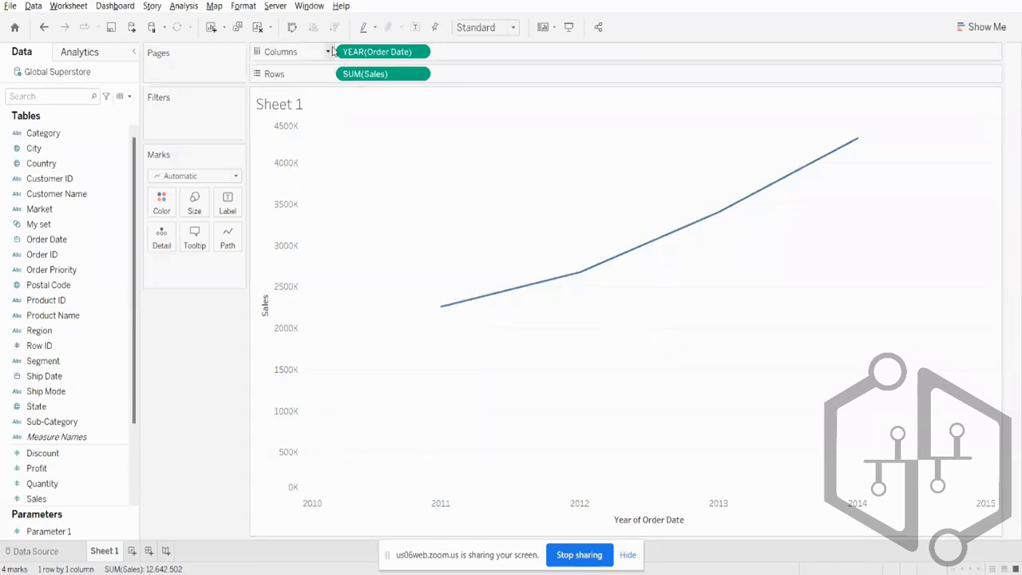
pyautogui.rightClick(382, 55)
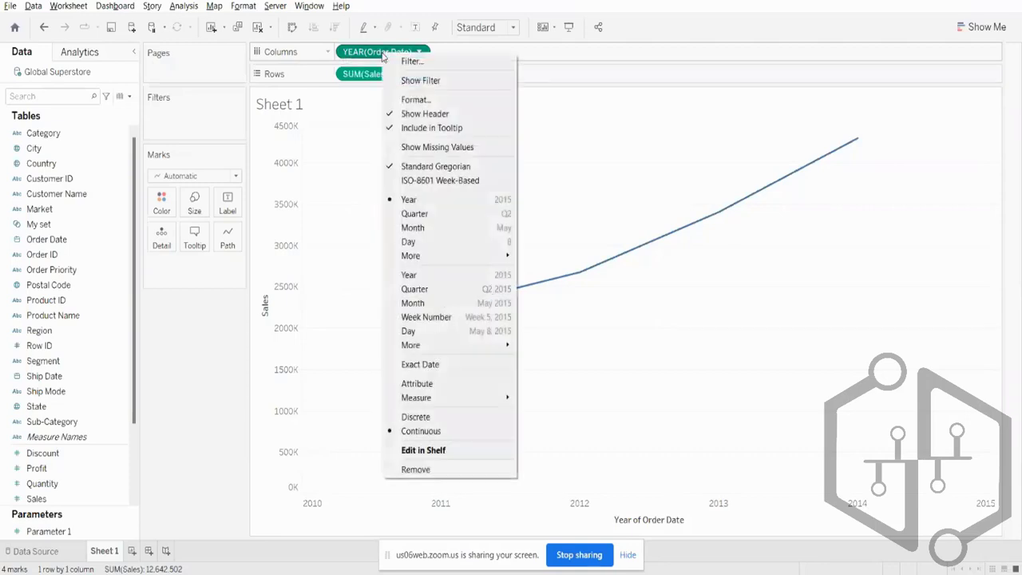
pyautogui.click(428, 303)
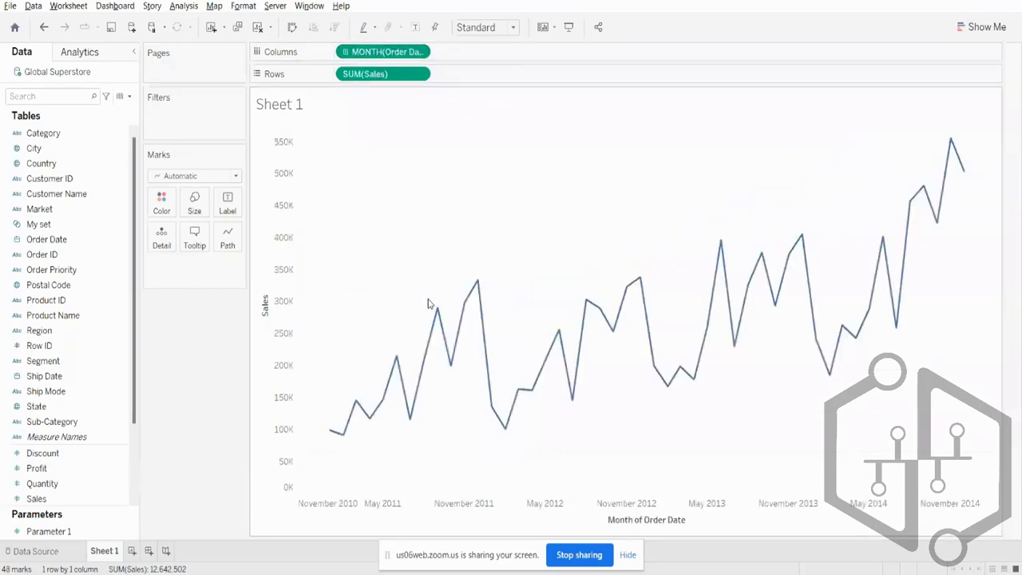
# - Drill the continuous Order Date on Columns down from month to day and view its date options
pyautogui.click(345, 54)
pyautogui.click(345, 53)
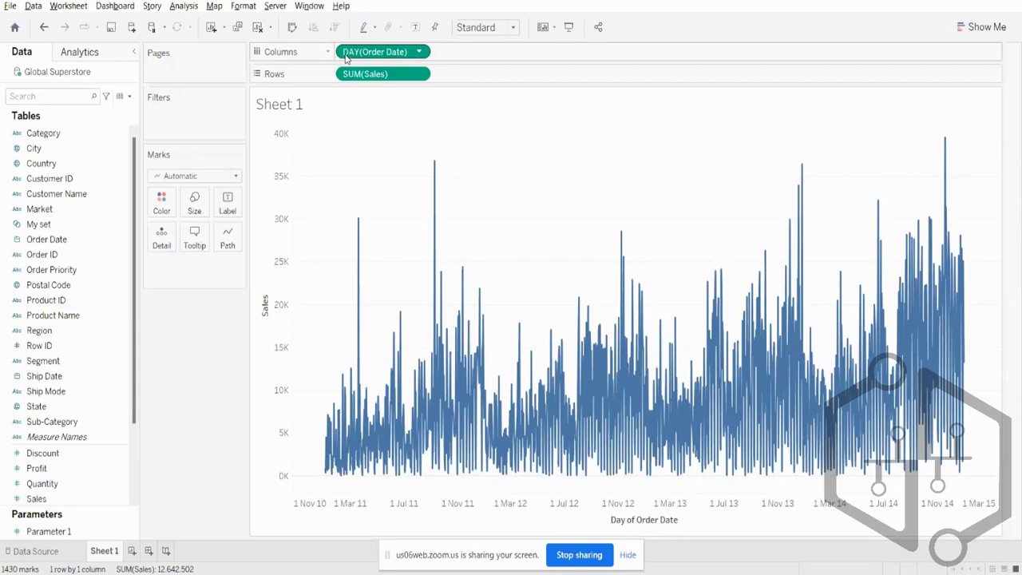
pyautogui.click(418, 52)
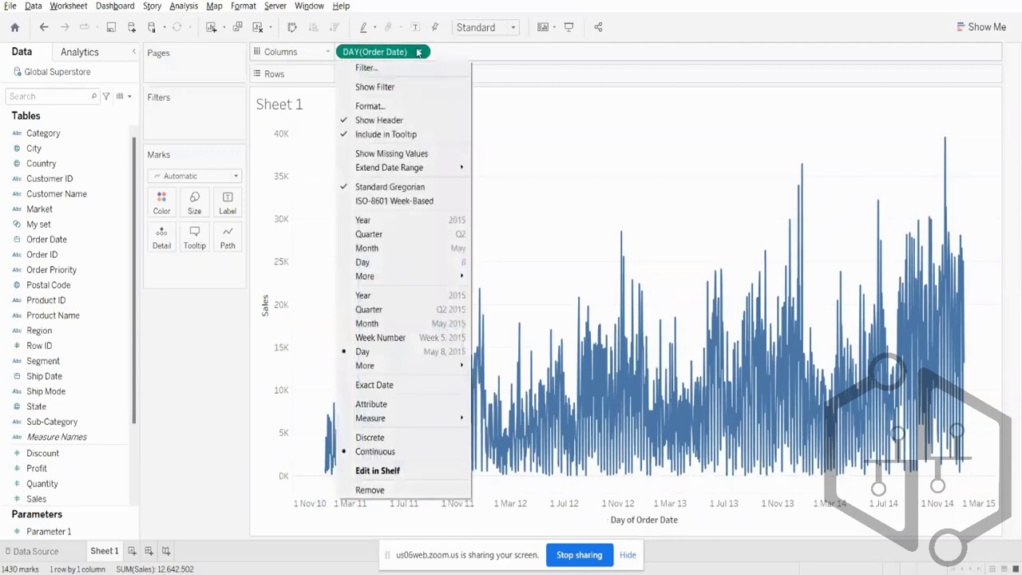
pyautogui.click(506, 142)
# - Remove the continuous daily Order Date from Columns and place a fresh Order Date field there
pyautogui.moveTo(381, 52); pyautogui.dragTo(343, 212)
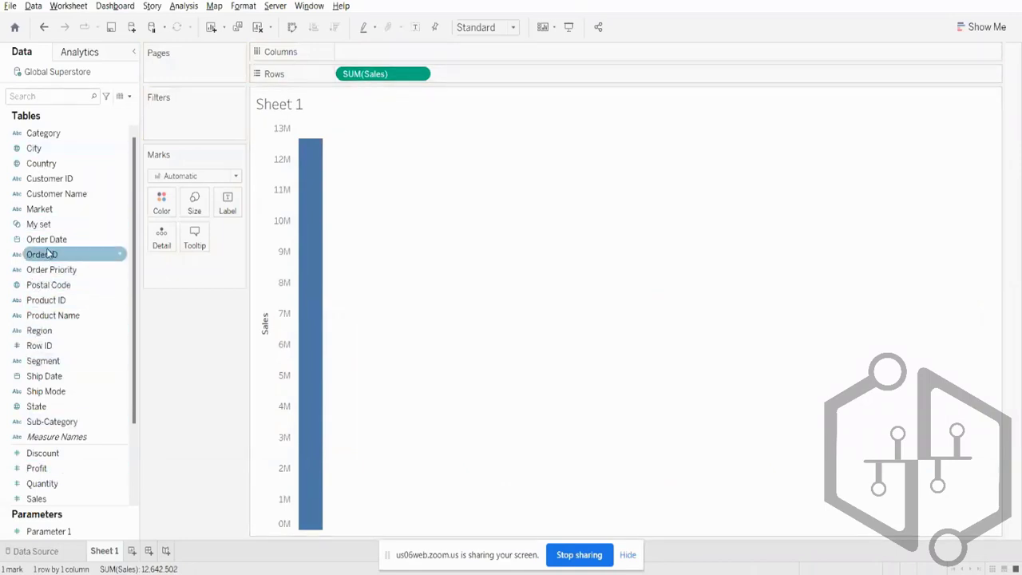
pyautogui.moveTo(44, 239); pyautogui.dragTo(438, 61)
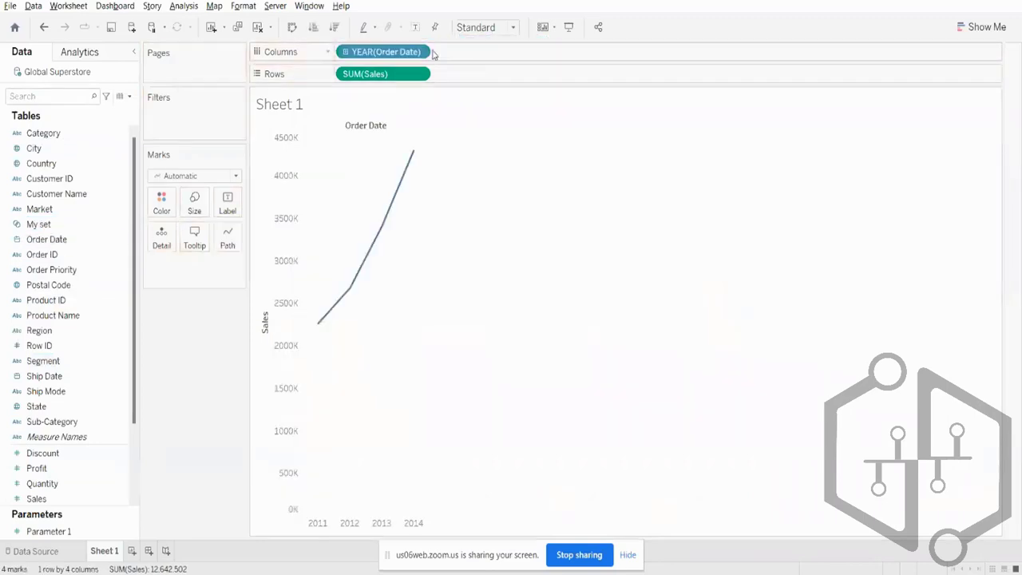
# - Drill the discrete Order Date down to quarter and month, and roll it back up to year
pyautogui.click(345, 56)
pyautogui.click(442, 55)
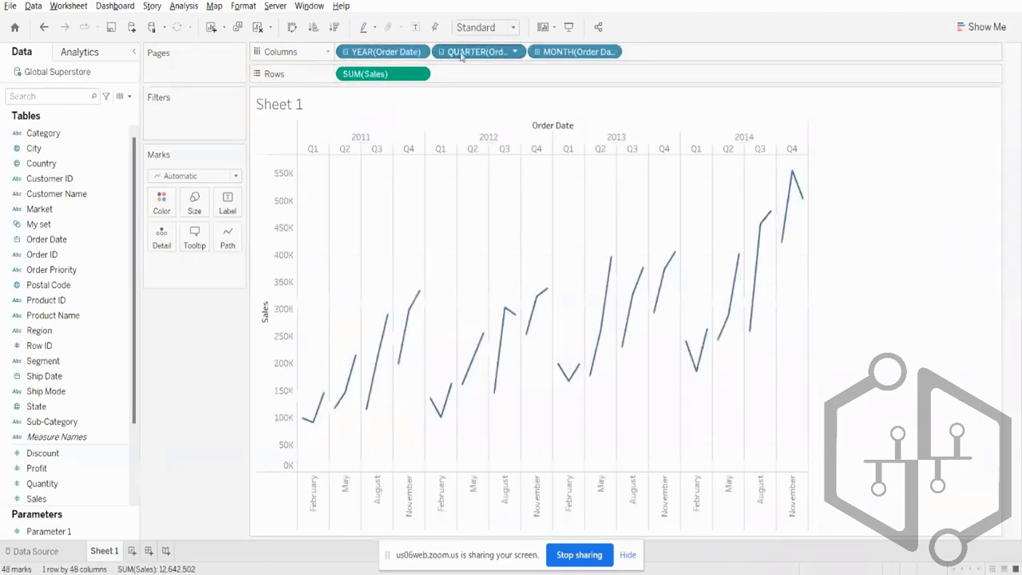
pyautogui.click(441, 52)
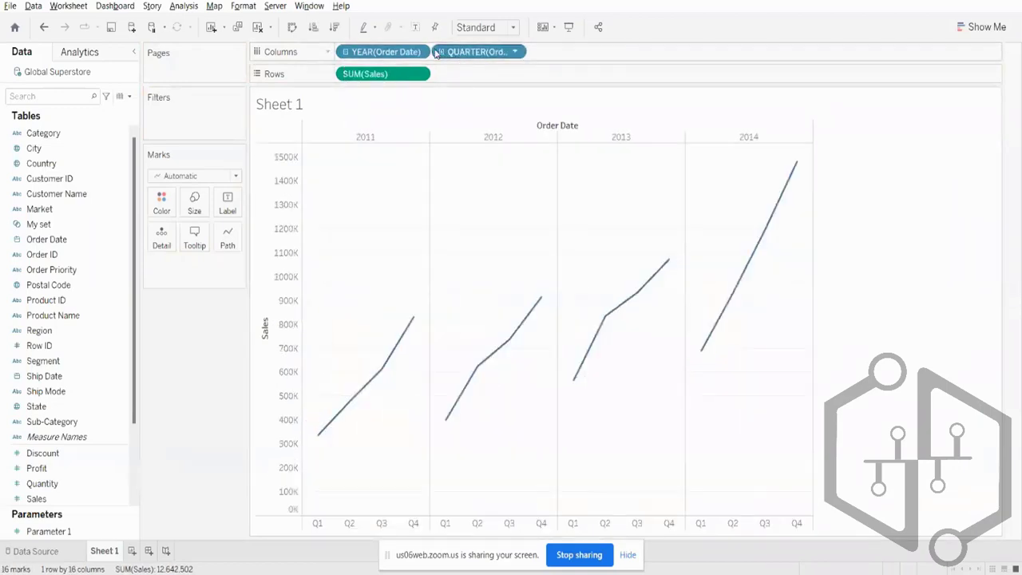
pyautogui.click(346, 52)
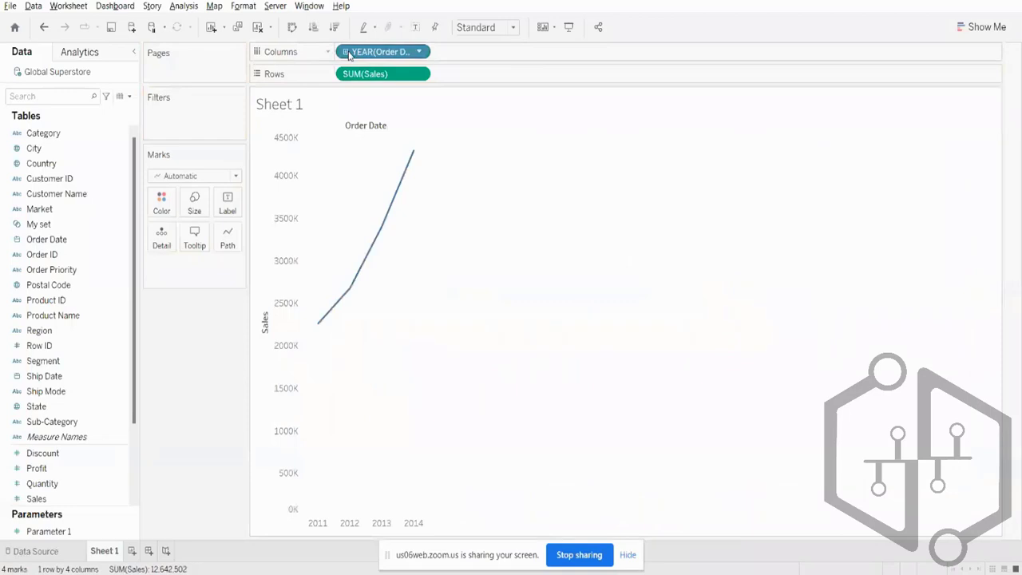
# - Convert the year of Order Date on Columns from discrete to continuous
pyautogui.rightClick(363, 56)
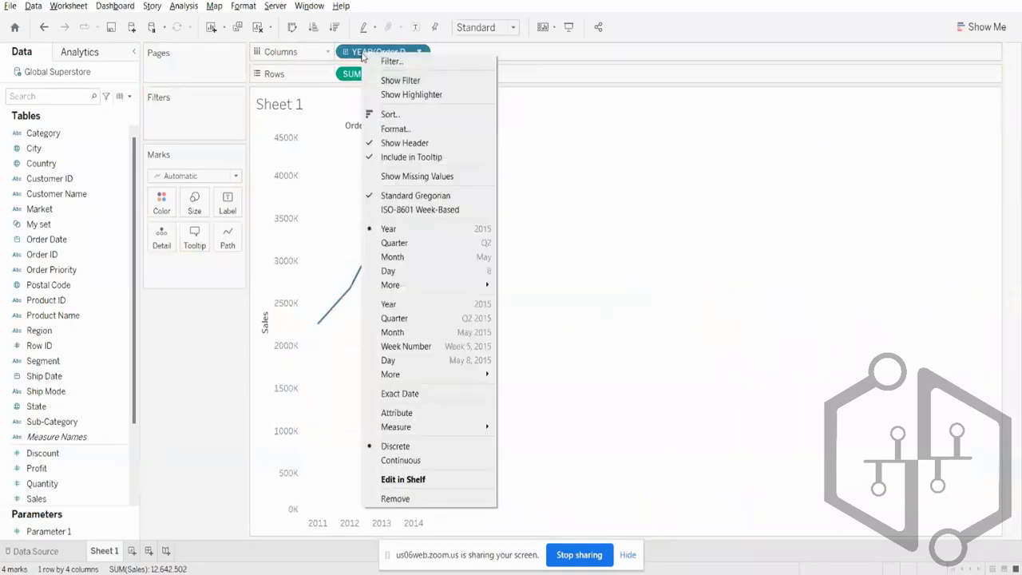
pyautogui.click(401, 460)
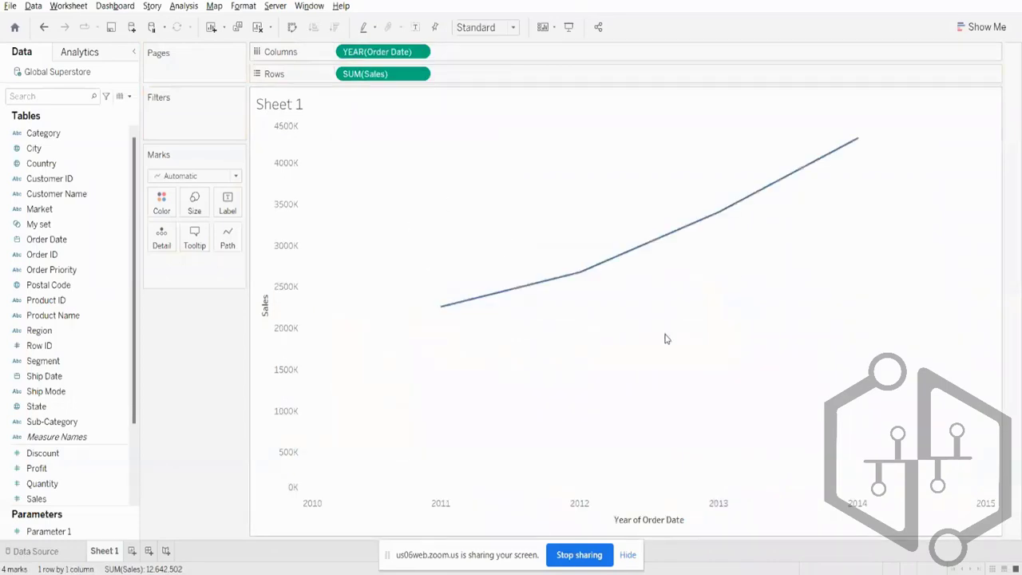
# - Switch the continuous Order Date on Columns to the Quarter date part (Q2), followed by the Month date part (May)
pyautogui.moveTo(748, 209)
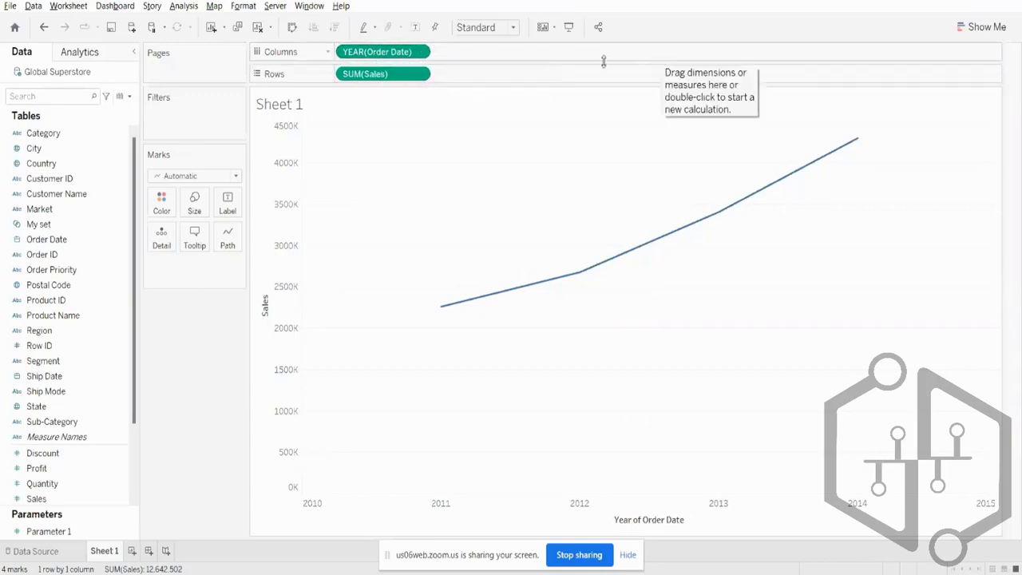
pyautogui.rightClick(400, 53)
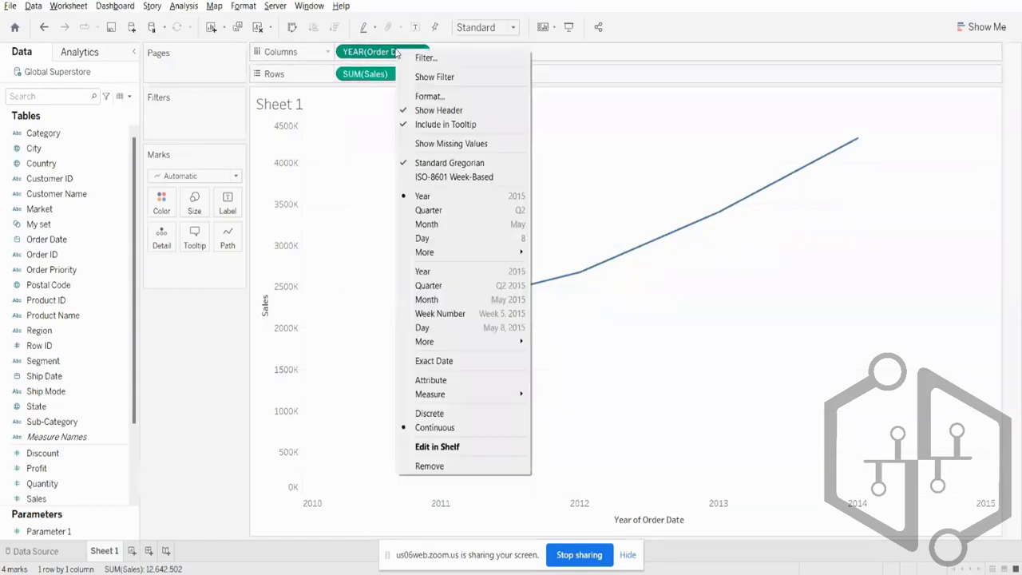
pyautogui.click(435, 210)
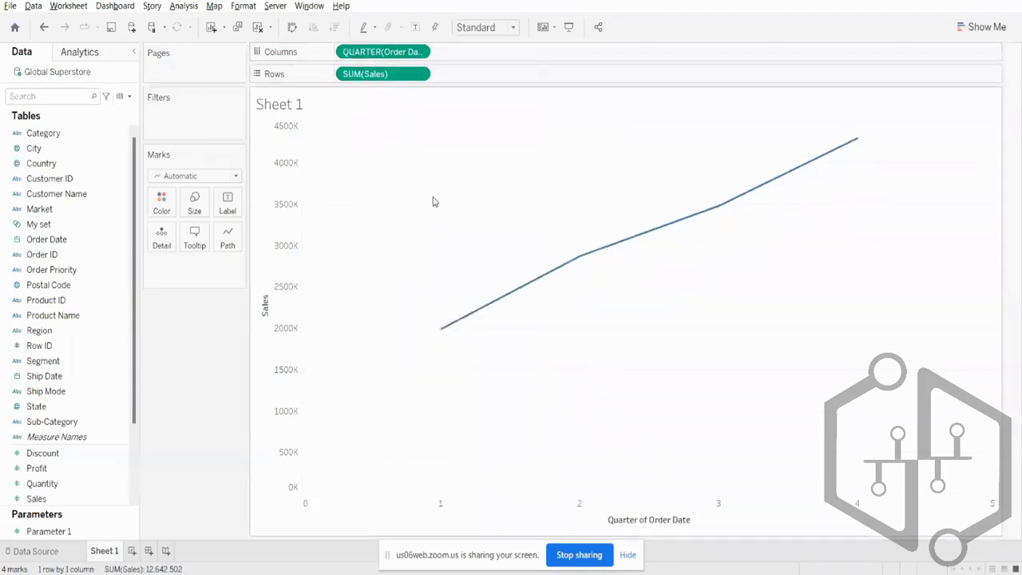
pyautogui.rightClick(397, 54)
pyautogui.click(452, 230)
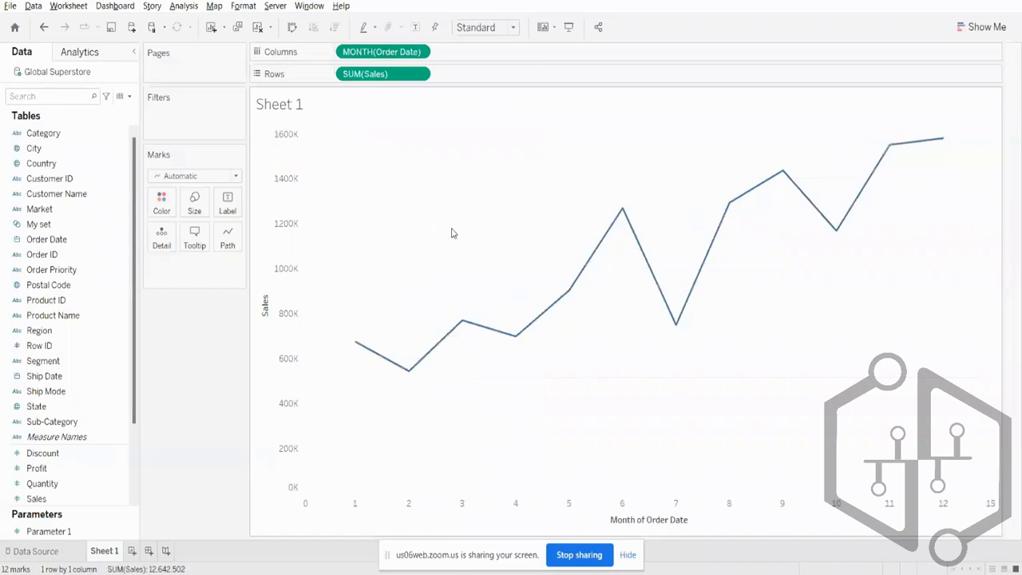
# - Switch the continuous Order Date on Columns to the Day date part (8), followed by the continuous Year level (2015)
pyautogui.rightClick(384, 51)
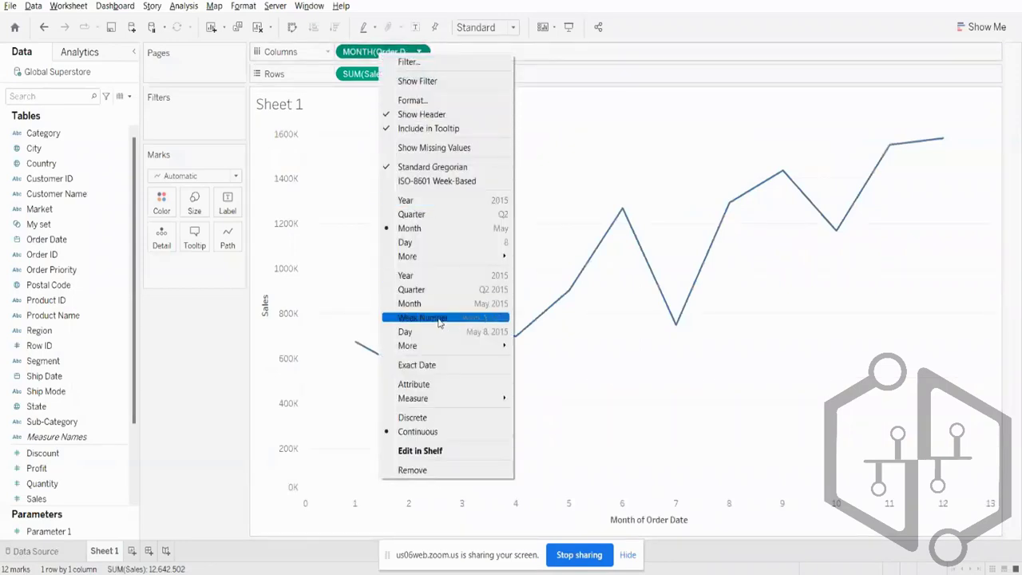
pyautogui.click(401, 244)
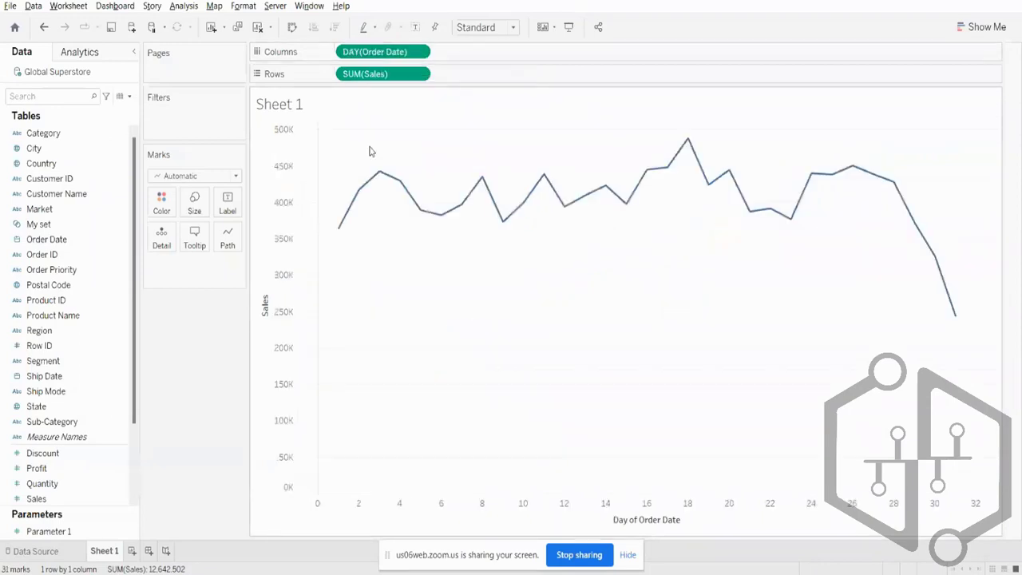
pyautogui.rightClick(356, 53)
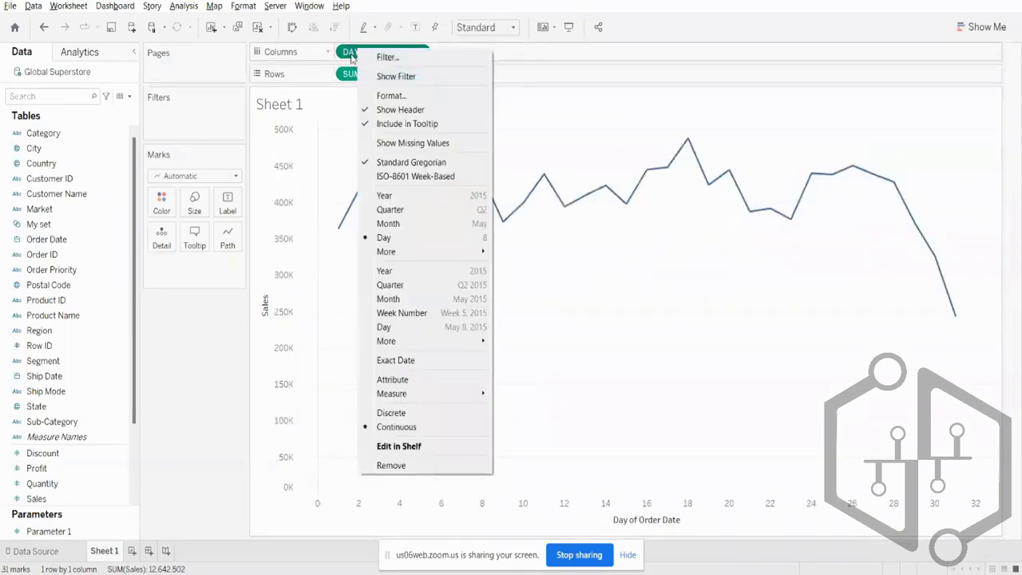
pyautogui.click(413, 271)
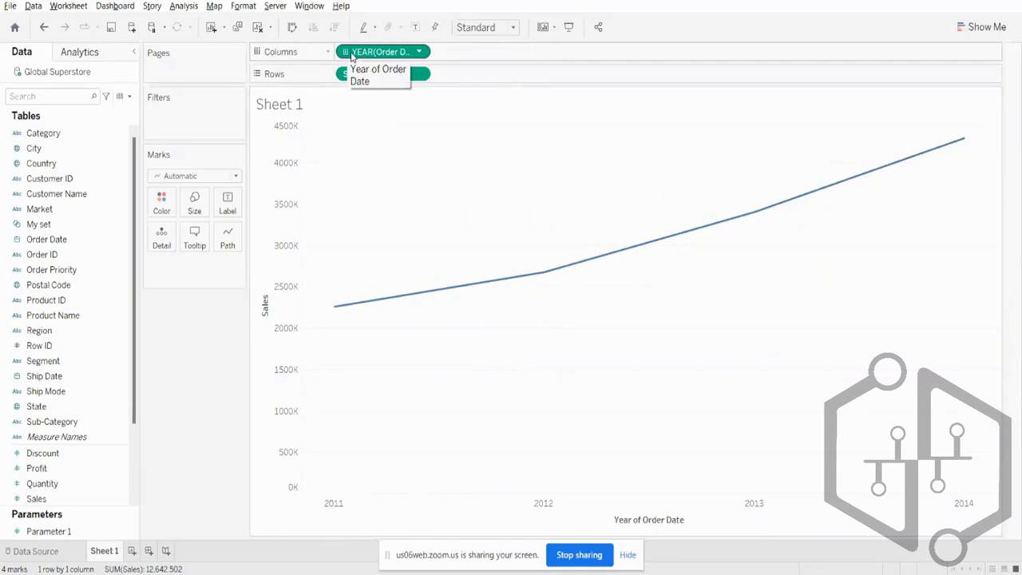
# - Review the date part and continuous date value options available for the year of Order Date on Columns
pyautogui.rightClick(368, 52)
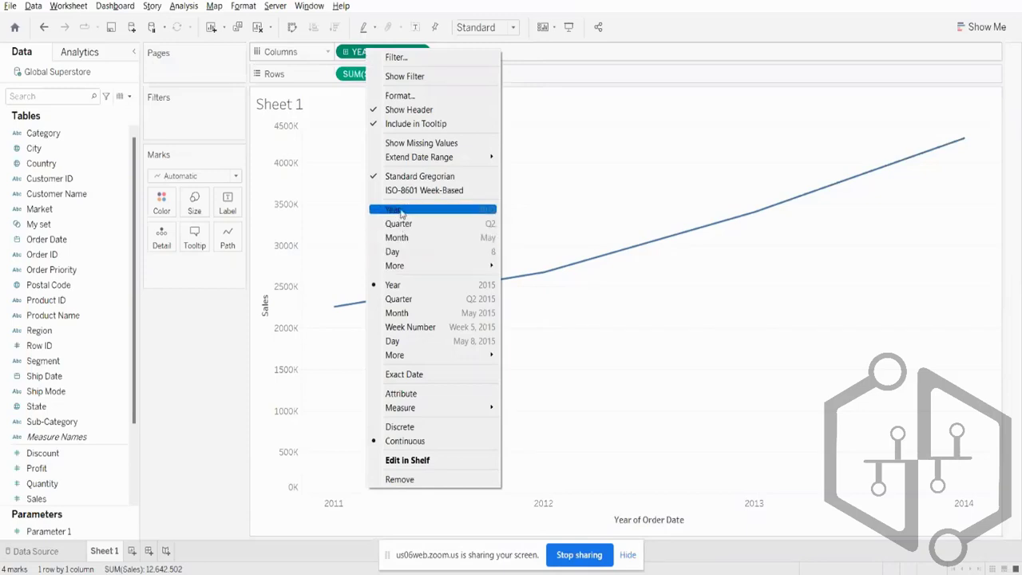
pyautogui.click(535, 123)
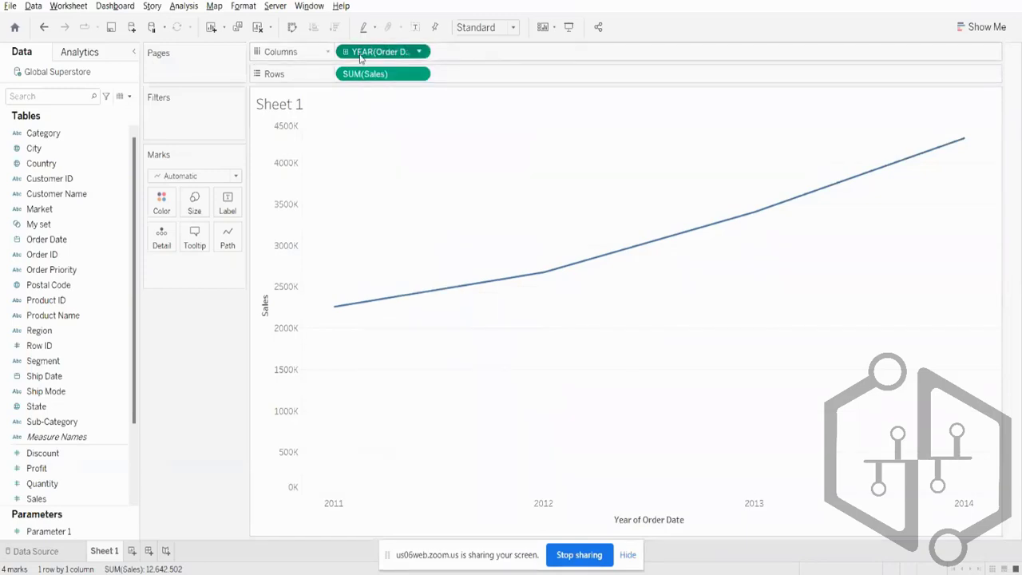
pyautogui.rightClick(359, 55)
pyautogui.rightClick(51, 163)
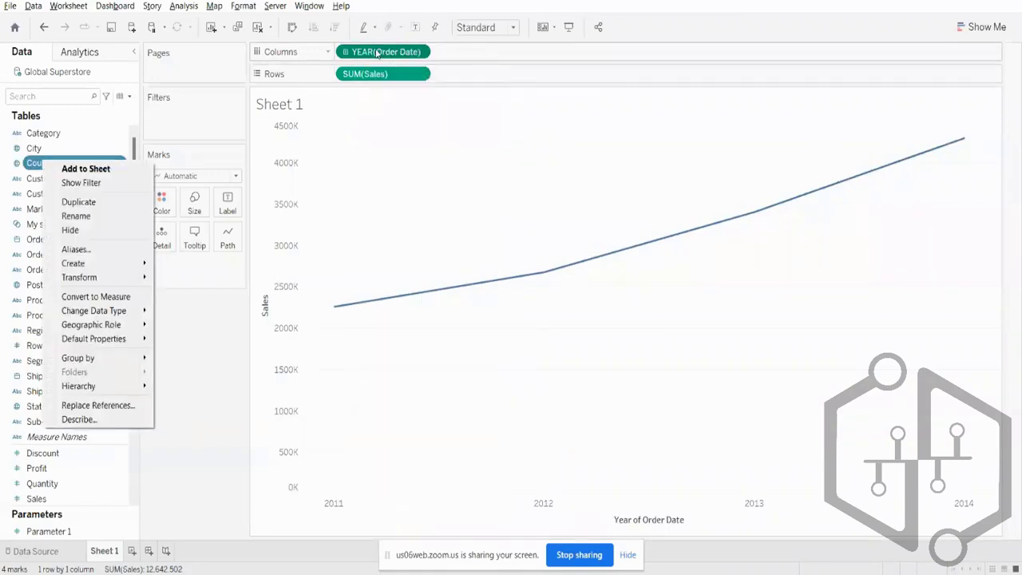
pyautogui.rightClick(377, 53)
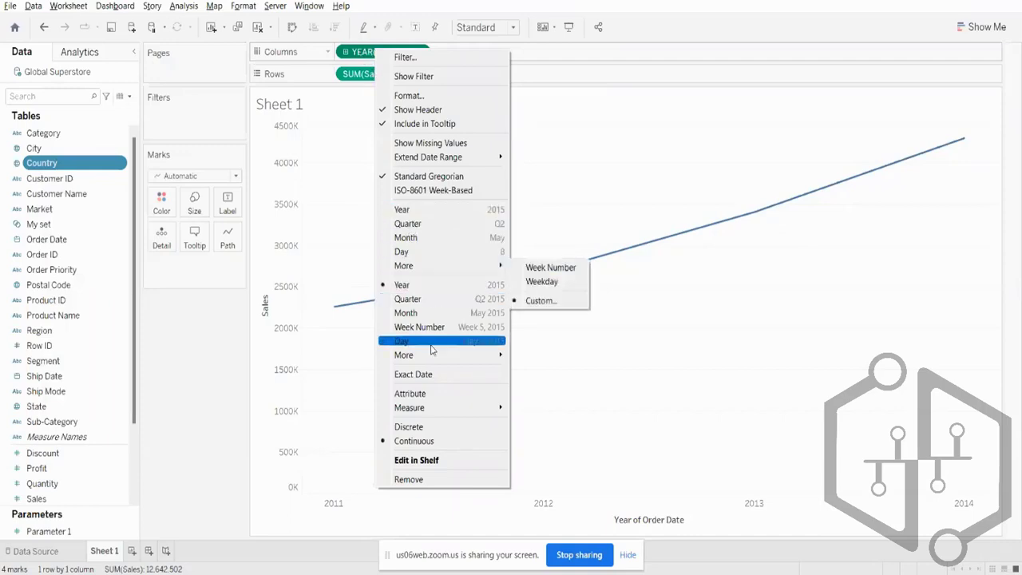
pyautogui.moveTo(419, 358)
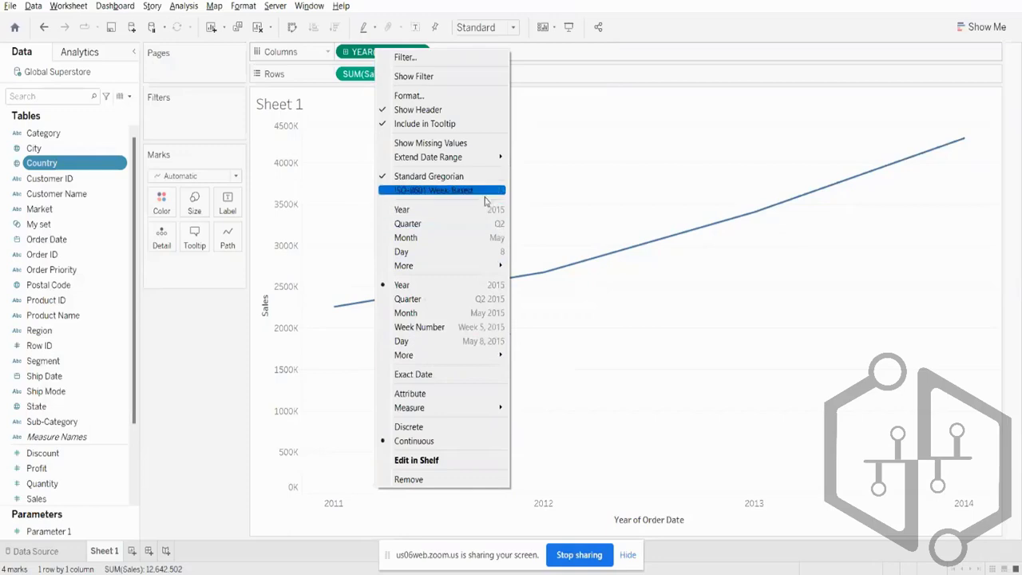
pyautogui.click(553, 136)
# - Replace the continuous Order Date on Columns with a fresh Order Date field and set it to the discrete Quarter date part (Q2)
pyautogui.moveTo(380, 53); pyautogui.dragTo(334, 305)
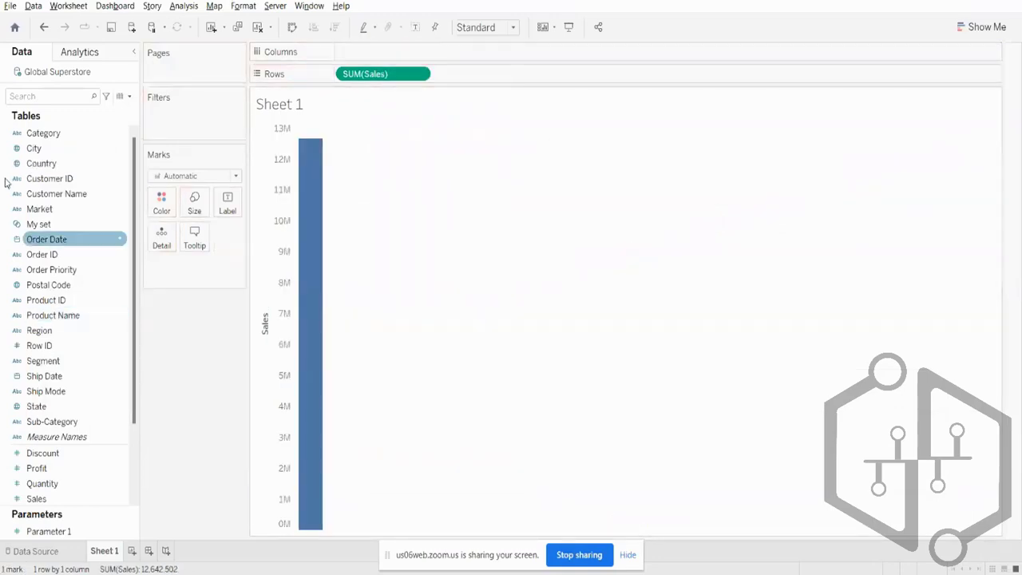
pyautogui.moveTo(44, 238); pyautogui.dragTo(367, 53)
pyautogui.rightClick(364, 55)
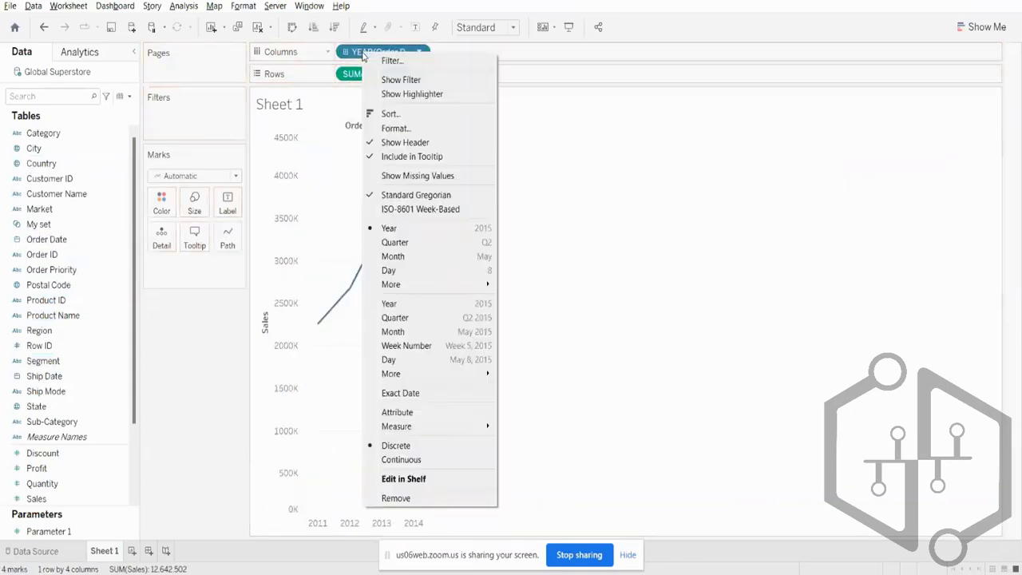
pyautogui.click(393, 240)
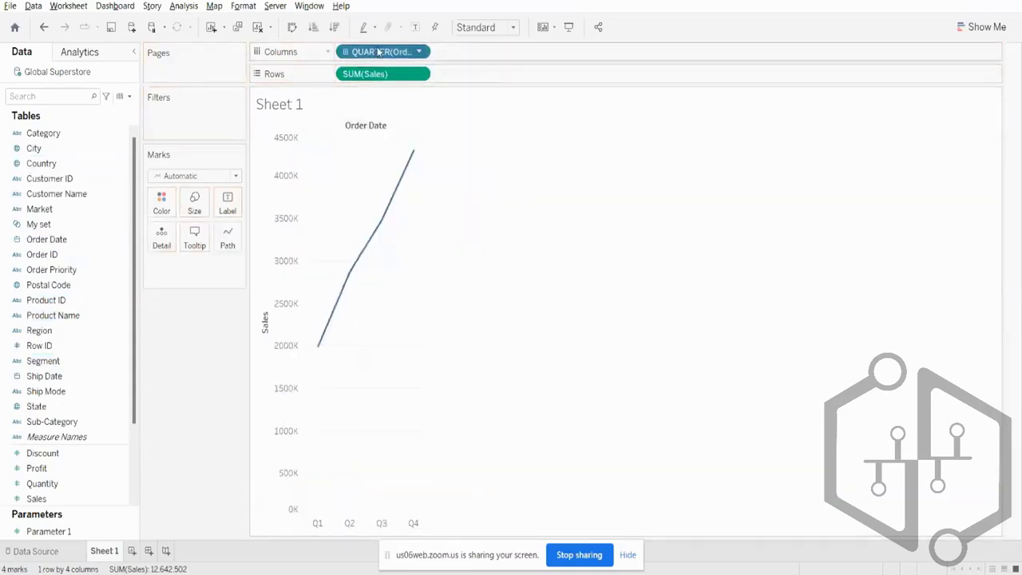
# - Switch the discrete Order Date on Columns to the Month date part, followed by the Day date part
pyautogui.rightClick(374, 53)
pyautogui.click(399, 252)
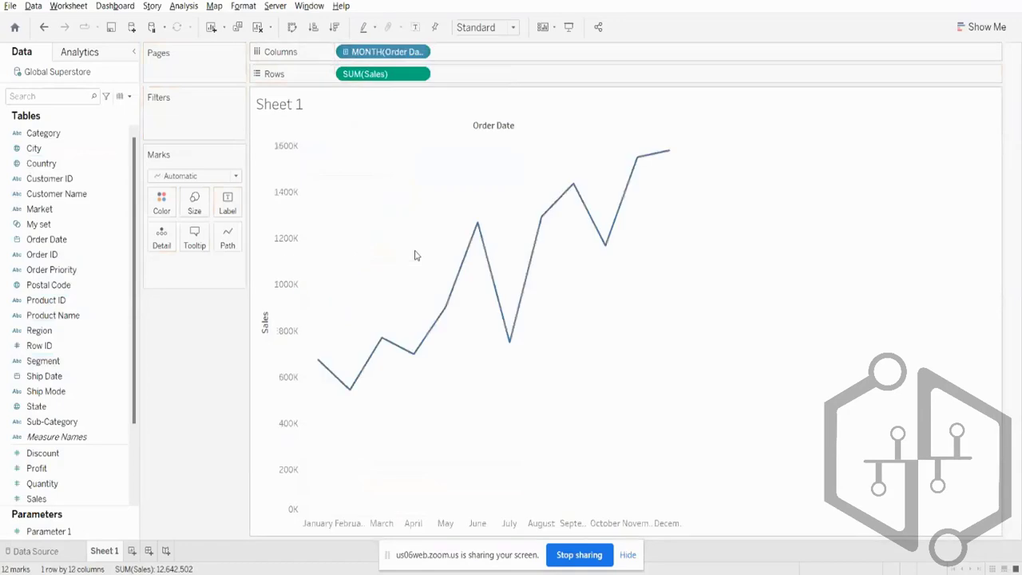
pyautogui.rightClick(374, 52)
pyautogui.click(397, 265)
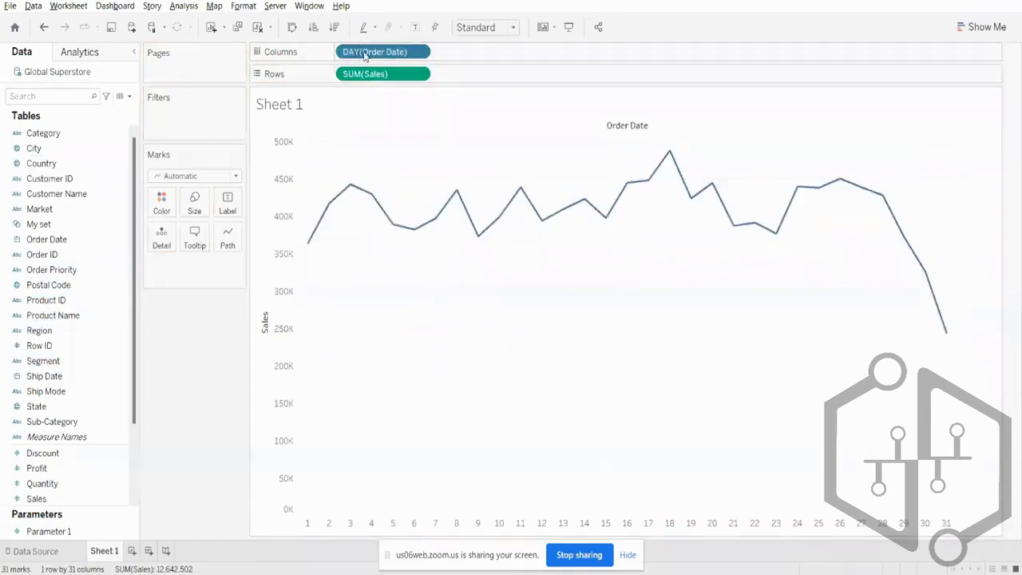
# - Remove the discrete day of Order Date from Columns and place a fresh Order Date field there
pyautogui.moveTo(365, 51); pyautogui.dragTo(171, 133)
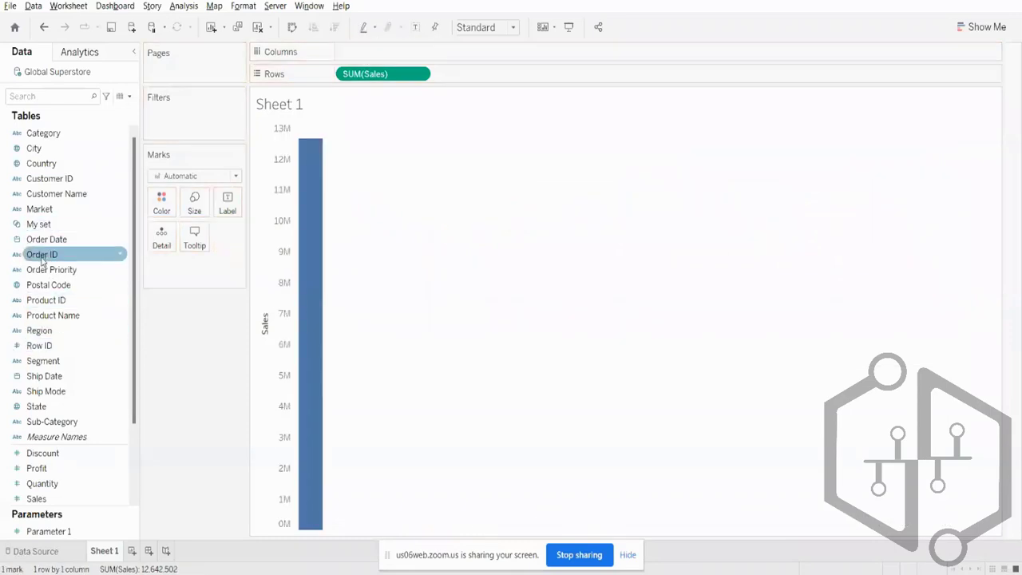
pyautogui.moveTo(40, 240); pyautogui.dragTo(383, 66)
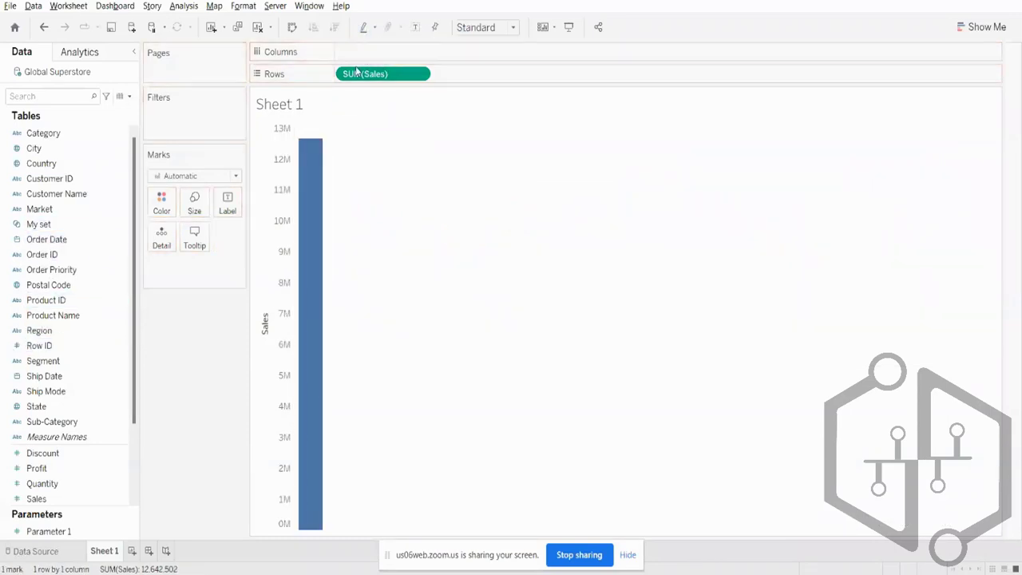
pyautogui.moveTo(48, 240); pyautogui.dragTo(393, 62)
pyautogui.moveTo(58, 240); pyautogui.dragTo(379, 52)
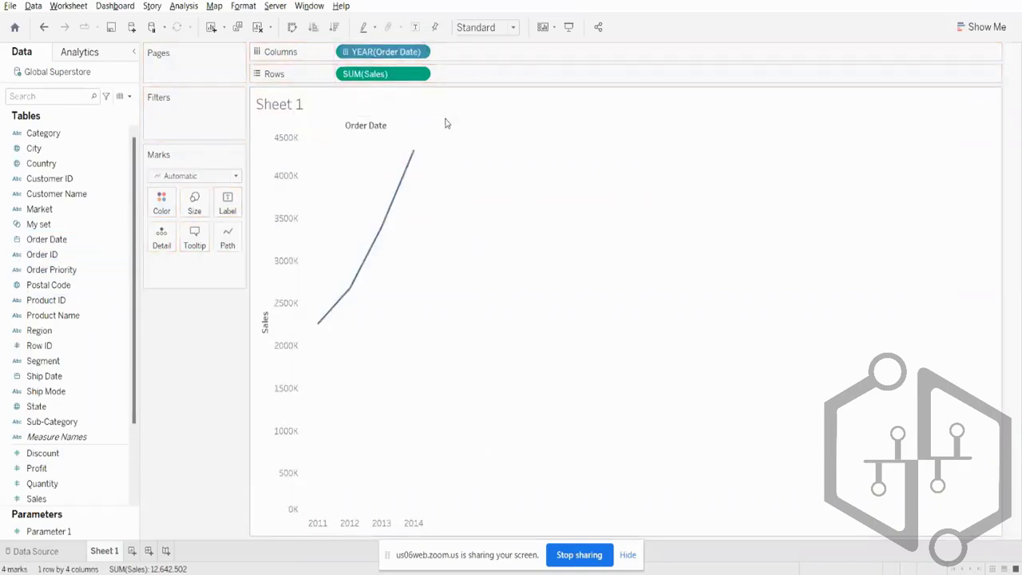
# - Make the year of Order Date on Columns continuous and set it to the full-date Year level (2015) in the second group
pyautogui.rightClick(362, 51)
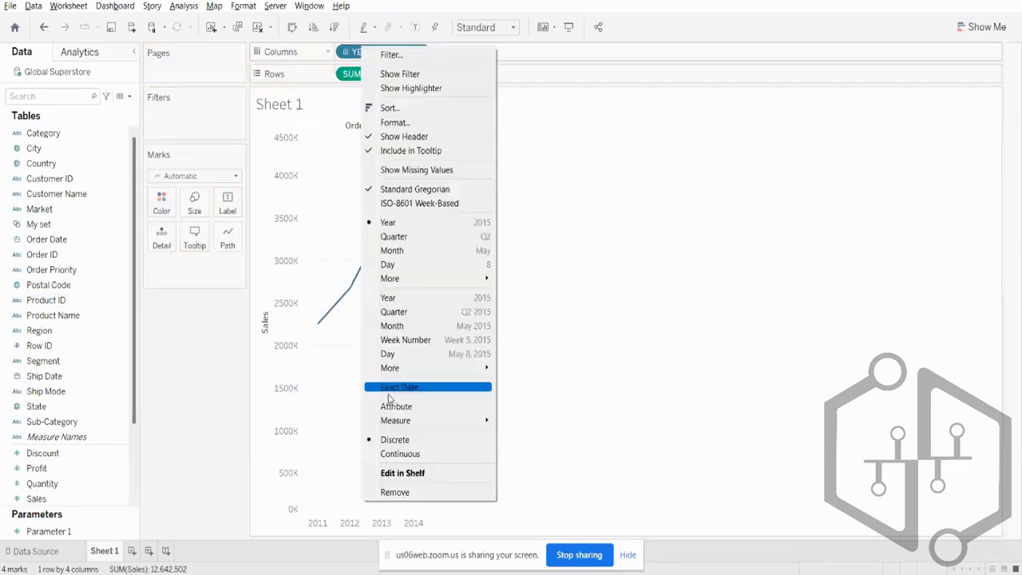
pyautogui.click(391, 454)
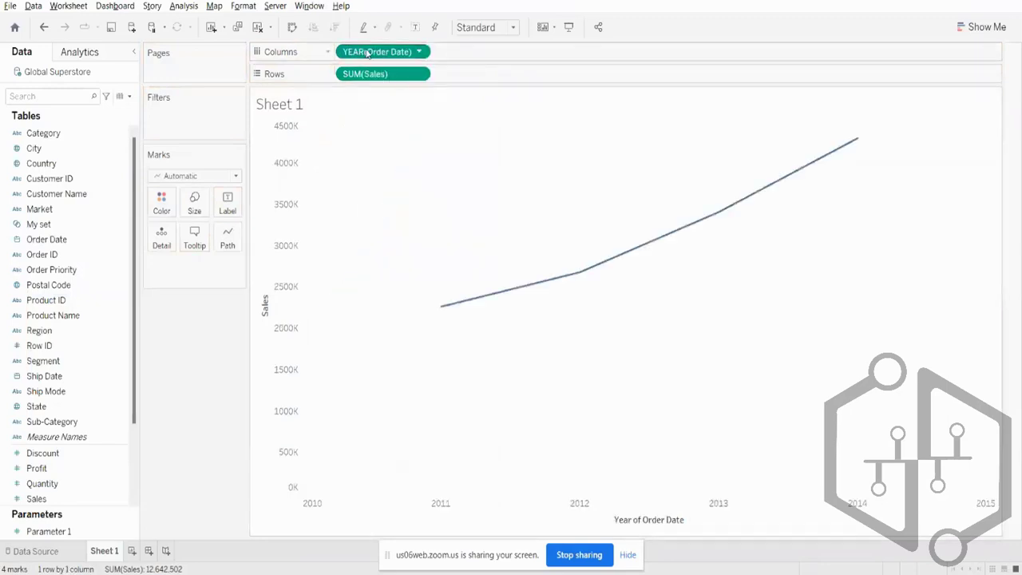
pyautogui.rightClick(369, 52)
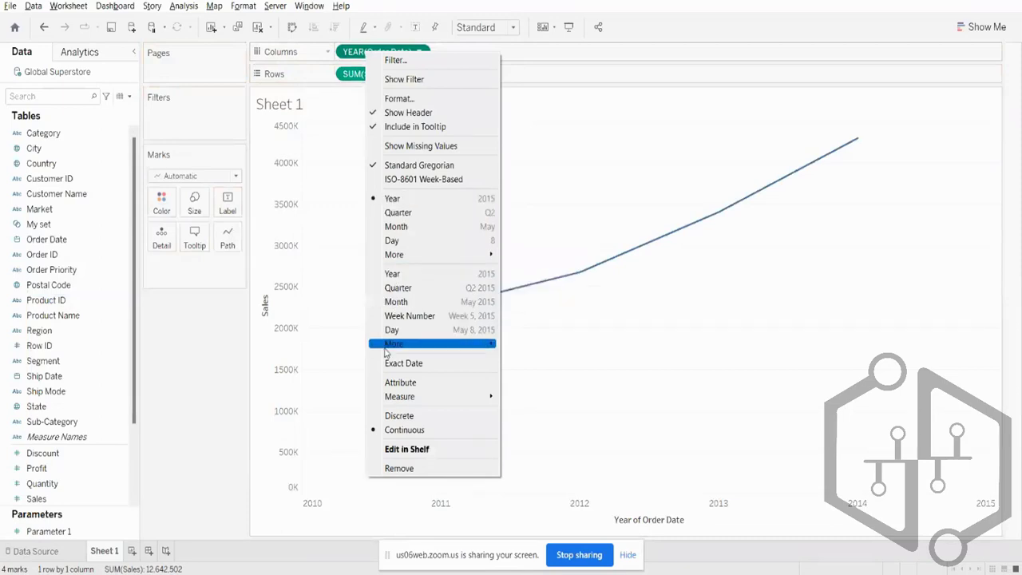
pyautogui.click(395, 276)
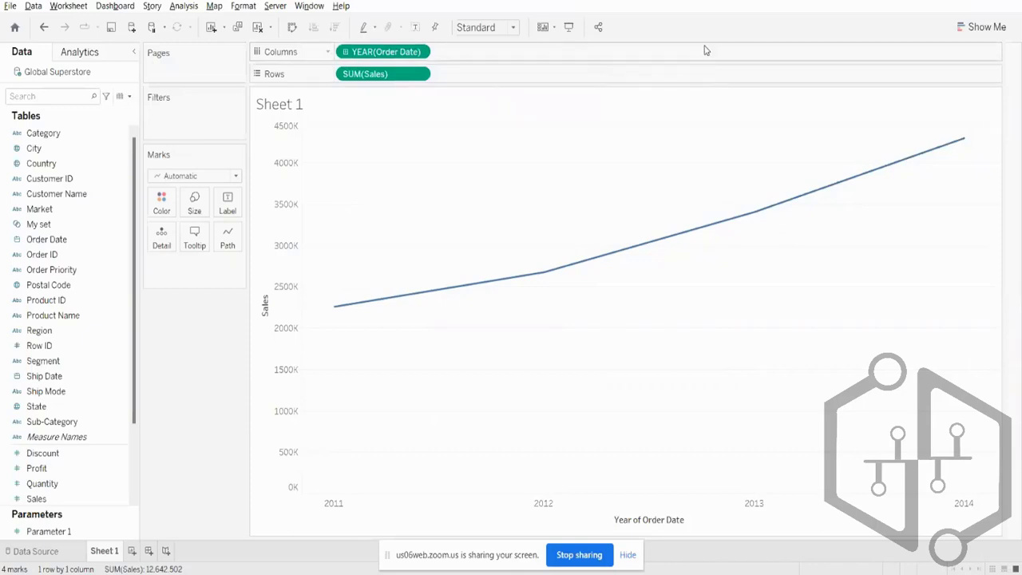
# - Drill the continuous Order Date on Columns down from year through quarter and month to week
pyautogui.click(346, 53)
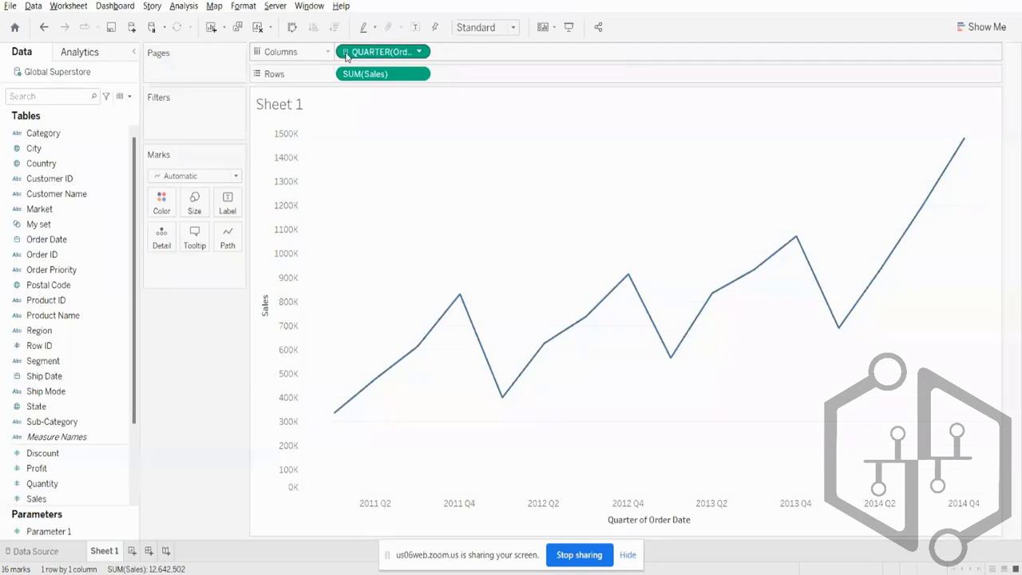
pyautogui.click(345, 53)
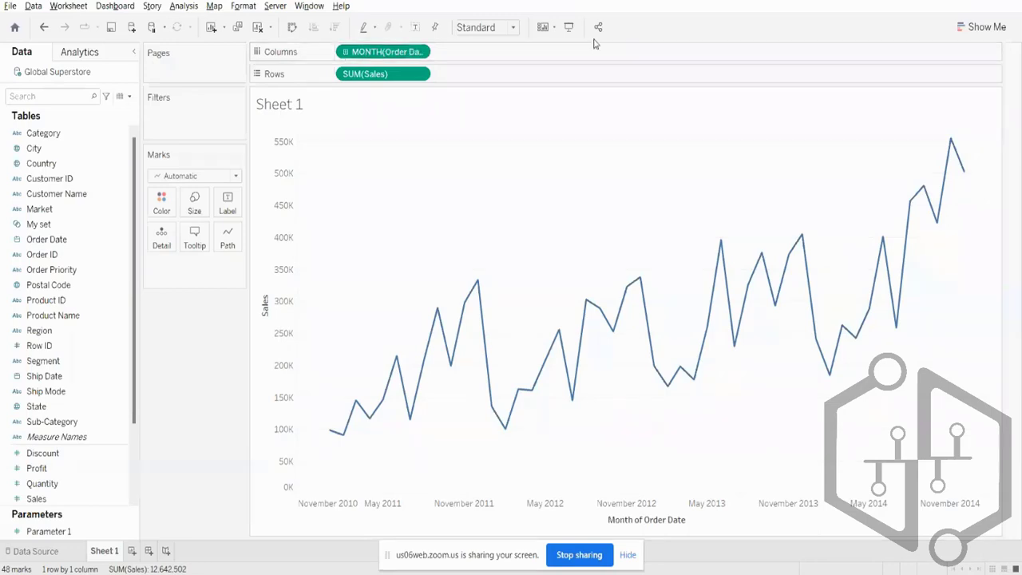
pyautogui.click(345, 53)
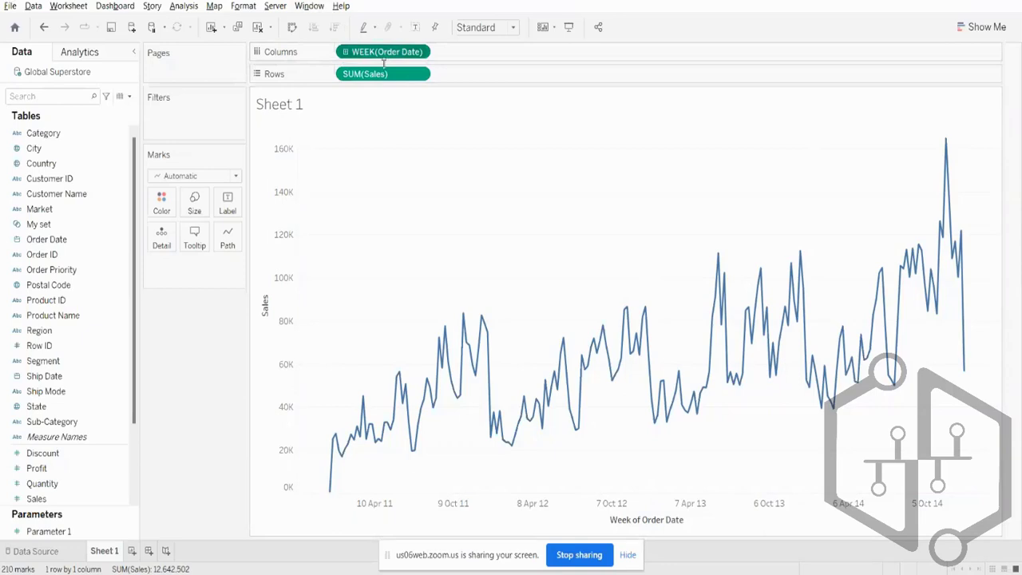
# - Replace the weekly Order Date on Columns with a fresh Order Date field and inspect the discrete and continuous options for Sales on Rows
pyautogui.moveTo(383, 51); pyautogui.dragTo(242, 165)
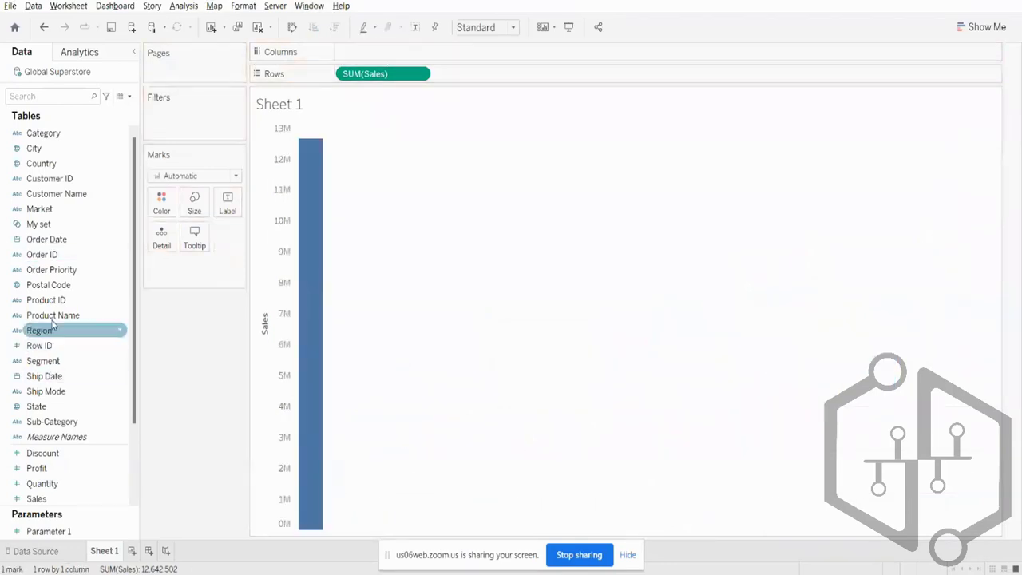
pyautogui.moveTo(60, 240); pyautogui.dragTo(399, 59)
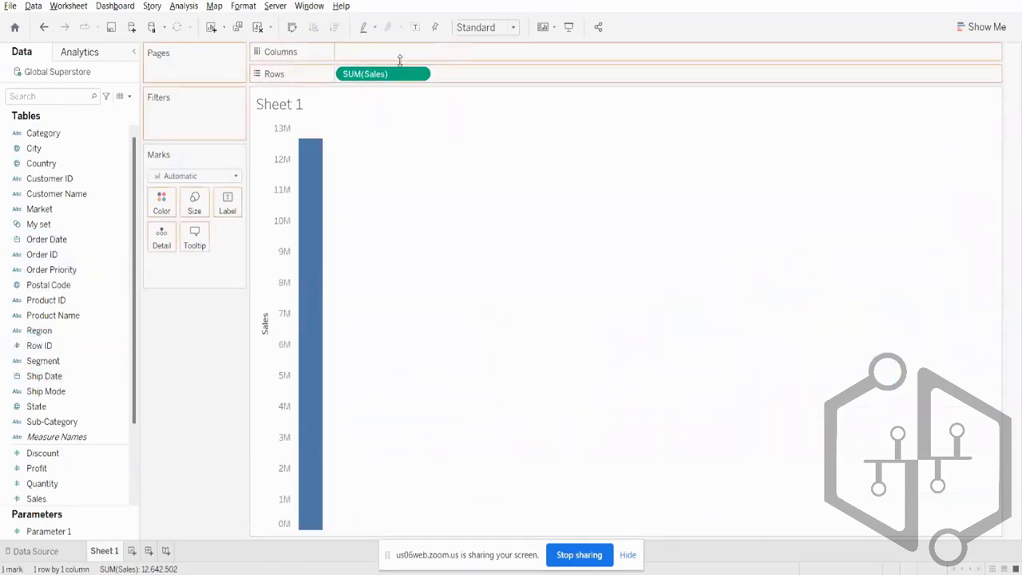
pyautogui.click(44, 256)
pyautogui.moveTo(44, 239); pyautogui.dragTo(372, 55)
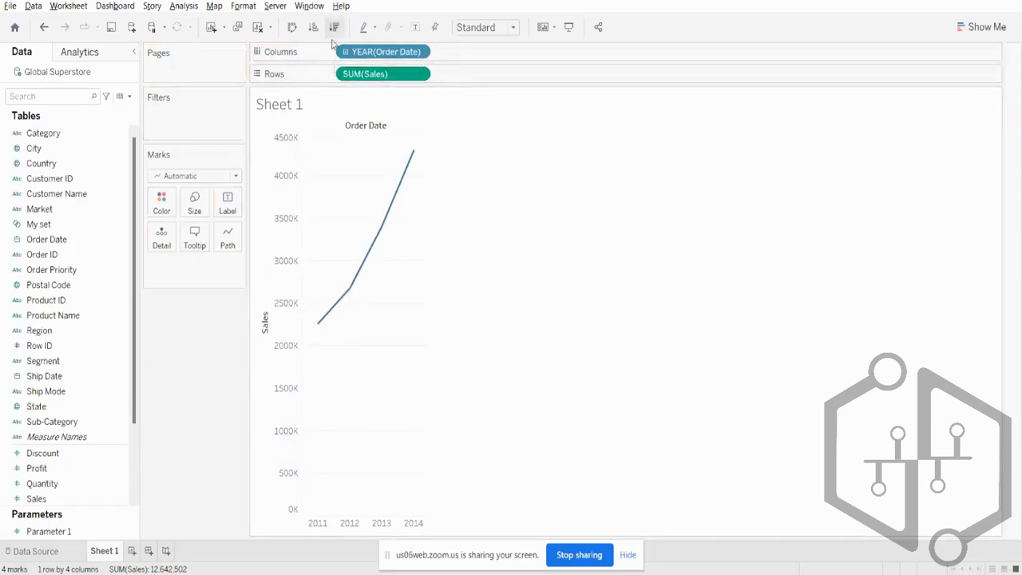
pyautogui.rightClick(379, 72)
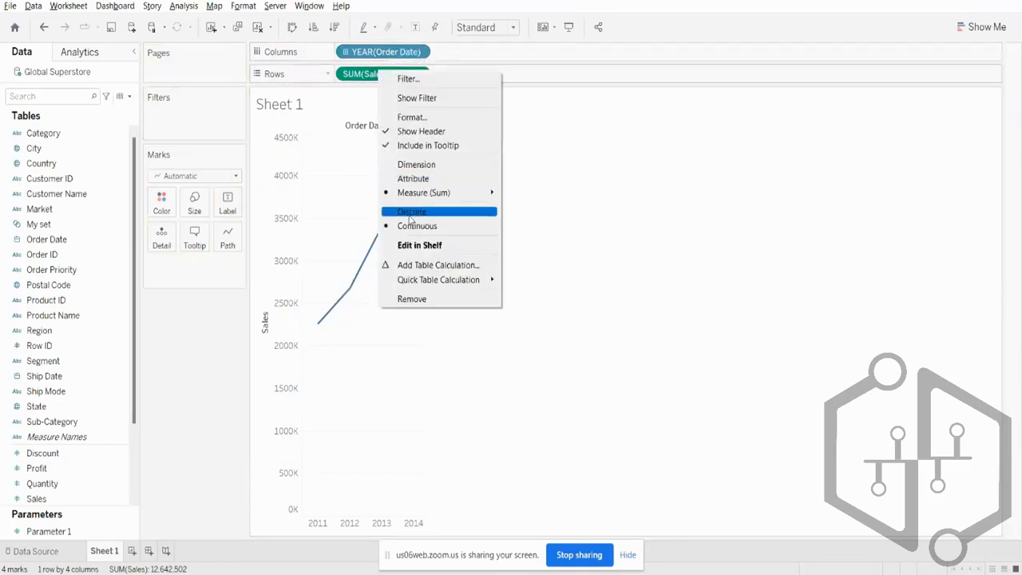
pyautogui.click(412, 17)
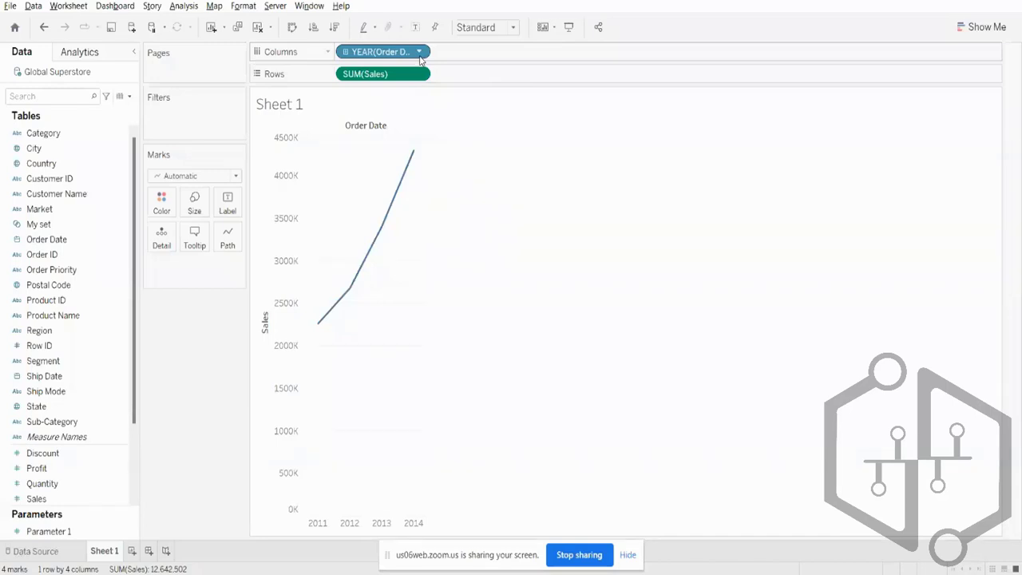
# - Clear the worksheet and build a horizontal bar chart with Market on Rows and Sales on Columns
pyautogui.click(254, 27)
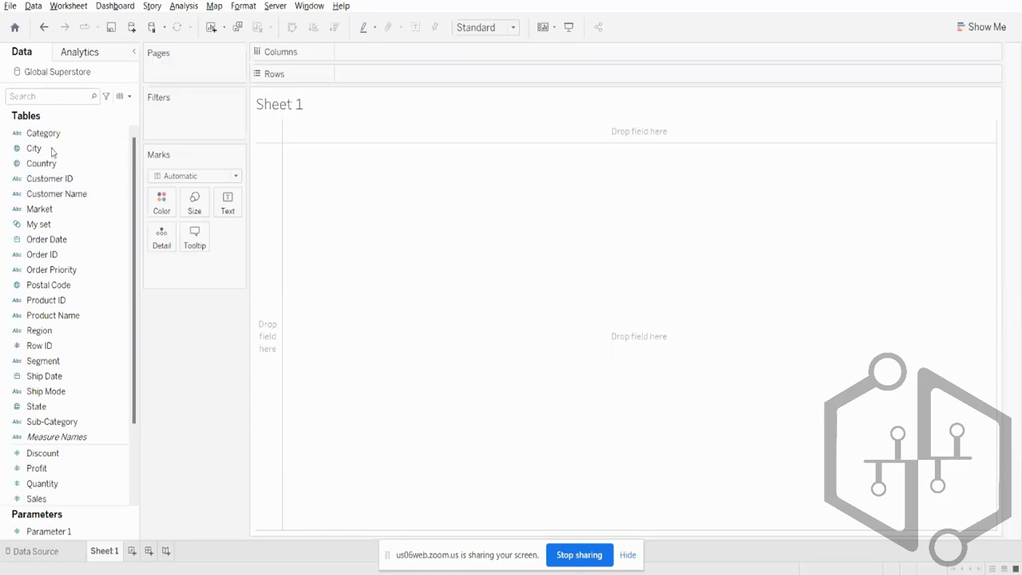
pyautogui.click(80, 147)
pyautogui.click(78, 195)
pyautogui.moveTo(78, 208); pyautogui.dragTo(409, 78)
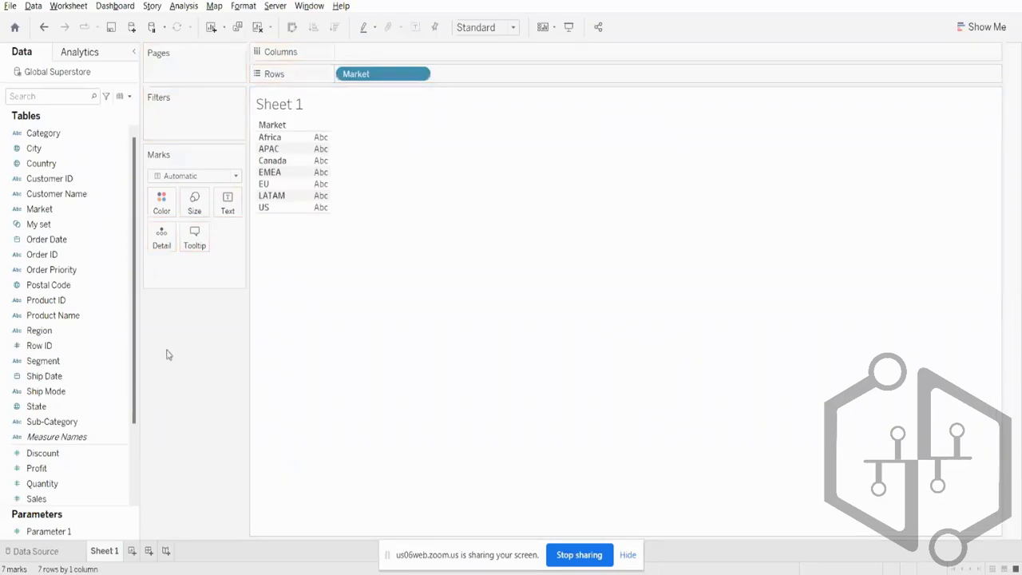
pyautogui.moveTo(57, 499); pyautogui.dragTo(398, 74)
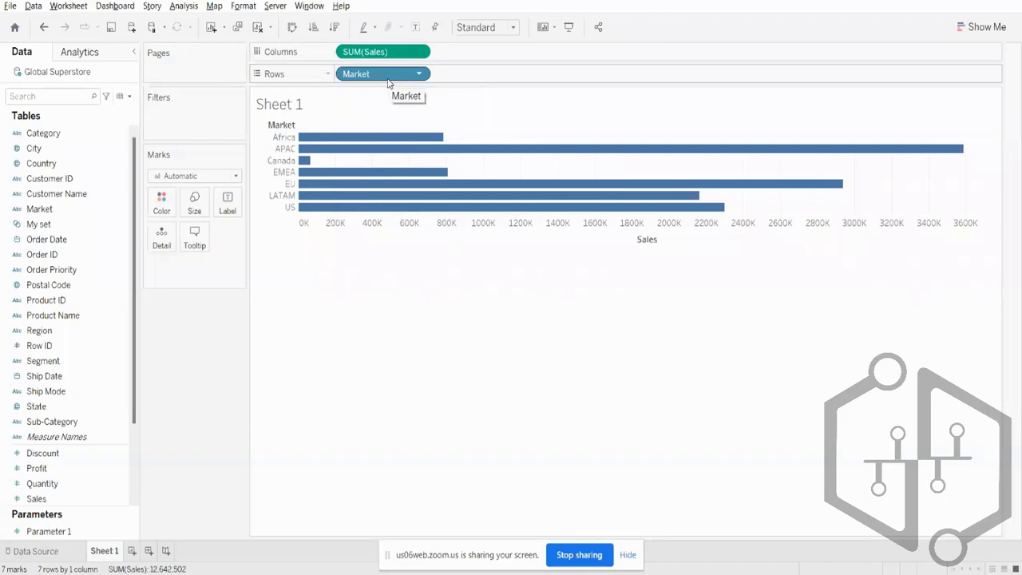
# - Swap the rows and columns to show Sales by Market as vertical bars, and swap them back to horizontal bars
pyautogui.click(292, 28)
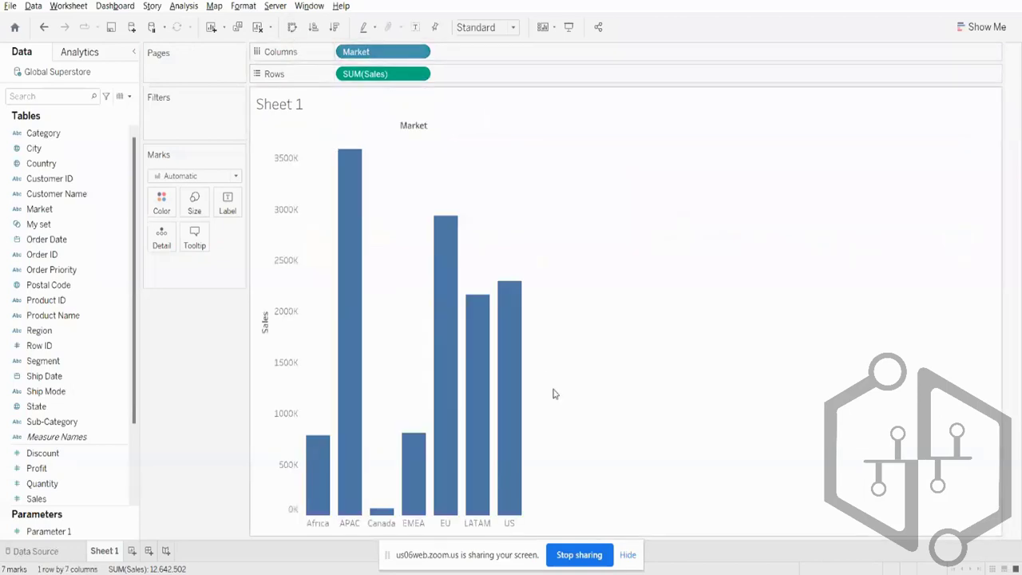
pyautogui.moveTo(524, 404)
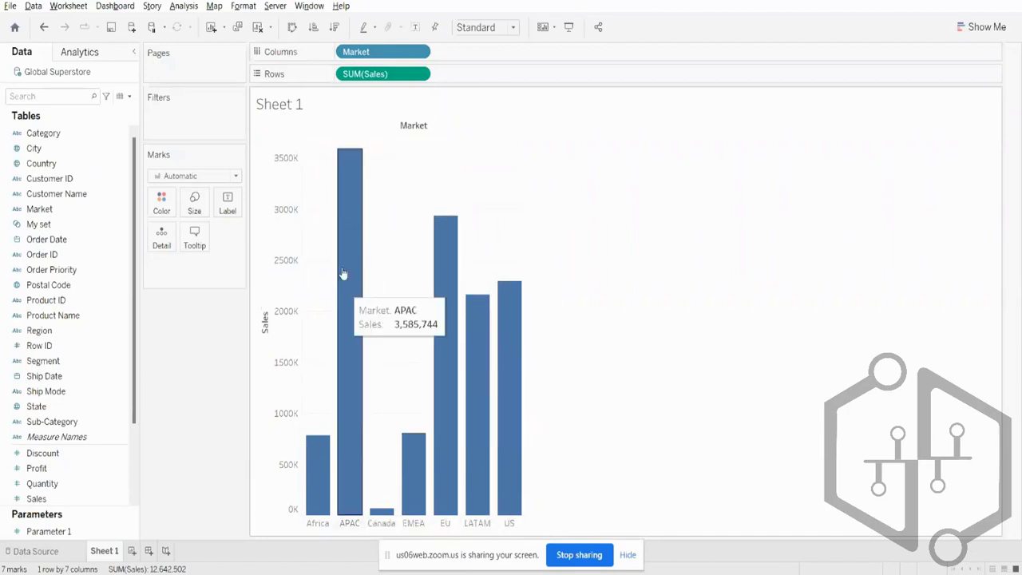
pyautogui.click(292, 27)
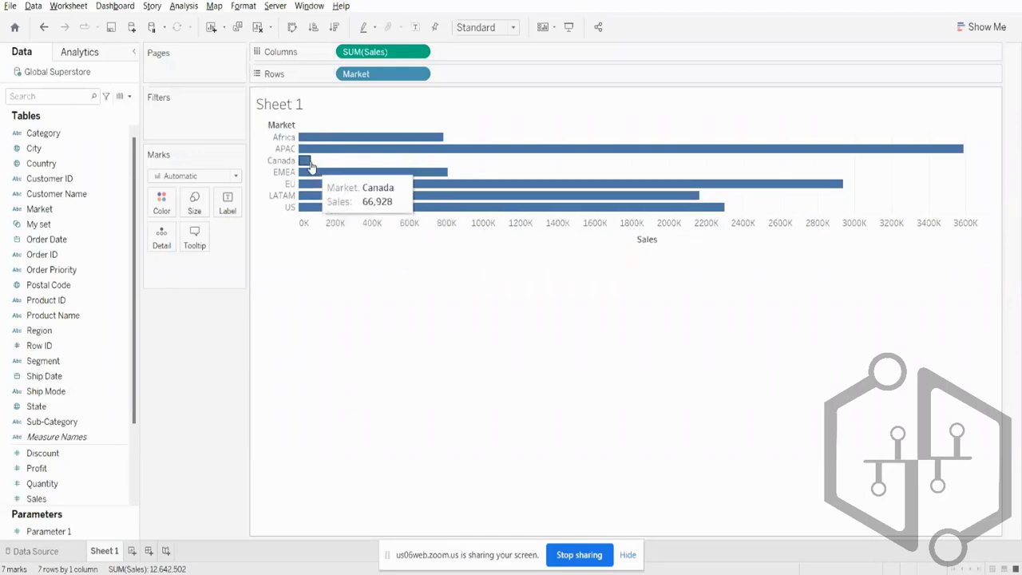
pyautogui.click(281, 162)
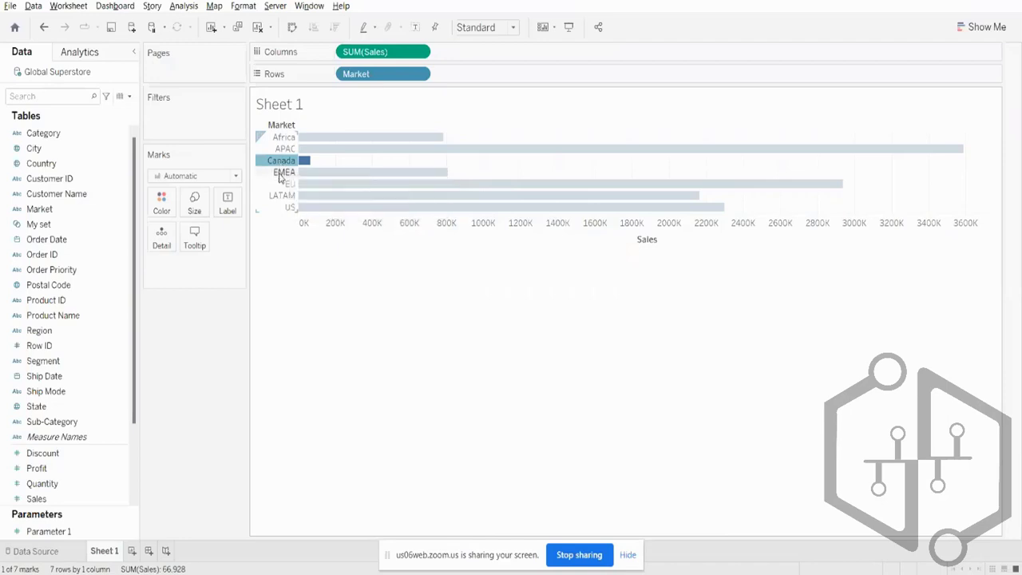
pyautogui.keyDown('ctrl'); pyautogui.click(283, 138); pyautogui.keyUp('ctrl')
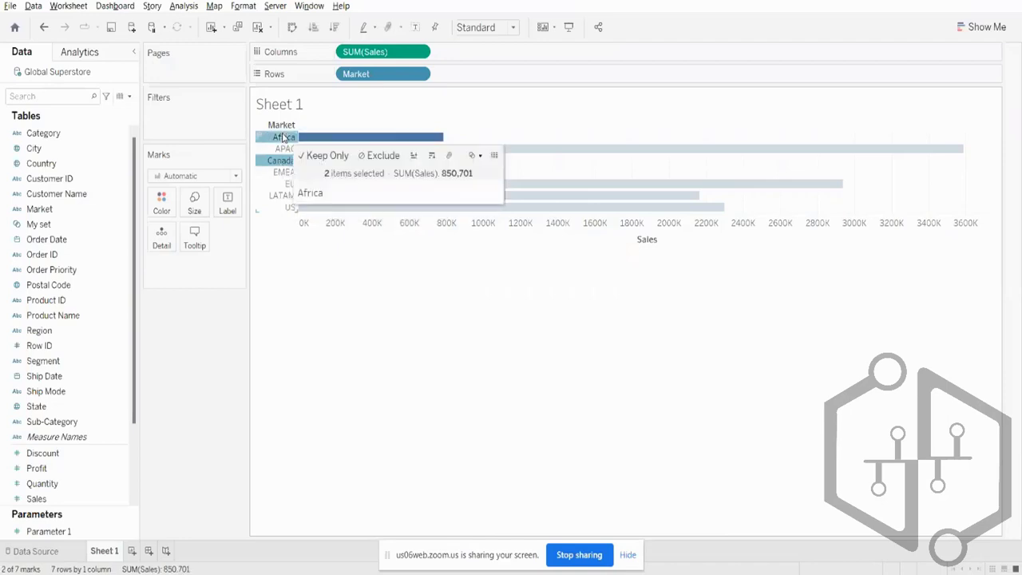
pyautogui.keyDown('ctrl'); pyautogui.click(280, 175); pyautogui.keyUp('ctrl')
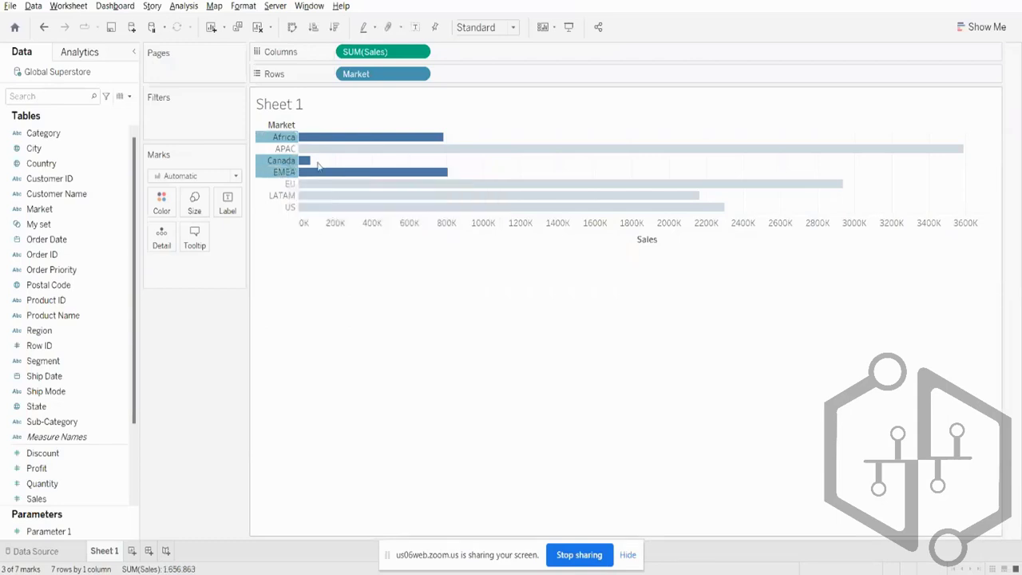
pyautogui.press('Escape')
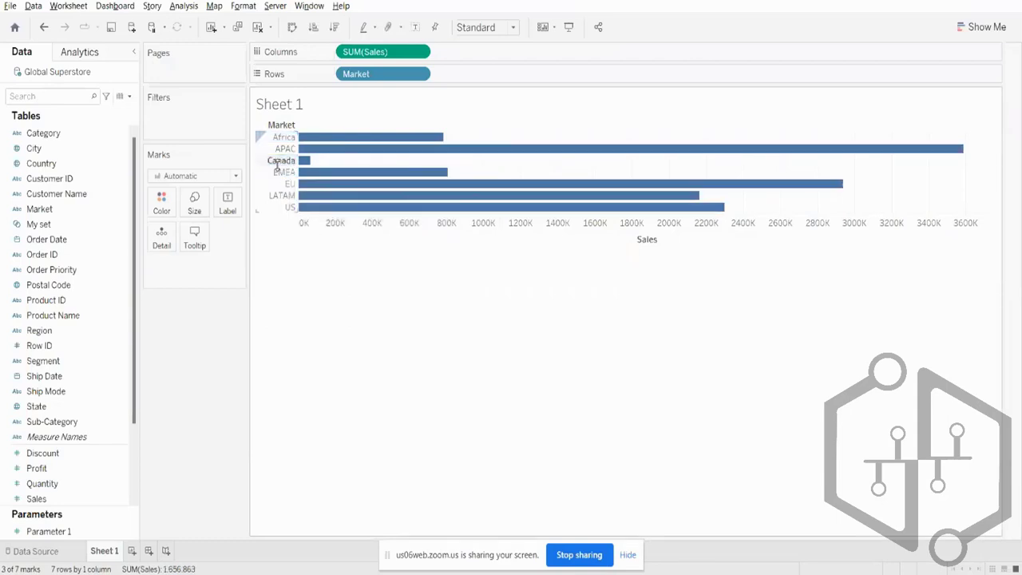
# - Combine the Africa, Canada and EMEA markets into one group in the bar chart
pyautogui.click(283, 139)
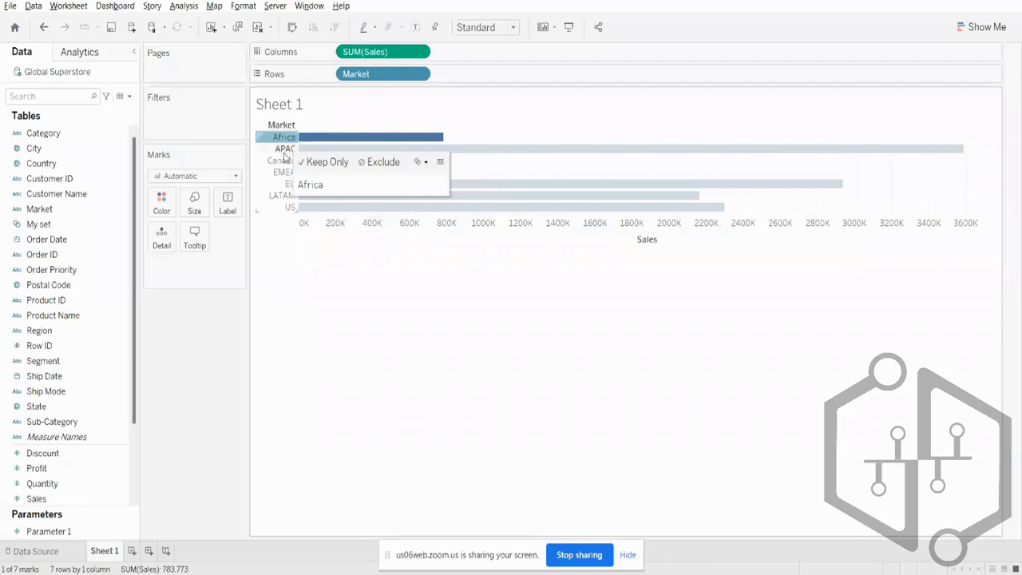
pyautogui.keyDown('ctrl'); pyautogui.click(281, 162); pyautogui.keyUp('ctrl')
pyautogui.keyDown('ctrl'); pyautogui.click(284, 174); pyautogui.keyUp('ctrl')
pyautogui.rightClick(283, 174)
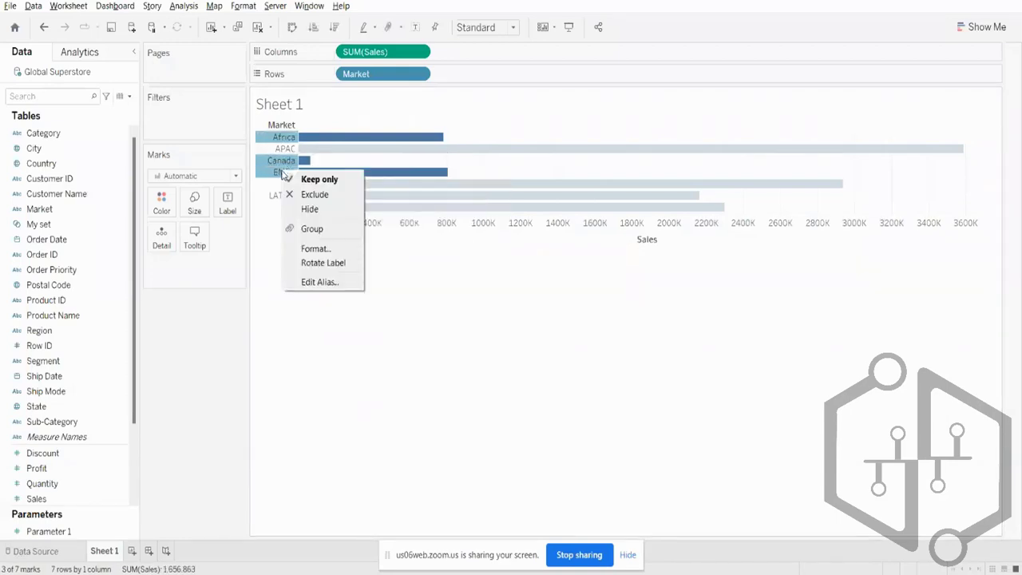
pyautogui.click(311, 229)
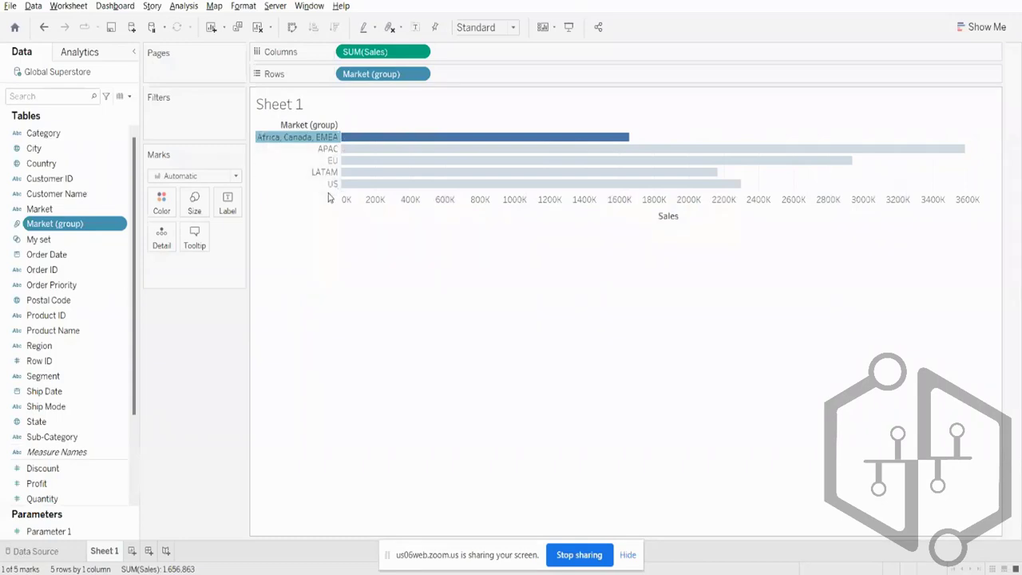
# - Try labelling the grouped market bars with Sales, and remove Sales from the bar labels again
pyautogui.click(415, 28)
pyautogui.click(415, 28)
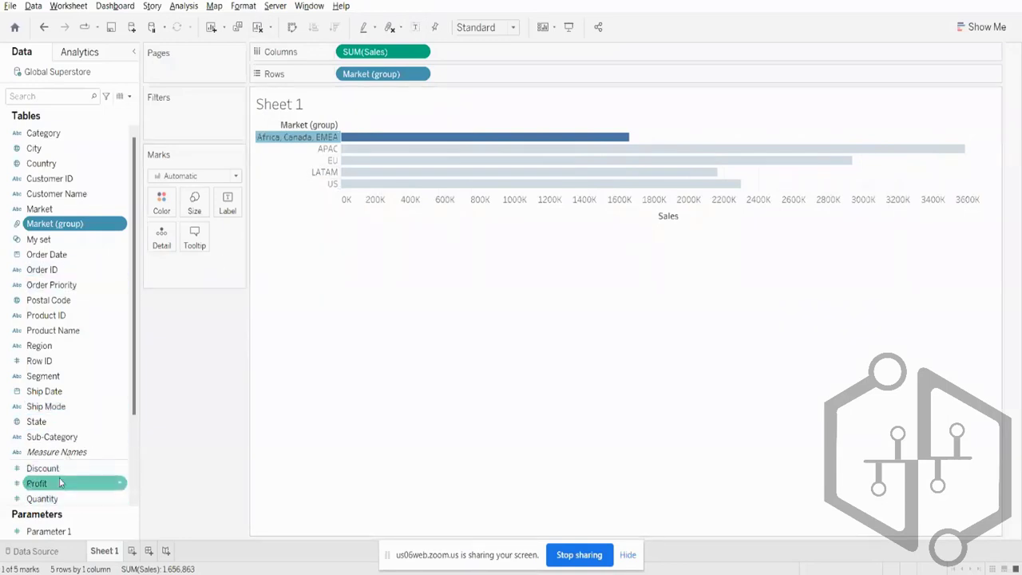
pyautogui.scroll(-3, 59, 477)
pyautogui.moveTo(56, 412); pyautogui.dragTo(226, 211)
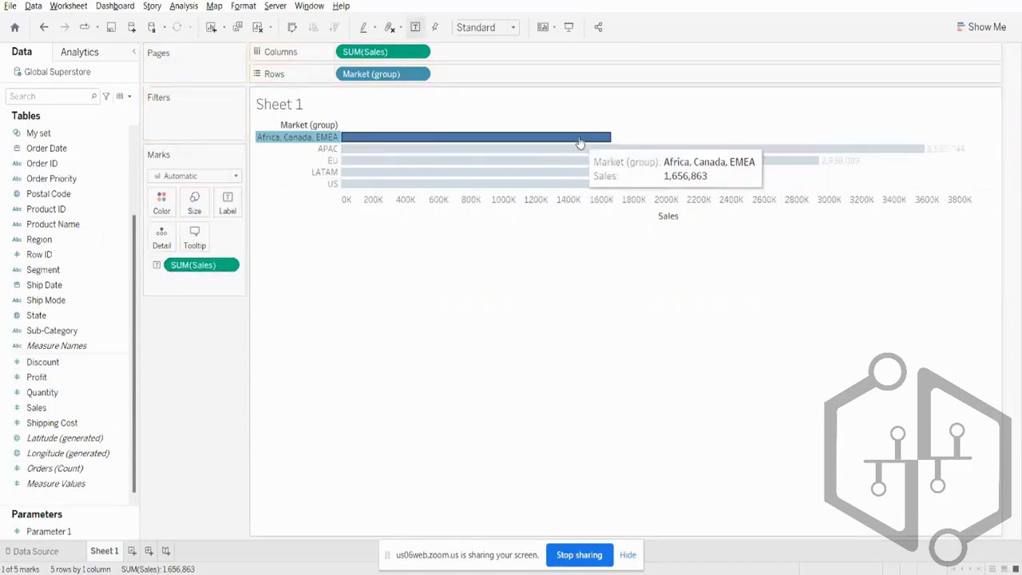
pyautogui.click(641, 254)
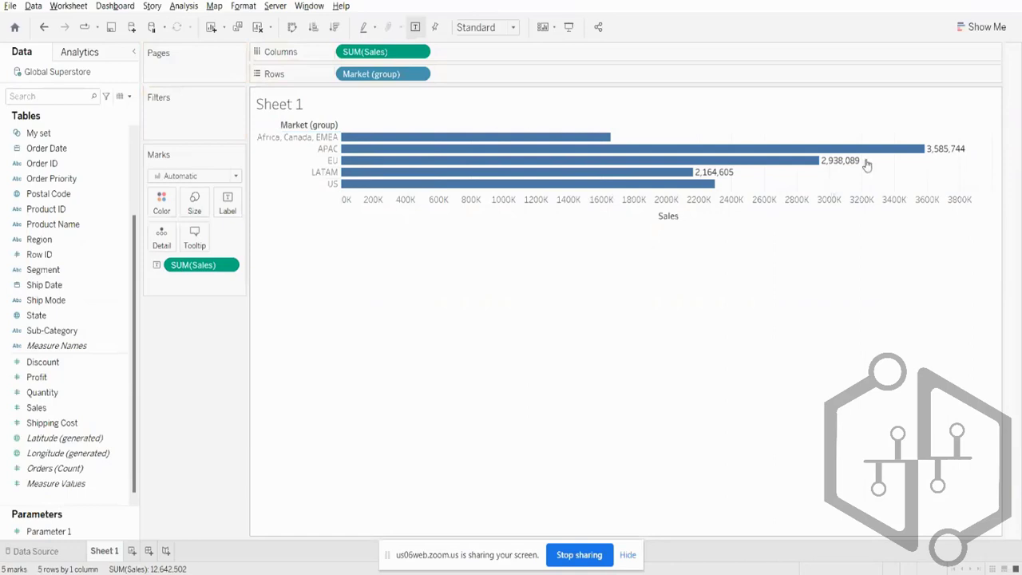
pyautogui.moveTo(947, 157)
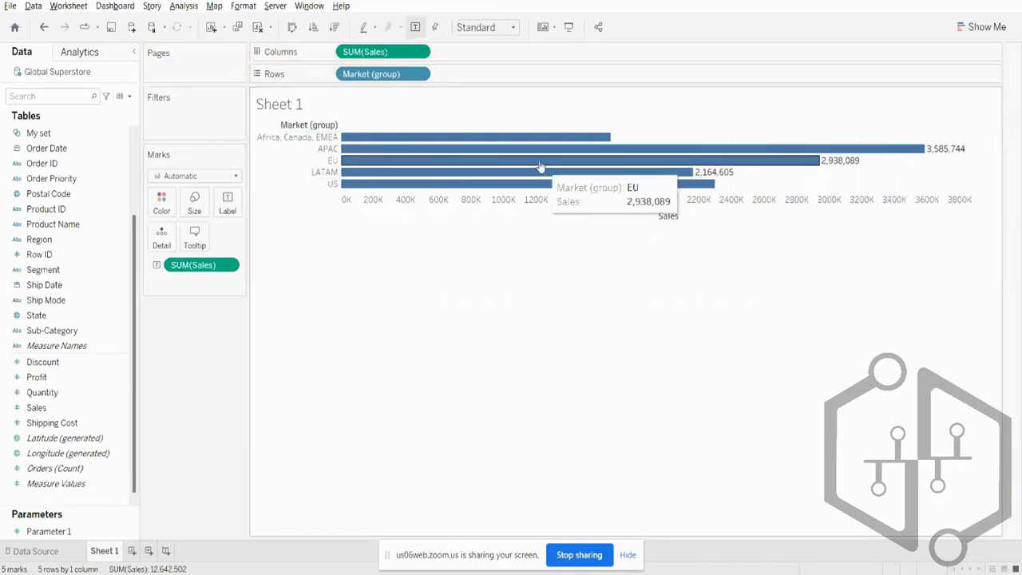
pyautogui.moveTo(521, 144)
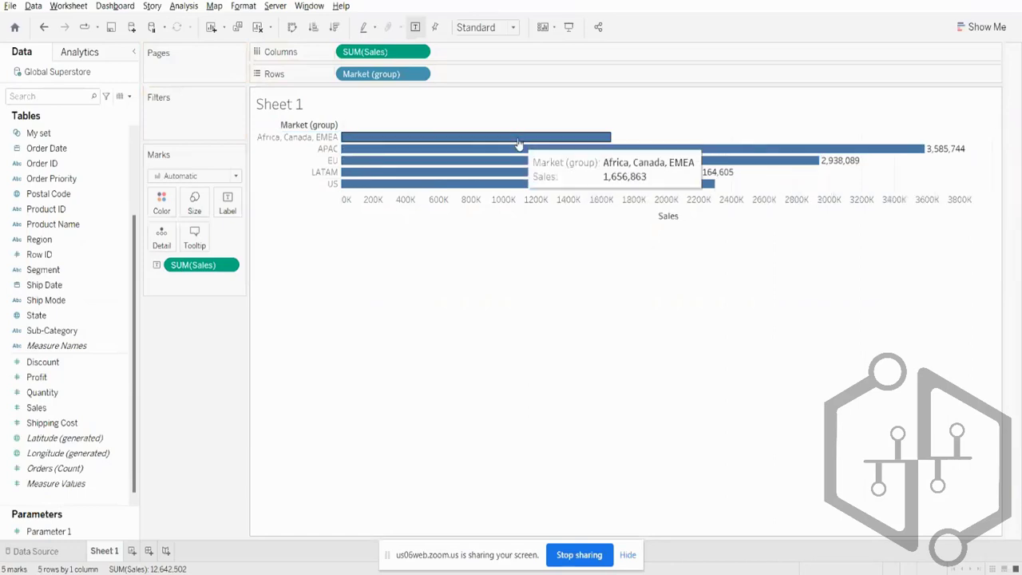
pyautogui.moveTo(200, 265); pyautogui.dragTo(156, 394)
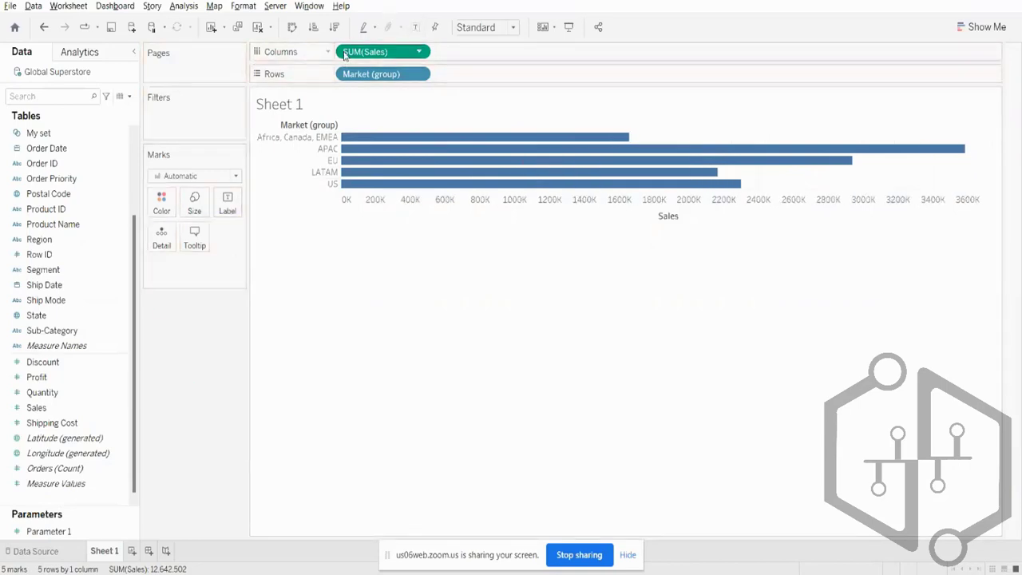
# - Show mark labels on the bars and swap rows and columns to make the grouped market chart vertical
pyautogui.click(416, 27)
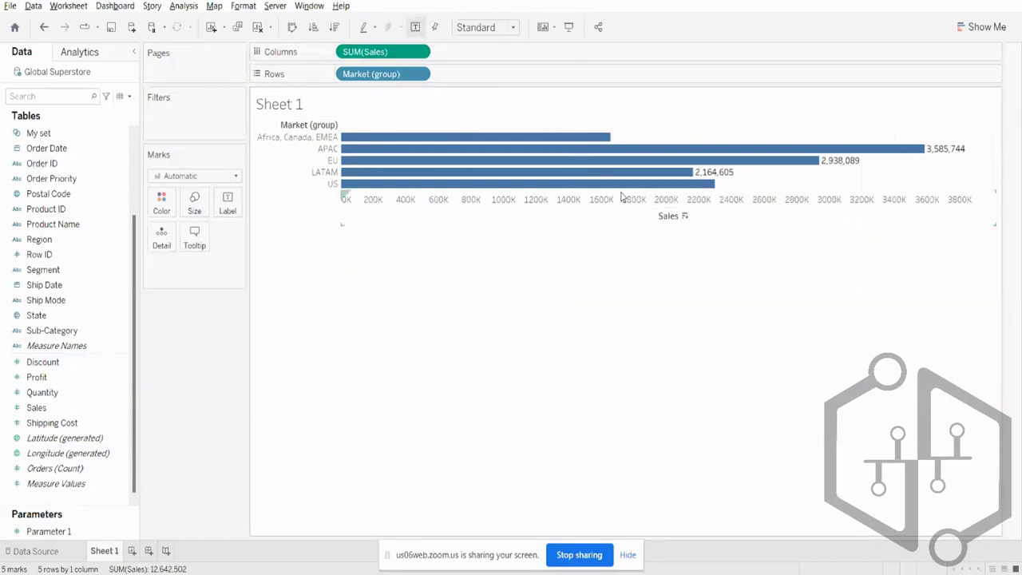
pyautogui.moveTo(360, 142)
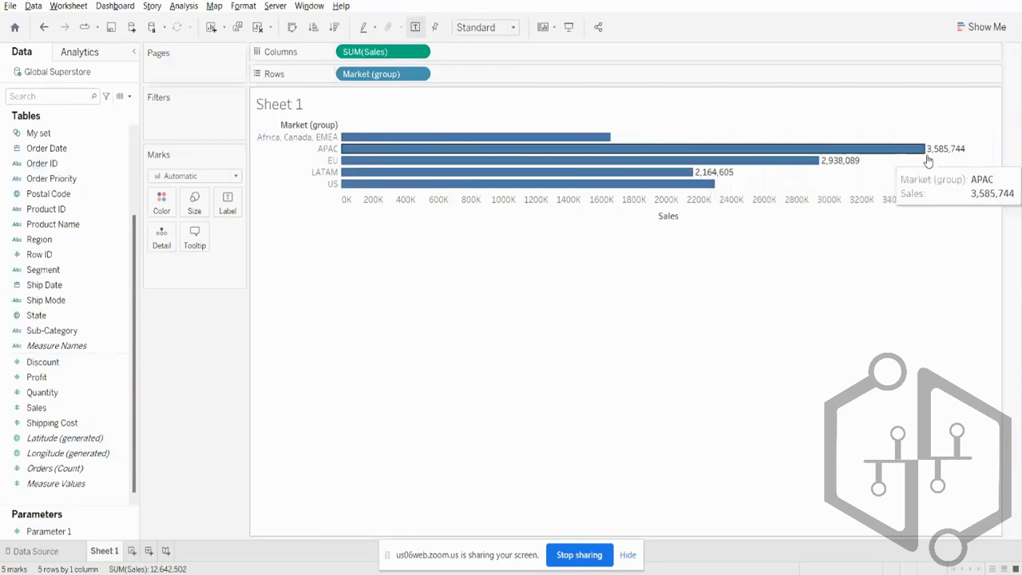
pyautogui.click(293, 28)
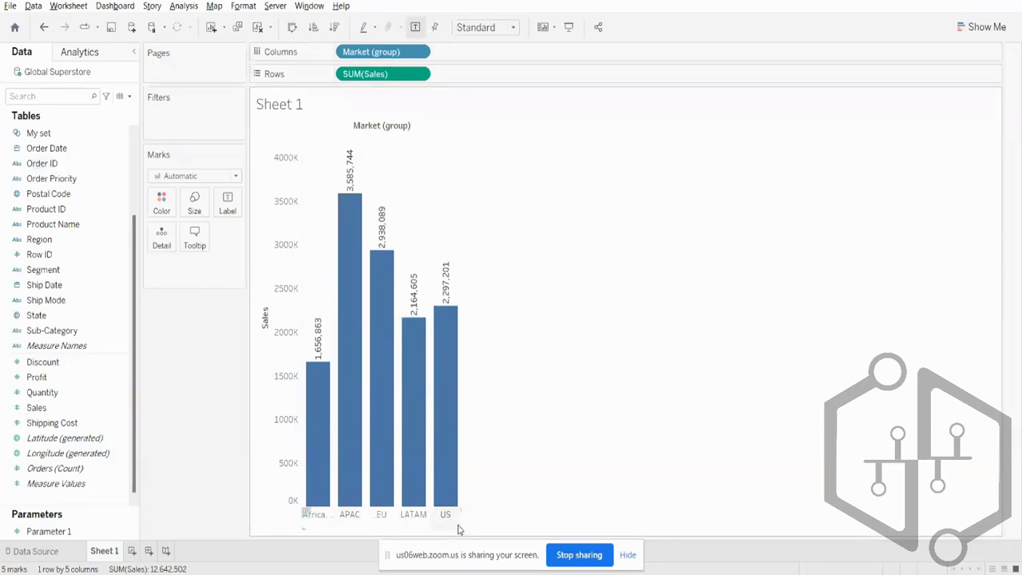
# - Try widening the vertical chart's columns so the full group names fit, and undo the widening
pyautogui.moveTo(461, 525); pyautogui.dragTo(676, 517)
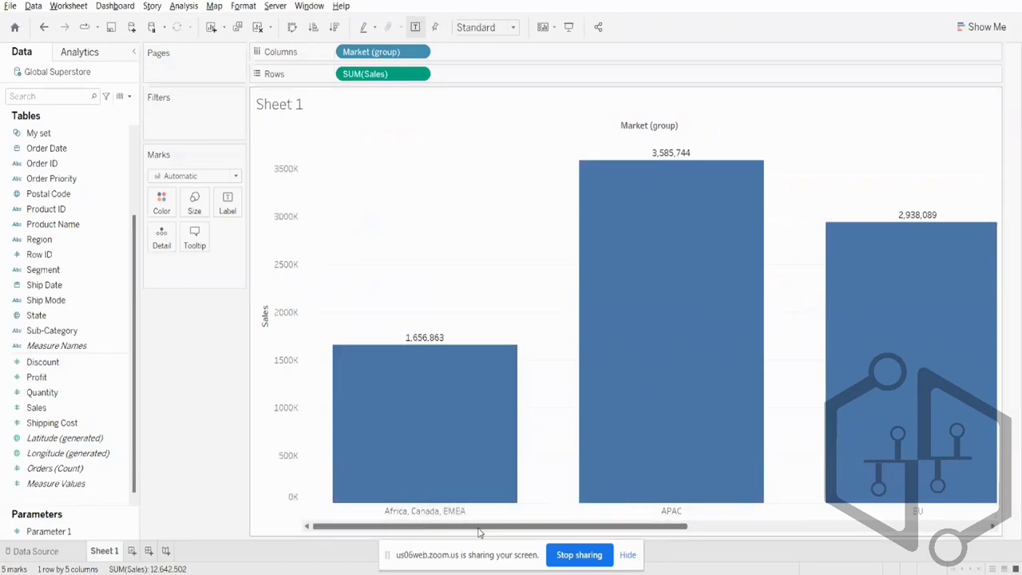
pyautogui.moveTo(480, 533)
pyautogui.mouseDown()
pyautogui.moveTo(744, 538)
pyautogui.moveTo(480, 536)
pyautogui.mouseUp()
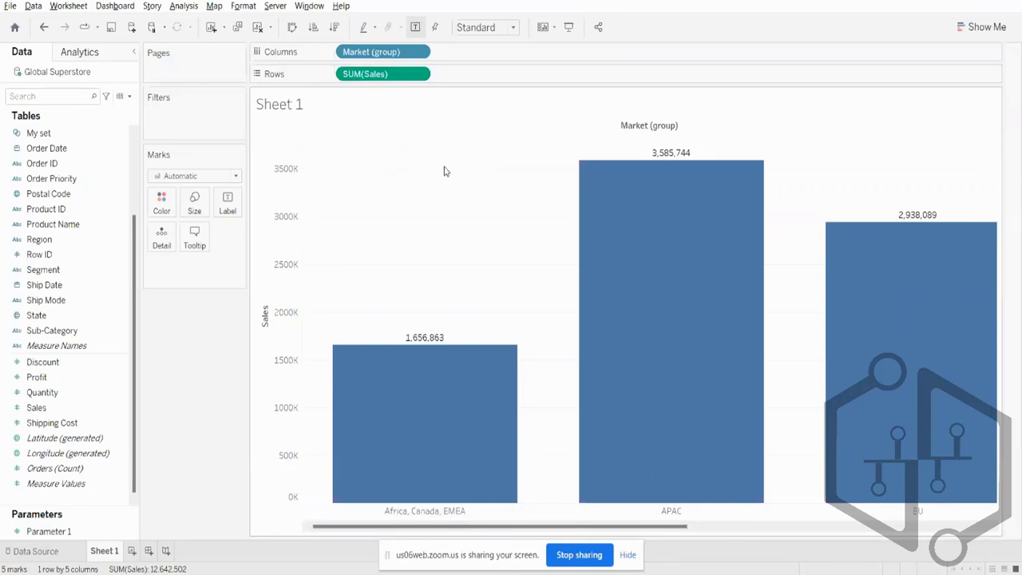
pyautogui.hotkey('ctrl', 'z')
pyautogui.hotkey('ctrl', 'z')
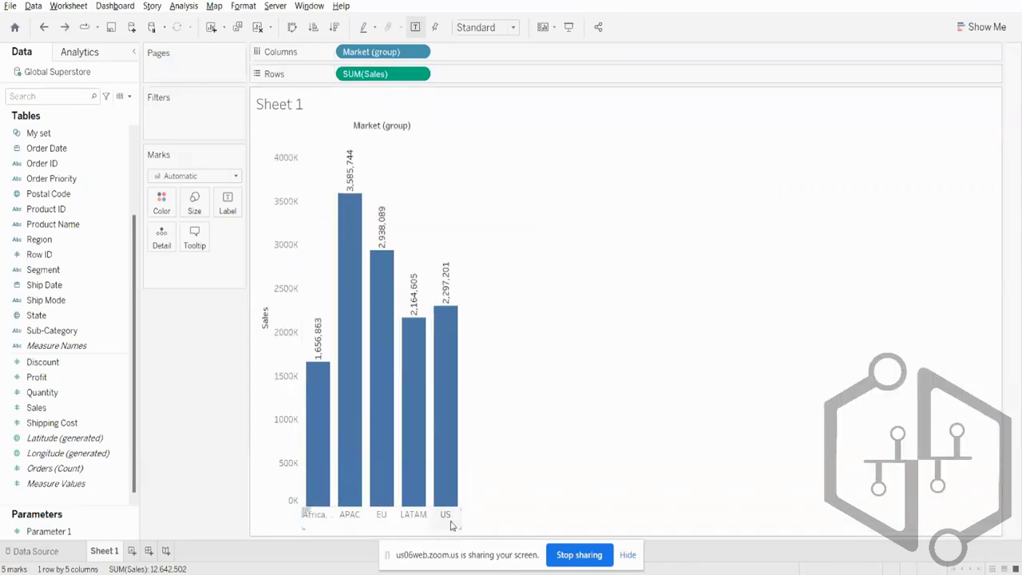
pyautogui.moveTo(461, 523); pyautogui.dragTo(629, 521)
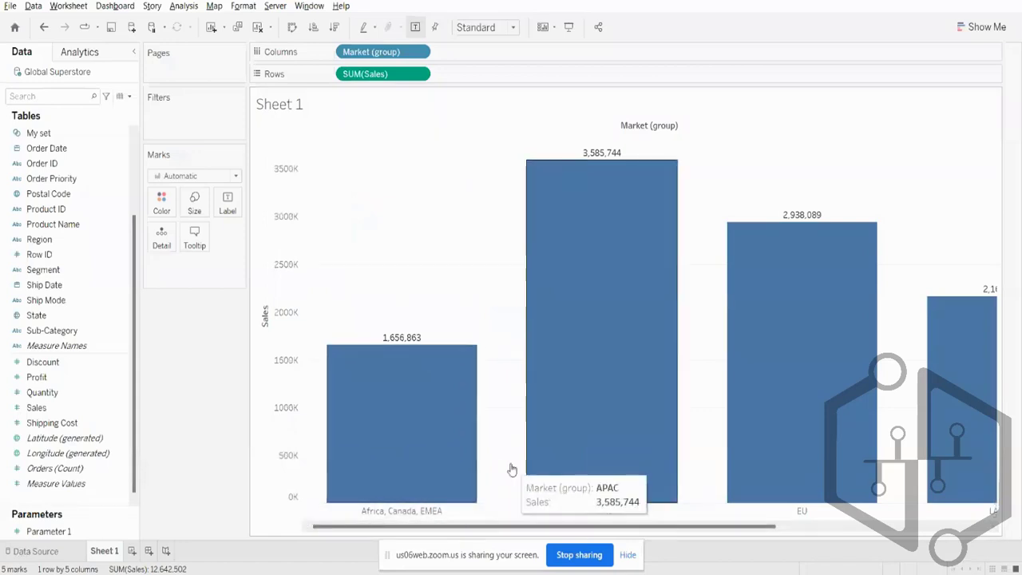
pyautogui.click(44, 27)
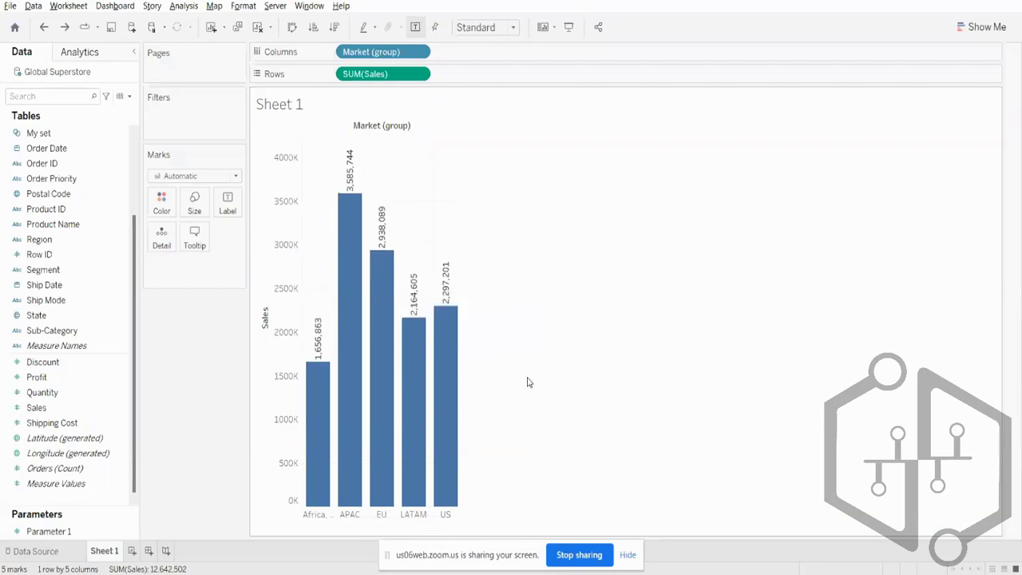
# - Clear the grouped market and Sales fields from the worksheet
pyautogui.moveTo(348, 316)
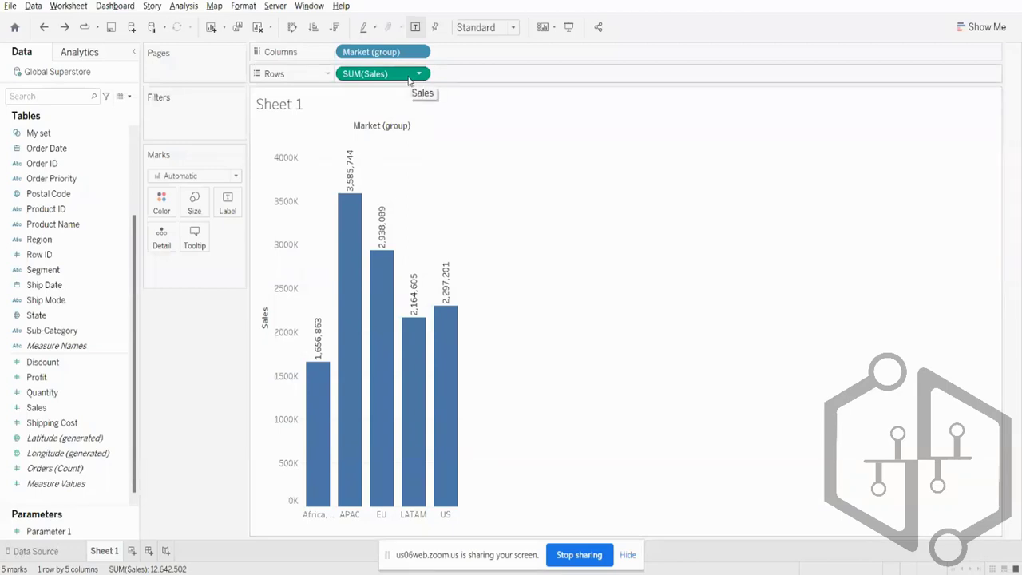
pyautogui.moveTo(409, 79); pyautogui.dragTo(370, 30)
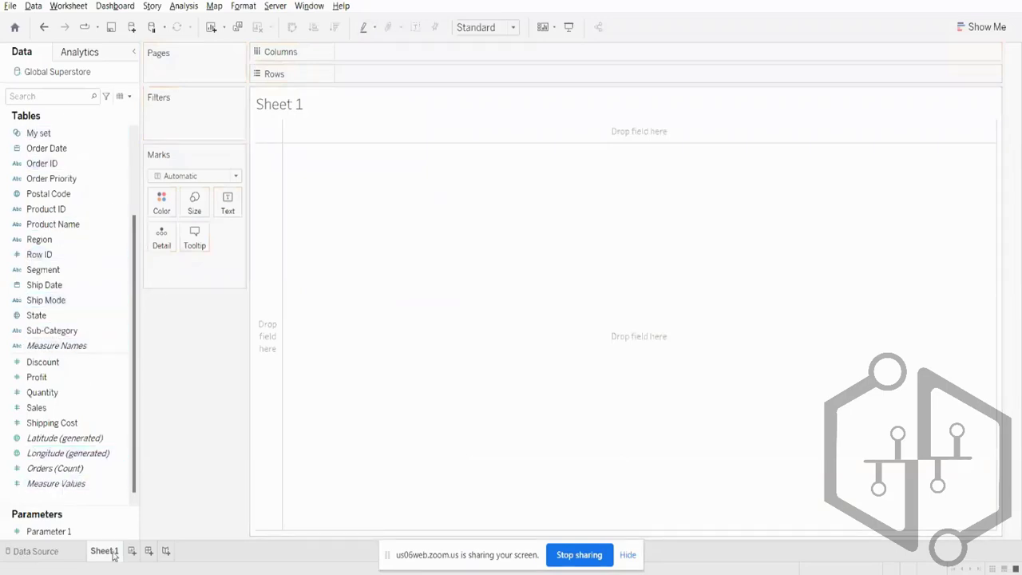
pyautogui.moveTo(114, 556)
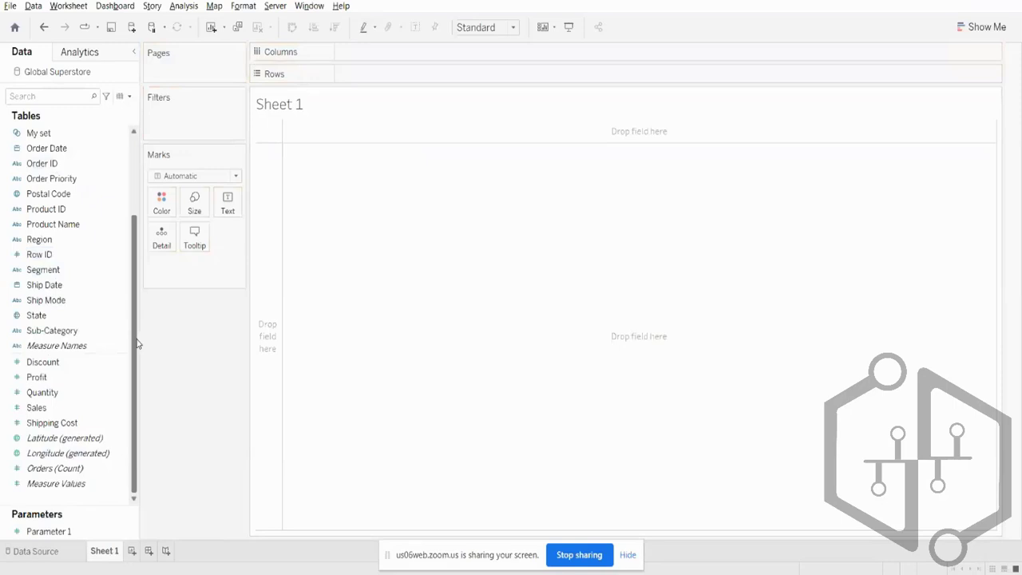
# - Create a group from the Sub-Category field that combines Accessories, Art, Bookcases, Copiers and Furnishings
pyautogui.click(80, 332)
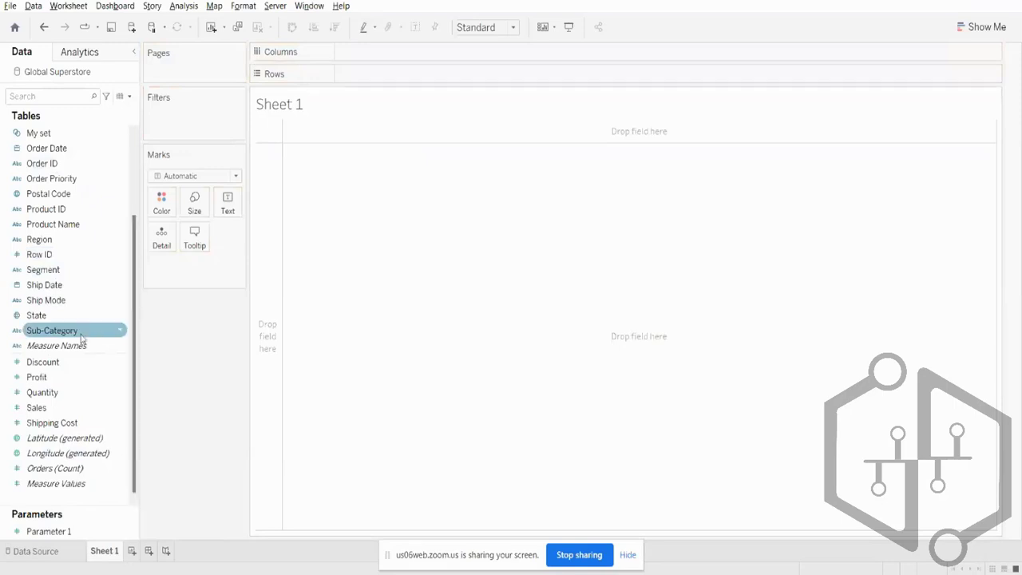
pyautogui.click(78, 331)
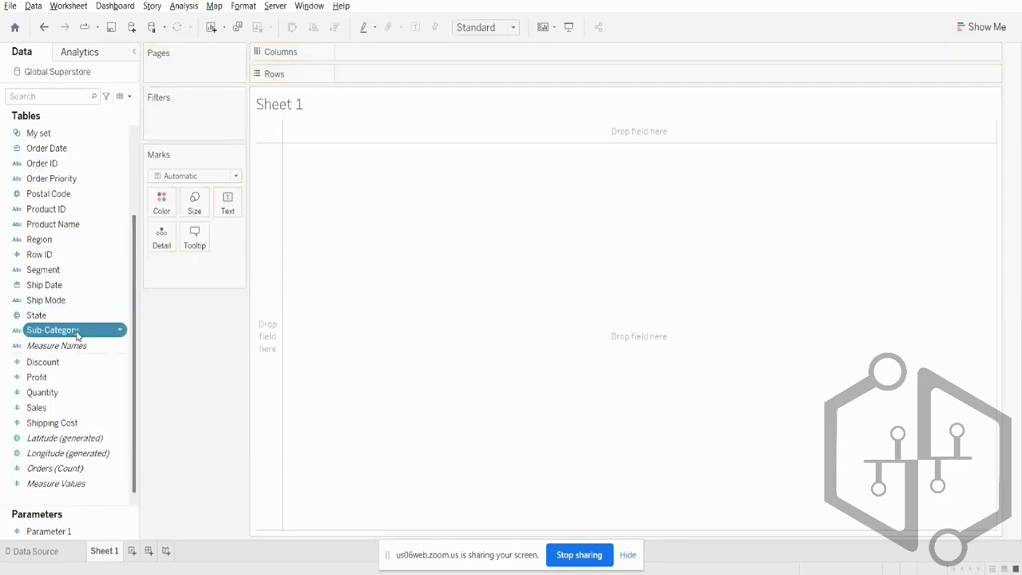
pyautogui.rightClick(77, 331)
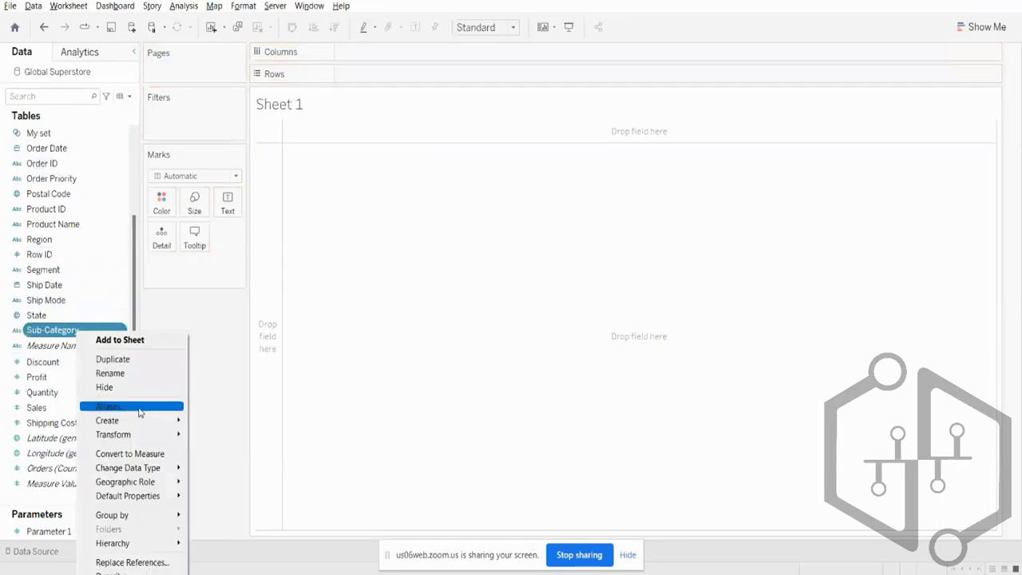
pyautogui.moveTo(132, 424)
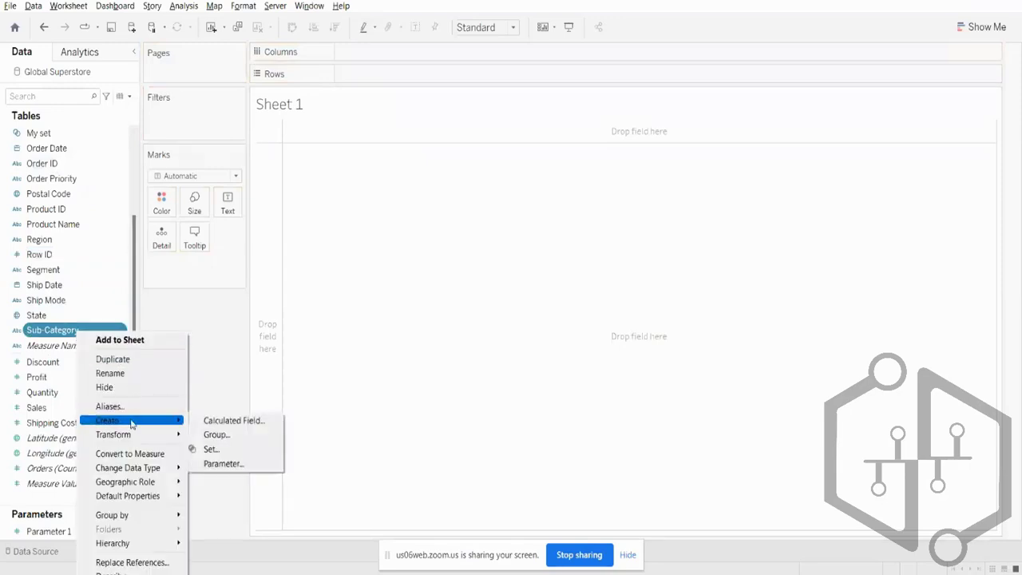
pyautogui.click(229, 436)
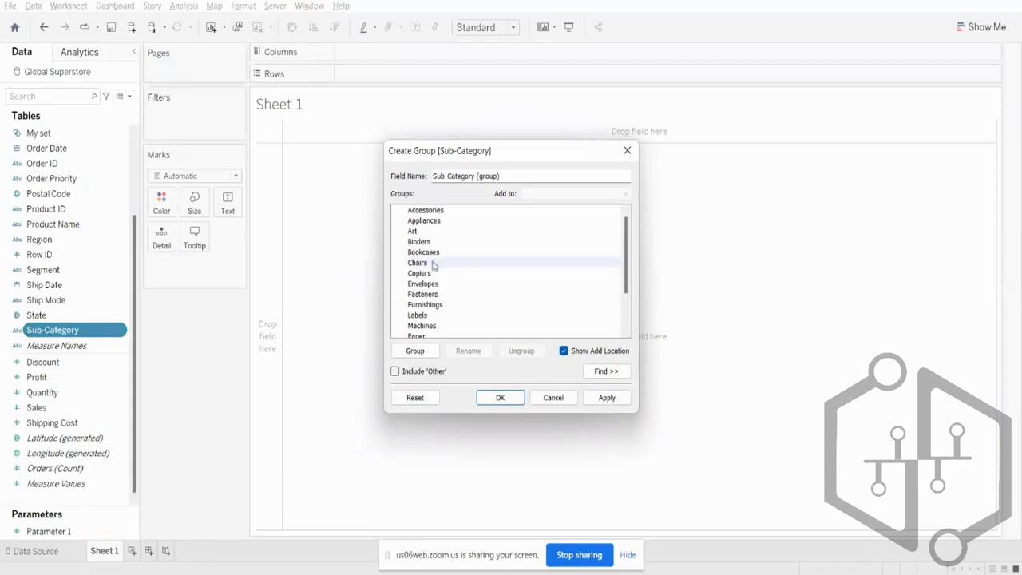
pyautogui.click(430, 210)
pyautogui.keyDown('ctrl'); pyautogui.click(415, 231); pyautogui.keyUp('ctrl')
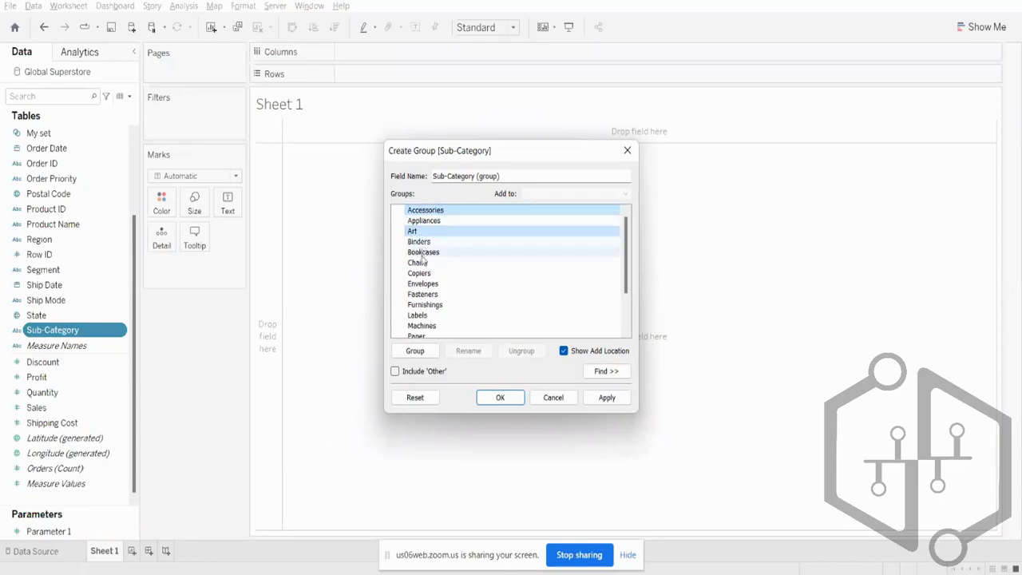
pyautogui.keyDown('ctrl'); pyautogui.click(423, 252); pyautogui.keyUp('ctrl')
pyautogui.keyDown('ctrl'); pyautogui.click(420, 273); pyautogui.keyUp('ctrl')
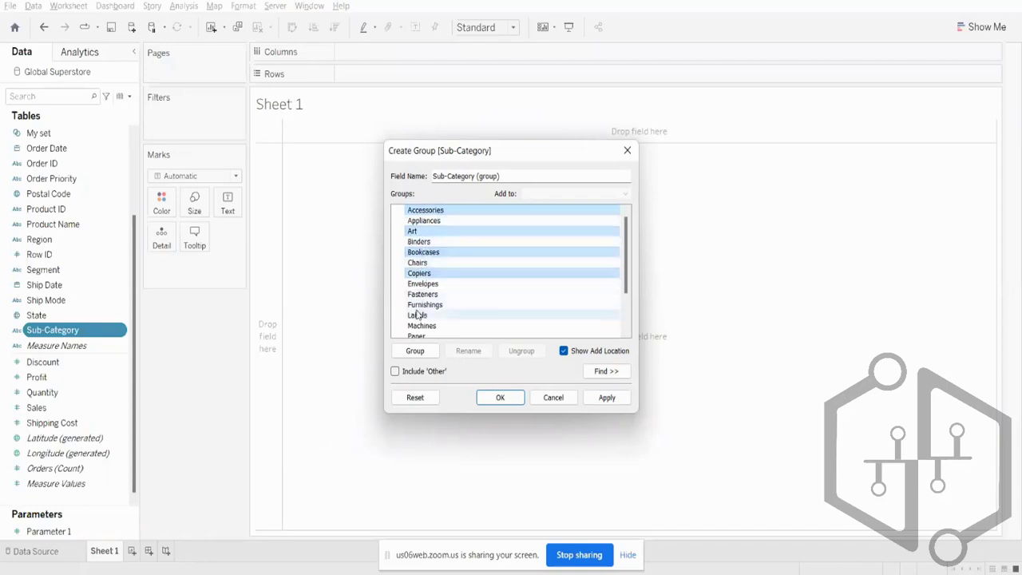
pyautogui.keyDown('ctrl'); pyautogui.click(421, 304); pyautogui.keyUp('ctrl')
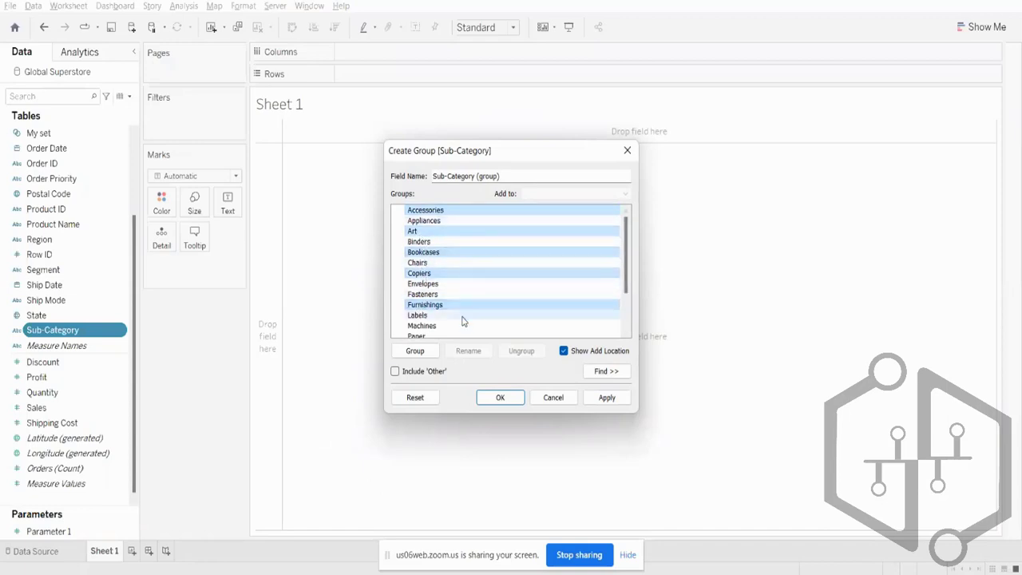
pyautogui.click(416, 352)
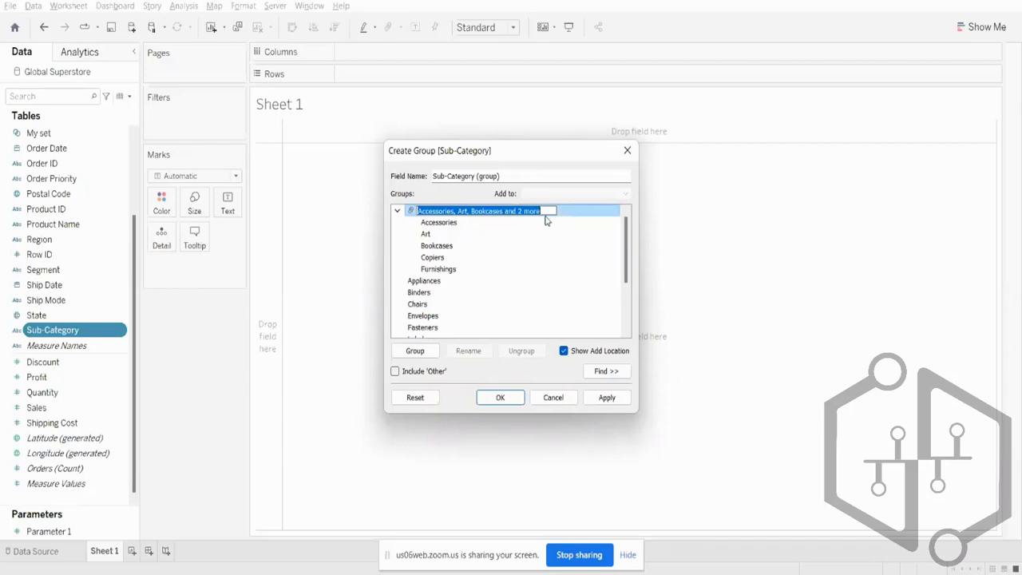
pyautogui.press('BackSpace')
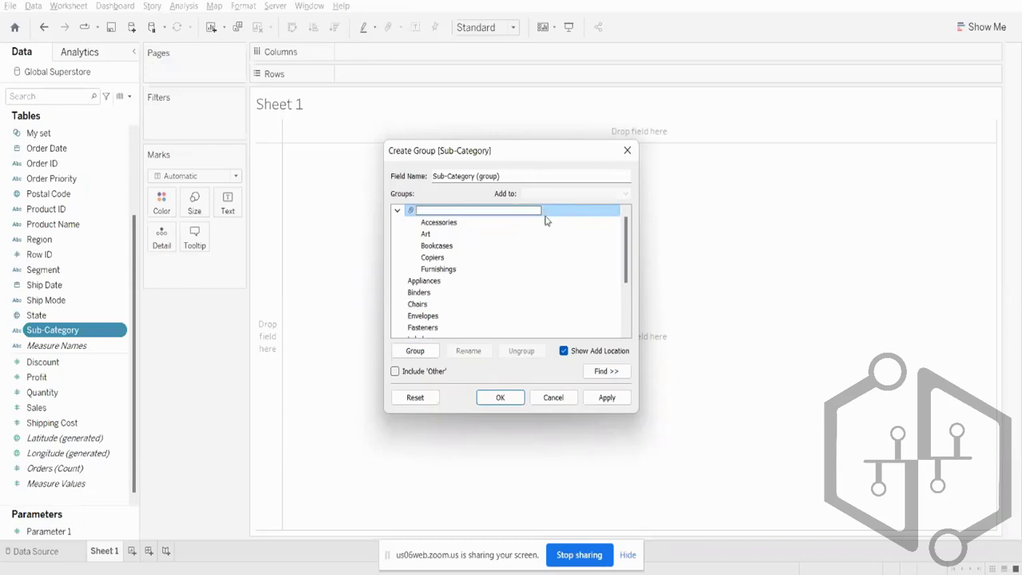
pyautogui.press('capslock')
pyautogui.write('M')
pyautogui.press('capslock')
pyautogui.press('capslock')
pyautogui.write('P')
pyautogui.press('capslock')
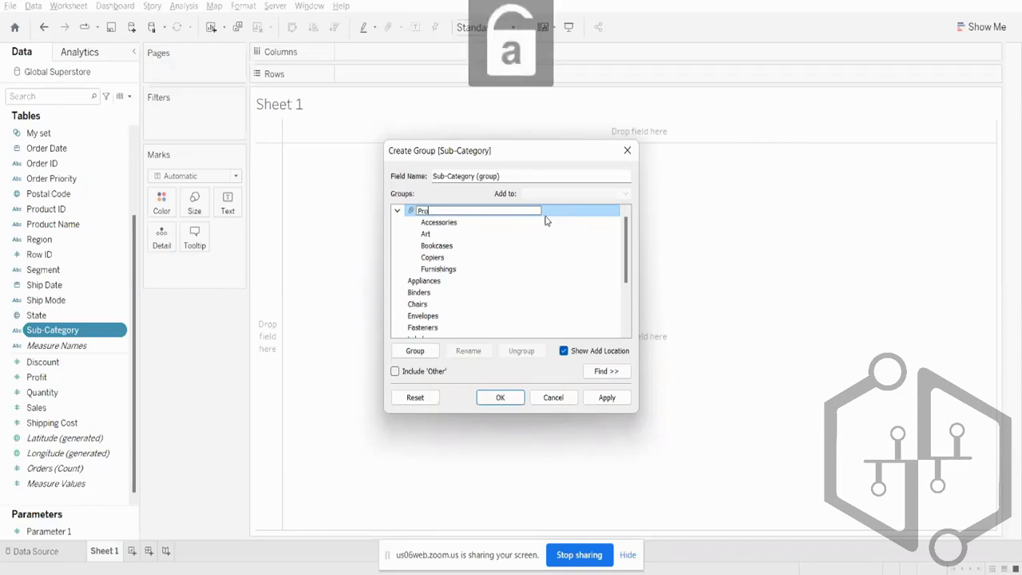
pyautogui.press('capslock')
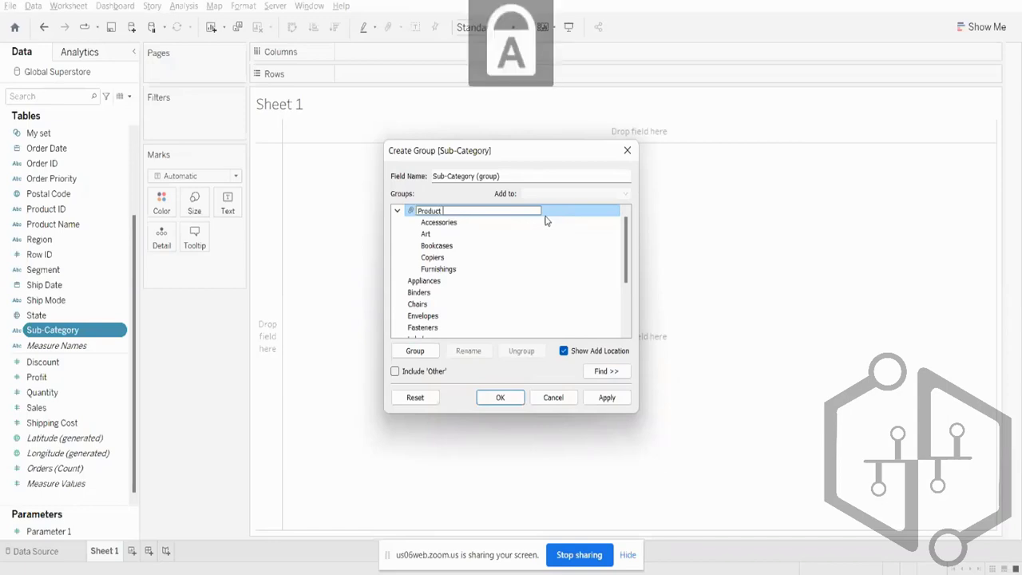
pyautogui.press('BackSpace')
pyautogui.press('BackSpace')
pyautogui.press('BackSpace')
pyautogui.press('BackSpace')
pyautogui.press('BackSpace')
pyautogui.press('BackSpace')
pyautogui.press('BackSpace')
pyautogui.press('capslock')
pyautogui.write('s')
pyautogui.press('capslock')
pyautogui.write('UB')
pyautogui.press('capslock')
pyautogui.press('BackSpace')
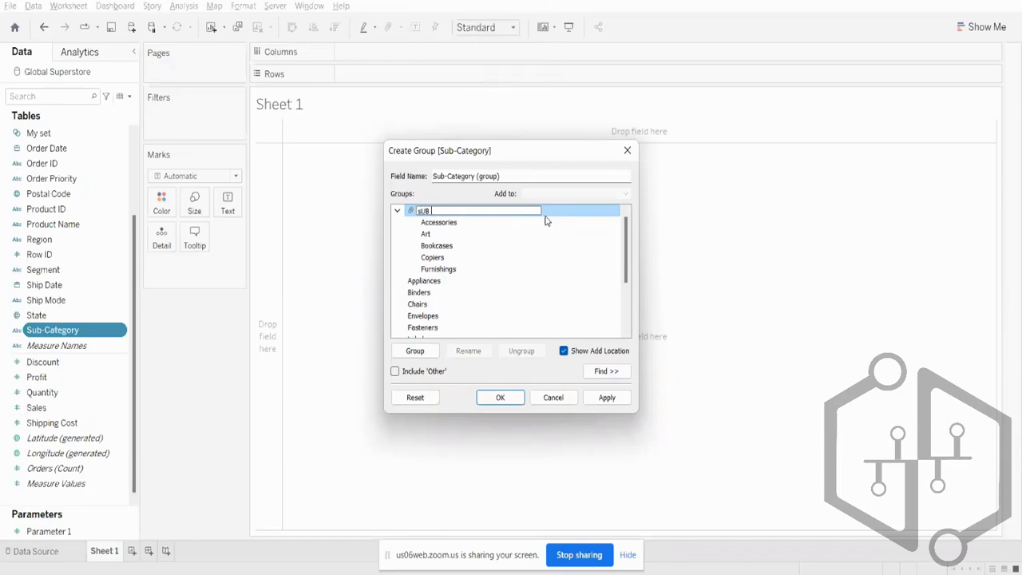
# - Name the combined sub-categories Sub Category Group and create the grouped field
pyautogui.press('capslock')
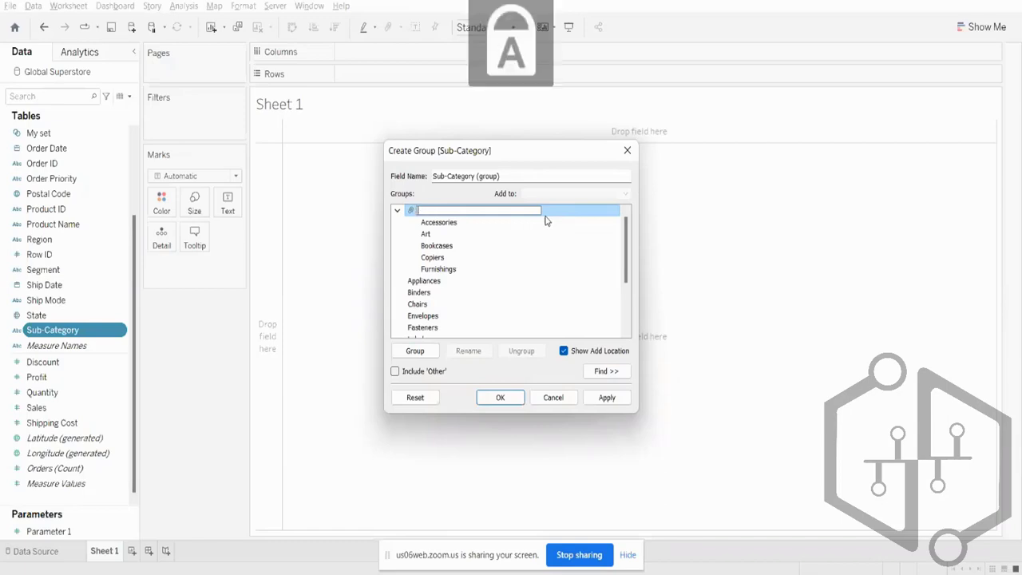
pyautogui.write('S')
pyautogui.press('capslock')
pyautogui.write('ub')
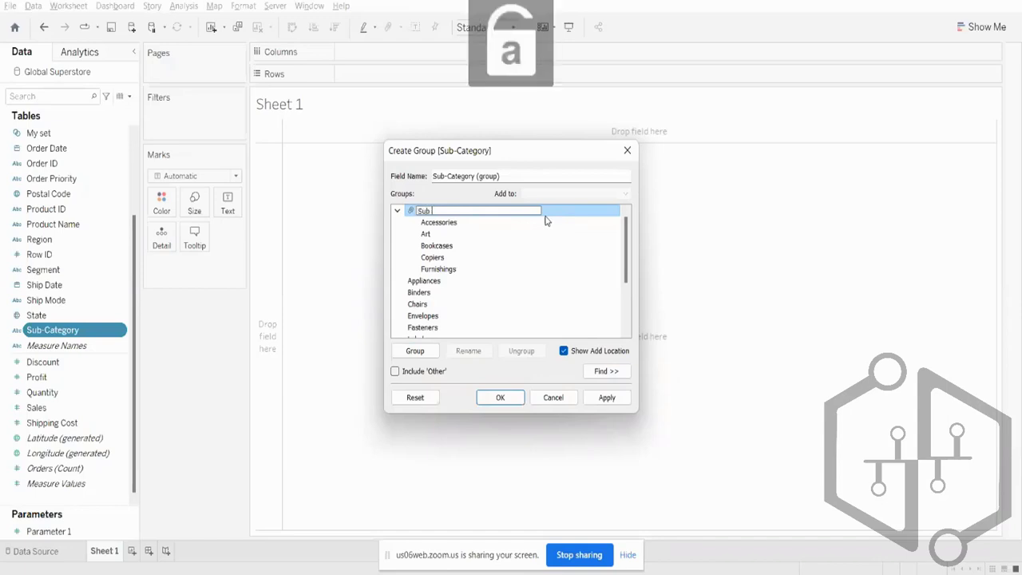
pyautogui.press('capslock')
pyautogui.write('C')
pyautogui.press('capslock')
pyautogui.write('atego')
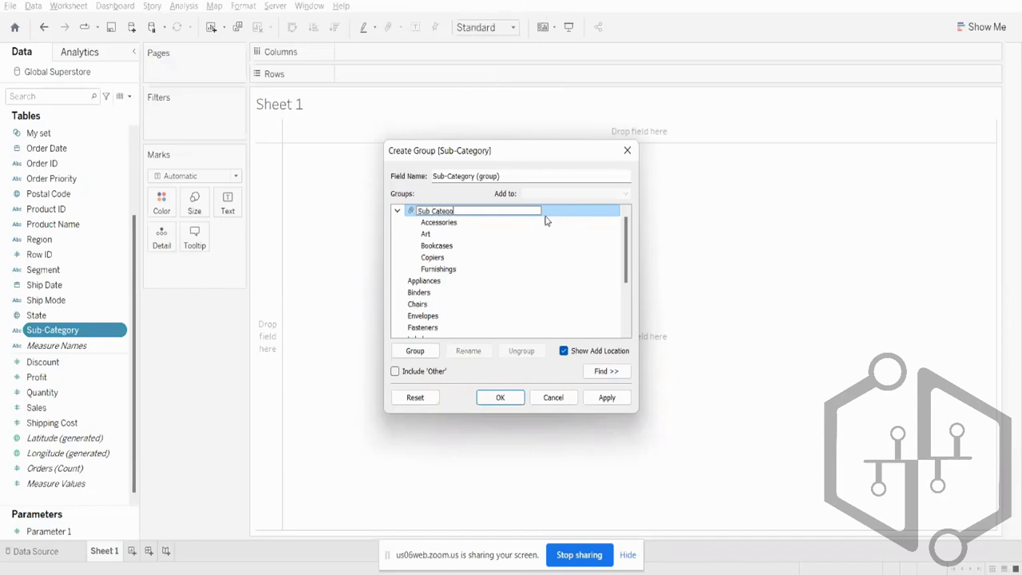
pyautogui.write('ry')
pyautogui.press('capslock')
pyautogui.write('G')
pyautogui.press('capslock')
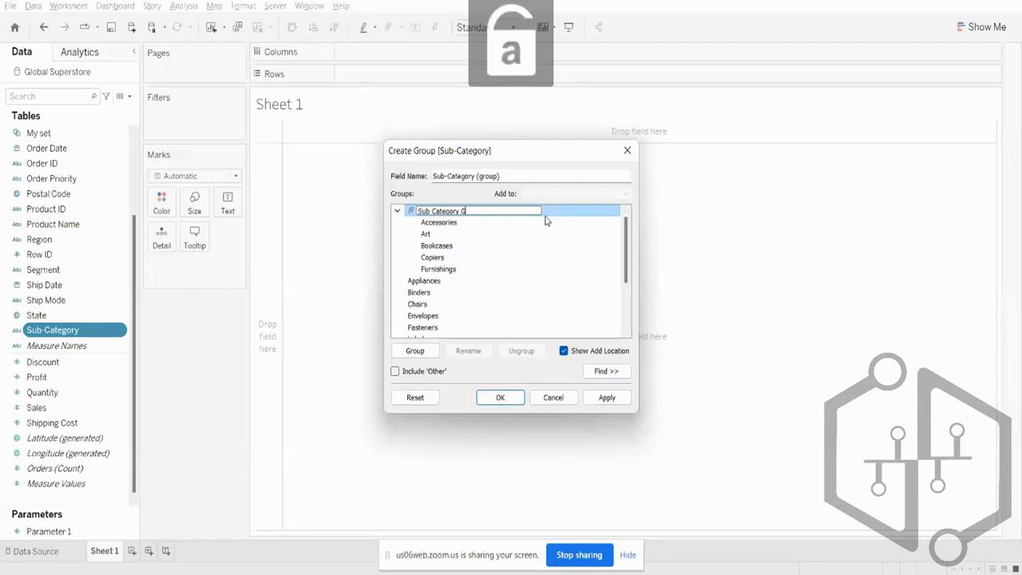
pyautogui.write('roup')
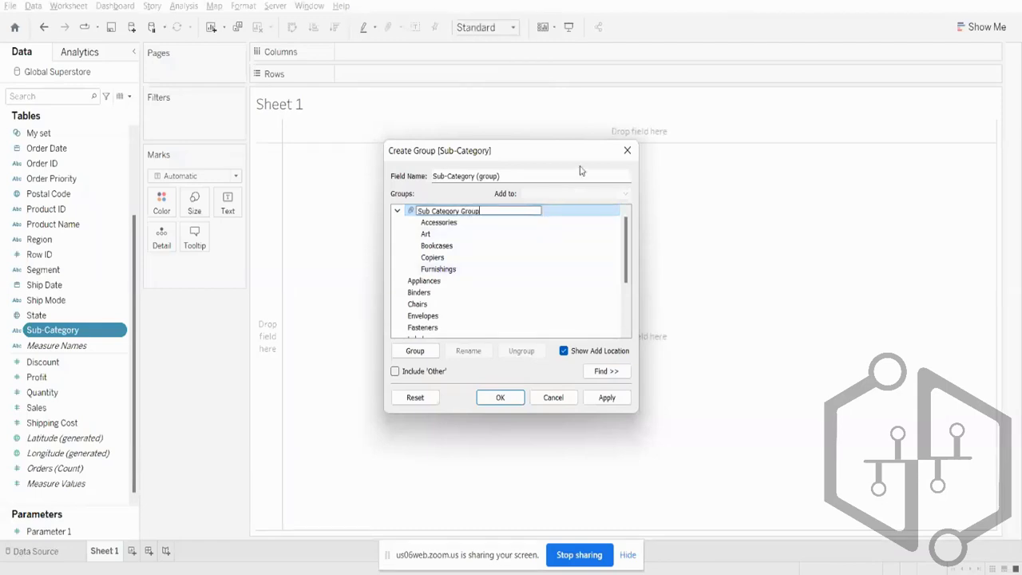
pyautogui.click(463, 246)
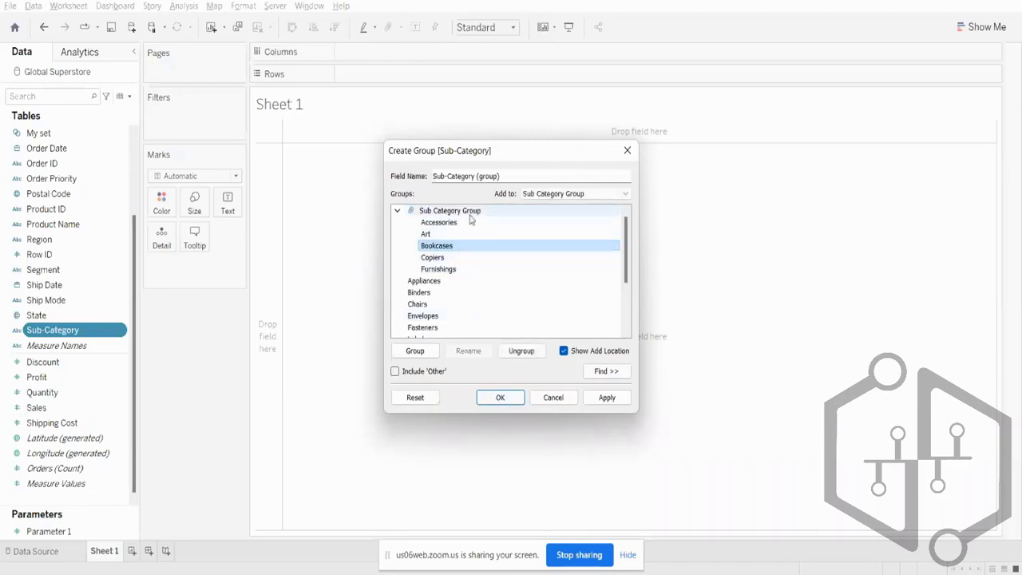
pyautogui.click(605, 398)
pyautogui.click(510, 401)
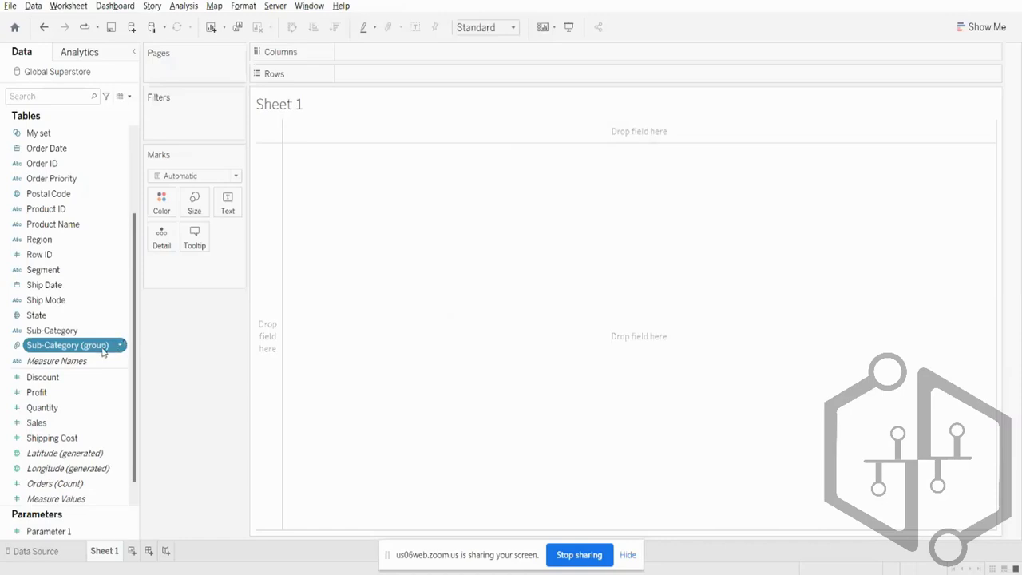
# - Edit the Sub-Category (group) field to add Envelopes to Sub Category Group
pyautogui.rightClick(102, 352)
pyautogui.click(165, 136)
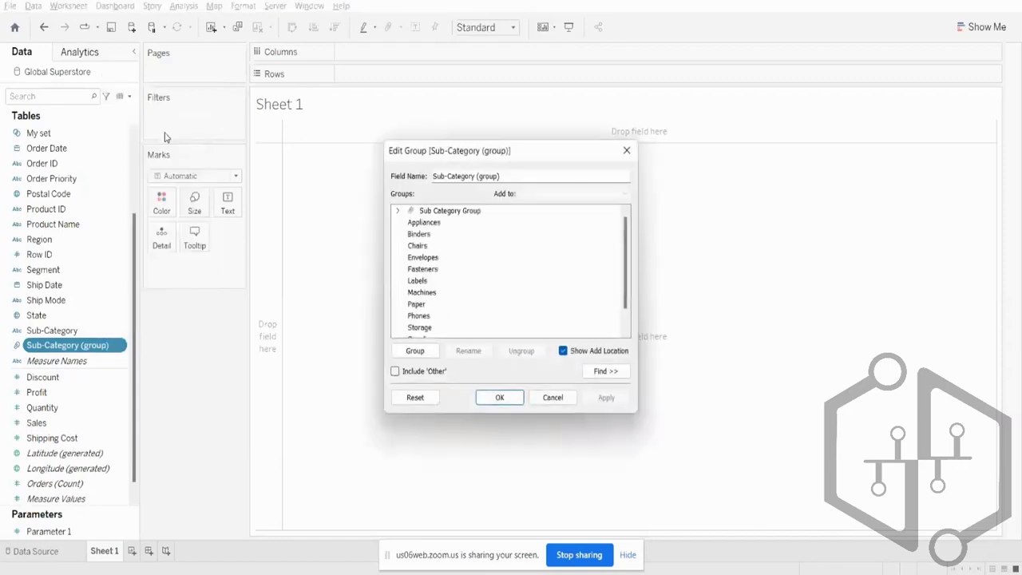
pyautogui.click(397, 211)
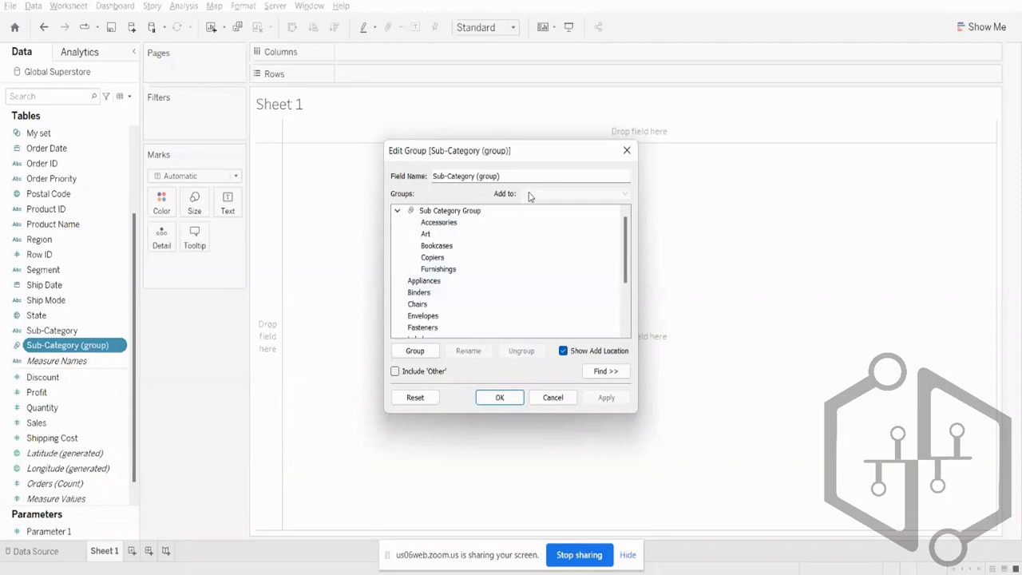
pyautogui.click(536, 315)
pyautogui.click(543, 193)
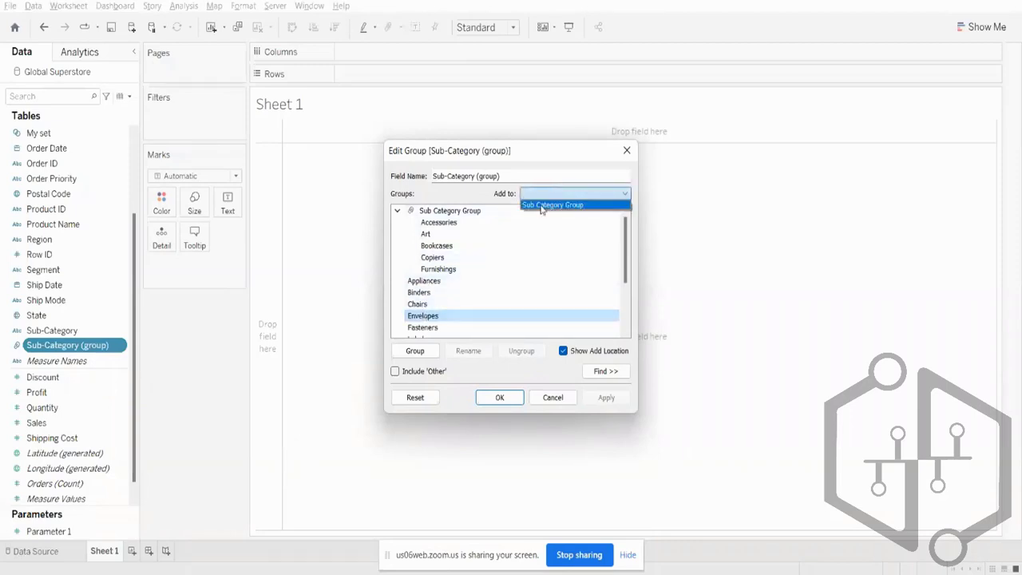
pyautogui.click(542, 205)
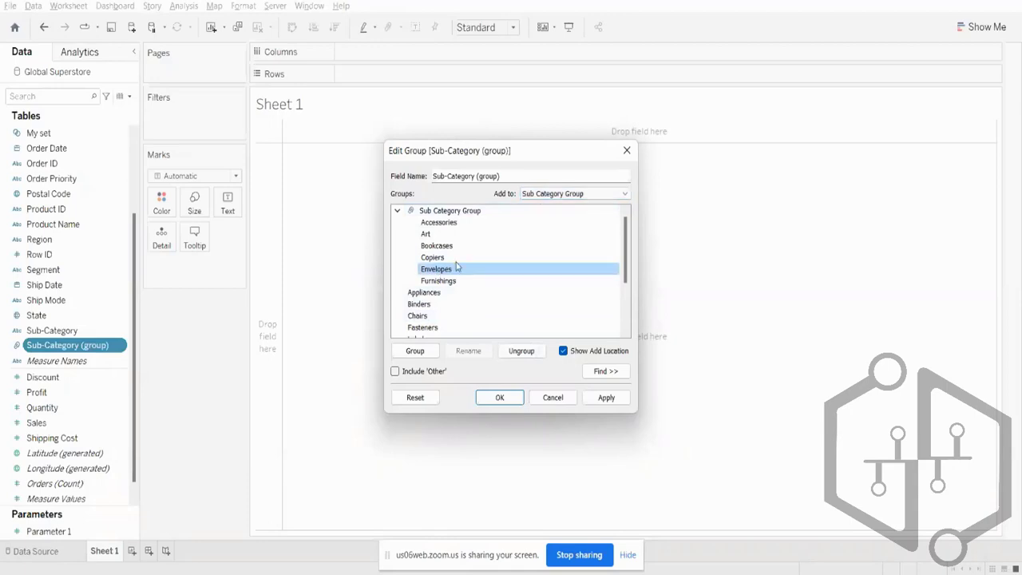
pyautogui.click(600, 399)
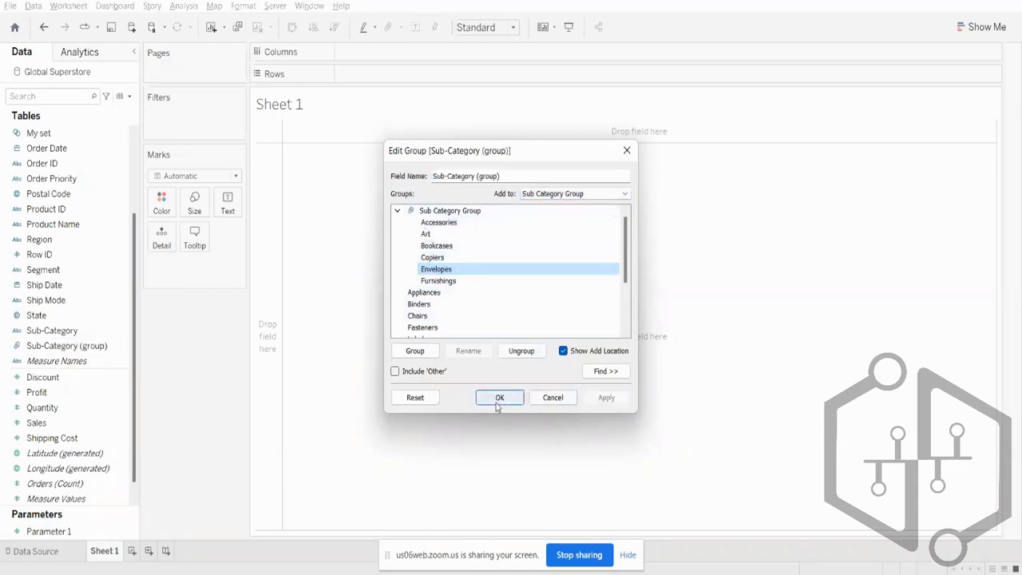
pyautogui.click(498, 398)
# - Build a horizontal bar chart of Sales by Sub-Category (group) and Sub-Category, with the group field first in the rows
pyautogui.moveTo(64, 349); pyautogui.dragTo(427, 79)
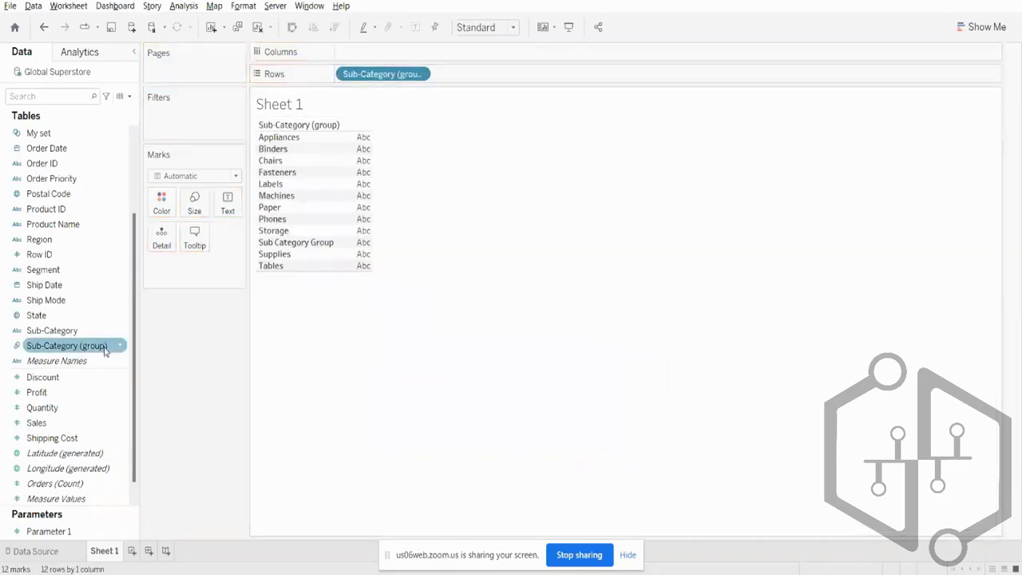
pyautogui.moveTo(88, 331); pyautogui.dragTo(341, 75)
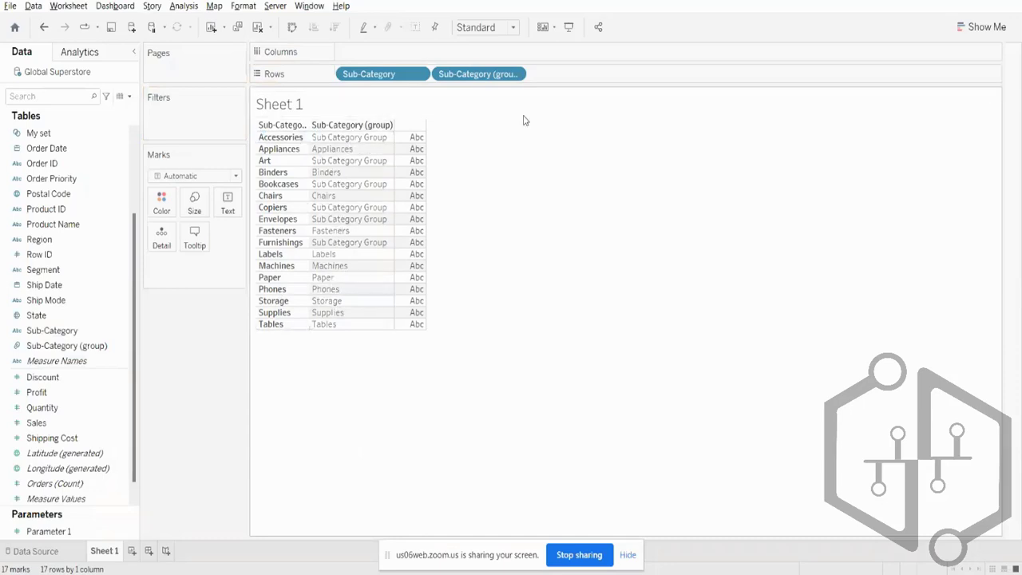
pyautogui.moveTo(497, 75); pyautogui.dragTo(340, 74)
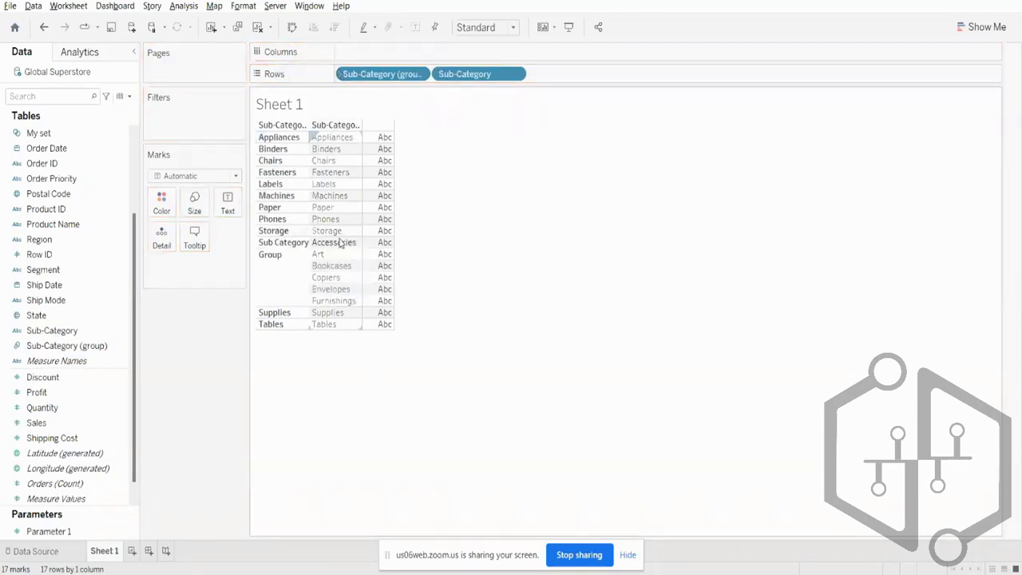
pyautogui.moveTo(43, 425); pyautogui.dragTo(387, 56)
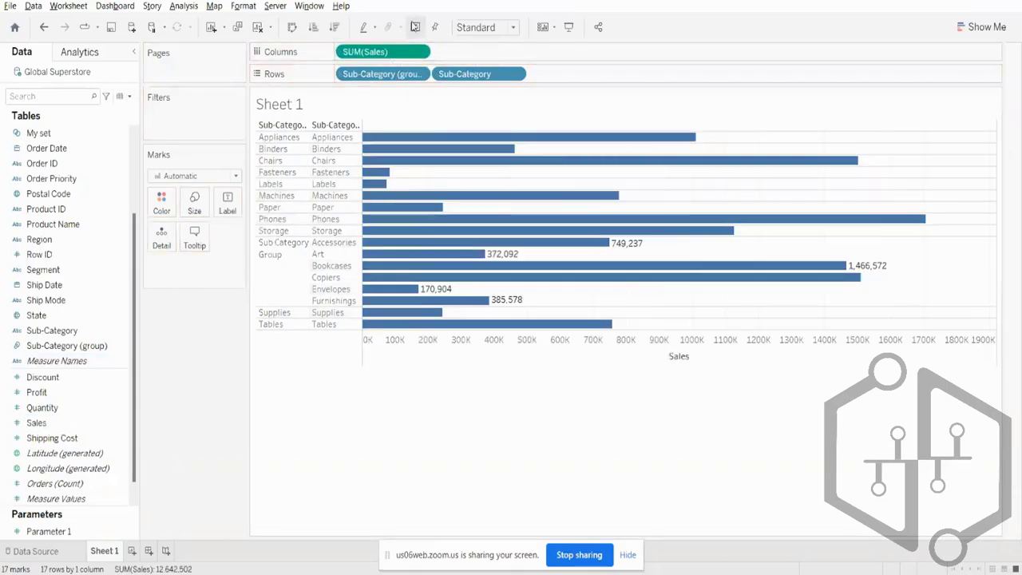
# - Show the sales as a text table and move both sub-category fields to the columns
pyautogui.click(982, 27)
pyautogui.click(914, 68)
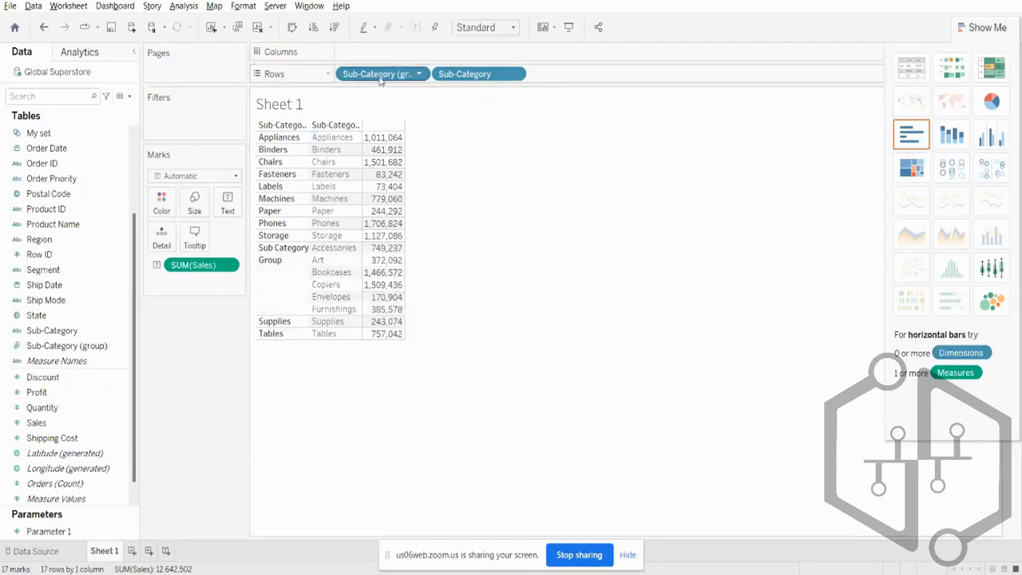
pyautogui.moveTo(382, 73); pyautogui.dragTo(531, 56)
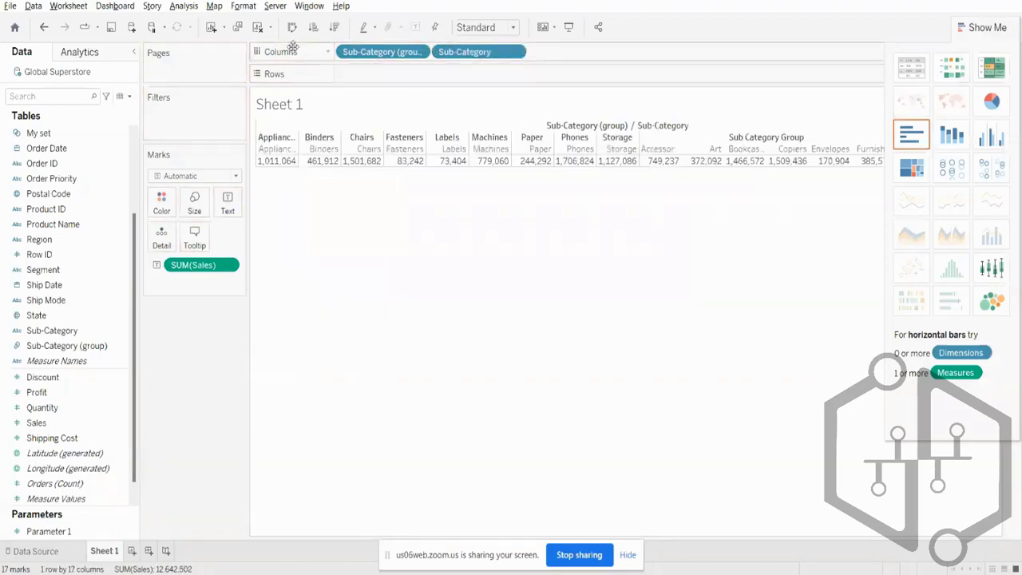
# - Change the view to horizontal bars and swap rows and columns to make the chart vertical
pyautogui.click(914, 137)
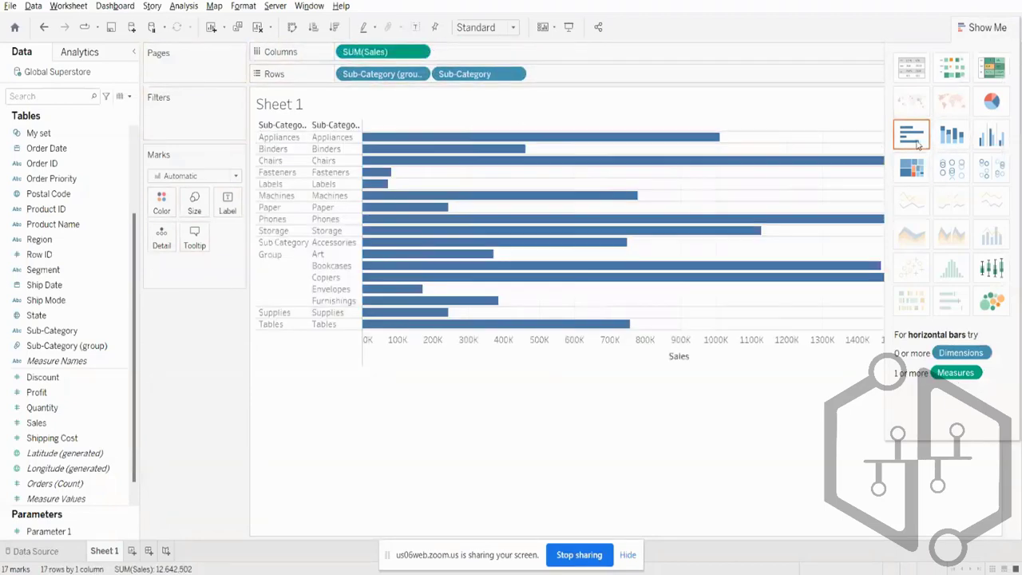
pyautogui.click(292, 29)
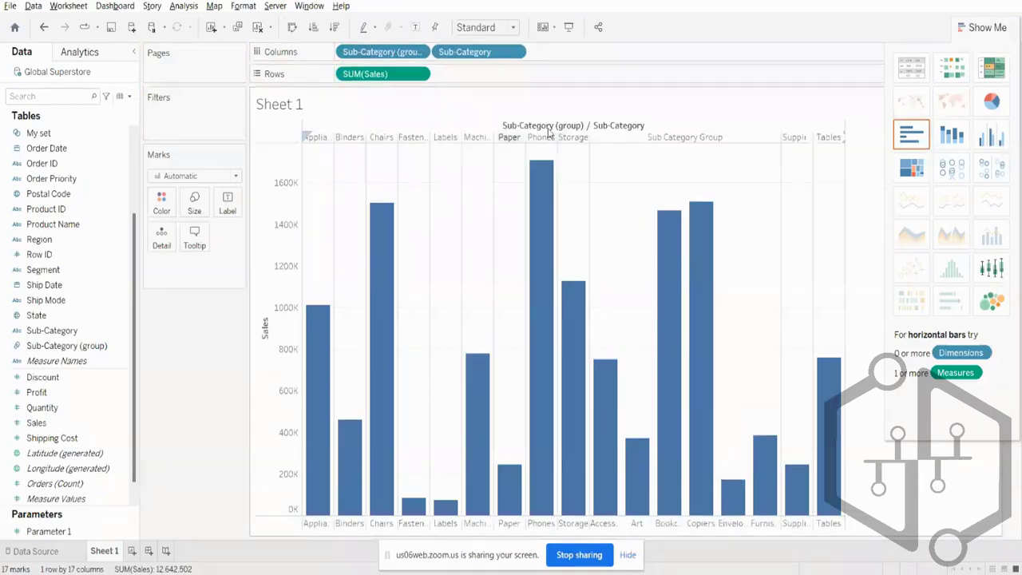
pyautogui.click(986, 27)
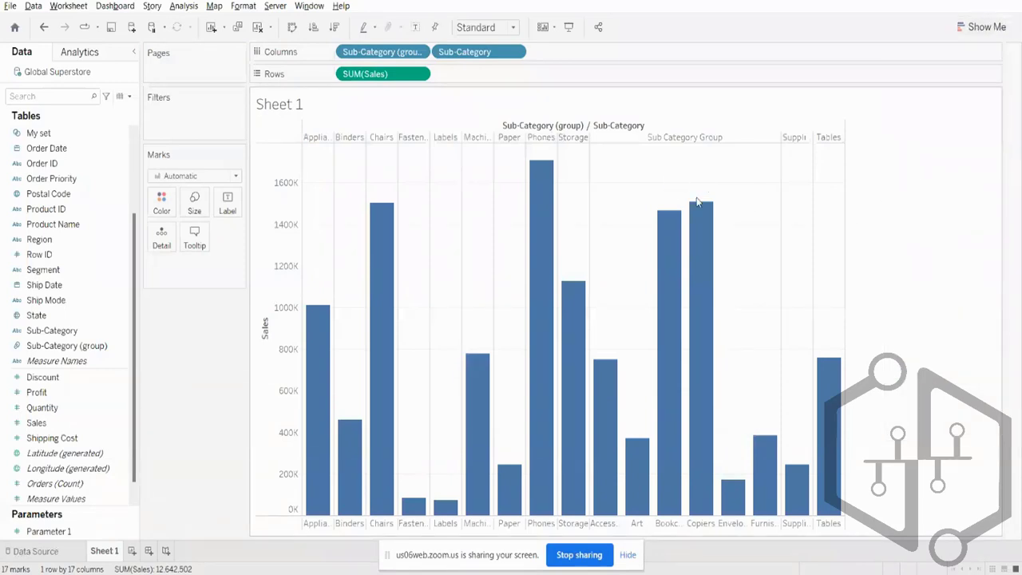
# - Inspect the grouped bars' details and highlight only the Sub Category Group members, ending with the highlight cleared
pyautogui.moveTo(705, 385)
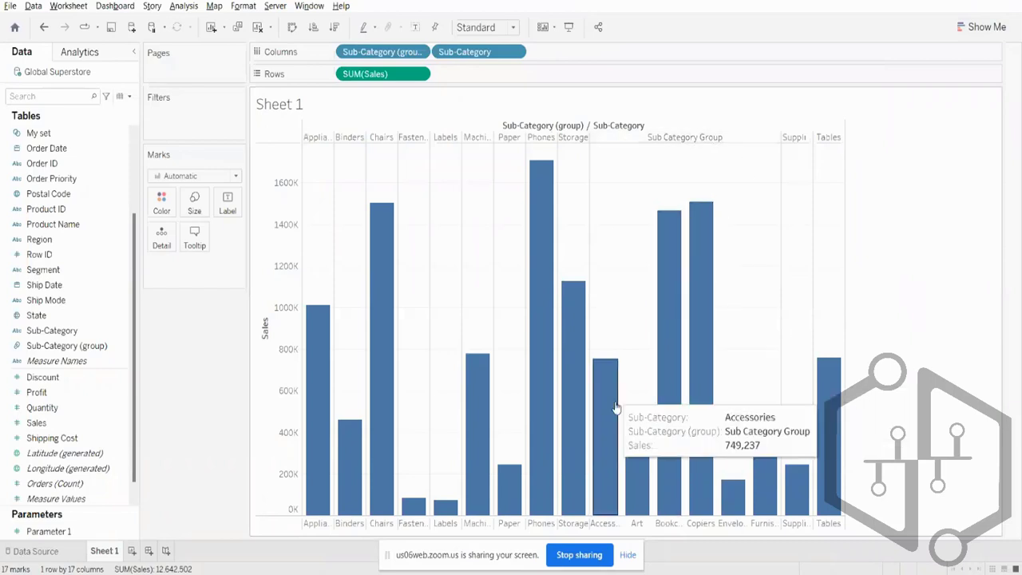
pyautogui.click(687, 139)
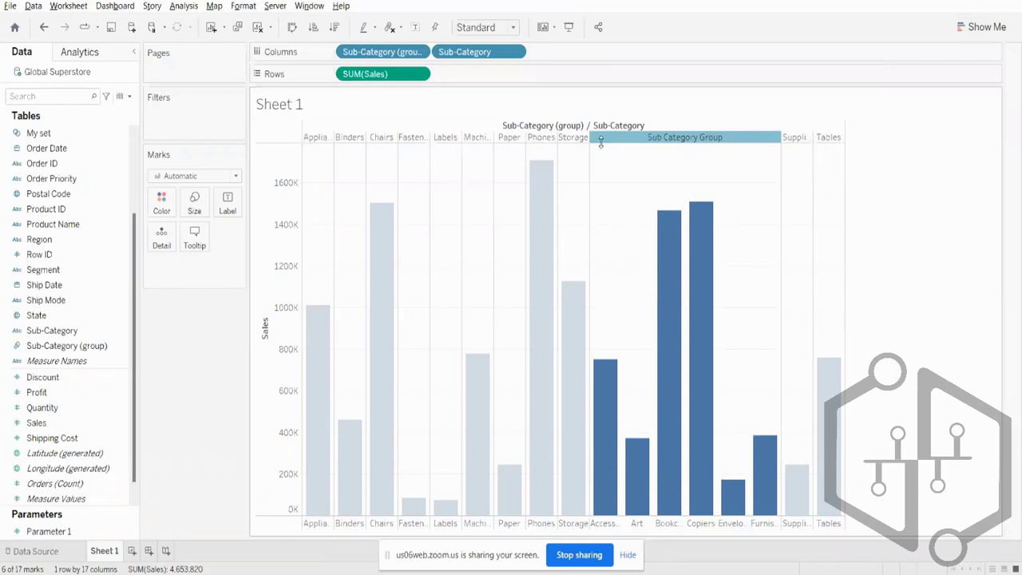
pyautogui.click(910, 178)
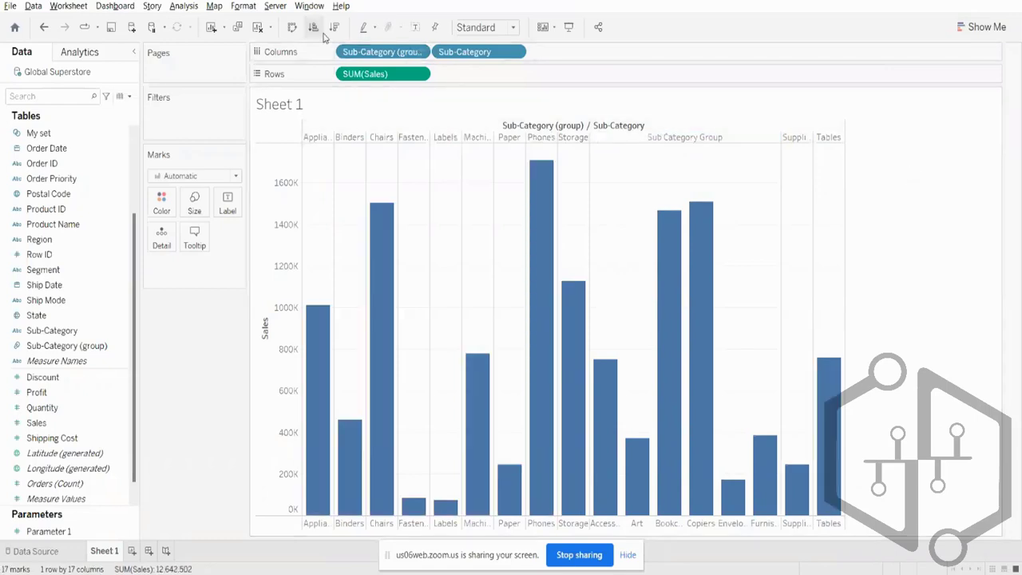
# - View the sub-category sales as a text table, and return to the vertical bar chart
pyautogui.click(982, 28)
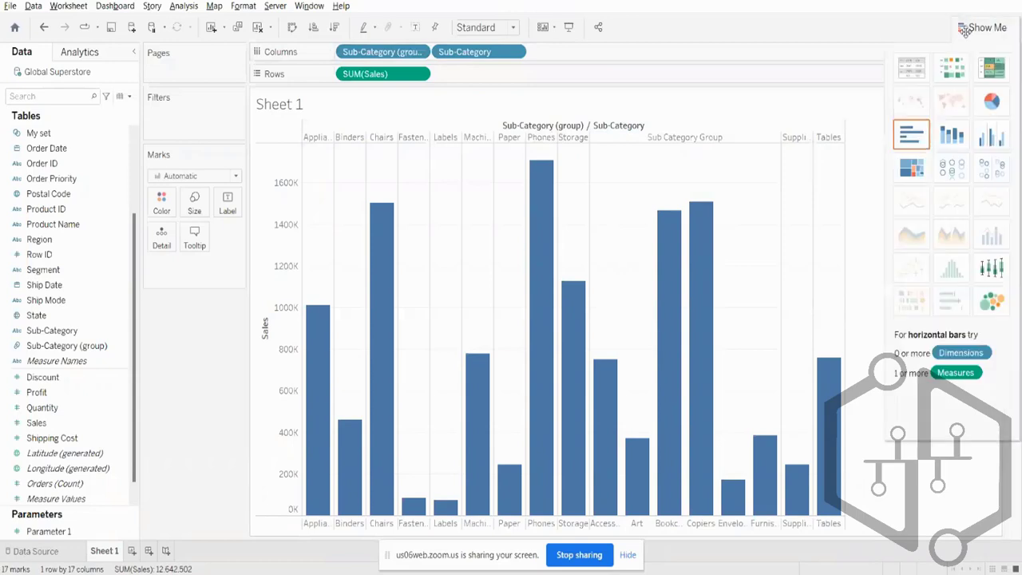
pyautogui.click(912, 67)
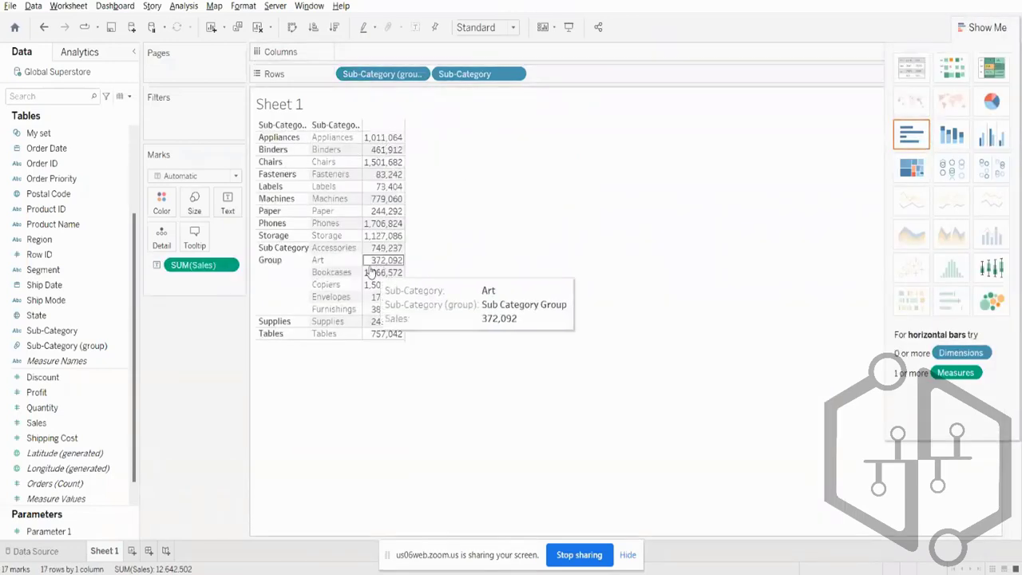
pyautogui.click(912, 138)
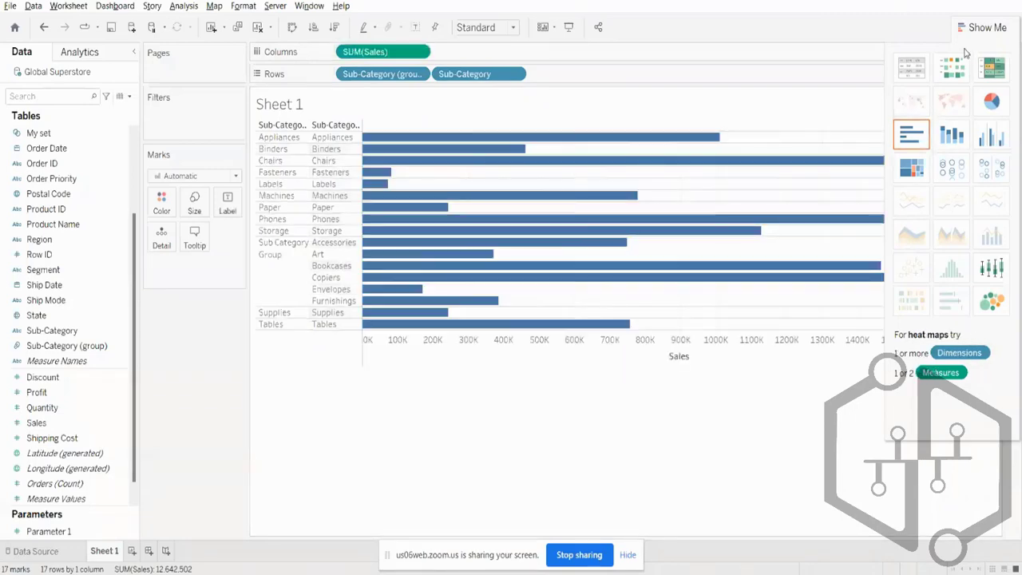
pyautogui.click(292, 27)
# - Show mark labels with the sales values on the vertical sub-category bars
pyautogui.click(416, 27)
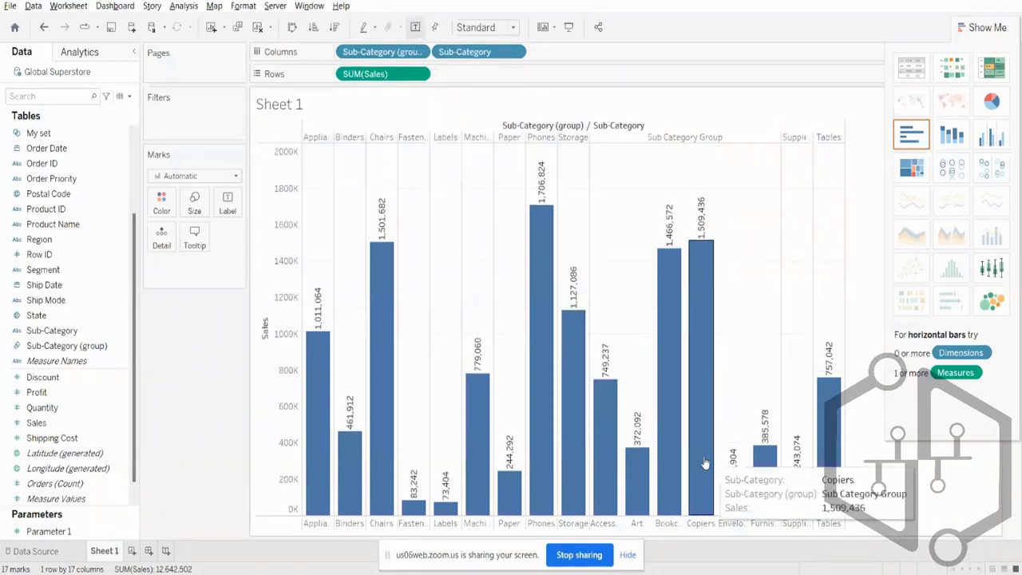
pyautogui.click(995, 29)
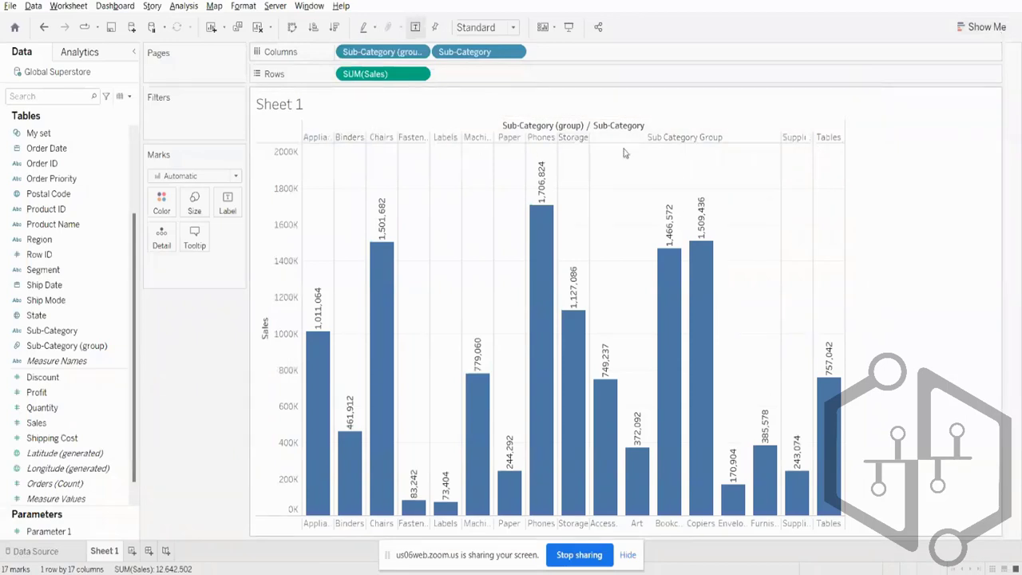
pyautogui.moveTo(619, 413)
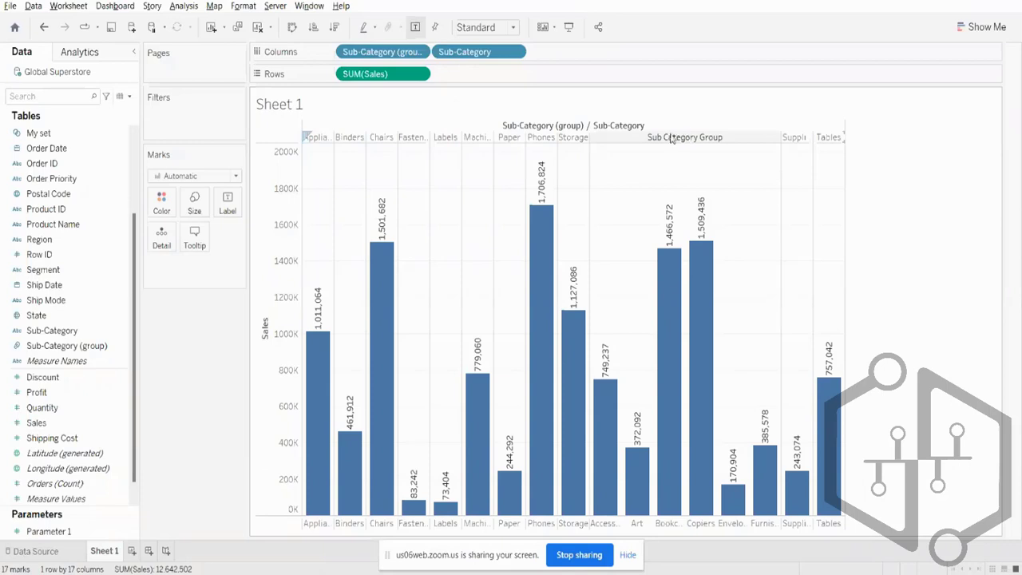
# - Clear the Sub-Category (group), Sub-Category and Sales fields from the worksheet
pyautogui.moveTo(366, 54); pyautogui.dragTo(308, 38)
pyautogui.moveTo(360, 76); pyautogui.dragTo(303, 40)
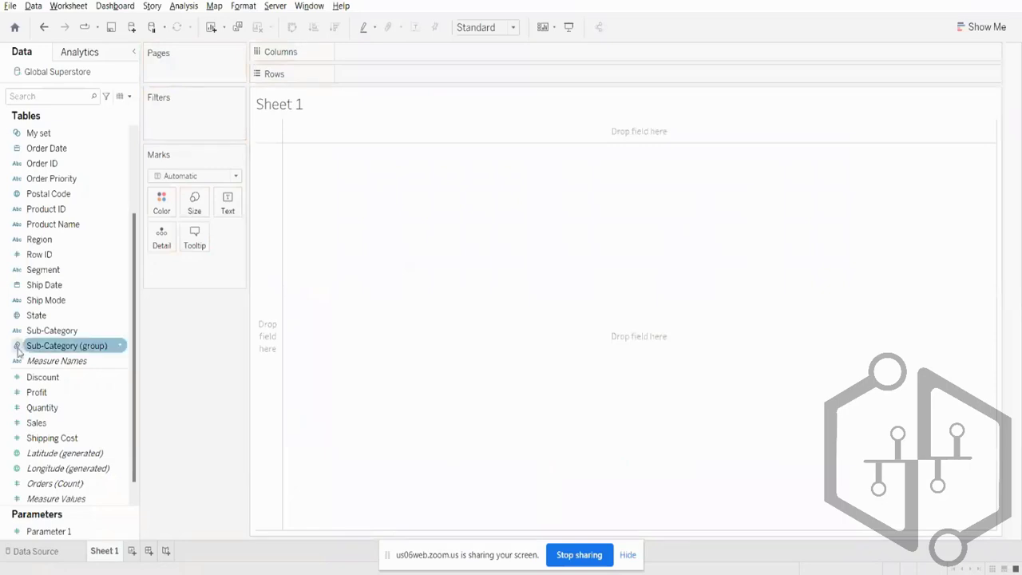
# - Delete the Sub-Category (group) field from the Global Superstore data source
pyautogui.rightClick(64, 345)
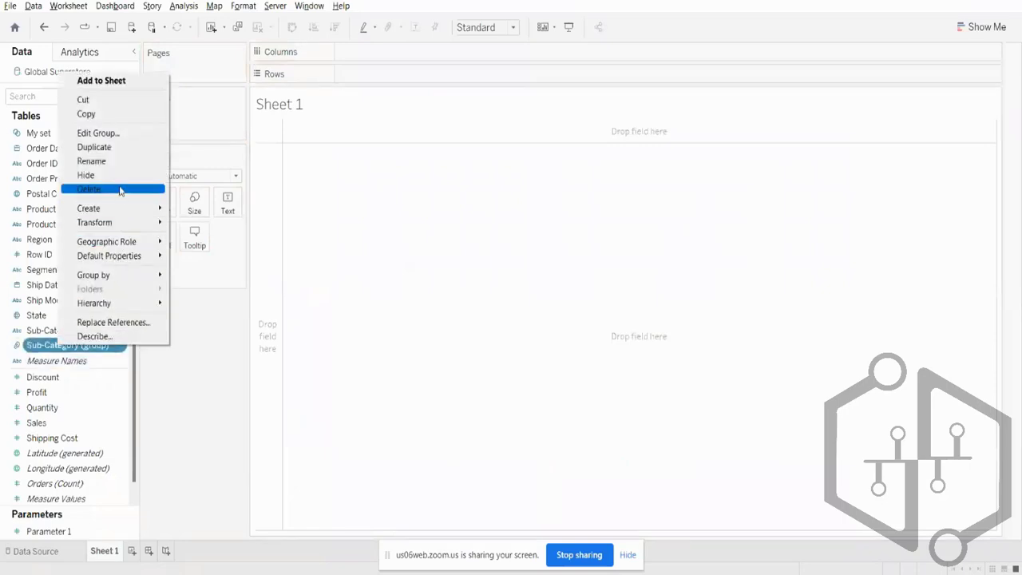
pyautogui.click(95, 190)
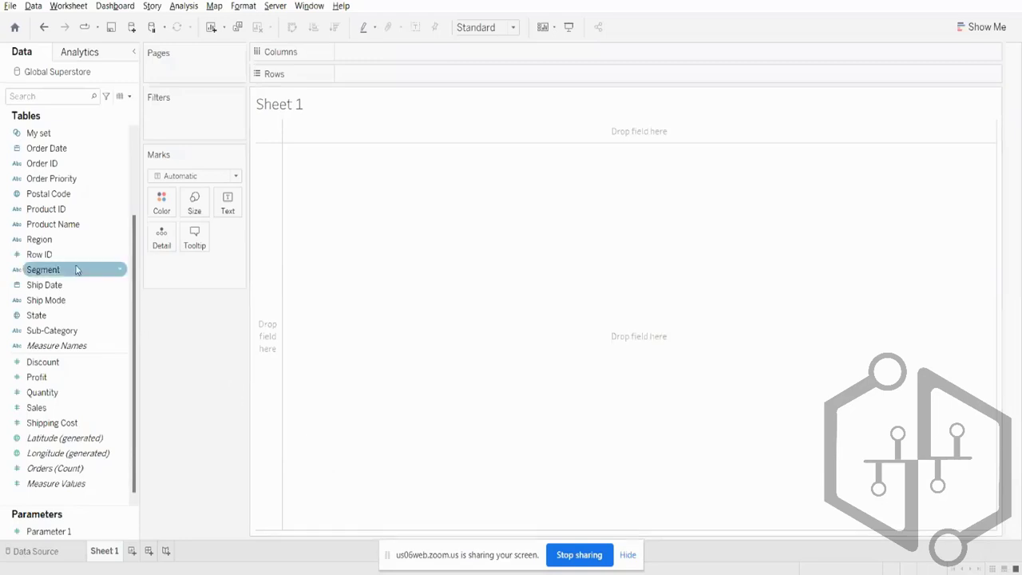
pyautogui.click(64, 205)
# - Create a hierarchy named "Category Hierarchy" from the Category field
pyautogui.scroll(3, 103, 267)
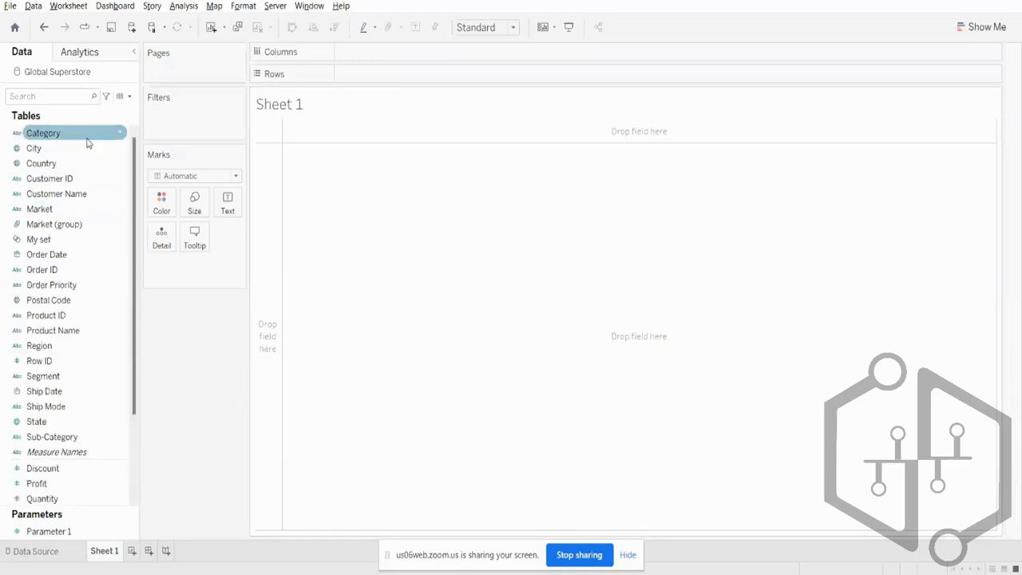
pyautogui.rightClick(88, 137)
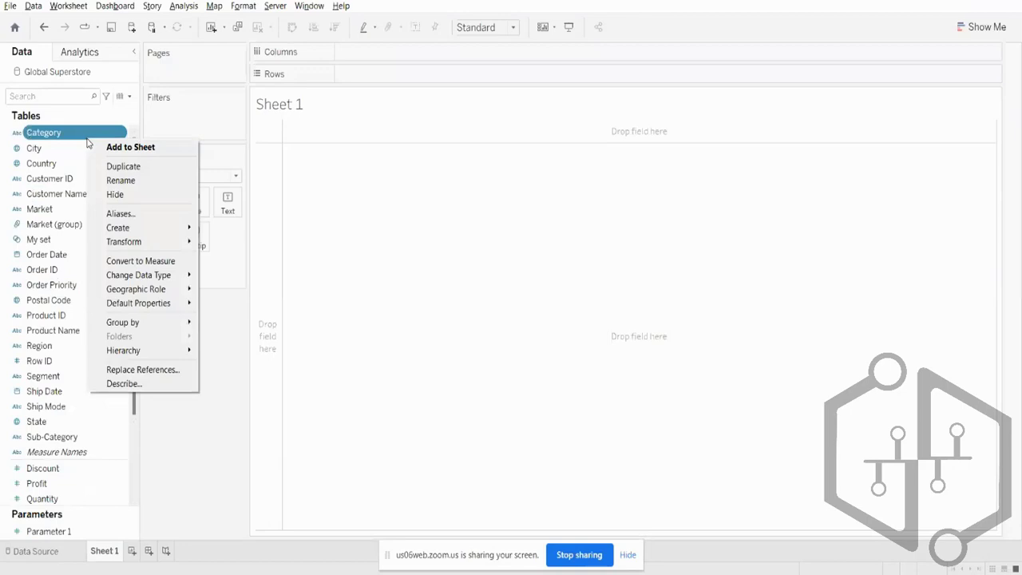
pyautogui.click(69, 136)
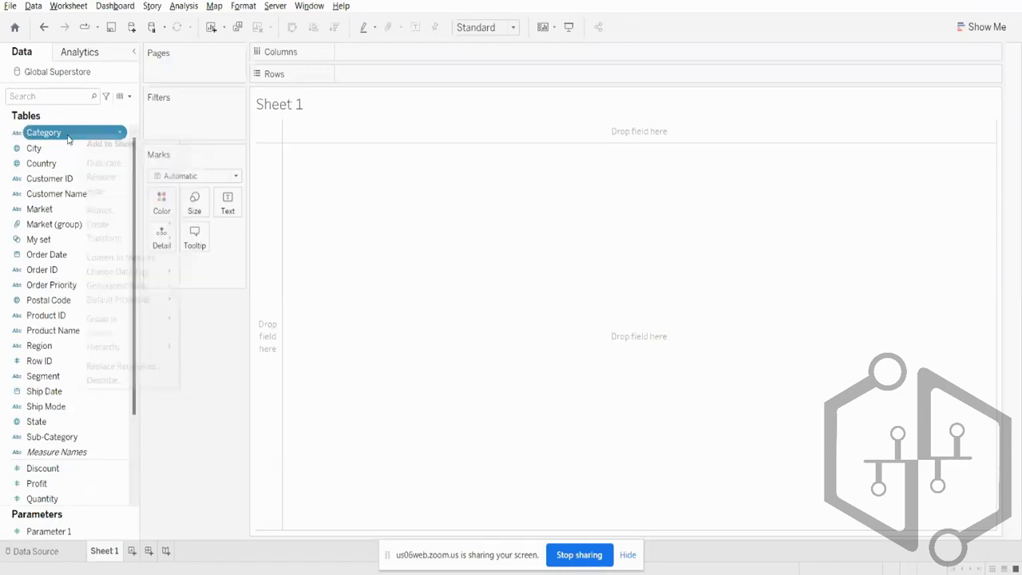
pyautogui.rightClick(69, 136)
pyautogui.moveTo(169, 346)
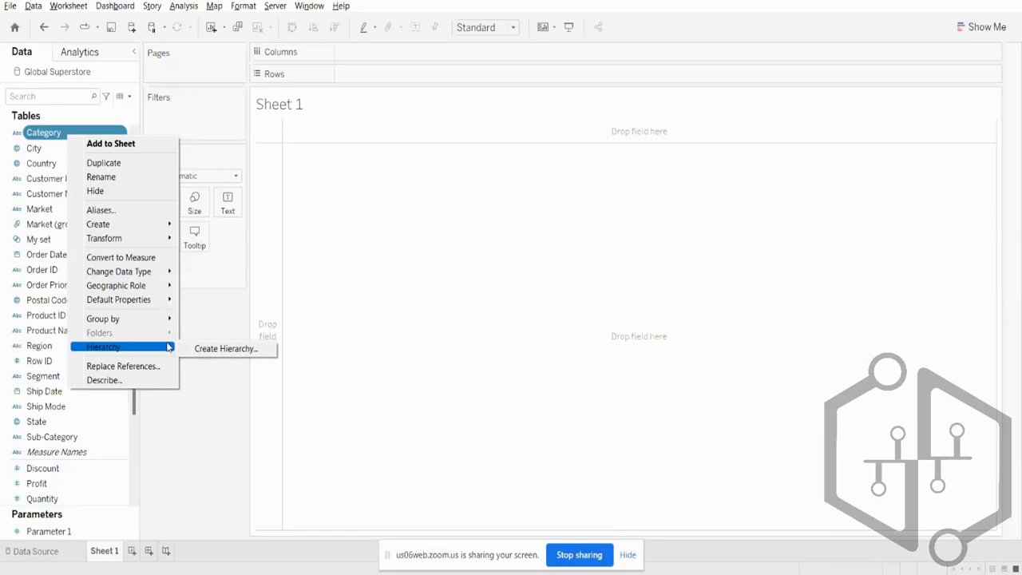
pyautogui.click(240, 349)
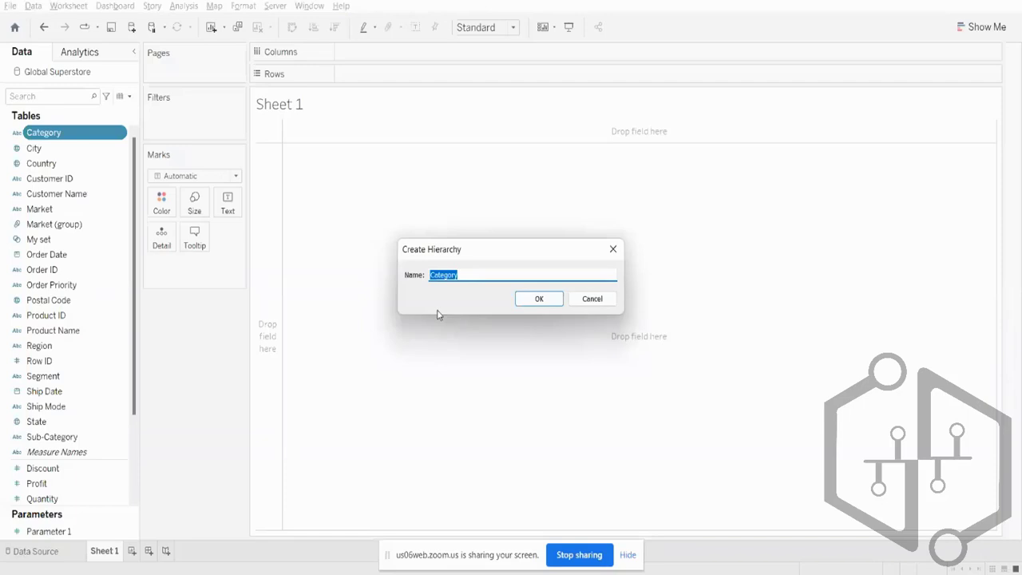
pyautogui.press('BackSpace')
pyautogui.press('capslock')
pyautogui.write('C')
pyautogui.press('capslock')
pyautogui.write('at')
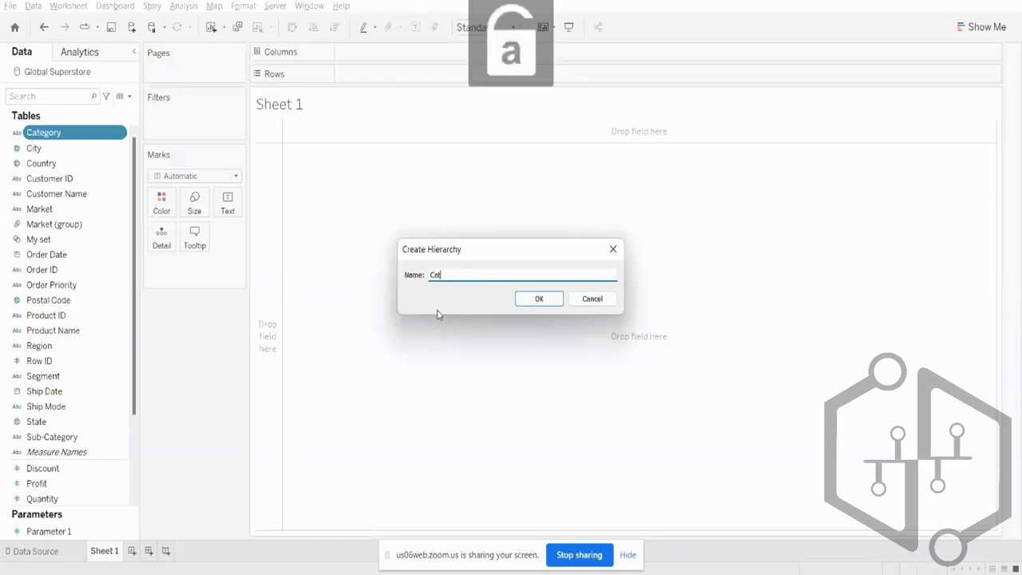
pyautogui.write('egory')
pyautogui.press('capslock')
pyautogui.write('H')
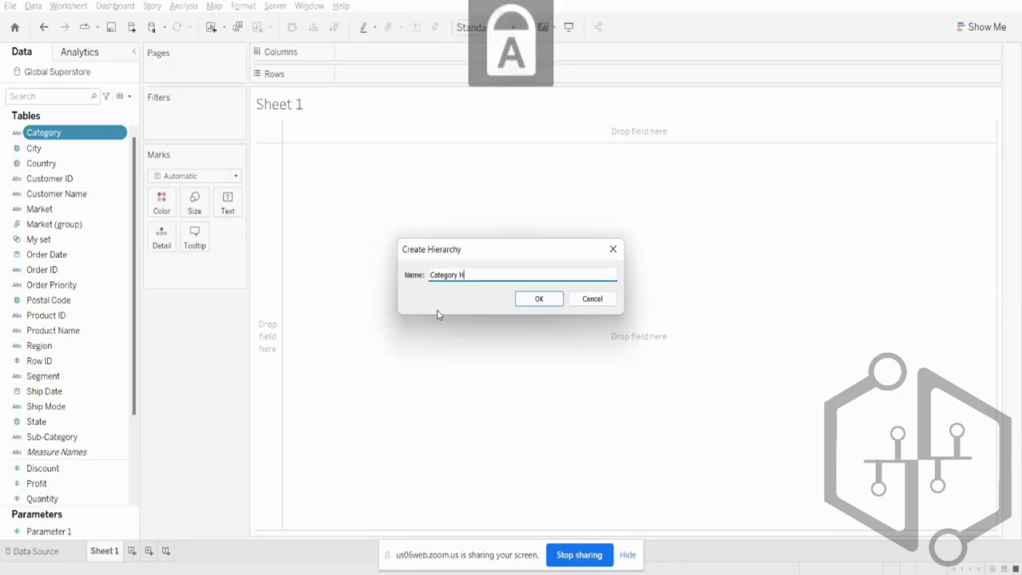
pyautogui.press('capslock')
pyautogui.write('ierarchy')
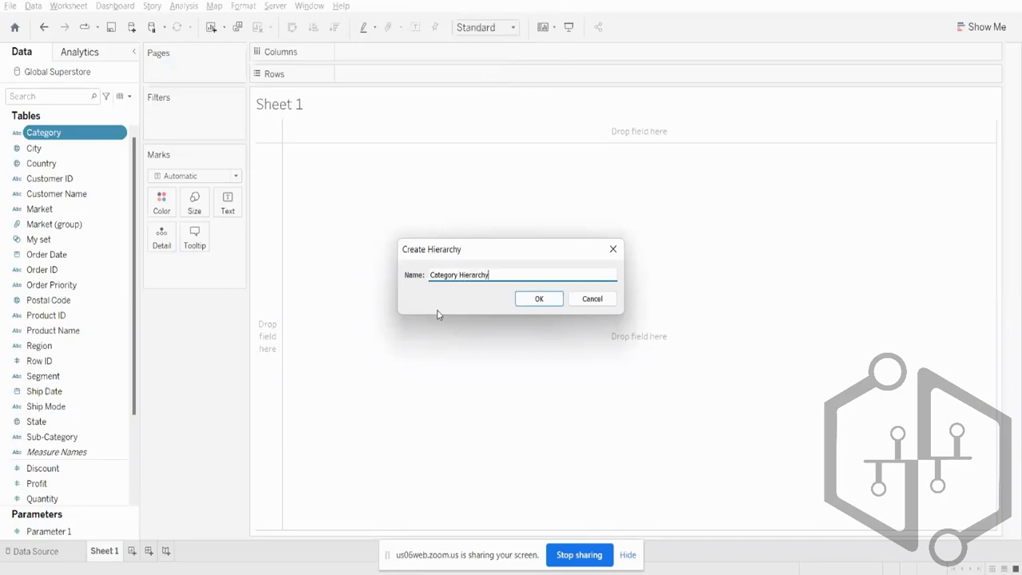
pyautogui.click(551, 300)
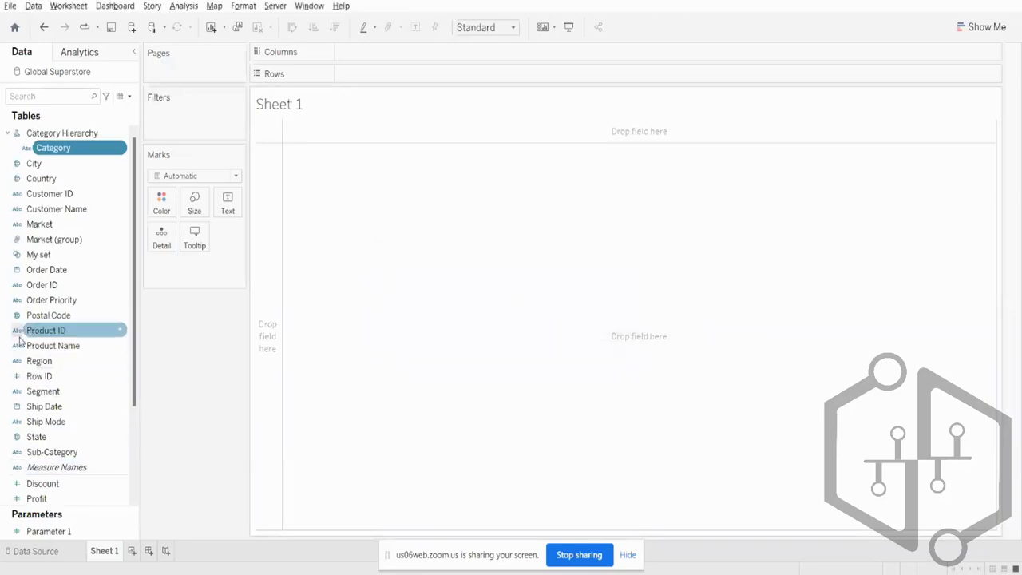
# - Create the Sub-Category (group) field from Sub-Category with Accessories, Art, Bookcases, Copiers and Fasteners selected but not combined
pyautogui.rightClick(48, 452)
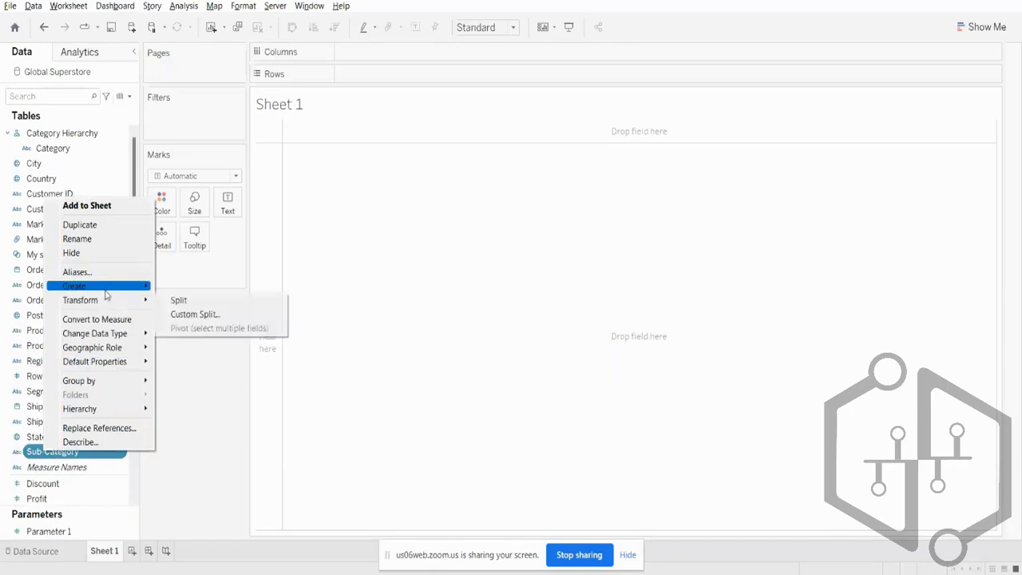
pyautogui.moveTo(106, 287)
pyautogui.click(200, 300)
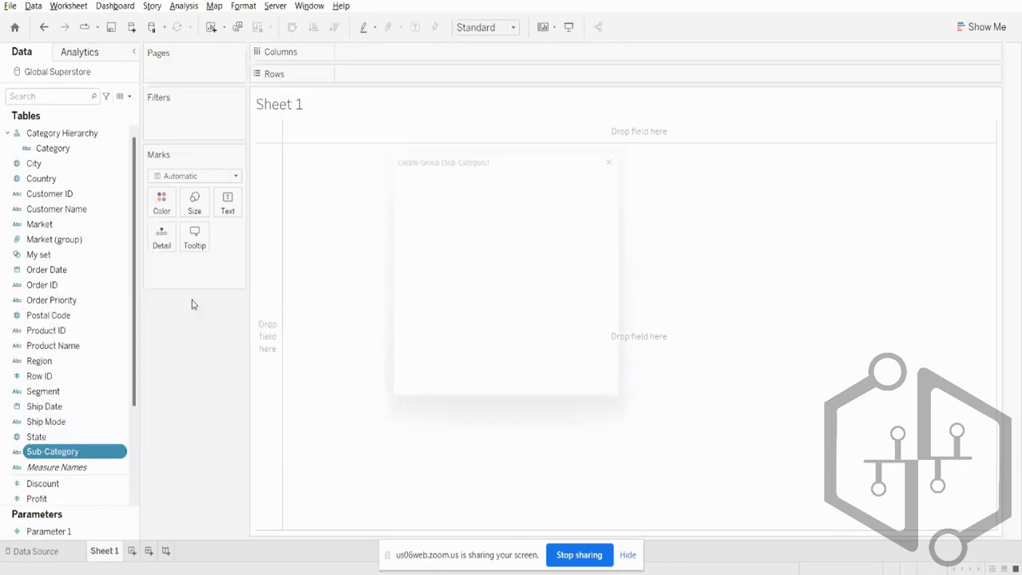
pyautogui.click(450, 212)
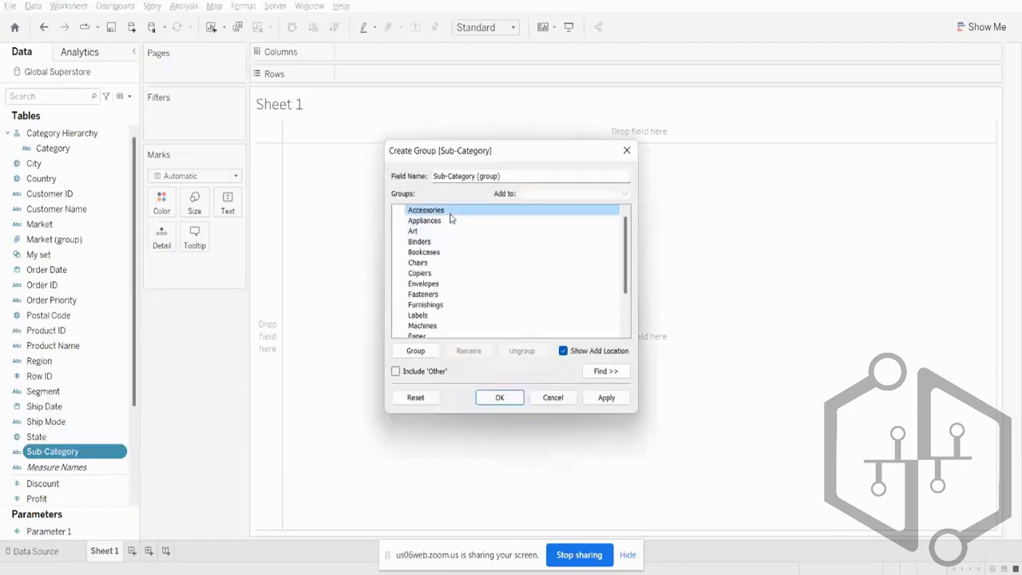
pyautogui.keyDown('ctrl'); pyautogui.click(431, 232); pyautogui.keyUp('ctrl')
pyautogui.keyDown('ctrl'); pyautogui.click(424, 252); pyautogui.keyUp('ctrl')
pyautogui.keyDown('ctrl'); pyautogui.click(420, 273); pyautogui.keyUp('ctrl')
pyautogui.keyDown('ctrl'); pyautogui.click(424, 294); pyautogui.keyUp('ctrl')
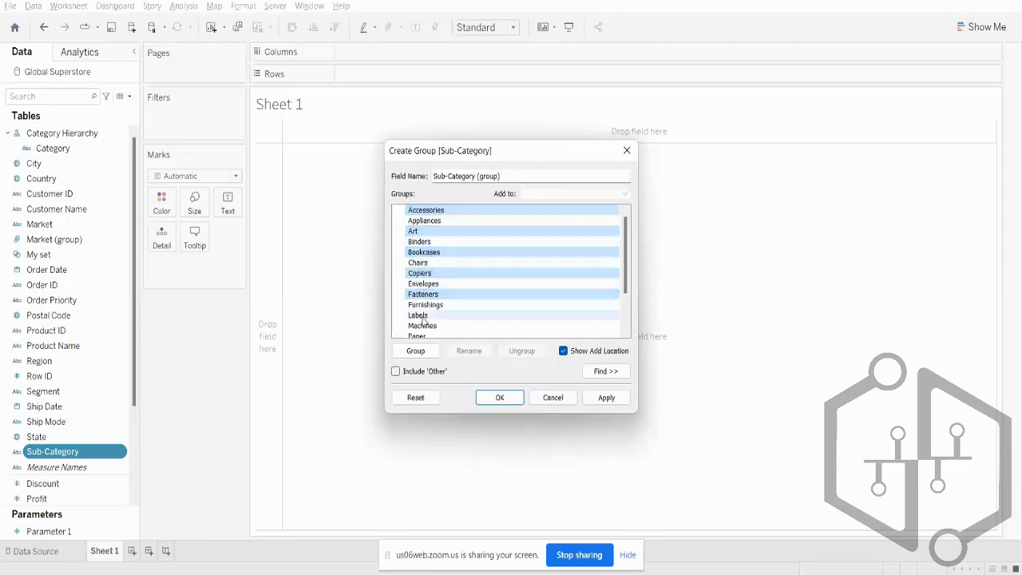
pyautogui.click(606, 403)
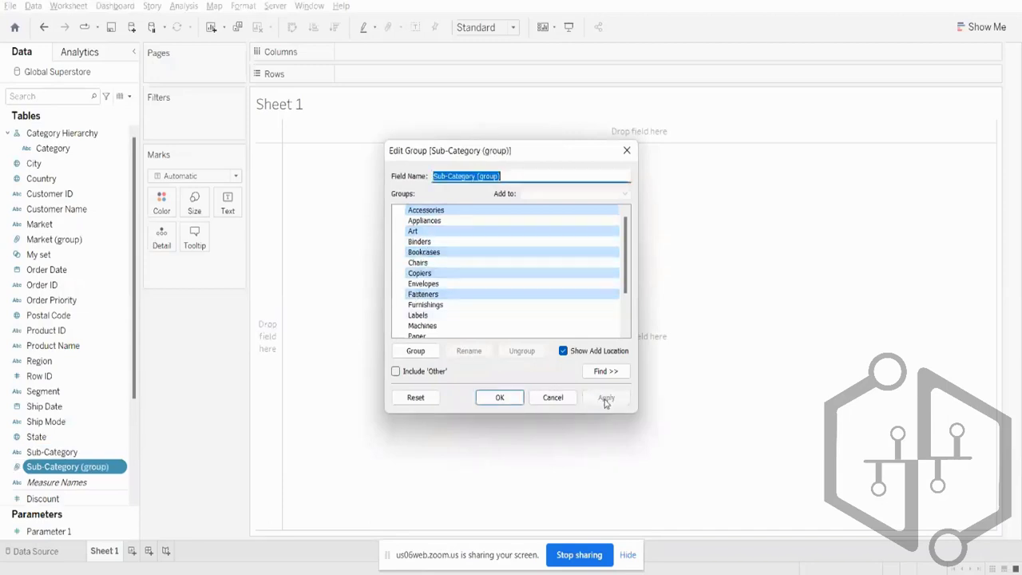
pyautogui.click(501, 398)
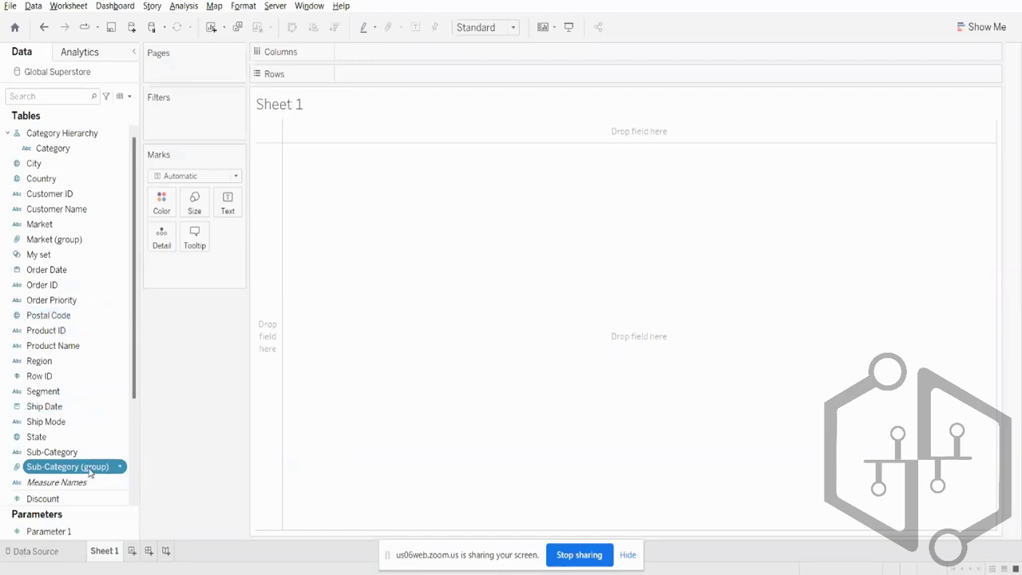
# - Add Sub-Category (group) below Category in Category Hierarchy, and place the hierarchy on Rows expanded to both levels
pyautogui.moveTo(90, 472); pyautogui.dragTo(93, 153)
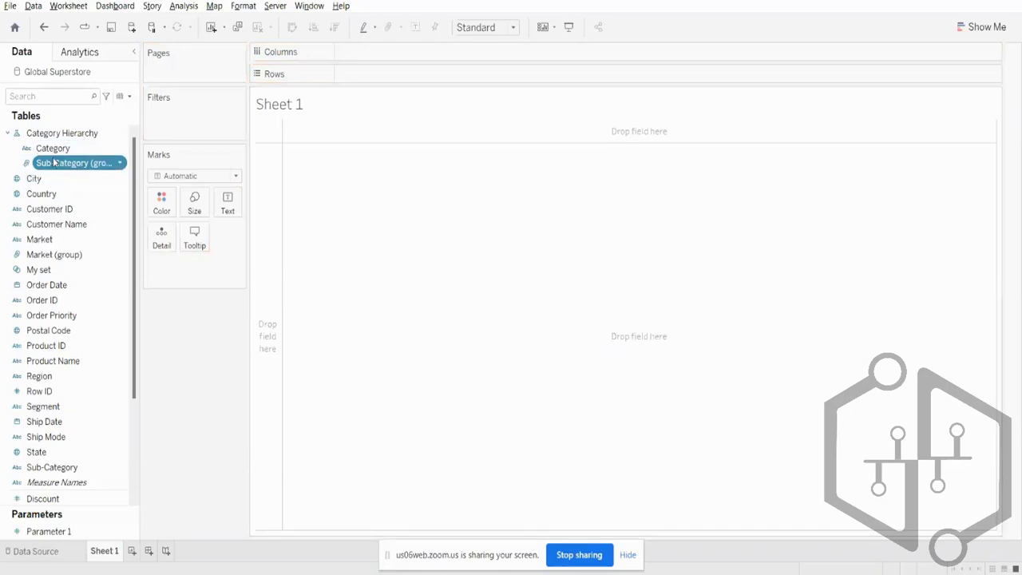
pyautogui.moveTo(60, 137); pyautogui.dragTo(384, 74)
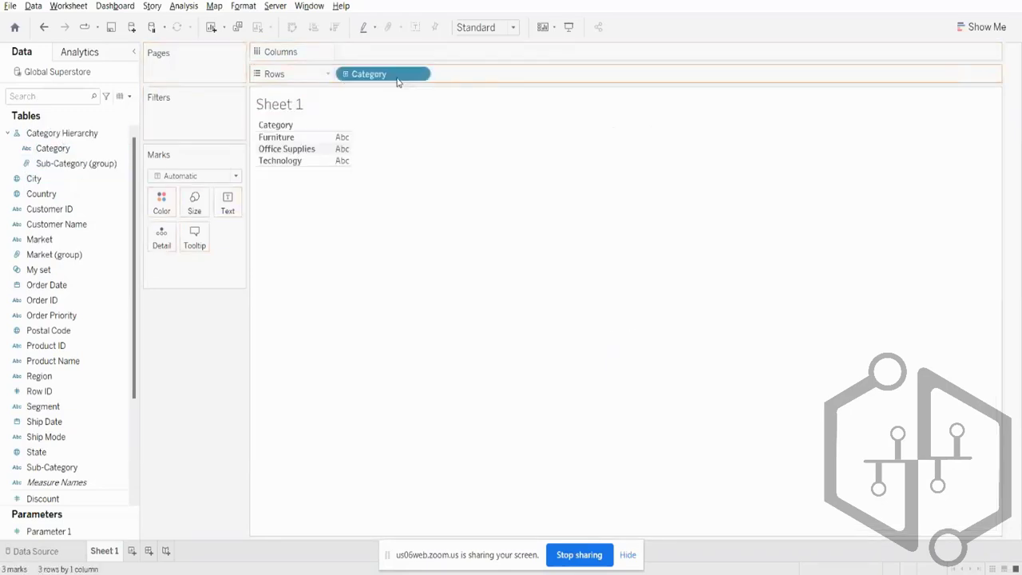
pyautogui.click(347, 75)
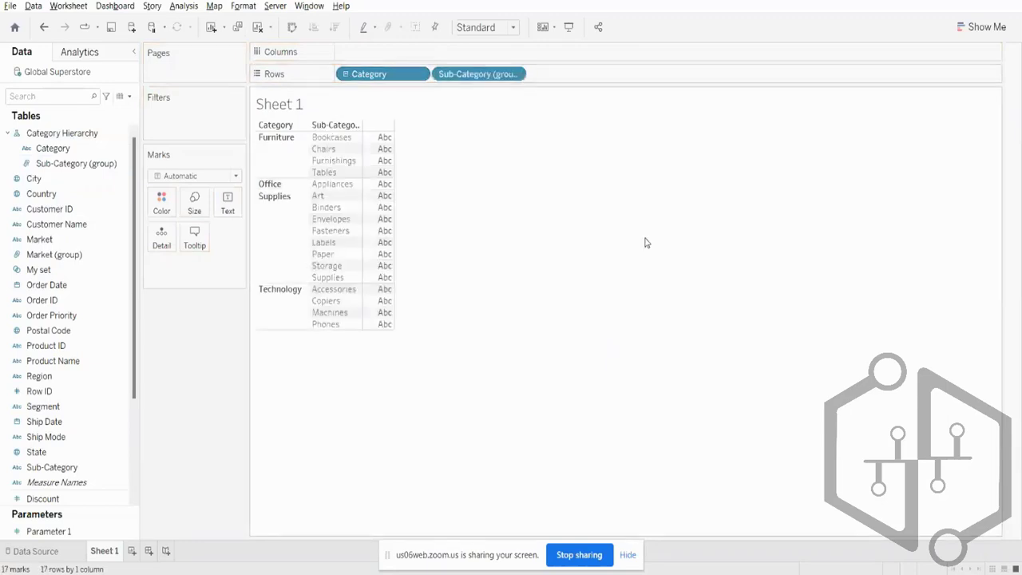
# - Chart Sales as vertical bars, with Sub-Category (group) followed by Category on Columns and Sales on Rows
pyautogui.click(984, 28)
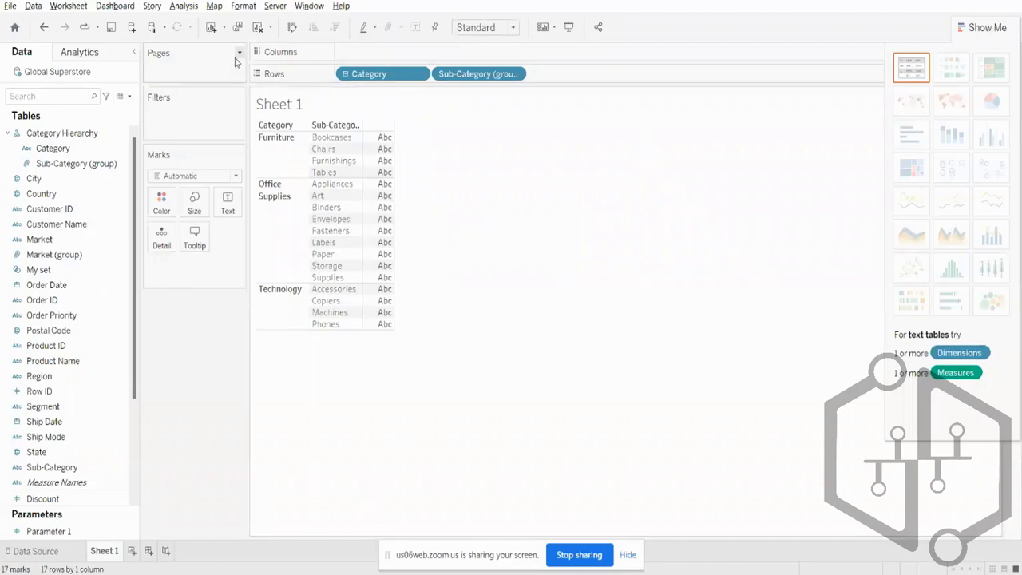
pyautogui.moveTo(372, 74)
pyautogui.mouseDown()
pyautogui.moveTo(401, 52)
pyautogui.moveTo(346, 69)
pyautogui.moveTo(350, 51)
pyautogui.moveTo(384, 58)
pyautogui.moveTo(381, 73)
pyautogui.mouseUp()
pyautogui.click(63, 409)
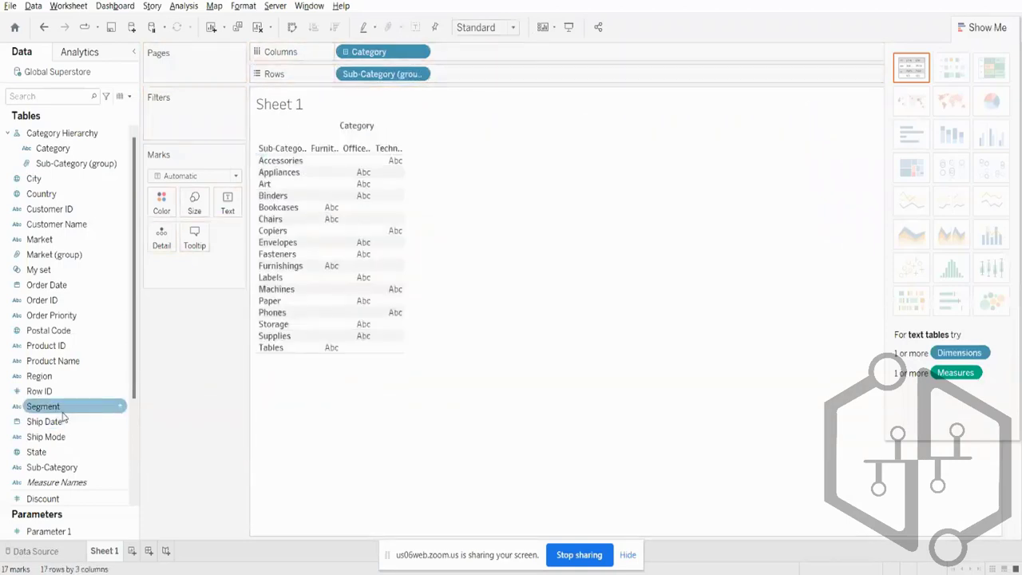
pyautogui.scroll(-3, 39, 456)
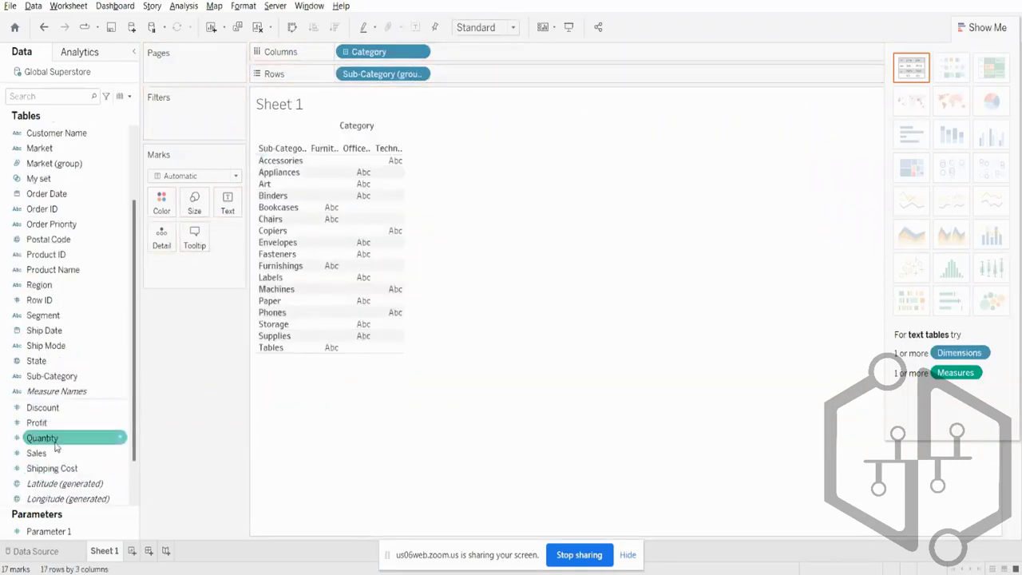
pyautogui.moveTo(46, 457); pyautogui.dragTo(483, 54)
pyautogui.moveTo(407, 51); pyautogui.dragTo(512, 74)
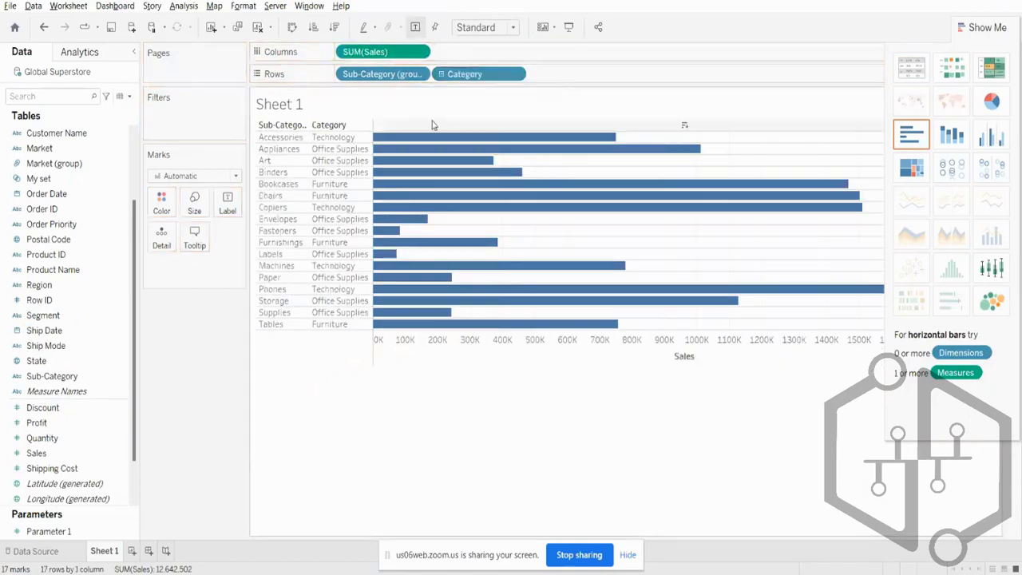
pyautogui.click(291, 27)
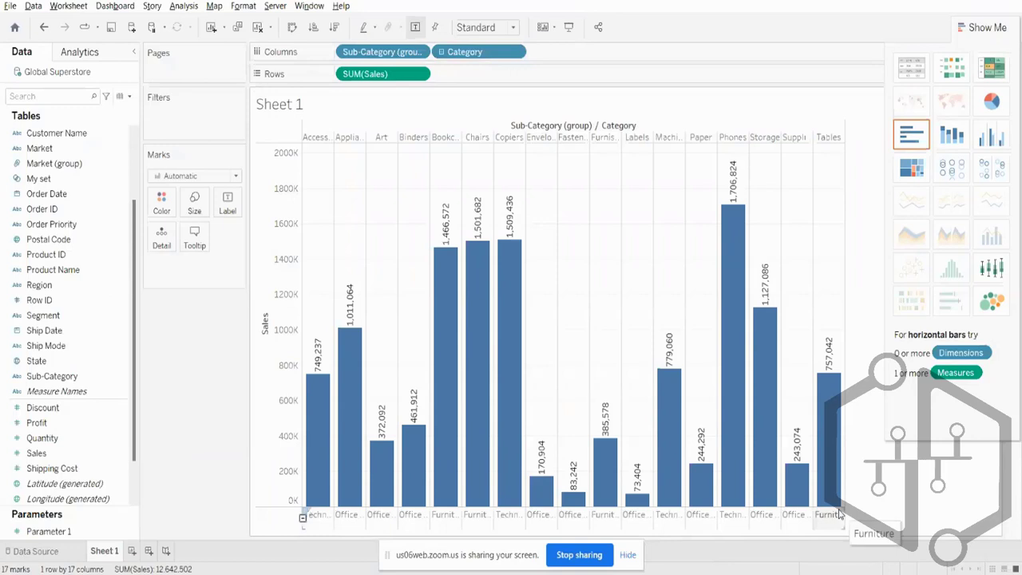
# - Drill the sales bars up to Category and back down to Sub-Category (group) twice, leaving both levels expanded
pyautogui.click(441, 53)
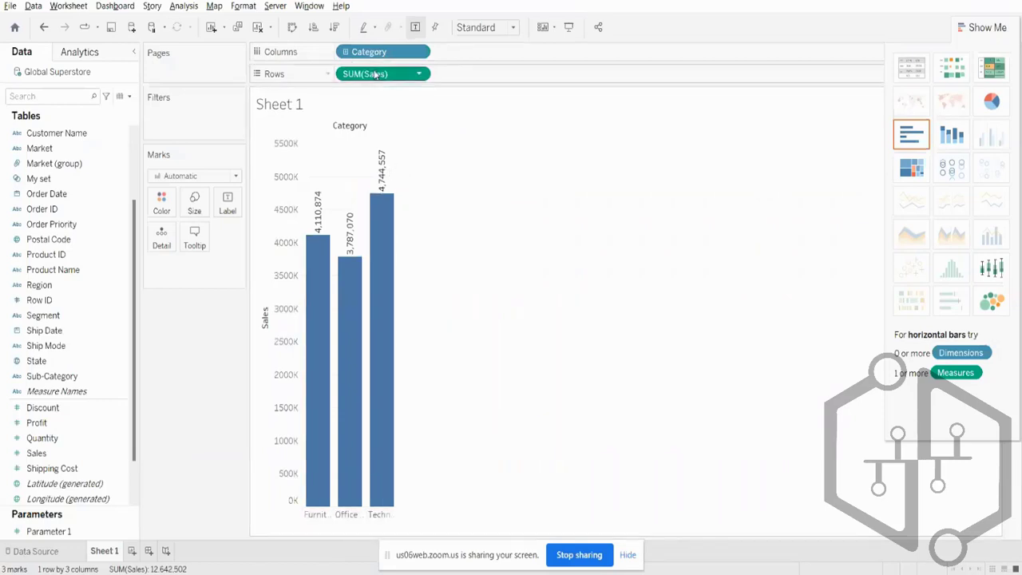
pyautogui.click(347, 53)
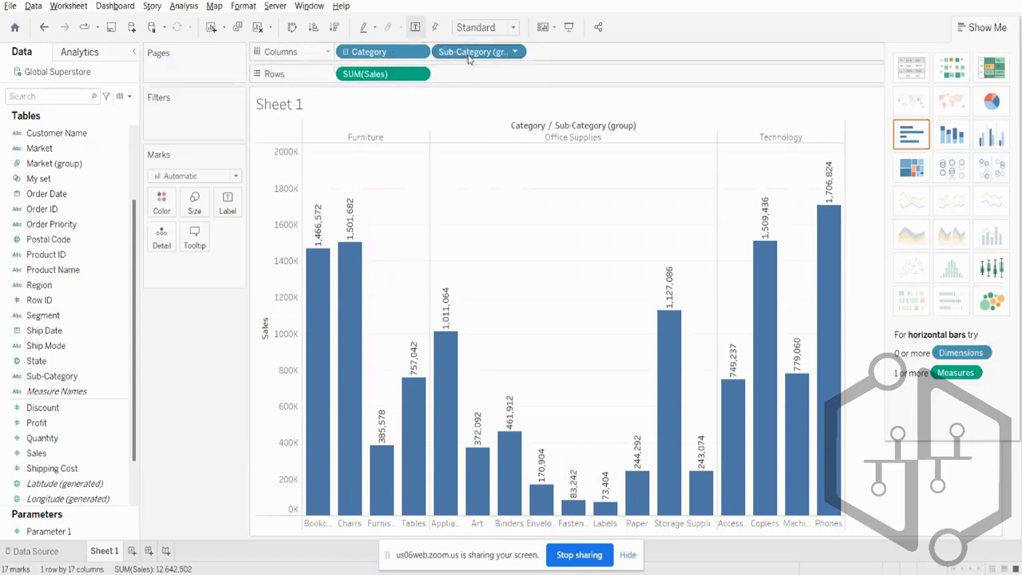
pyautogui.click(345, 52)
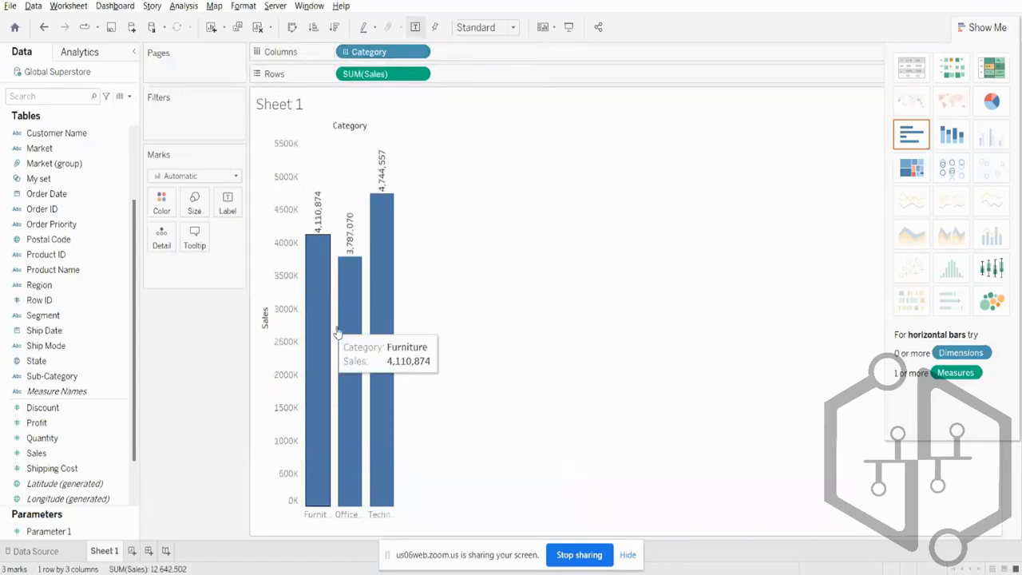
pyautogui.click(345, 53)
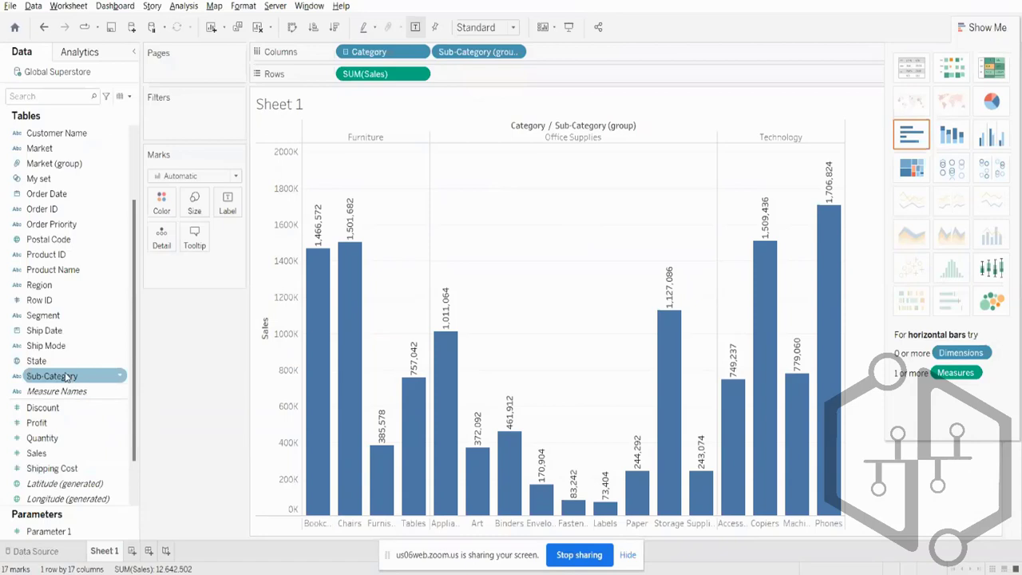
# - Try to add Sub-Category to Category Hierarchy, then collapse the chart to Category and expand it again
pyautogui.moveTo(66, 376); pyautogui.dragTo(50, 152)
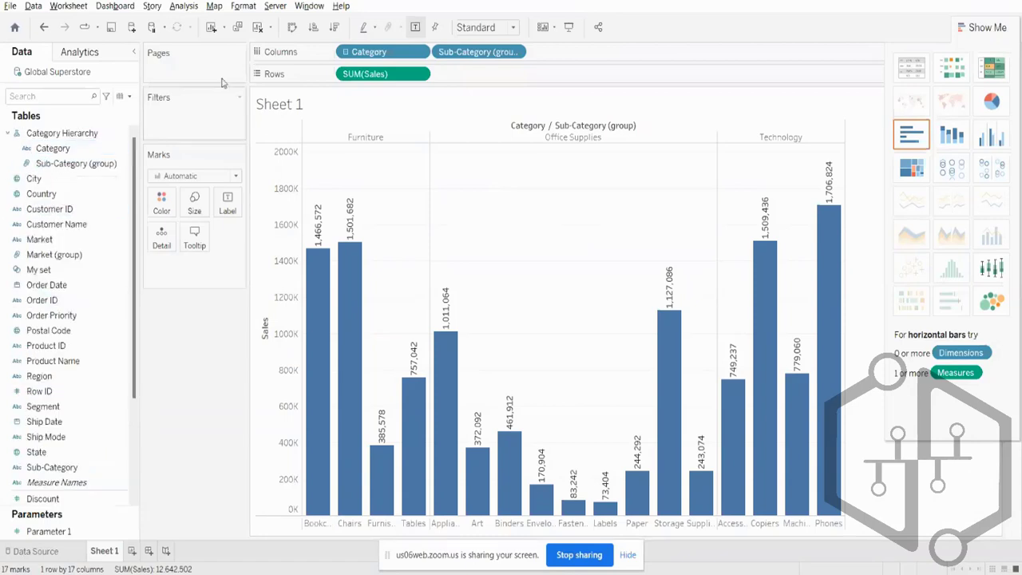
pyautogui.click(346, 52)
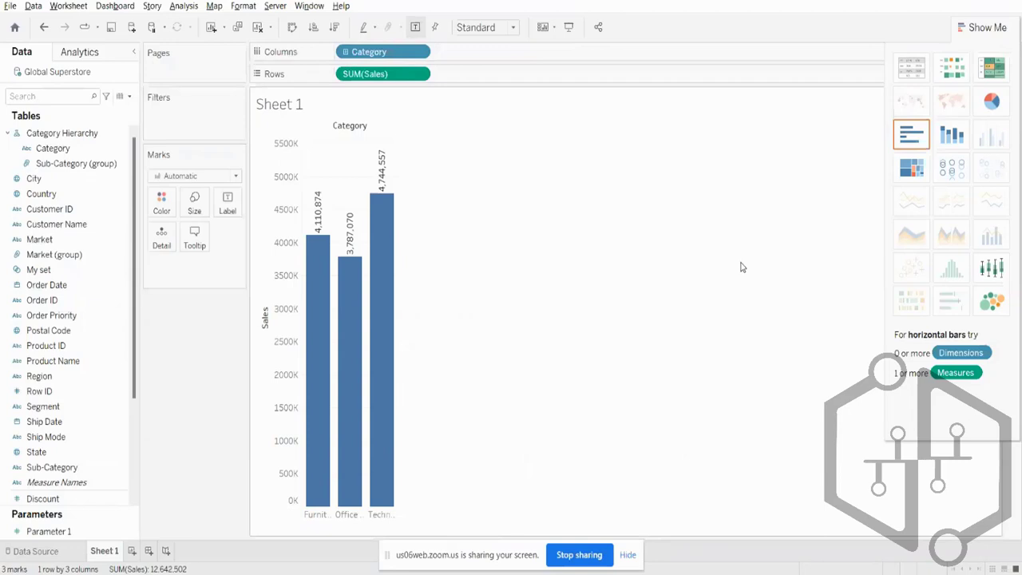
pyautogui.click(87, 164)
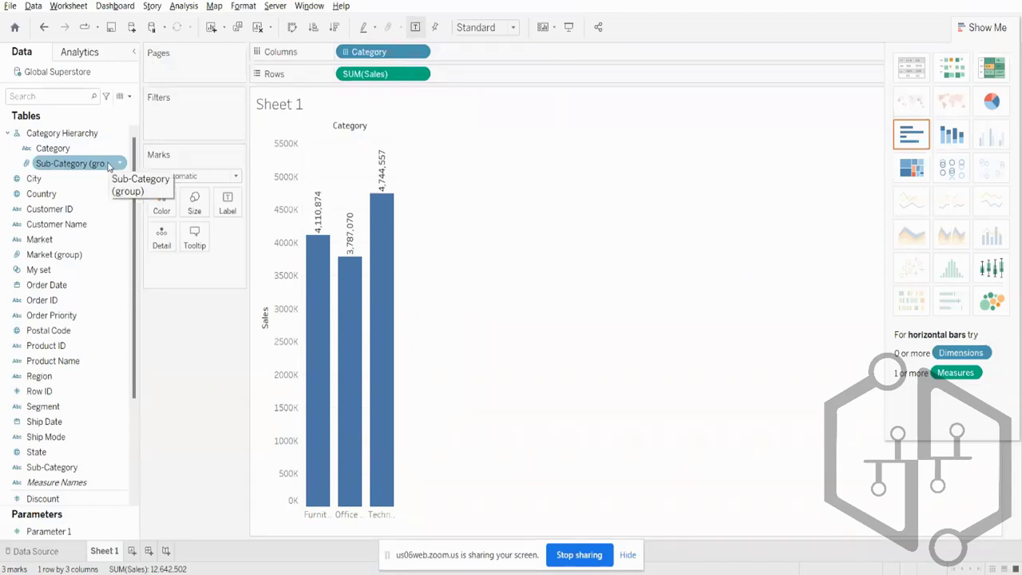
pyautogui.click(345, 52)
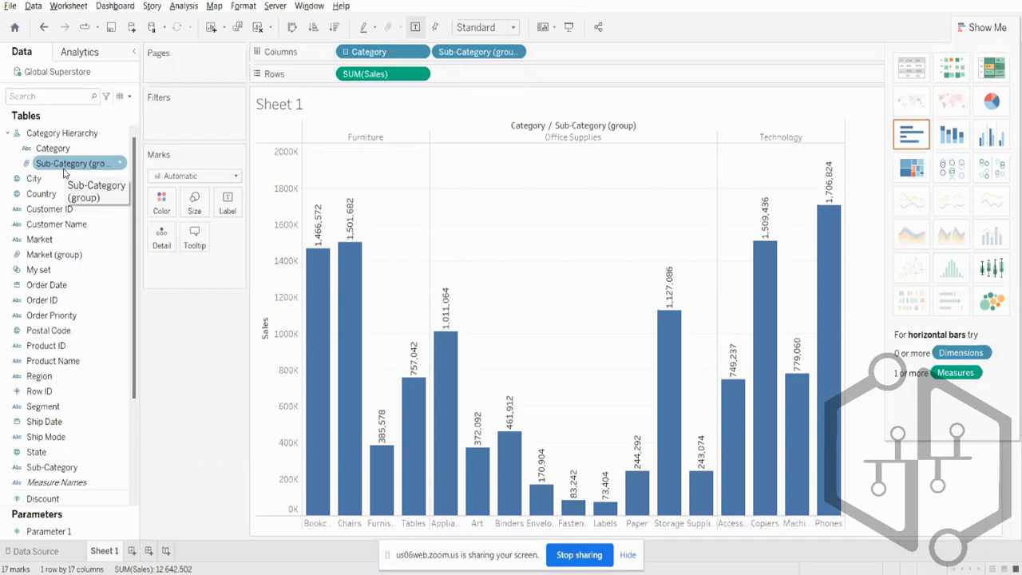
# - Clear the category sales chart and all its fields from the worksheet
pyautogui.moveTo(285, 574)
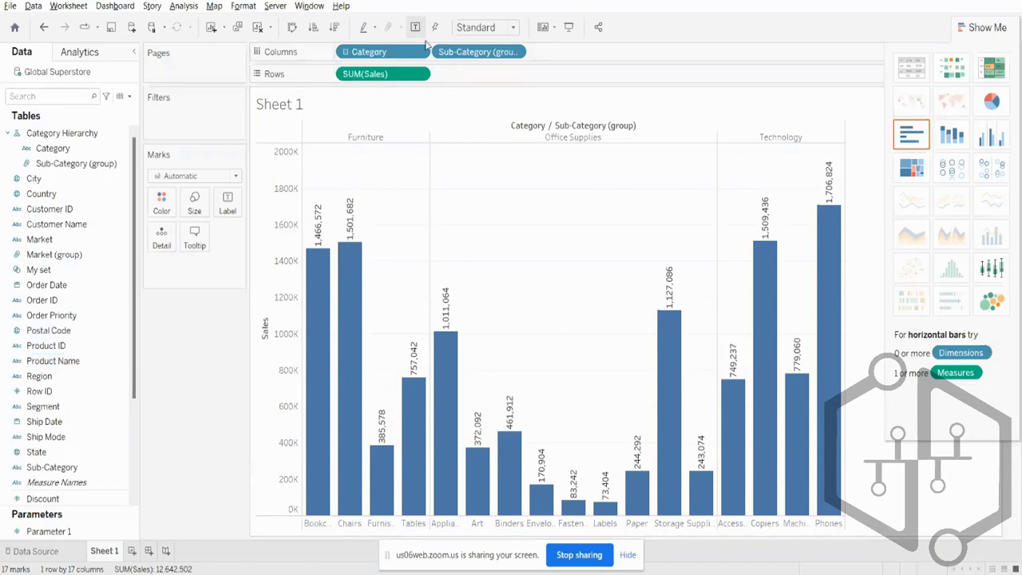
pyautogui.click(258, 28)
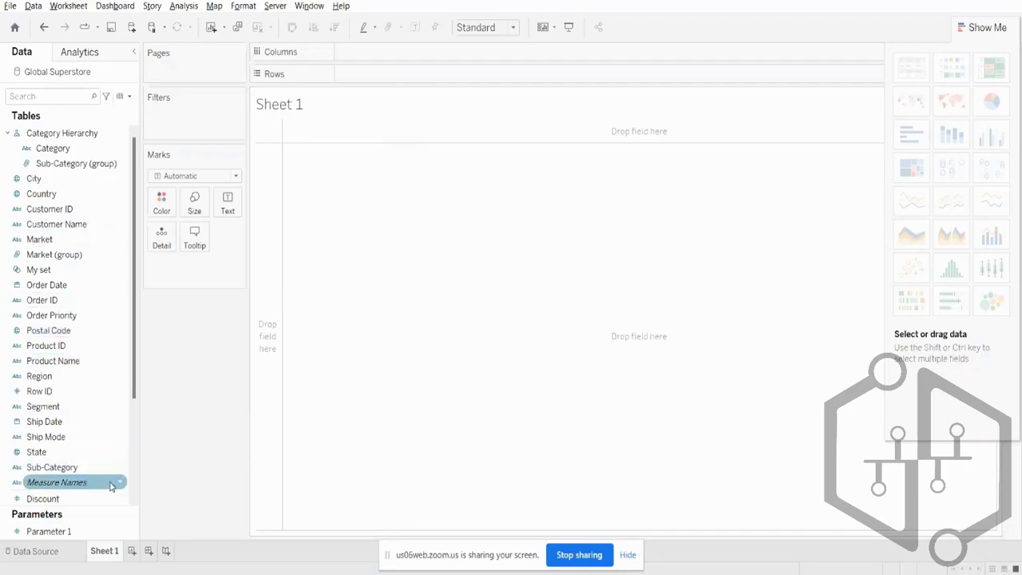
# - Put Profit on Columns and set its aggregation to Average
pyautogui.scroll(-3, 112, 479)
pyautogui.moveTo(80, 377); pyautogui.dragTo(397, 54)
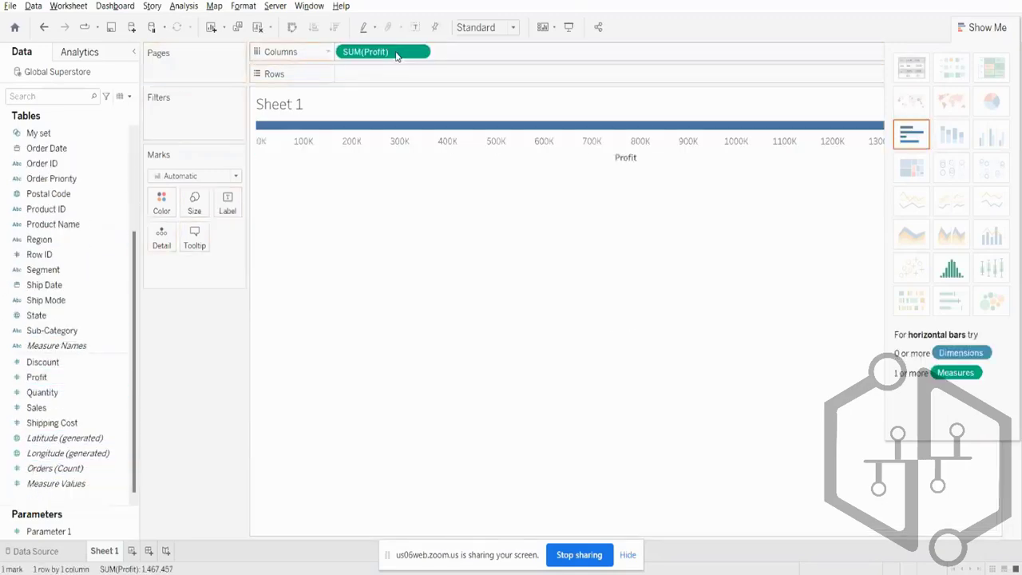
pyautogui.rightClick(397, 54)
pyautogui.moveTo(440, 173)
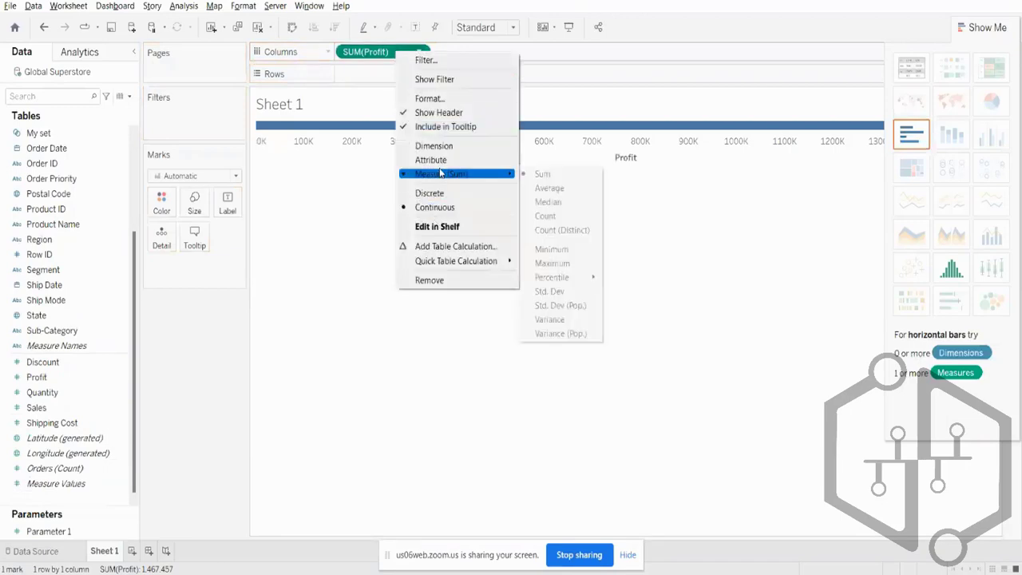
pyautogui.click(689, 180)
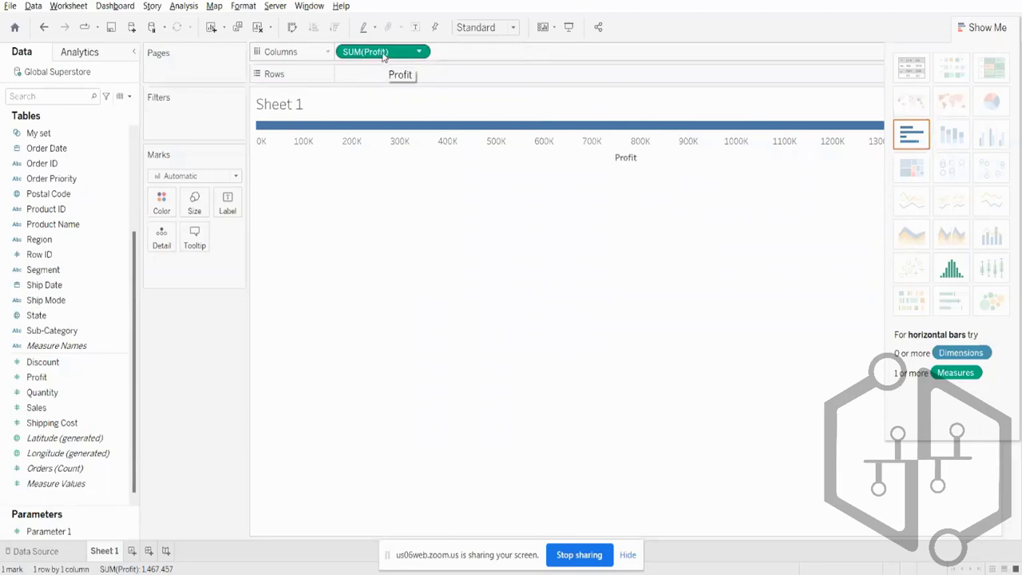
pyautogui.rightClick(386, 56)
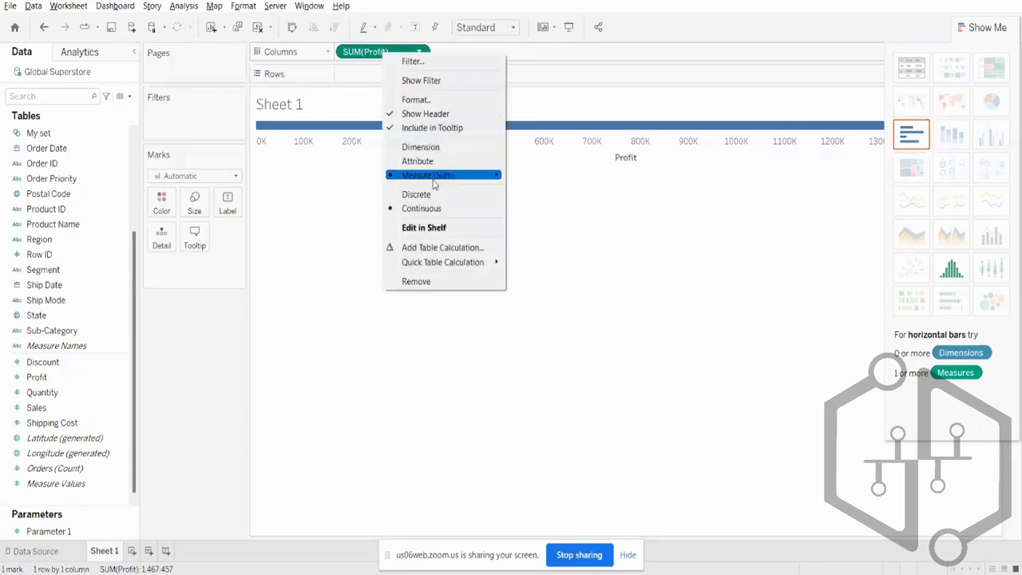
pyautogui.moveTo(436, 175)
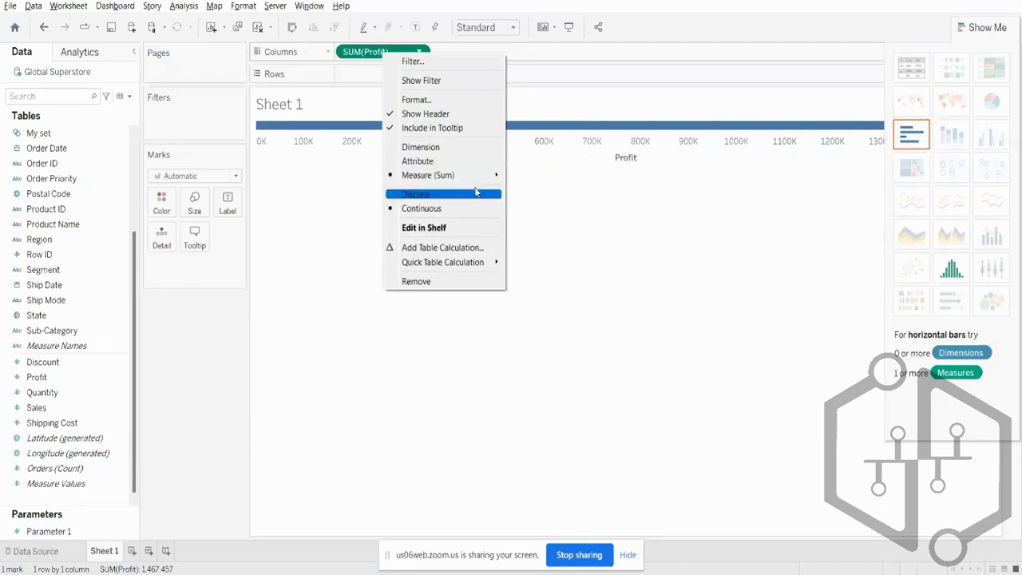
pyautogui.moveTo(484, 179)
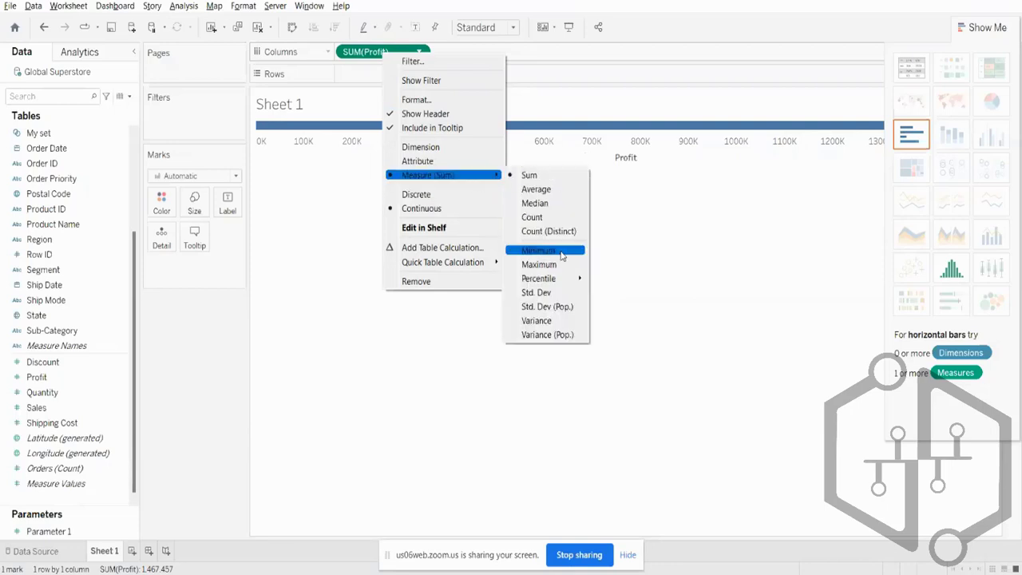
pyautogui.click(537, 192)
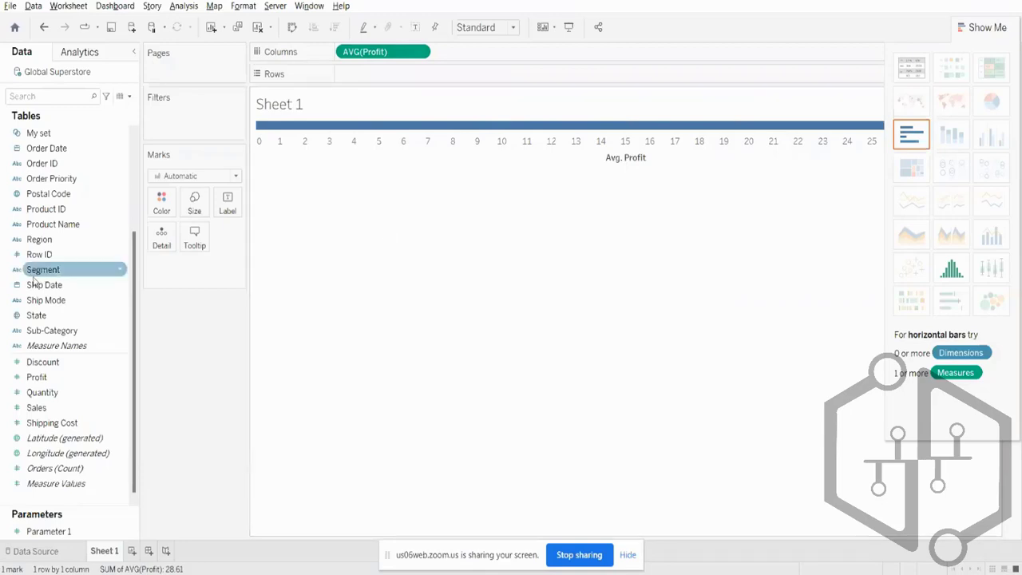
# - Put Shipping Cost on Rows and set its aggregation to Average
pyautogui.moveTo(51, 423); pyautogui.dragTo(380, 74)
pyautogui.rightClick(376, 78)
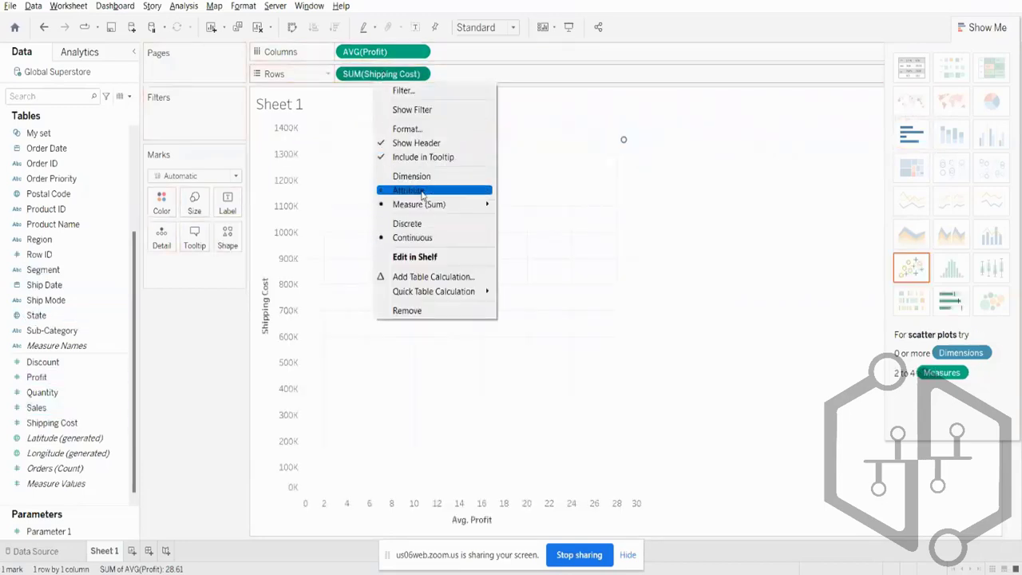
pyautogui.moveTo(436, 205)
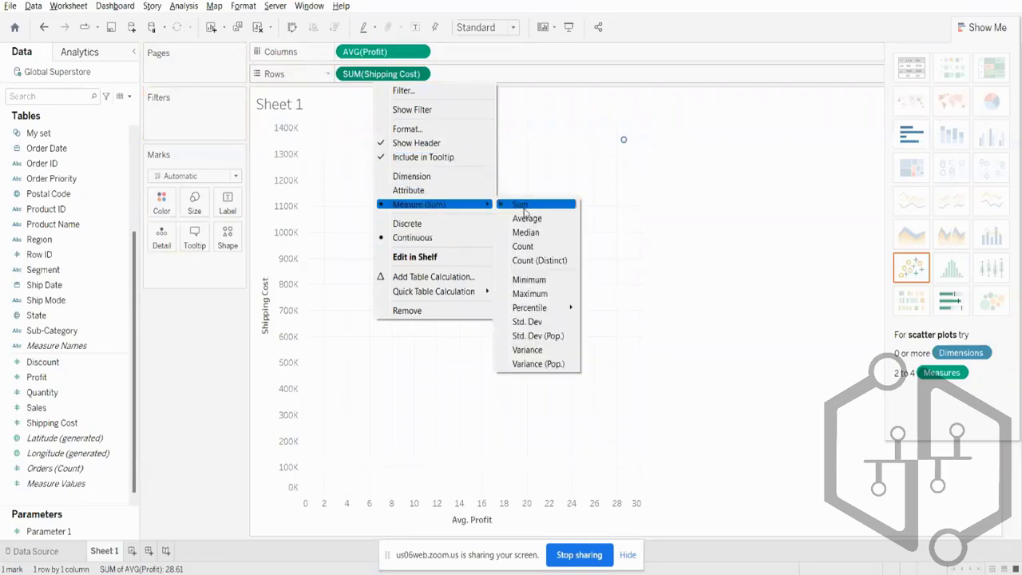
pyautogui.click(519, 218)
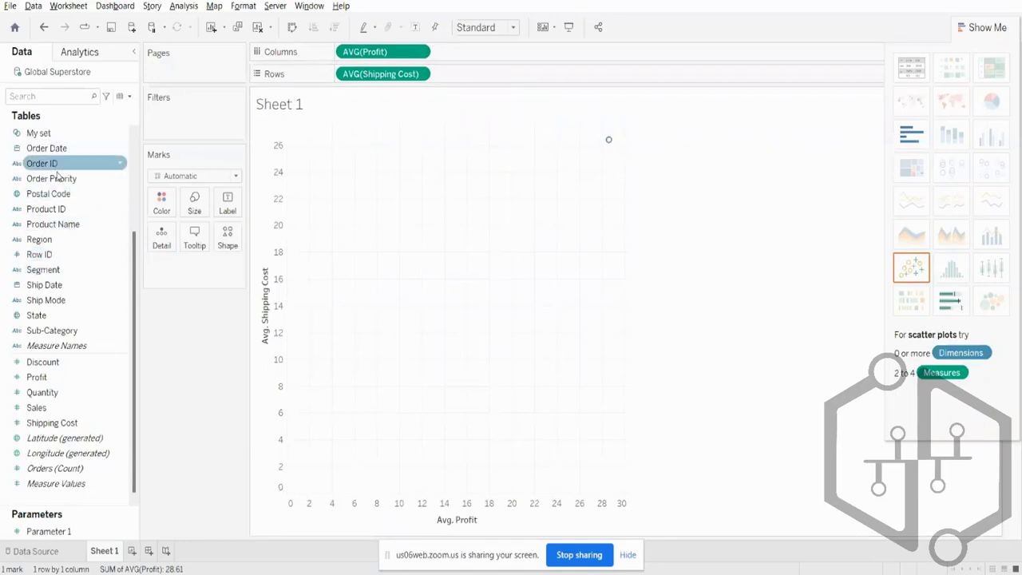
# - Color the scatter plot by Sub-Category, uncover its legend, and inspect individual sub-categories such as Appliances and Copiers
pyautogui.moveTo(72, 330); pyautogui.dragTo(155, 208)
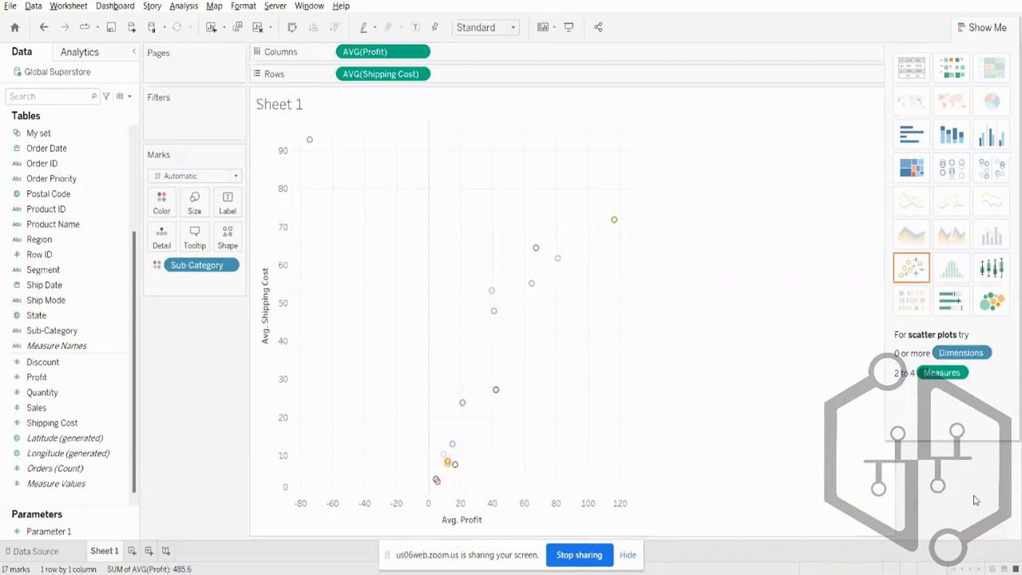
pyautogui.click(971, 35)
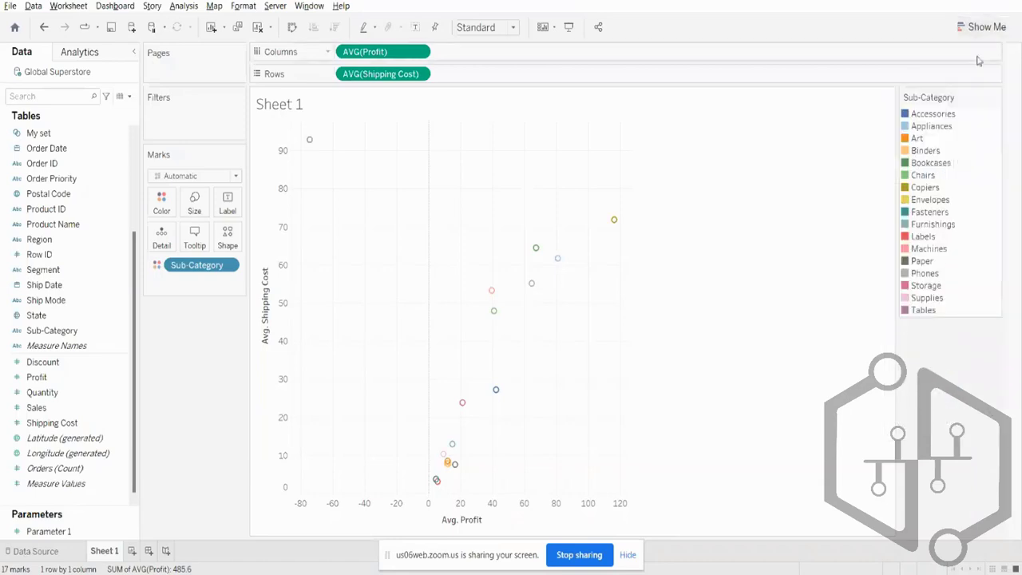
pyautogui.click(936, 118)
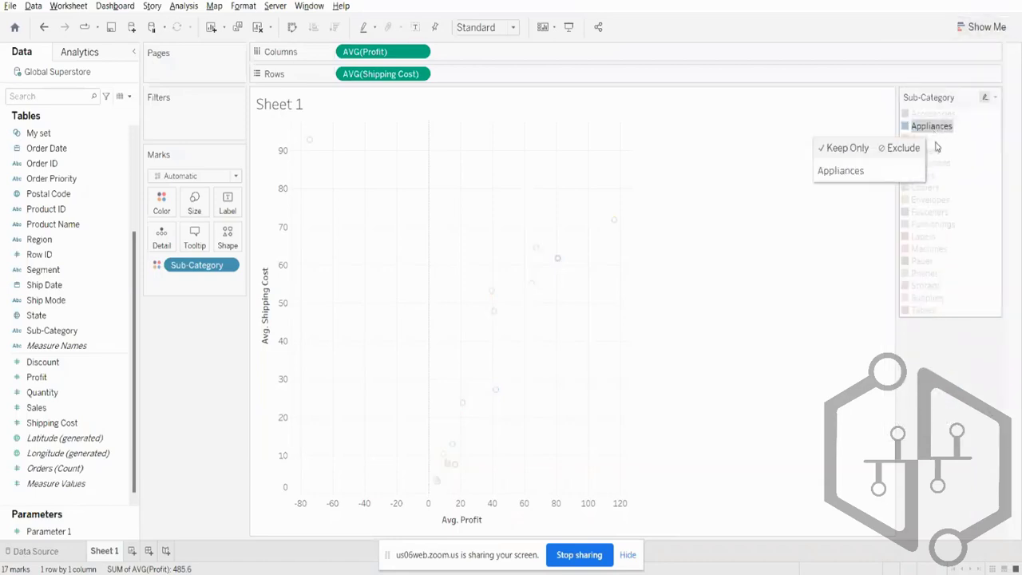
pyautogui.click(615, 221)
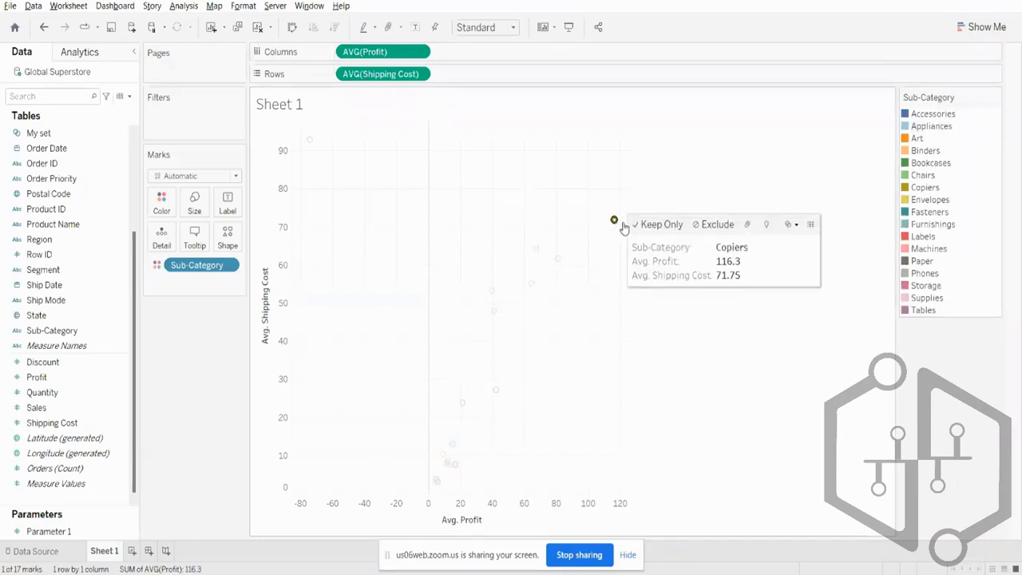
pyautogui.click(537, 249)
pyautogui.click(537, 250)
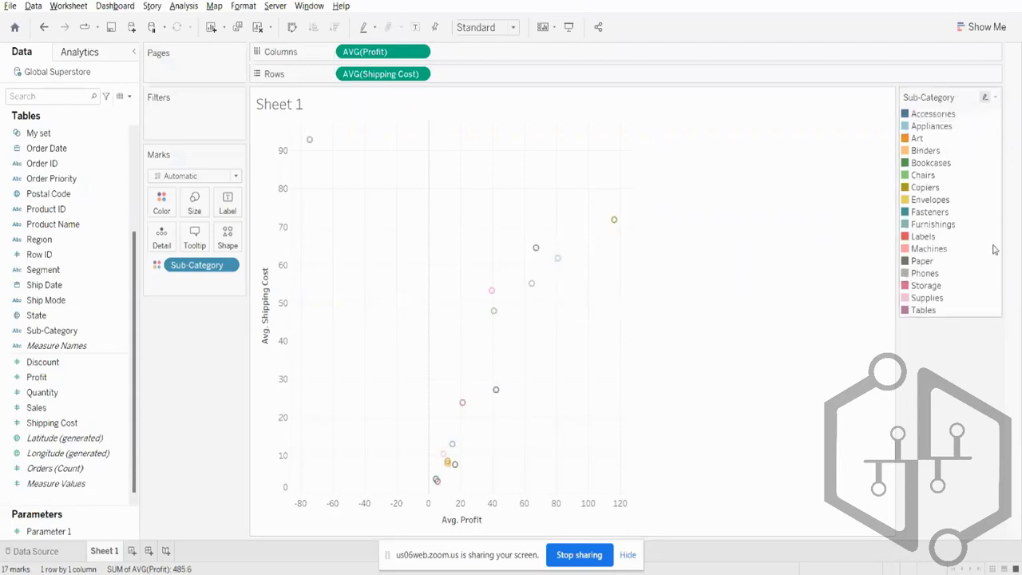
pyautogui.moveTo(451, 470)
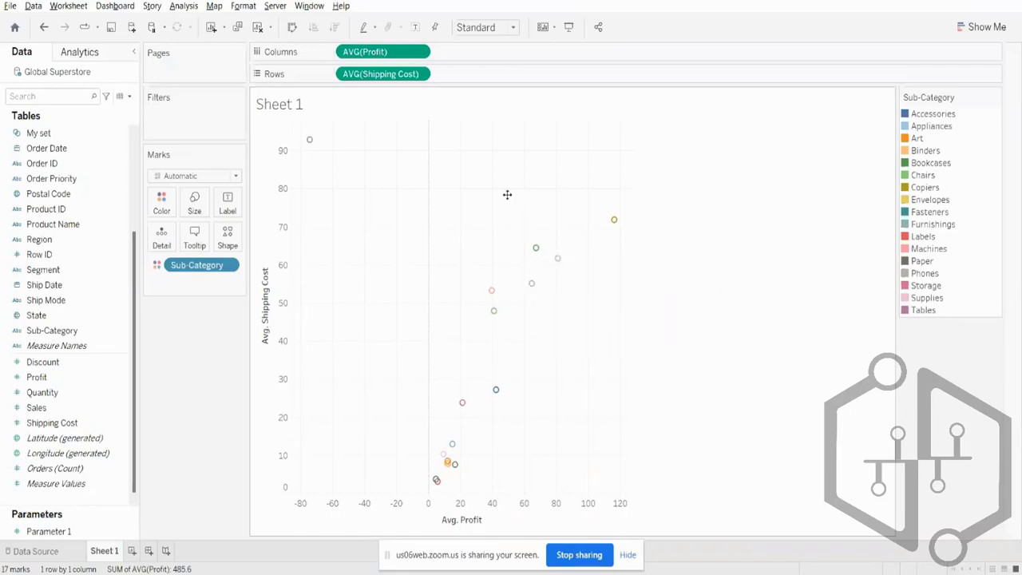
# - Select the four marks with average profit above about 60 and average shipping cost above about 50, and group them by Sub-Category
pyautogui.moveTo(520, 185)
pyautogui.mouseDown()
pyautogui.moveTo(647, 239)
pyautogui.moveTo(527, 180)
pyautogui.mouseUp()
pyautogui.moveTo(542, 250)
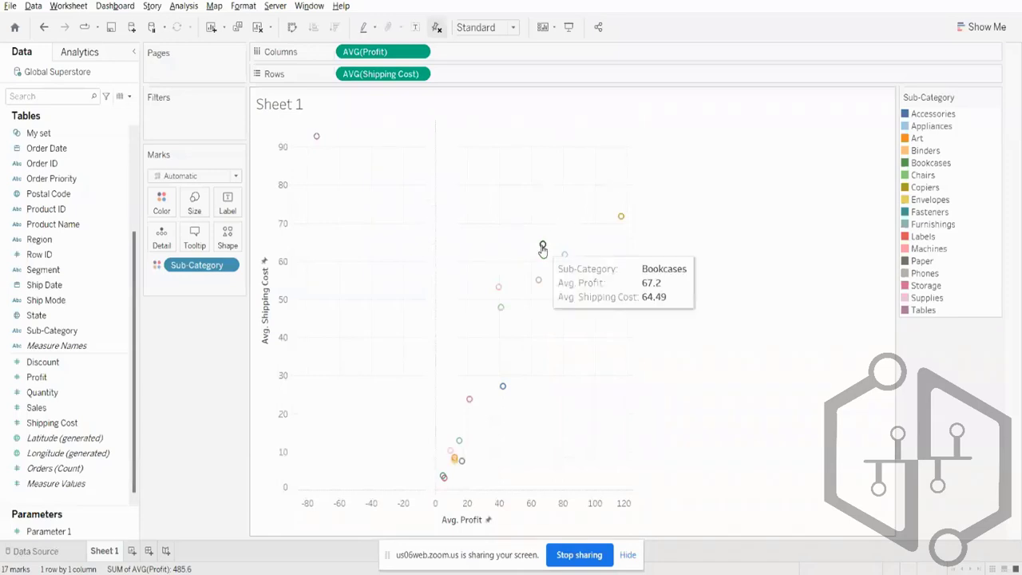
pyautogui.moveTo(630, 190); pyautogui.dragTo(582, 202)
pyautogui.moveTo(537, 271); pyautogui.dragTo(531, 305)
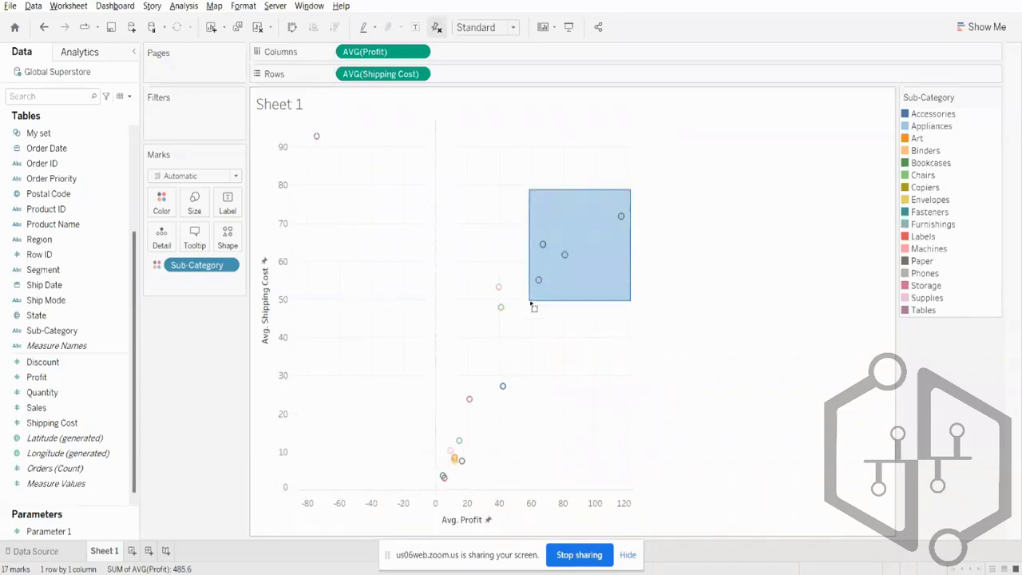
pyautogui.moveTo(531, 305); pyautogui.dragTo(532, 304)
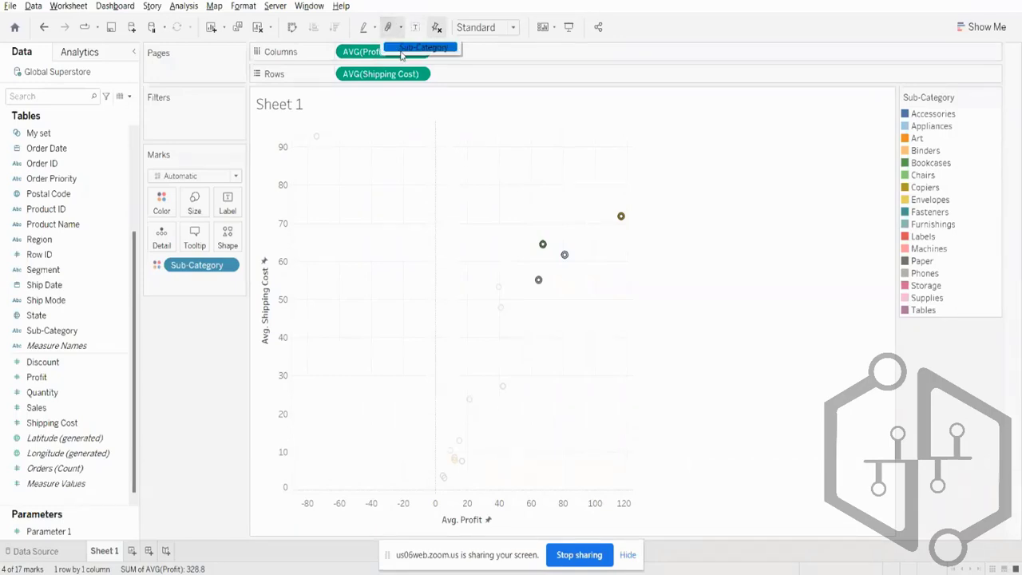
pyautogui.click(416, 49)
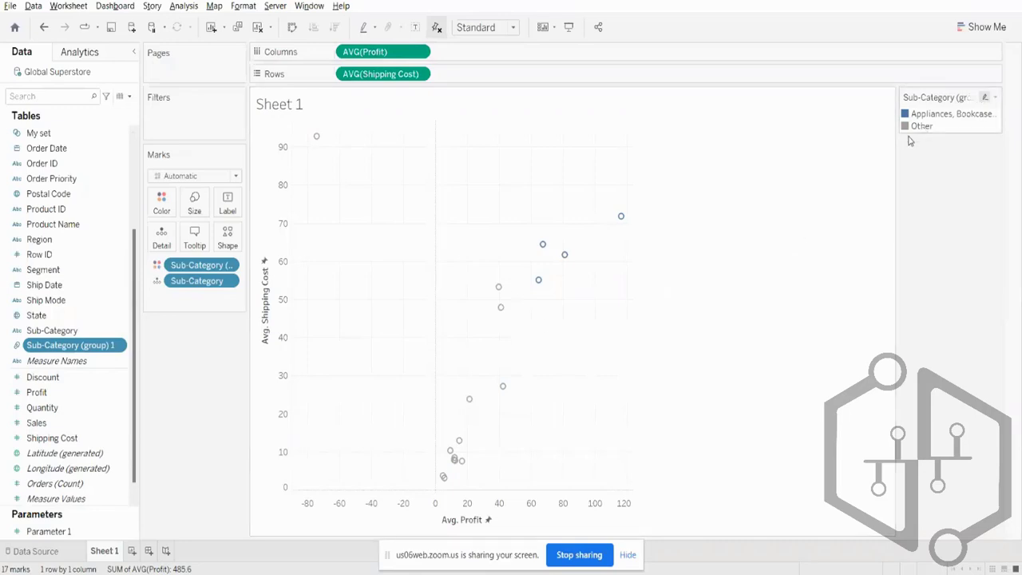
# - Turn the scatter plot's mark labels on and off again, and inspect the grouped marks
pyautogui.click(227, 200)
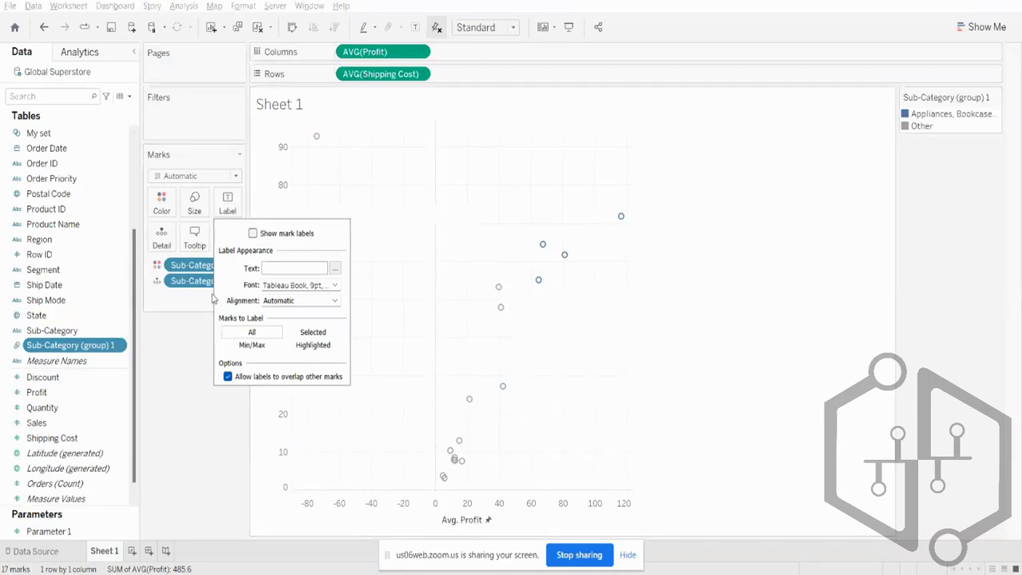
pyautogui.click(254, 234)
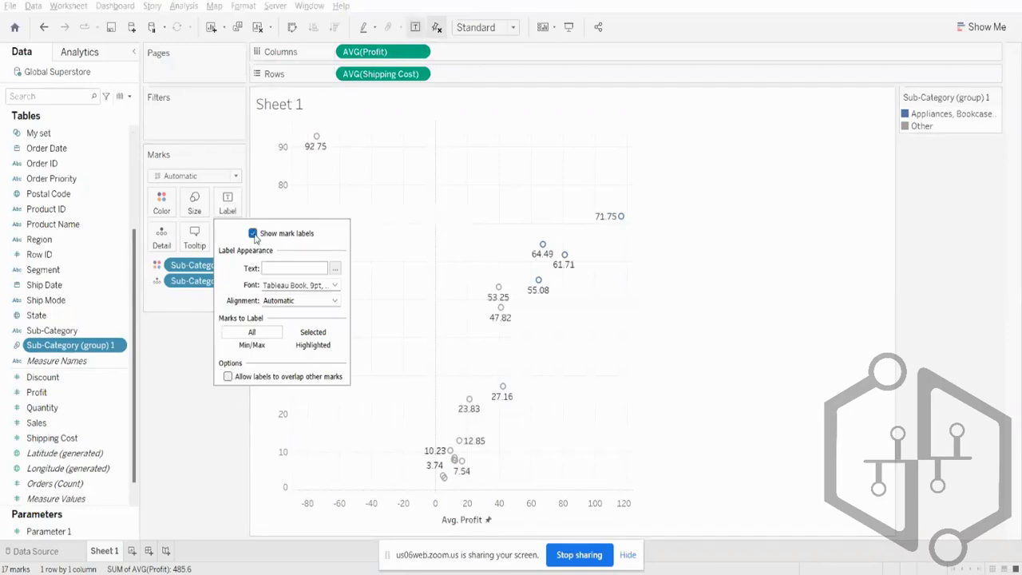
pyautogui.click(253, 234)
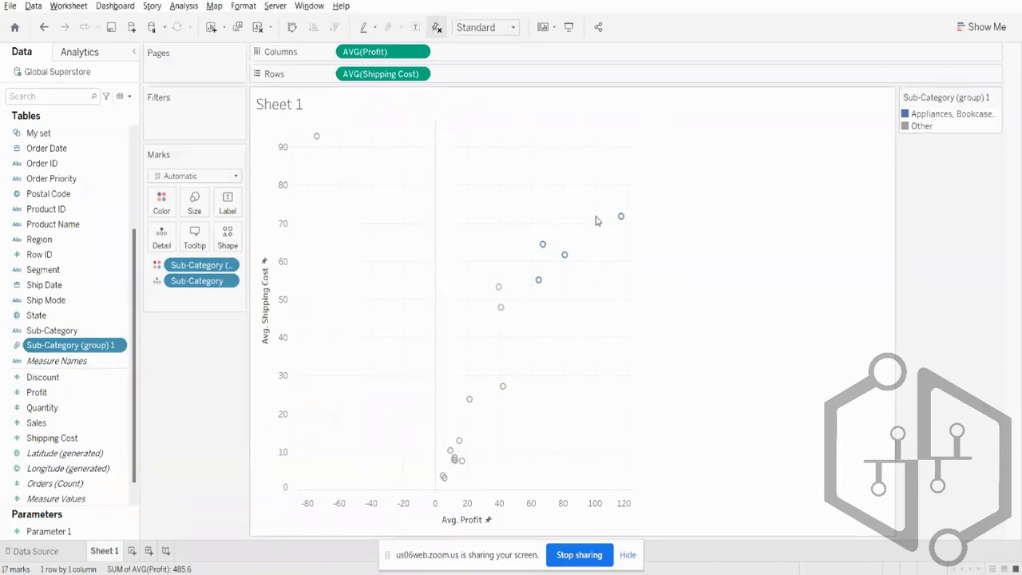
pyautogui.moveTo(560, 287)
pyautogui.moveTo(626, 225)
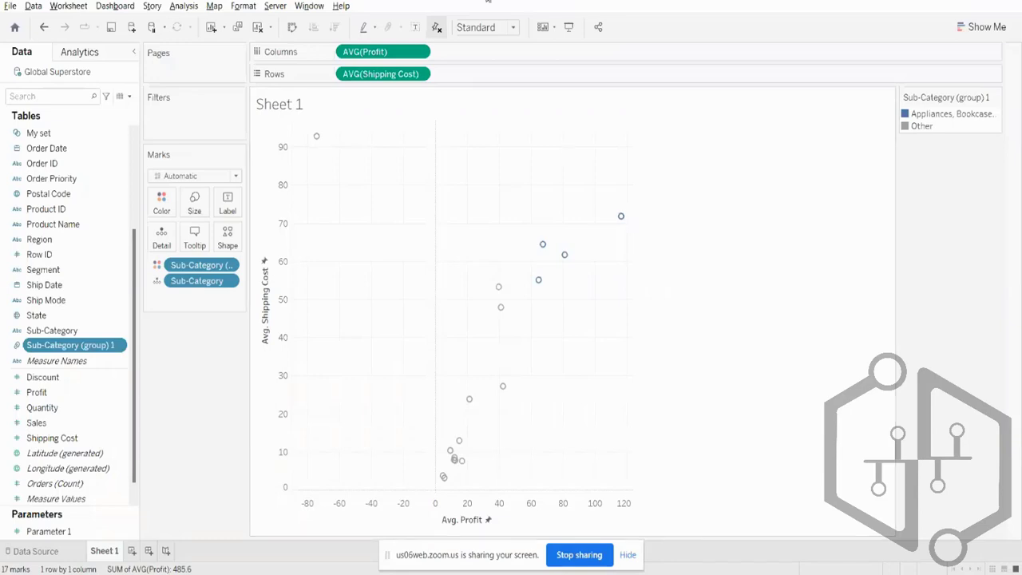
# - Clear the scatter plot from the worksheet and delete the Sub-Category (group) 1 field
pyautogui.click(257, 28)
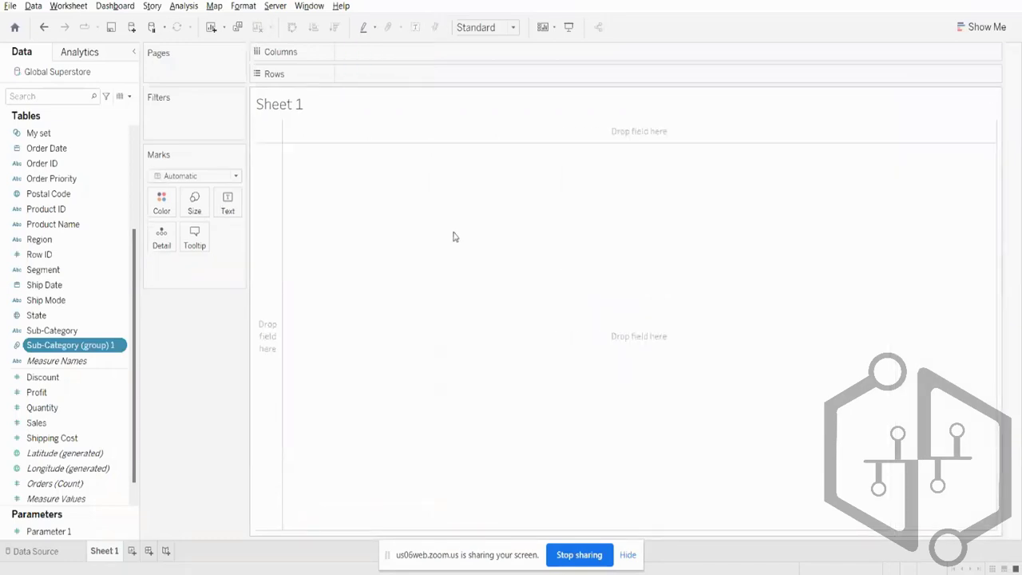
pyautogui.rightClick(80, 348)
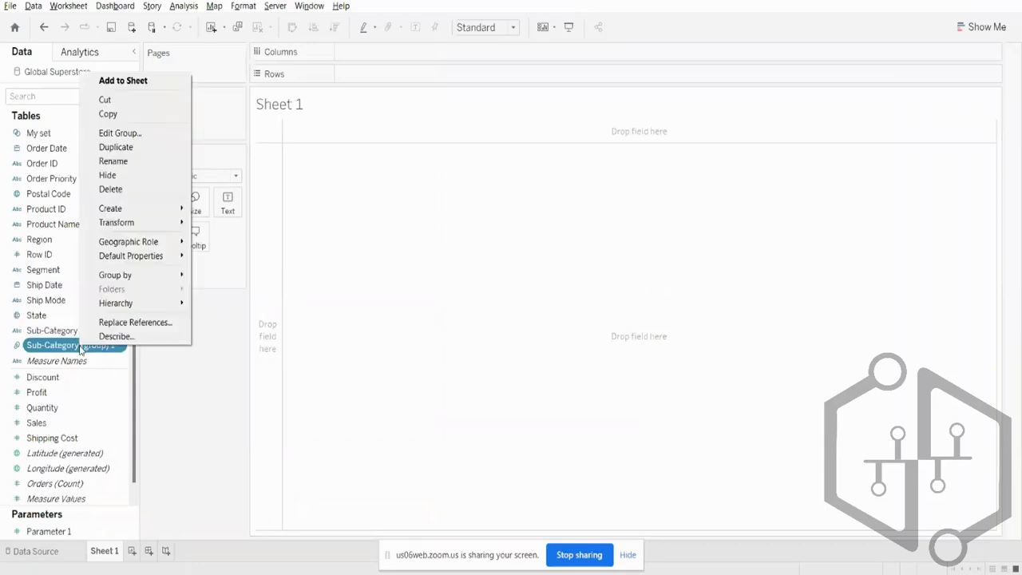
pyautogui.click(144, 190)
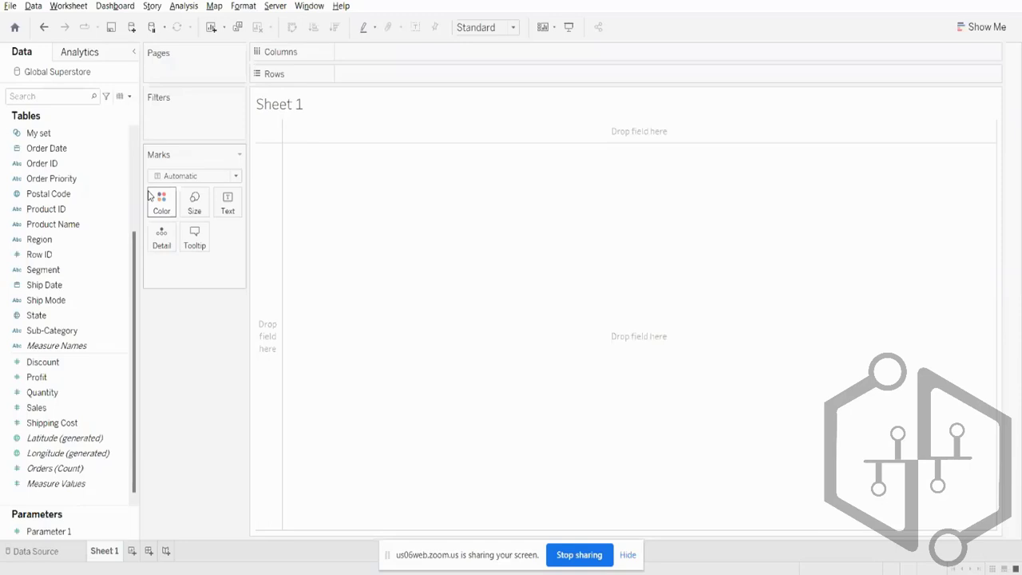
pyautogui.moveTo(24, 572)
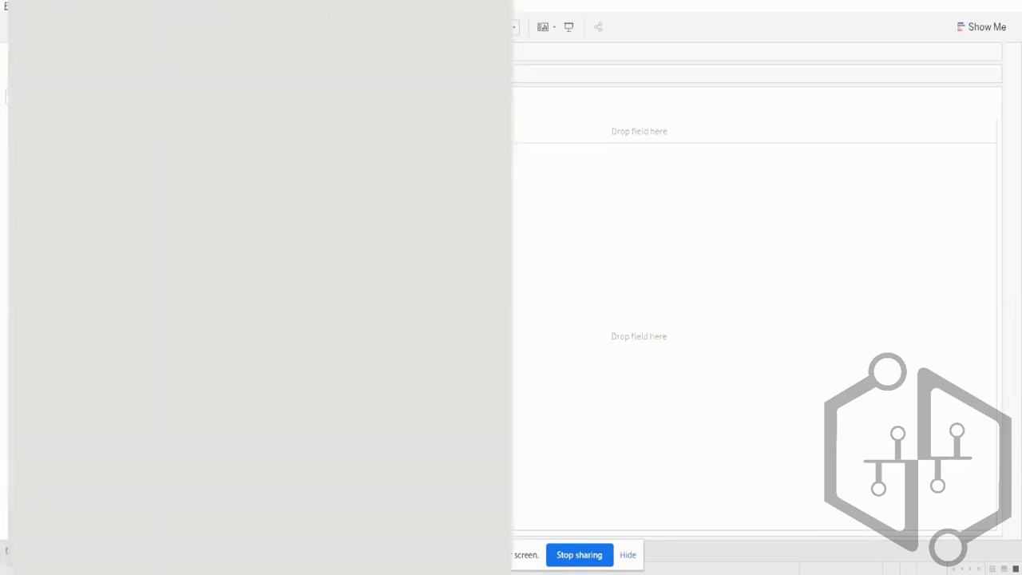
pyautogui.click(728, 377)
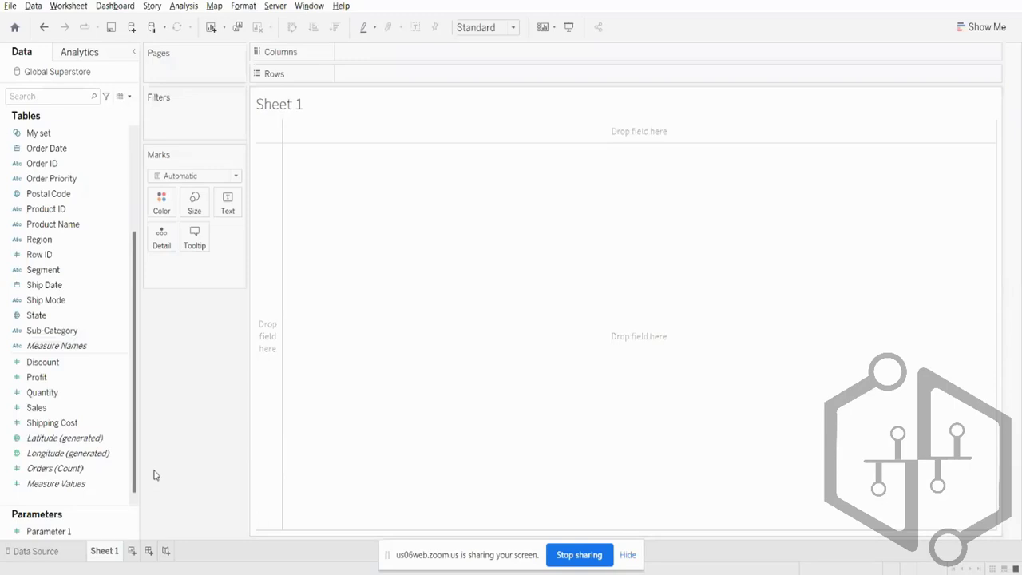
# - Undo the group deletion and the clearing of the worksheet
pyautogui.moveTo(87, 364); pyautogui.dragTo(252, 370)
pyautogui.click(43, 27)
pyautogui.click(43, 27)
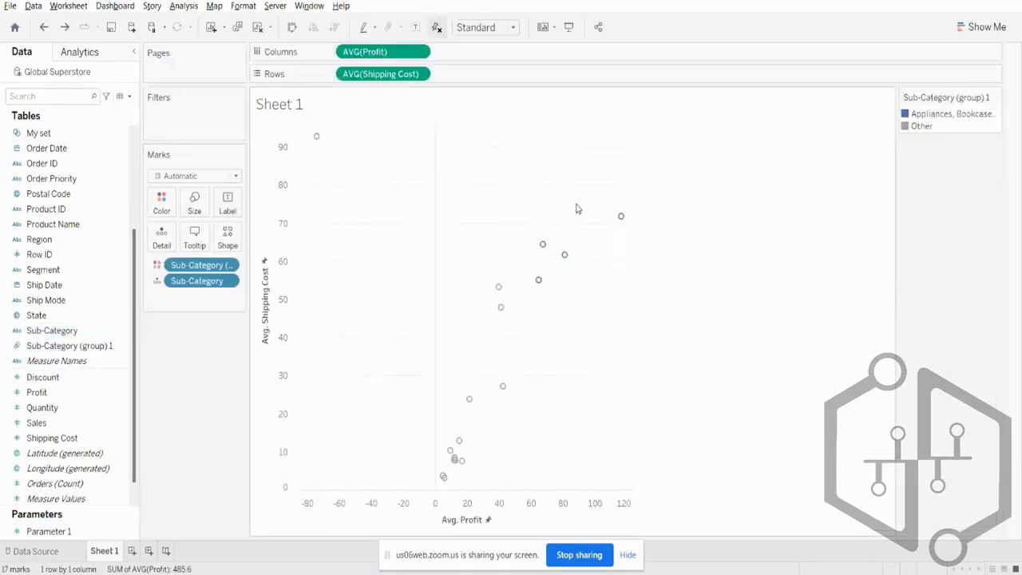
# - Open the worksheet's font formatting from the Copiers mark, look at the available mark shapes, and enlarge all scatter marks
pyautogui.rightClick(621, 217)
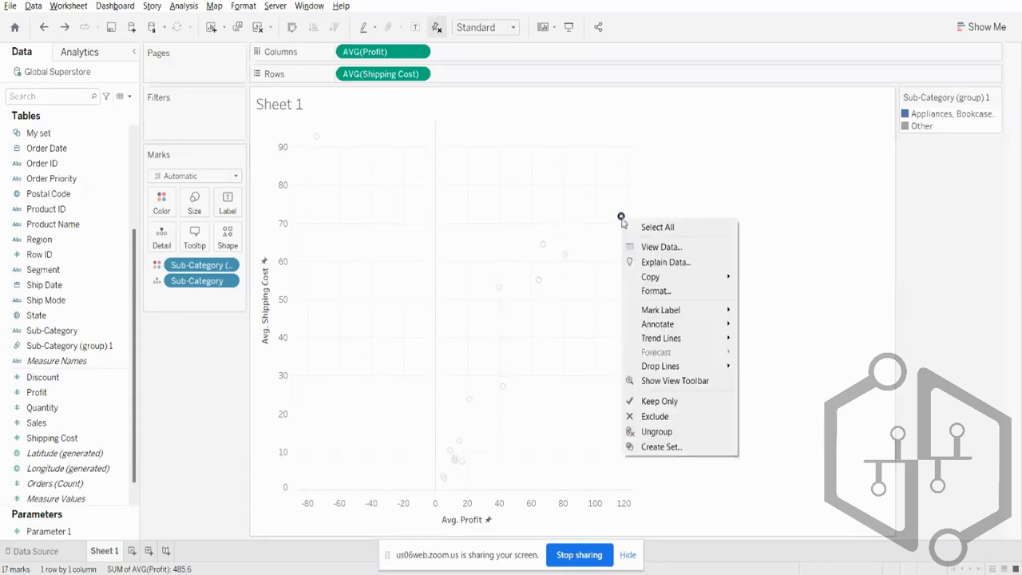
pyautogui.click(653, 290)
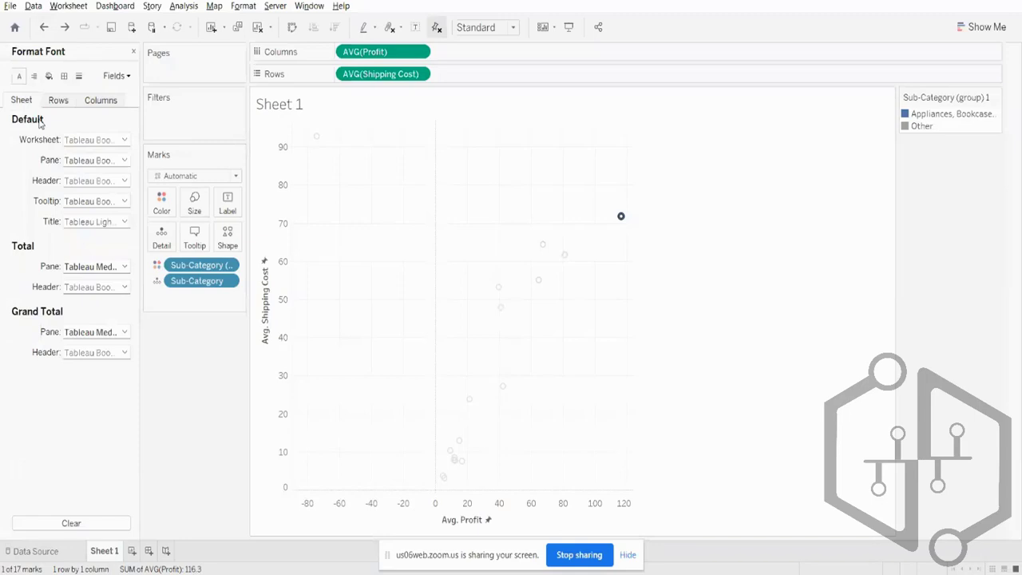
pyautogui.click(232, 243)
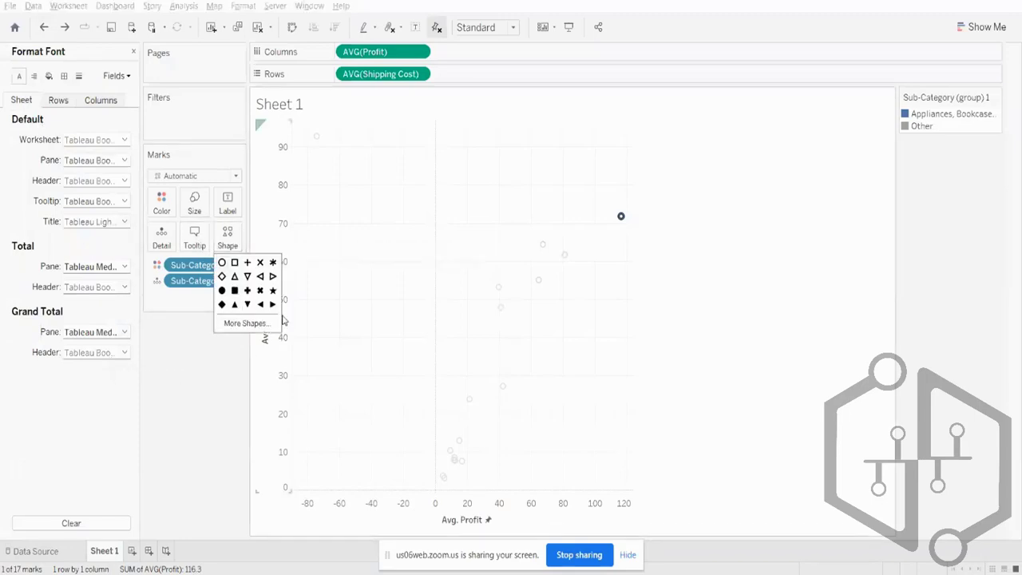
pyautogui.click(199, 359)
pyautogui.click(194, 203)
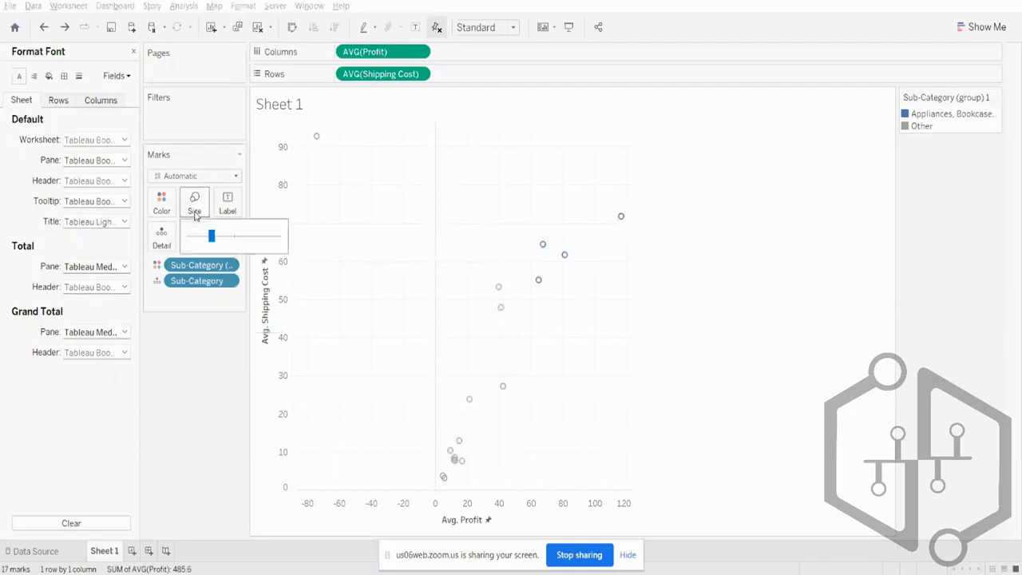
pyautogui.moveTo(223, 241); pyautogui.dragTo(247, 236)
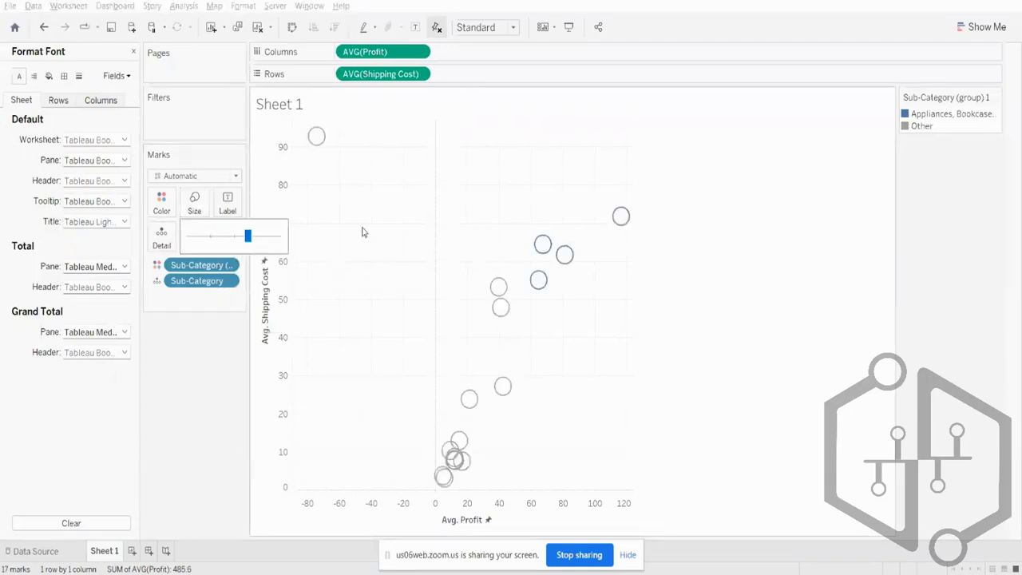
# - Shrink all marks in the scatter plot to a smaller size
pyautogui.click(225, 237)
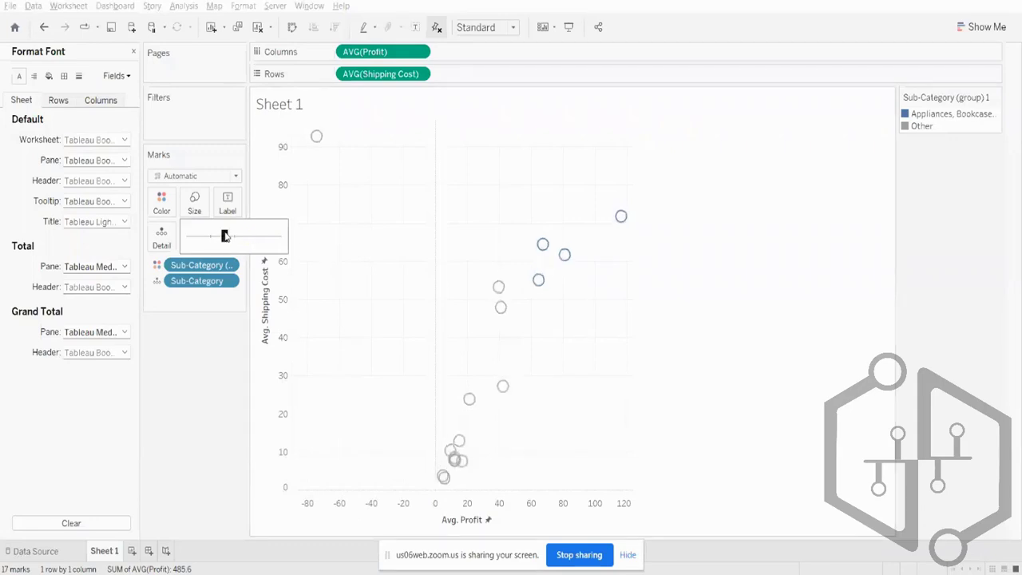
pyautogui.moveTo(225, 236); pyautogui.dragTo(218, 240)
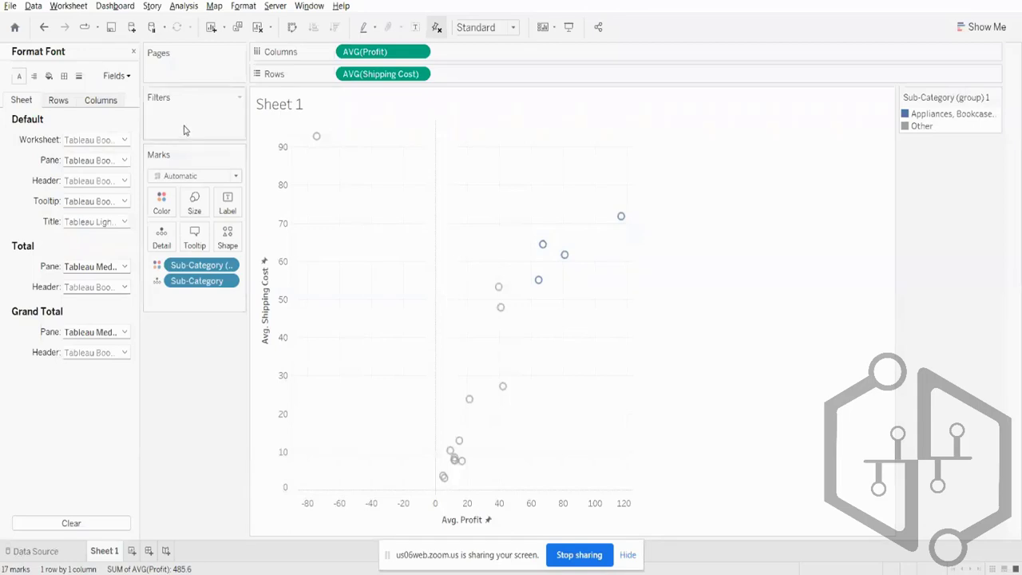
# - Clear the scatter plot from the worksheet and close the font formatting pane
pyautogui.click(258, 27)
pyautogui.click(133, 52)
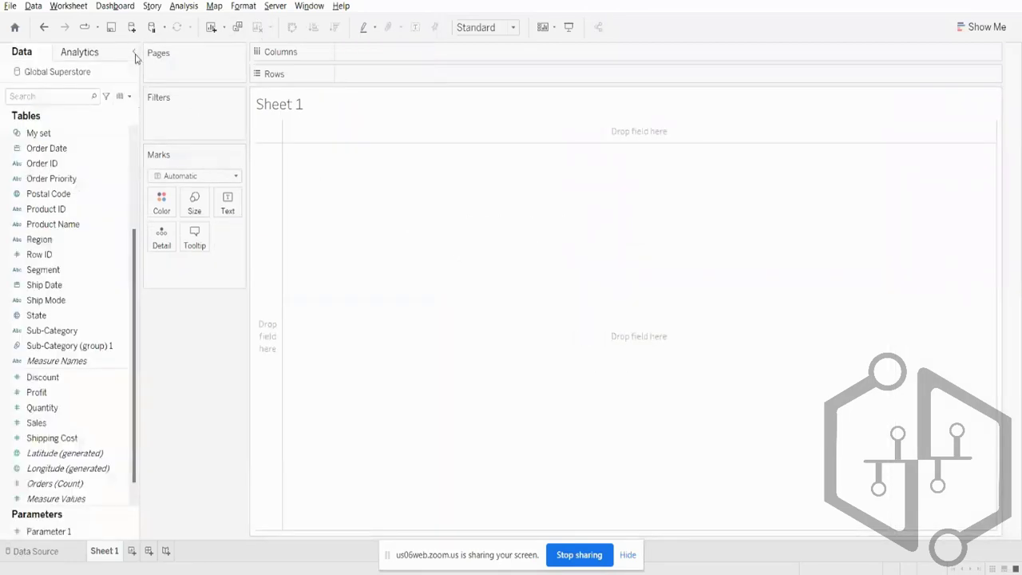
# - Delete Parameter 1 from the data source and accept the effect on the dependent My set field
pyautogui.scroll(-1, 91, 463)
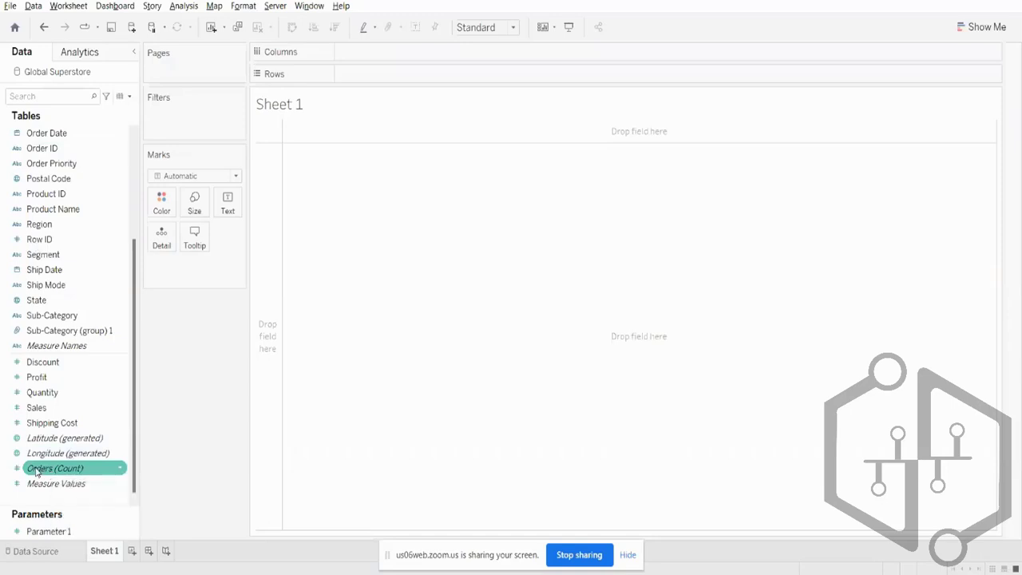
pyautogui.moveTo(22, 473)
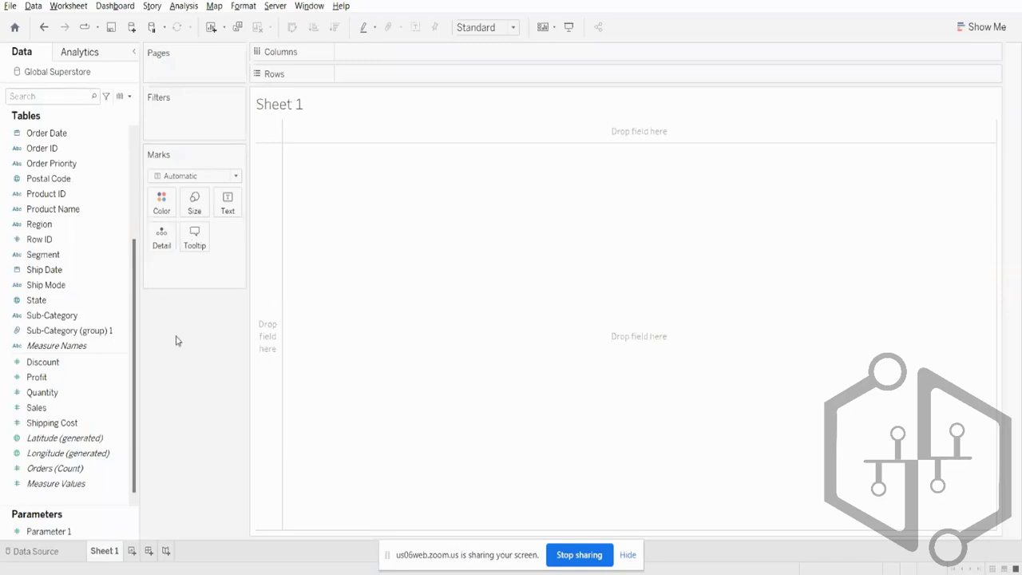
pyautogui.rightClick(58, 535)
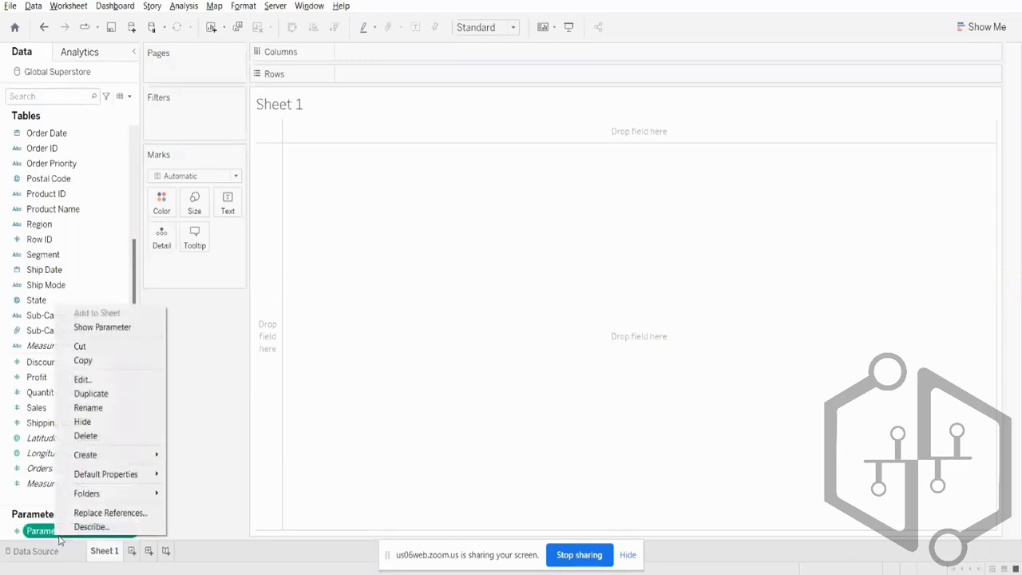
pyautogui.click(112, 436)
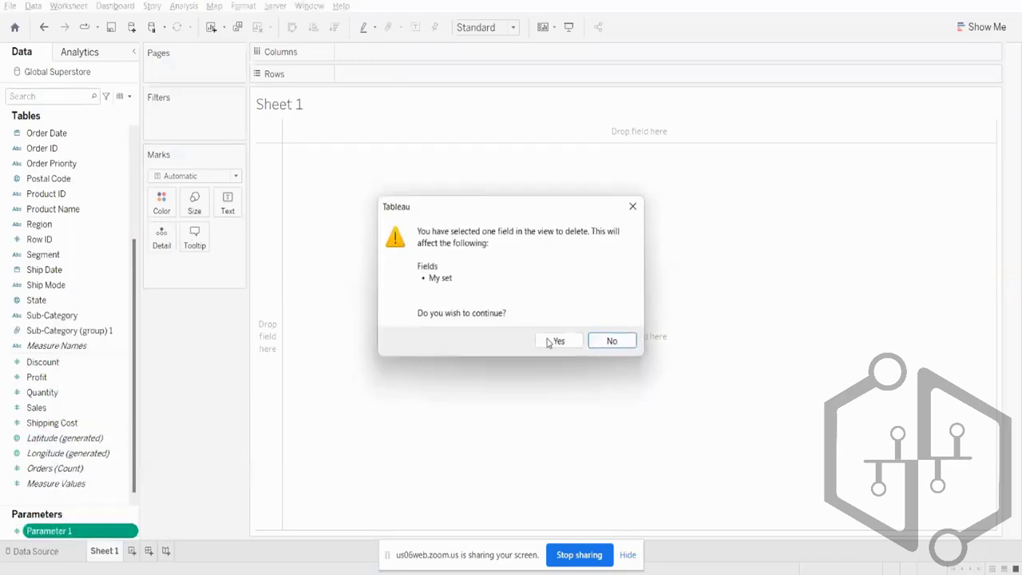
pyautogui.click(580, 345)
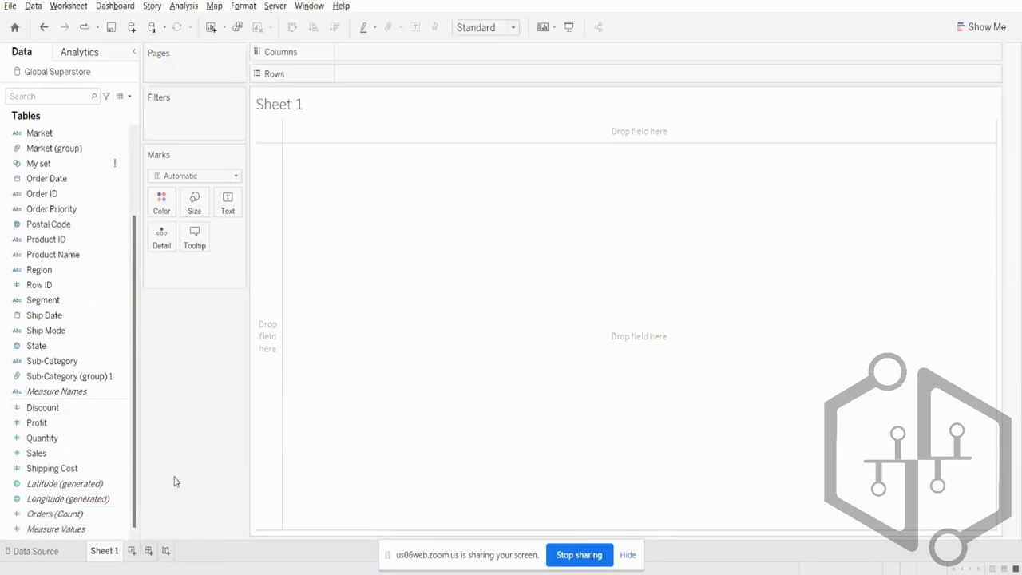
# - Plot Orders (Count) on Rows and convert the resulting bar into a text table
pyautogui.moveTo(76, 514); pyautogui.dragTo(452, 74)
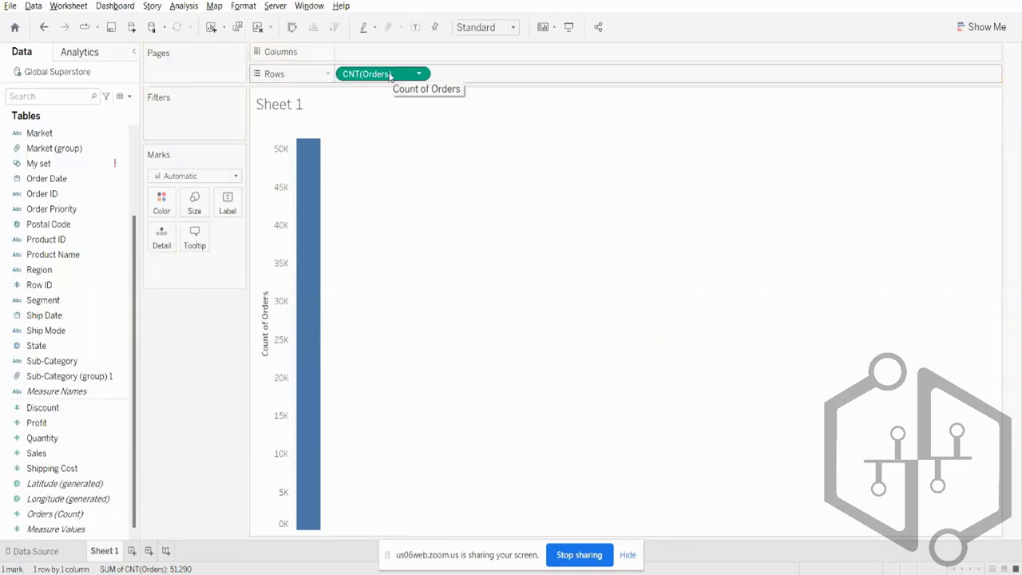
pyautogui.click(984, 27)
pyautogui.click(910, 69)
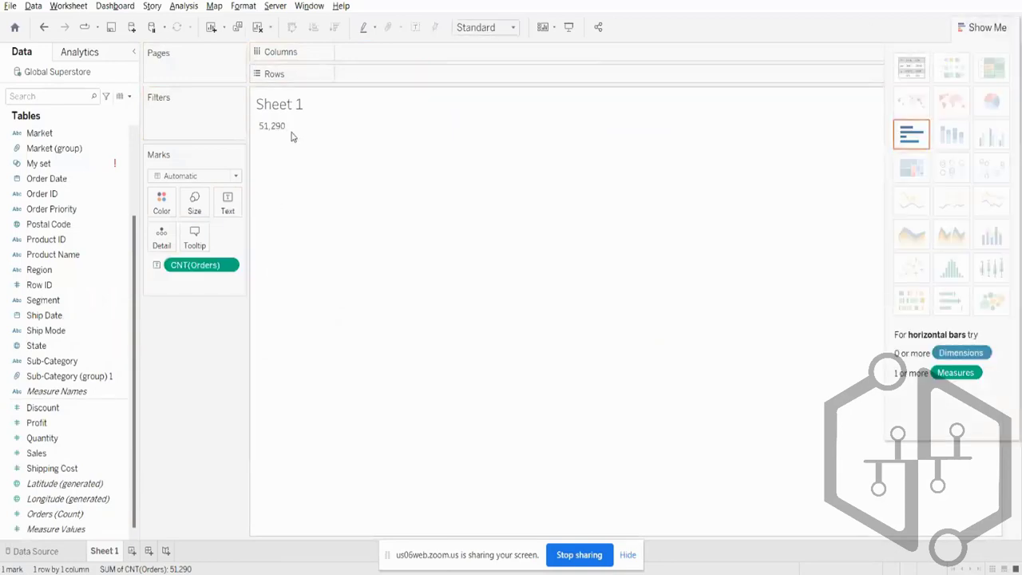
pyautogui.moveTo(286, 130)
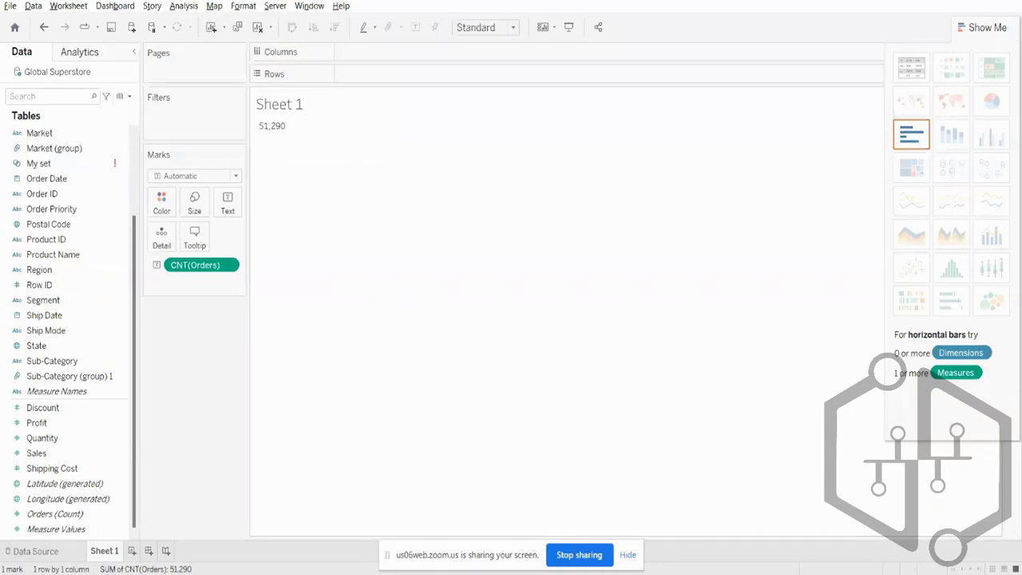
pyautogui.hotkey('alt', 'Tab')
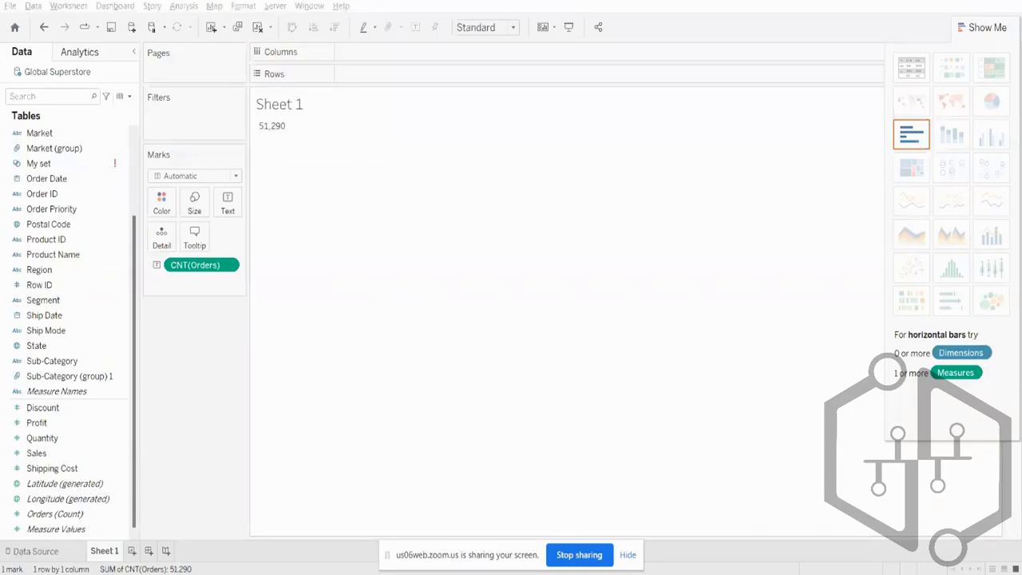
pyautogui.hotkey('alt', 'Tab')
pyautogui.hotkey('alt', 'Tab')
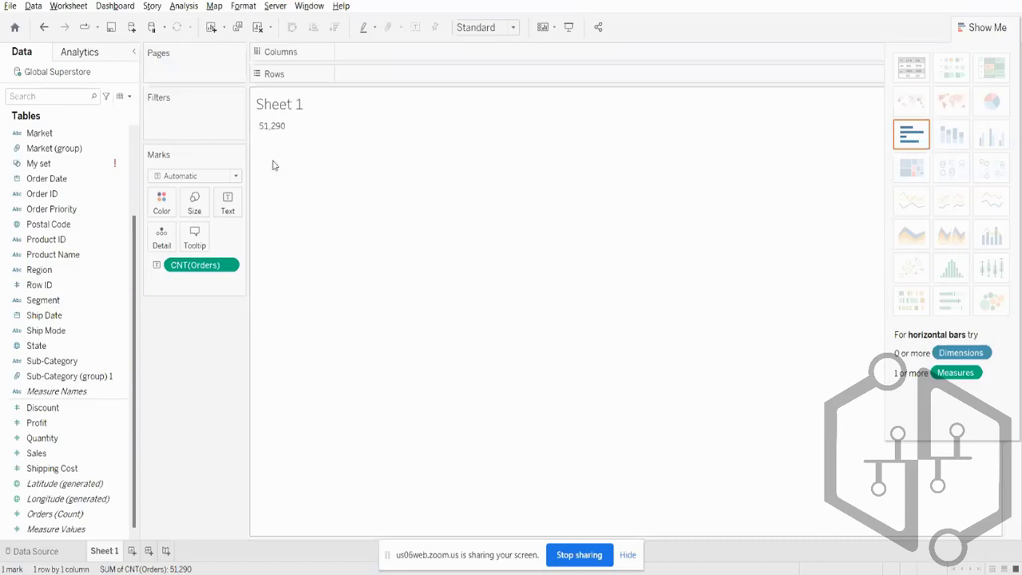
# - Show the order count as a bar on Rows, and return it to a text mark
pyautogui.moveTo(194, 265); pyautogui.dragTo(375, 75)
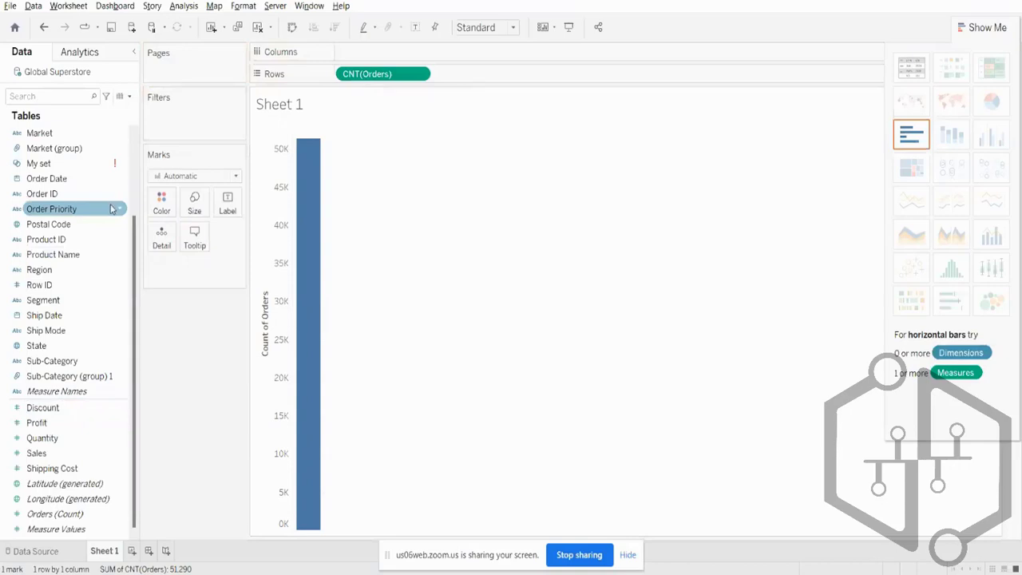
pyautogui.moveTo(344, 74); pyautogui.dragTo(227, 205)
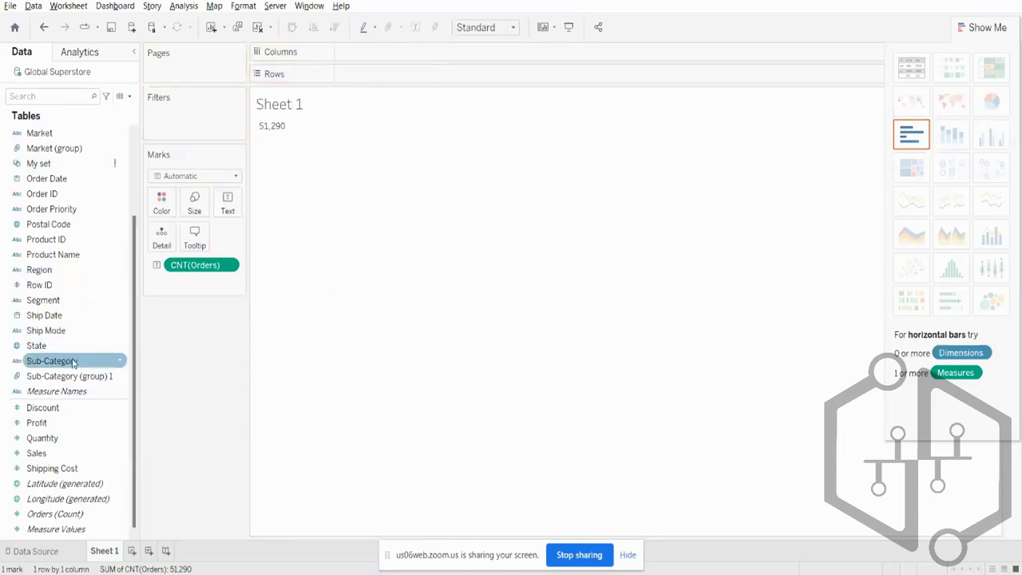
# - Break the order count down by Sub-Category on Rows and show column grand totals
pyautogui.moveTo(74, 363); pyautogui.dragTo(388, 71)
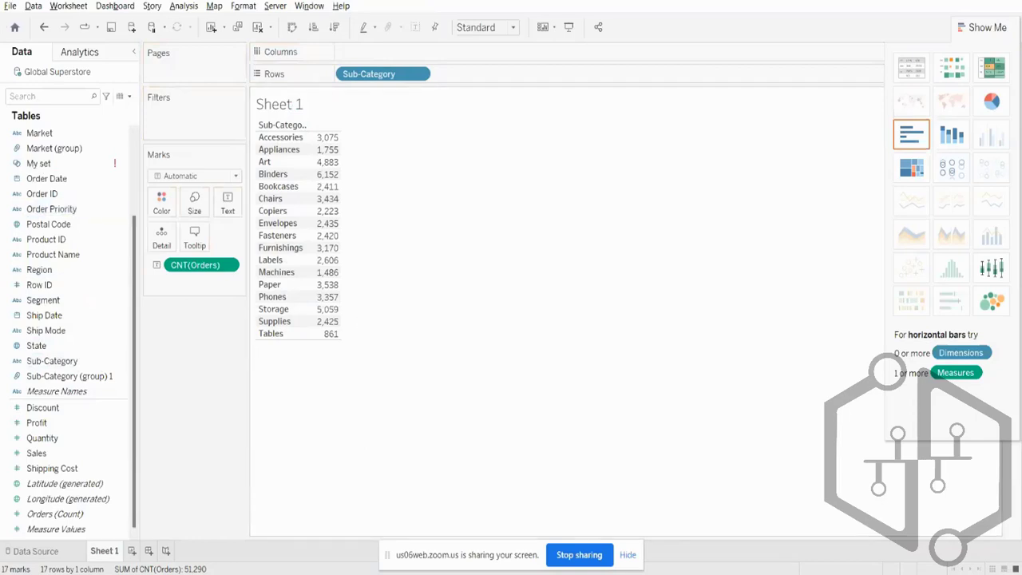
pyautogui.click(184, 7)
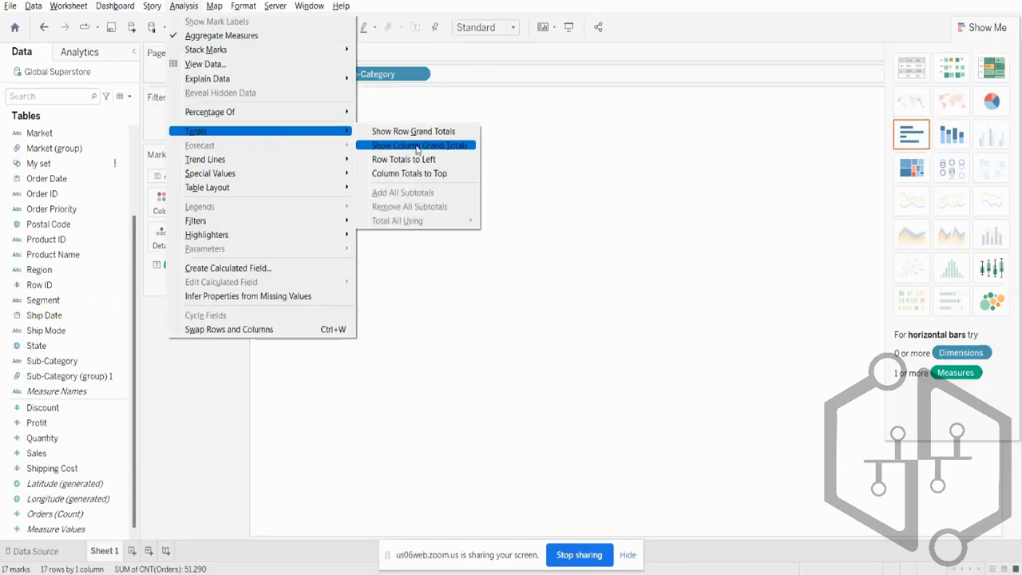
pyautogui.click(450, 150)
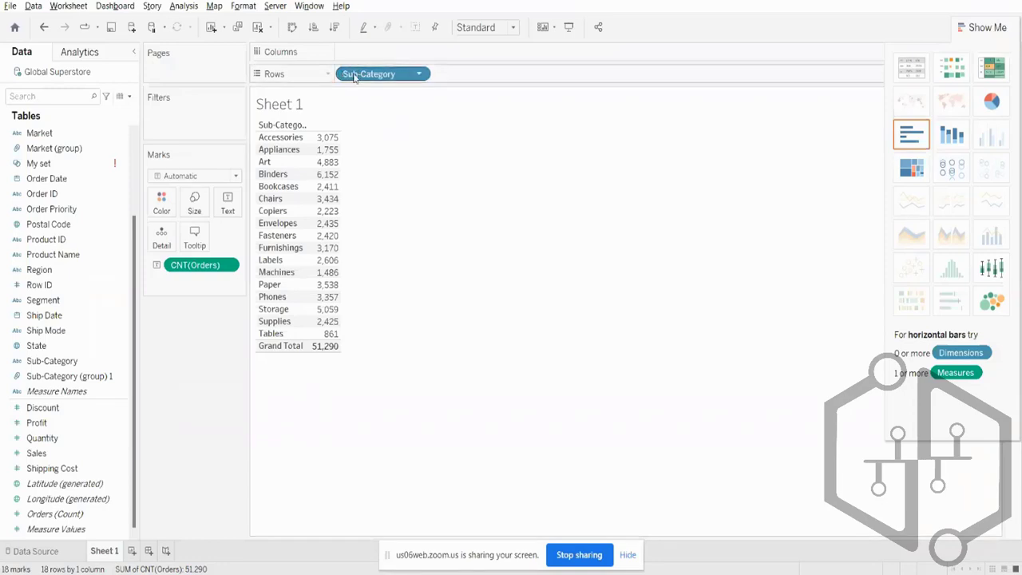
# - Empty the worksheet and build a text table with Measure Names on Rows and Measure Values as text
pyautogui.moveTo(346, 74); pyautogui.dragTo(88, 240)
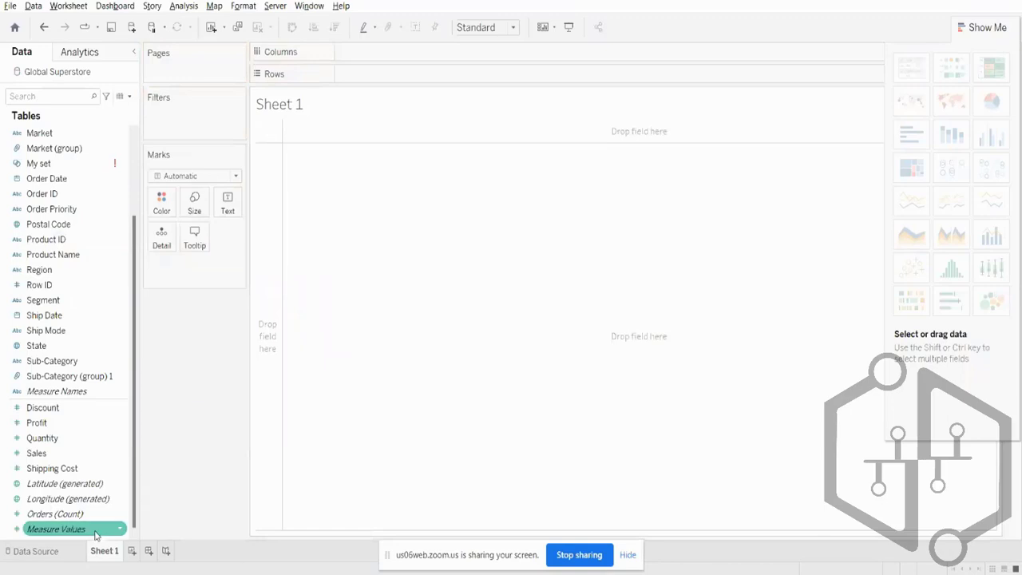
pyautogui.moveTo(68, 392); pyautogui.dragTo(450, 83)
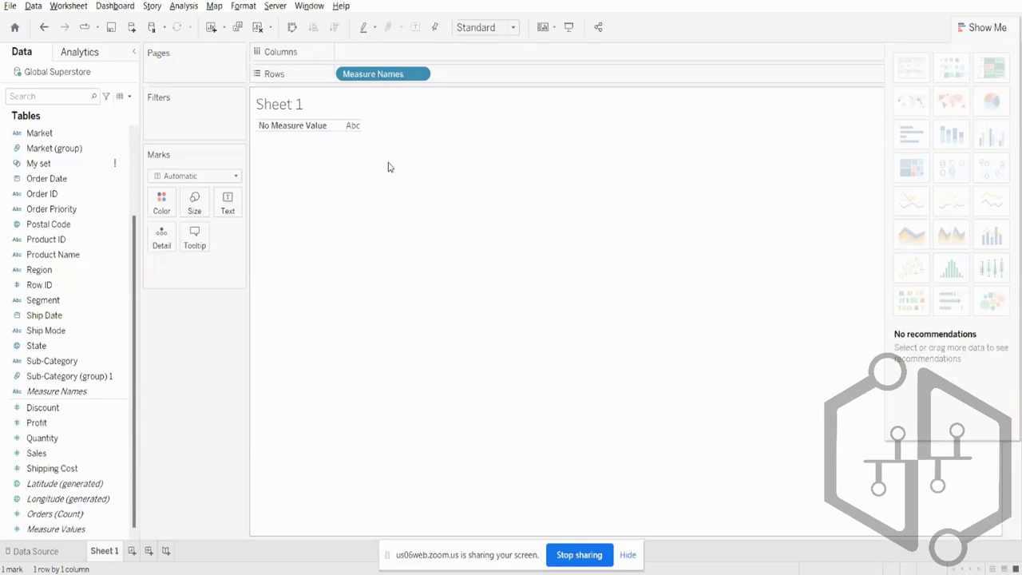
pyautogui.moveTo(39, 530); pyautogui.dragTo(222, 206)
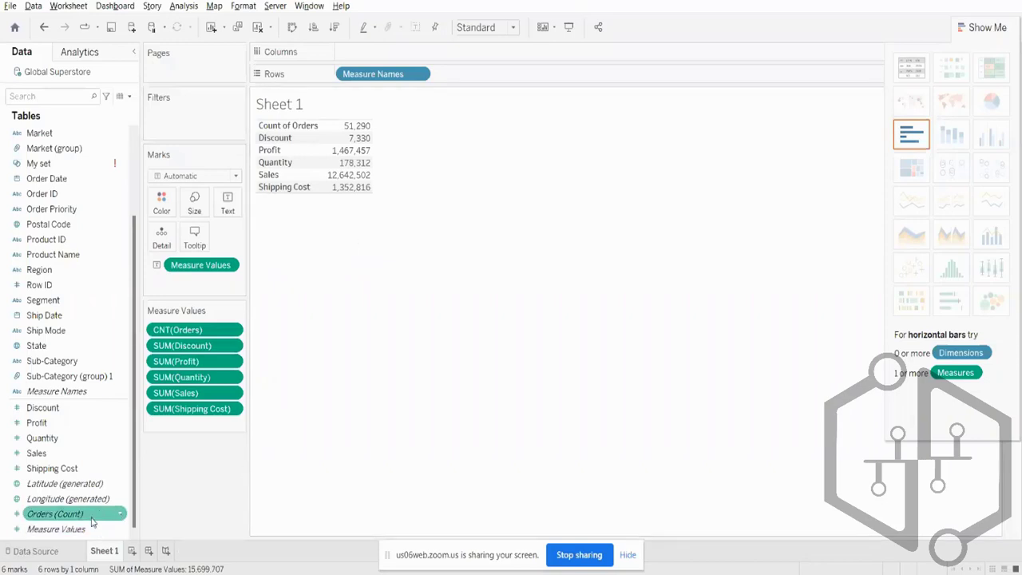
# - Convert the measures table to a horizontal bar chart and swap its rows and columns
pyautogui.moveTo(91, 522)
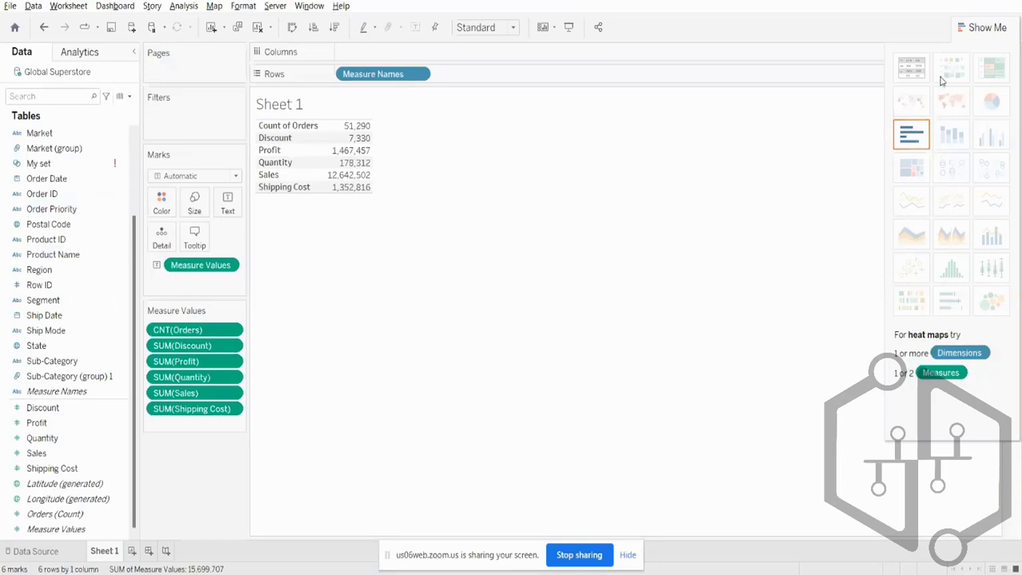
pyautogui.click(909, 140)
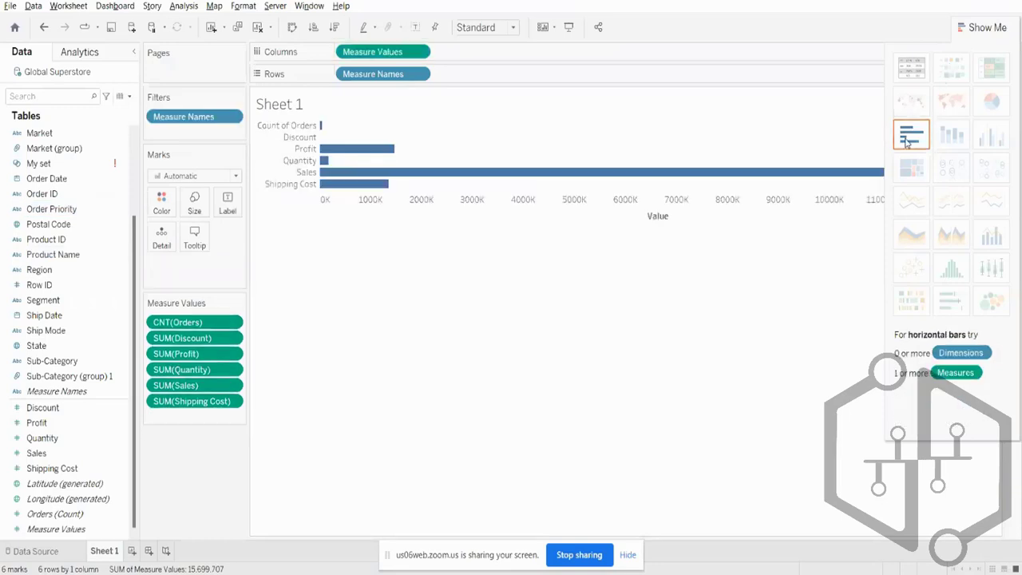
pyautogui.click(293, 29)
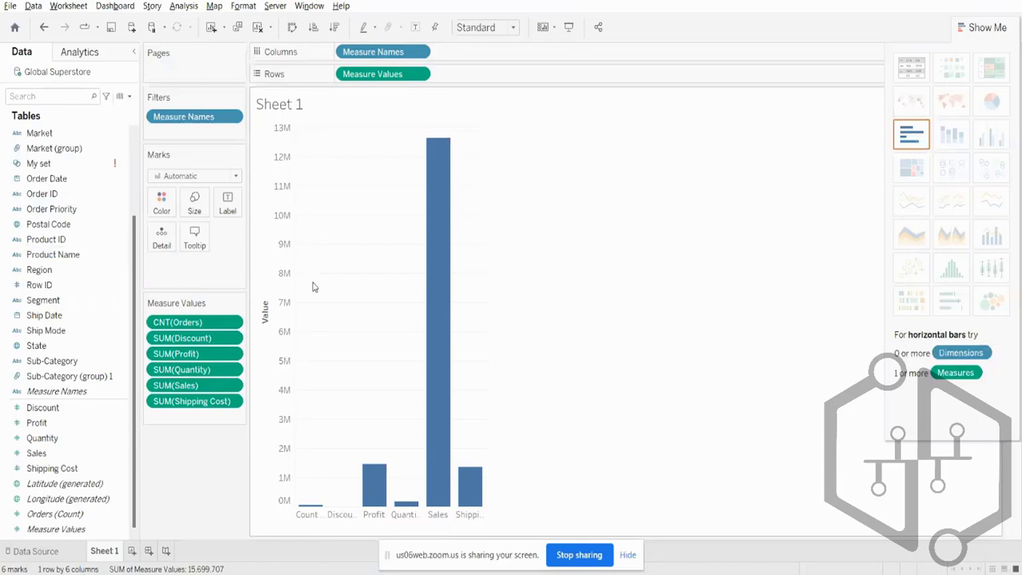
# - Clear the measures bar chart from the worksheet
pyautogui.click(112, 528)
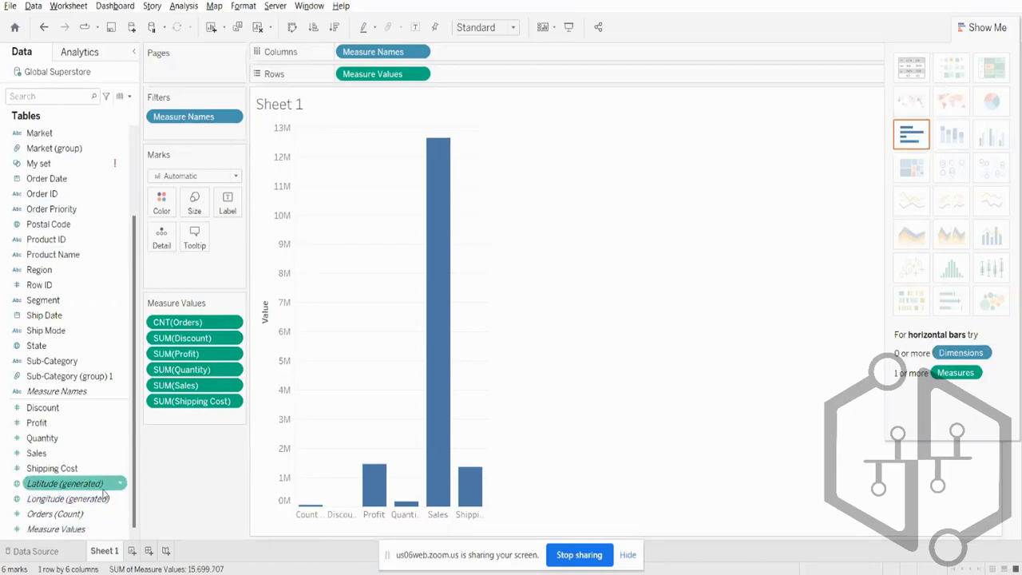
pyautogui.click(260, 28)
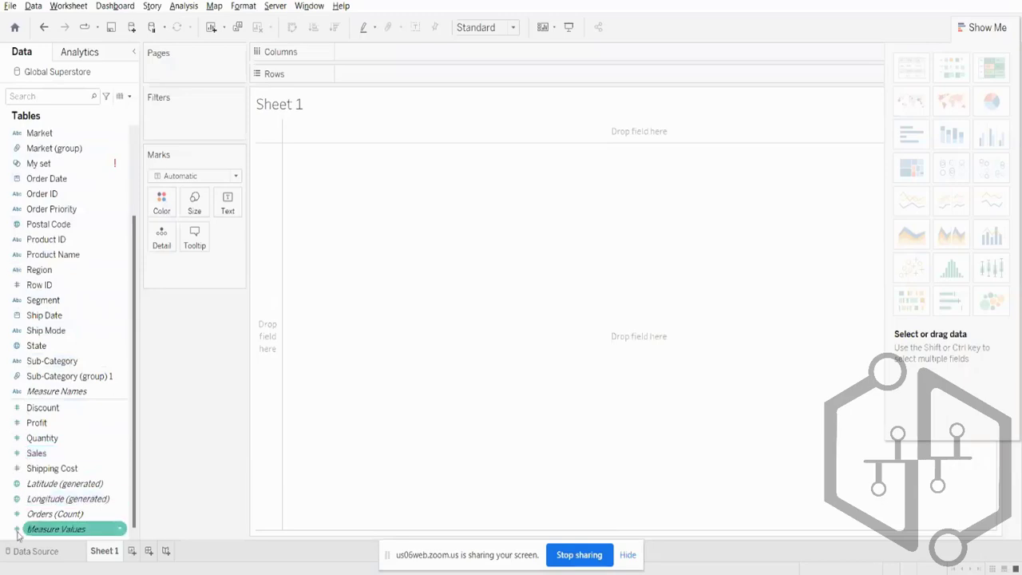
pyautogui.click(26, 411)
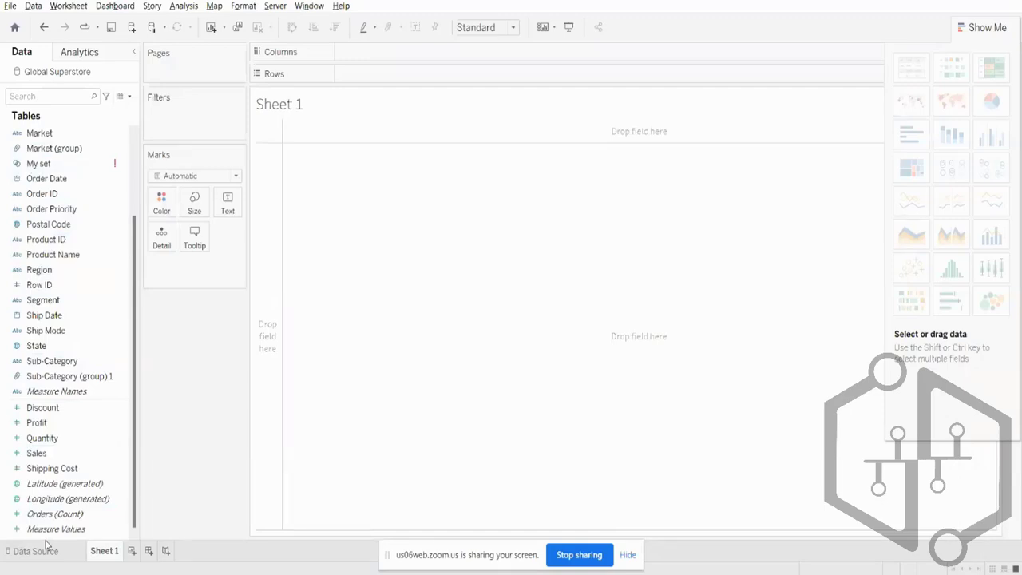
# - Remove the Category Hierarchy so that Category and Sub-Category (group) are separate fields
pyautogui.moveTo(11, 421); pyautogui.dragTo(40, 133)
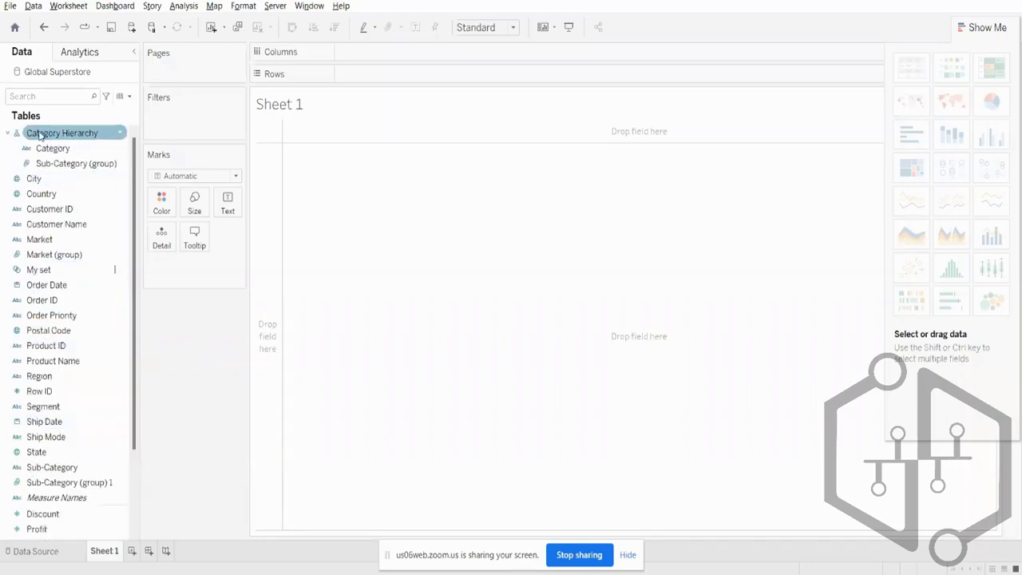
pyautogui.rightClick(40, 132)
pyautogui.click(85, 213)
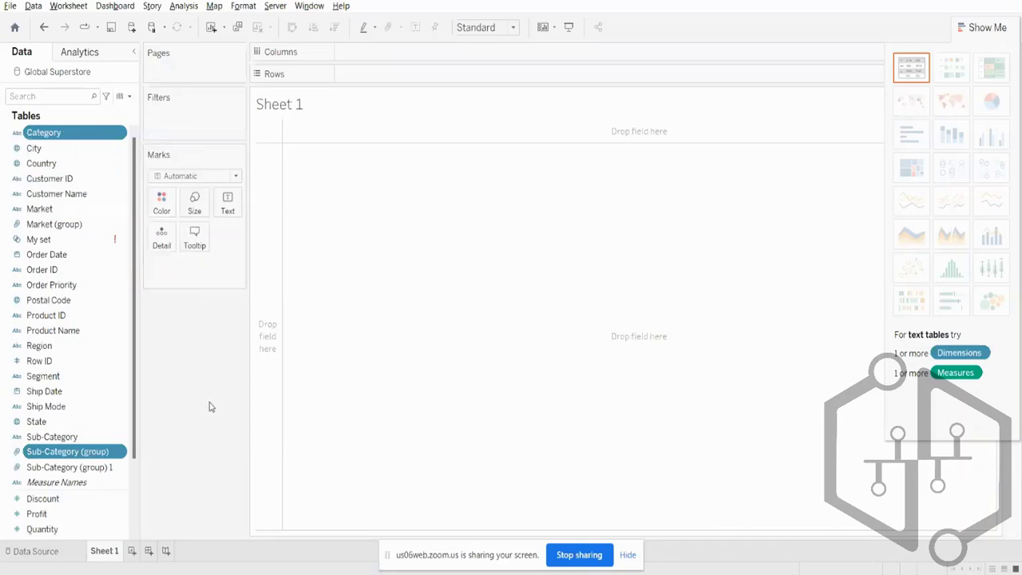
pyautogui.rightClick(80, 453)
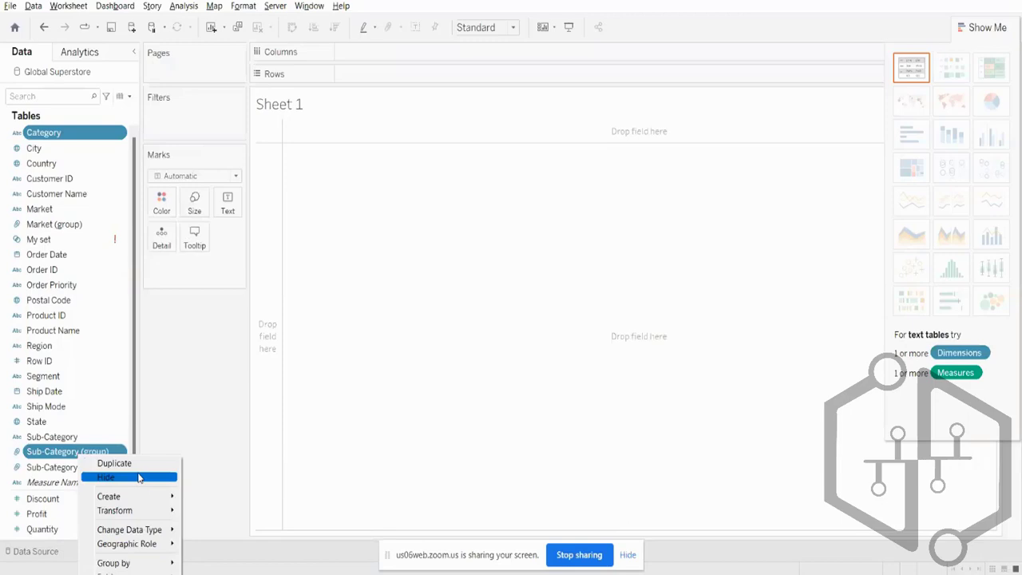
pyautogui.click(171, 363)
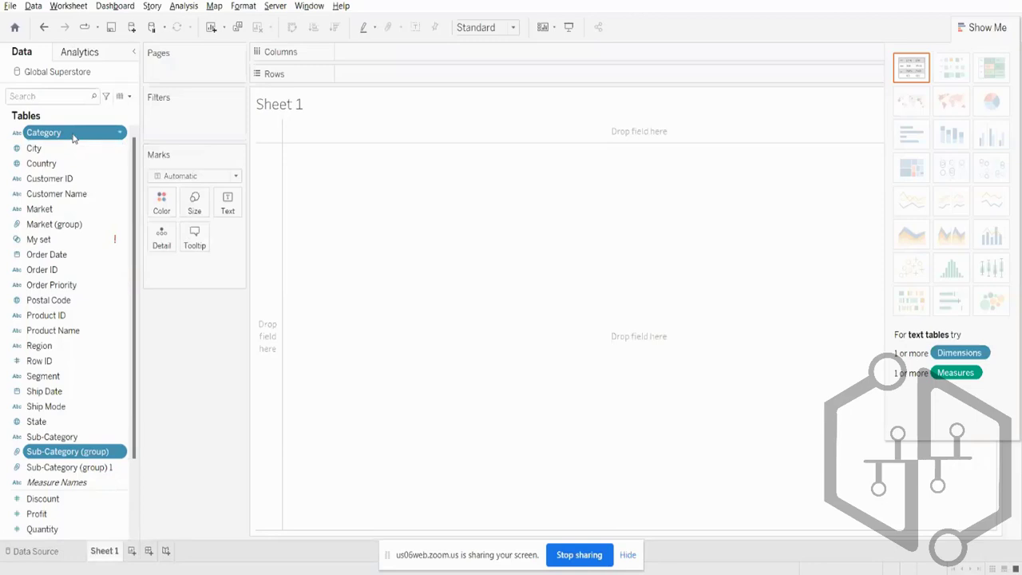
# - Try Category with Sub-Category (group) on Columns, reduce the view to Category on Rows, and empty the worksheet
pyautogui.moveTo(74, 138); pyautogui.dragTo(426, 60)
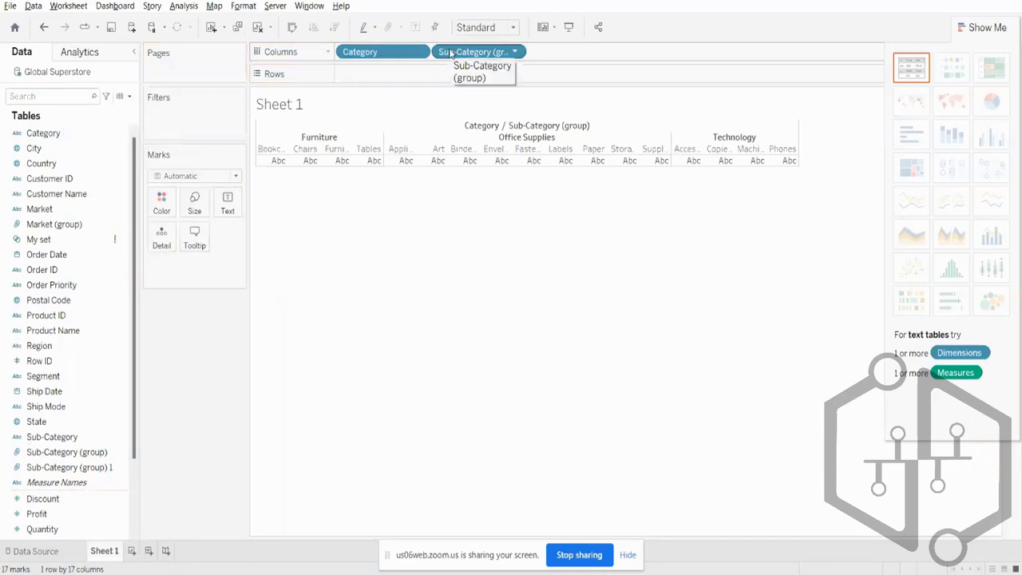
pyautogui.moveTo(458, 53); pyautogui.dragTo(406, 80)
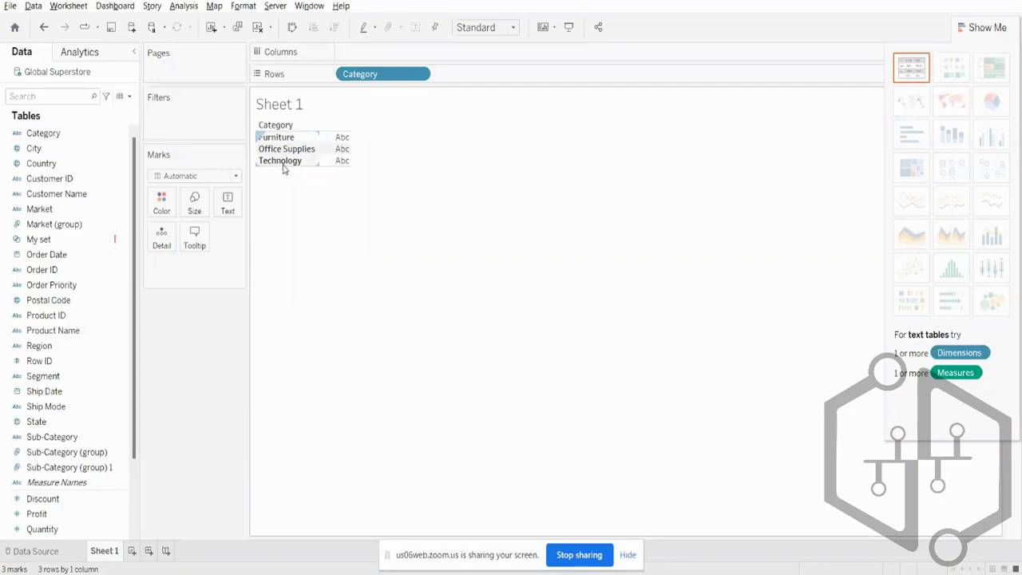
pyautogui.moveTo(388, 74); pyautogui.dragTo(104, 99)
pyautogui.click(83, 437)
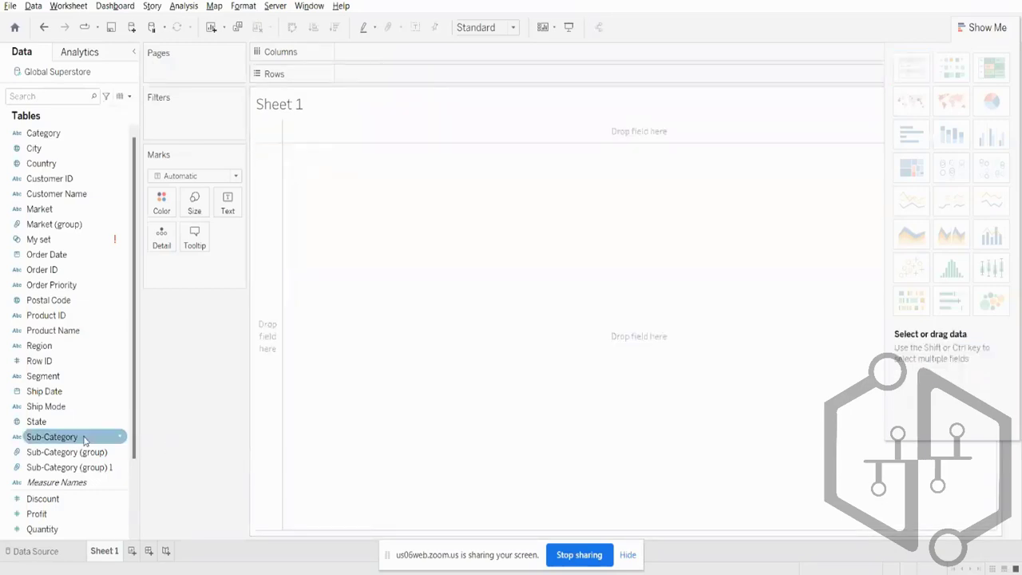
pyautogui.click(52, 500)
pyautogui.click(52, 438)
pyautogui.click(52, 423)
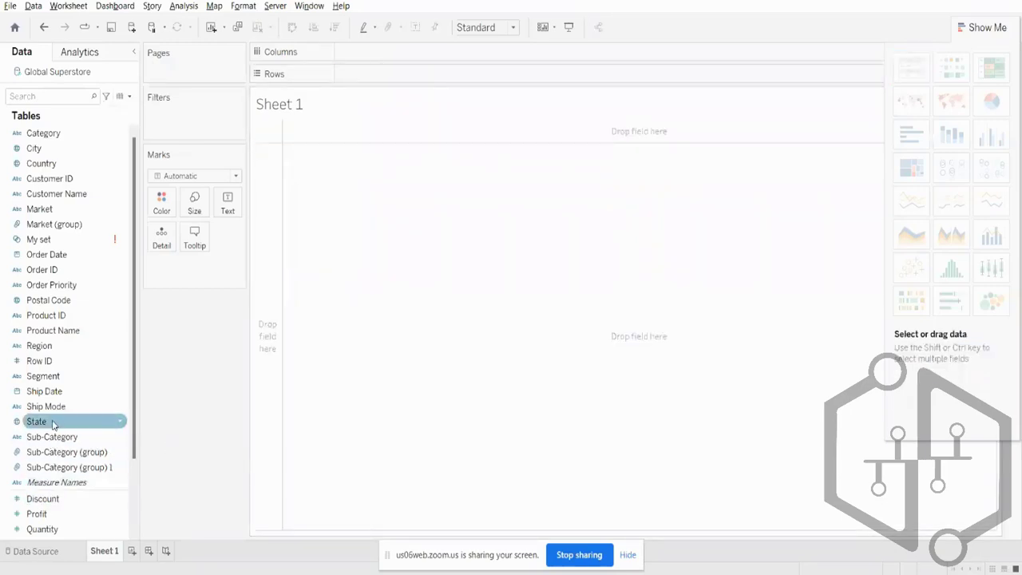
# - Try Sales alone on Rows and remove it from the view again
pyautogui.click(43, 498)
pyautogui.scroll(-2, 53, 400)
pyautogui.click(37, 423)
pyautogui.click(52, 468)
pyautogui.moveTo(52, 468); pyautogui.dragTo(397, 77)
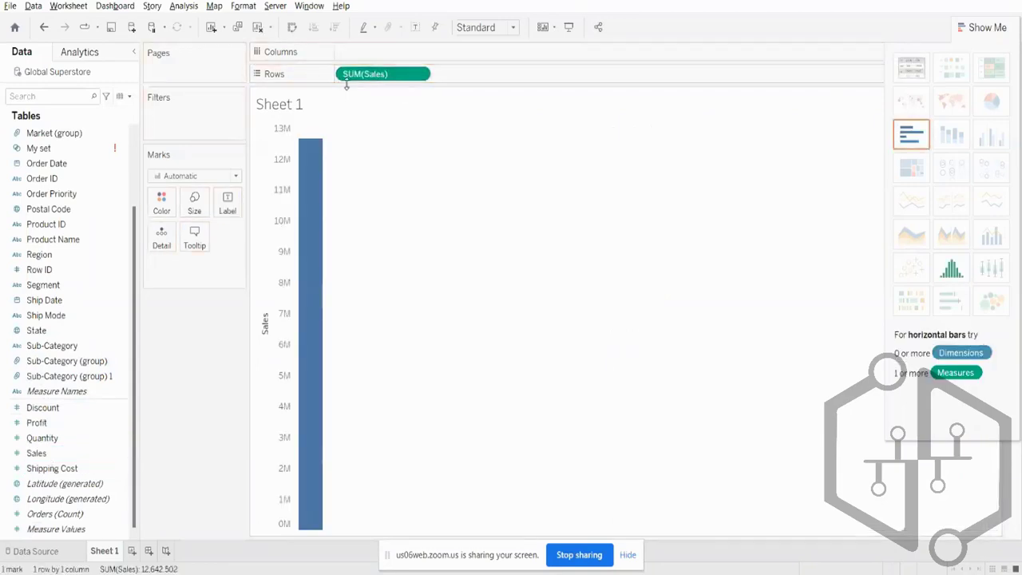
pyautogui.moveTo(335, 134)
pyautogui.moveTo(379, 73); pyautogui.dragTo(346, 4)
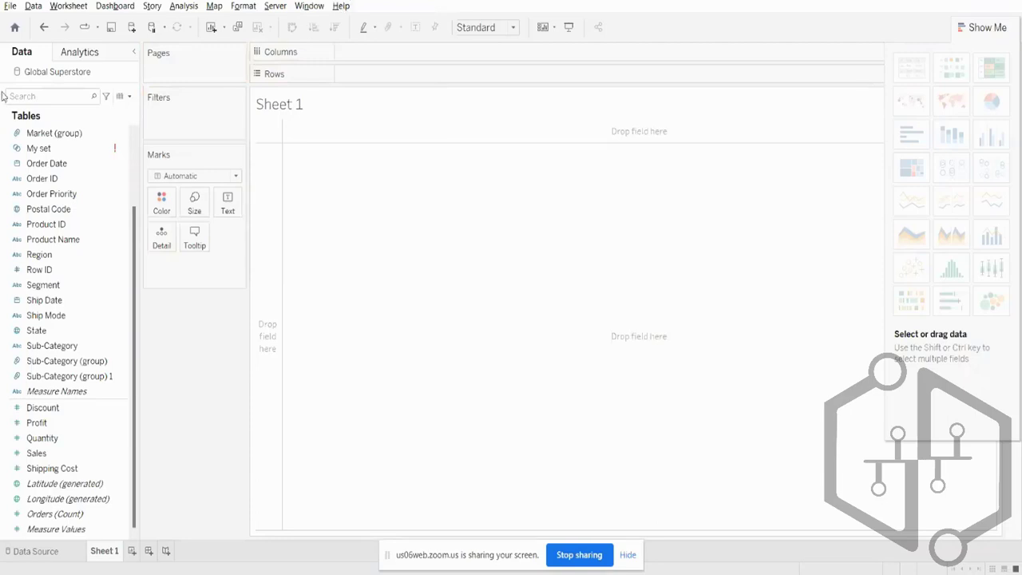
# - Build a horizontal bar chart with Sub-Category on Rows and Sales on Columns, sorted in descending order
pyautogui.moveTo(72, 346); pyautogui.dragTo(404, 78)
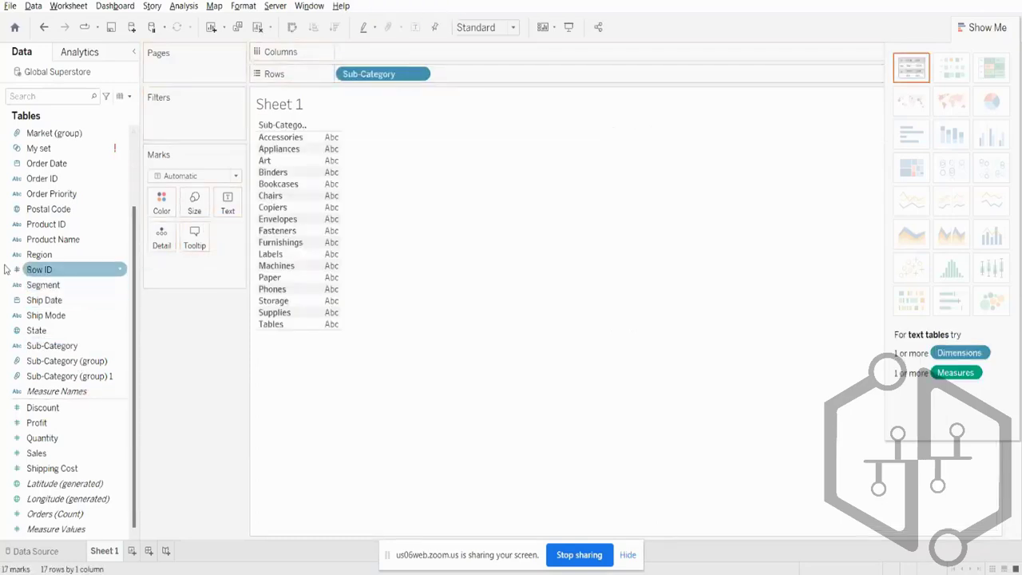
pyautogui.moveTo(46, 453); pyautogui.dragTo(378, 51)
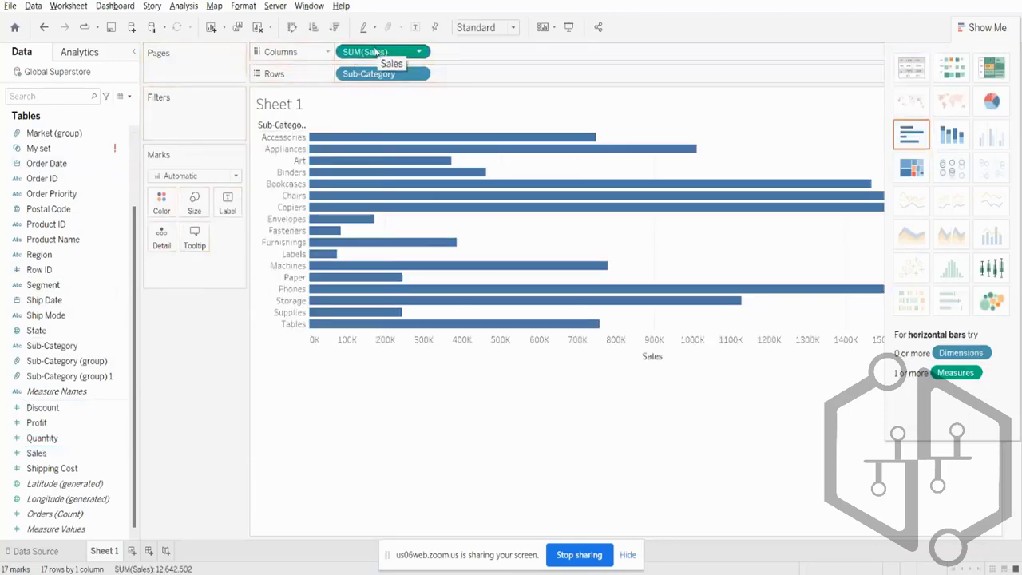
pyautogui.click(334, 28)
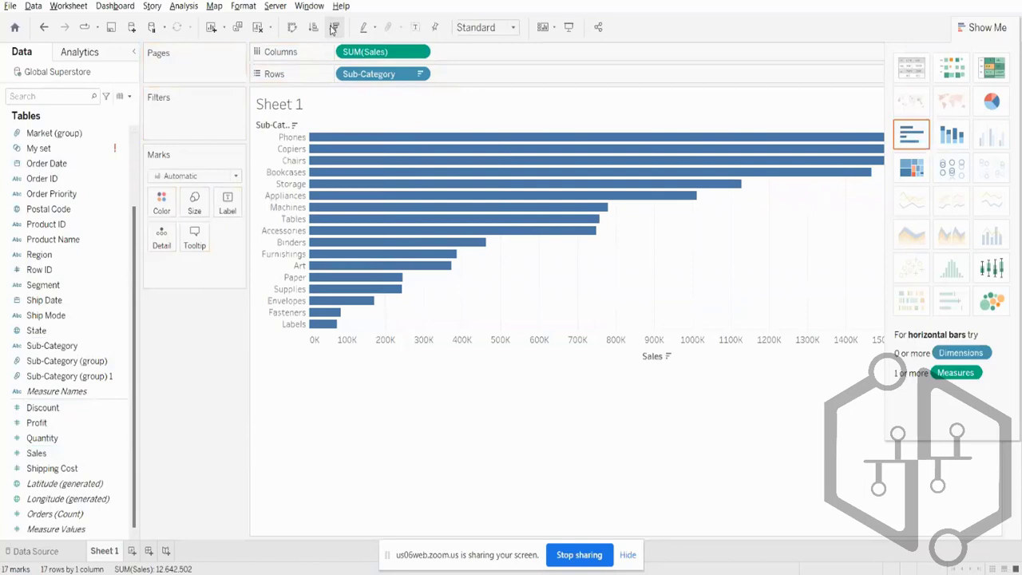
# - Hide the chart recommendations and show mark labels on the Sub-Category bars
pyautogui.click(1001, 27)
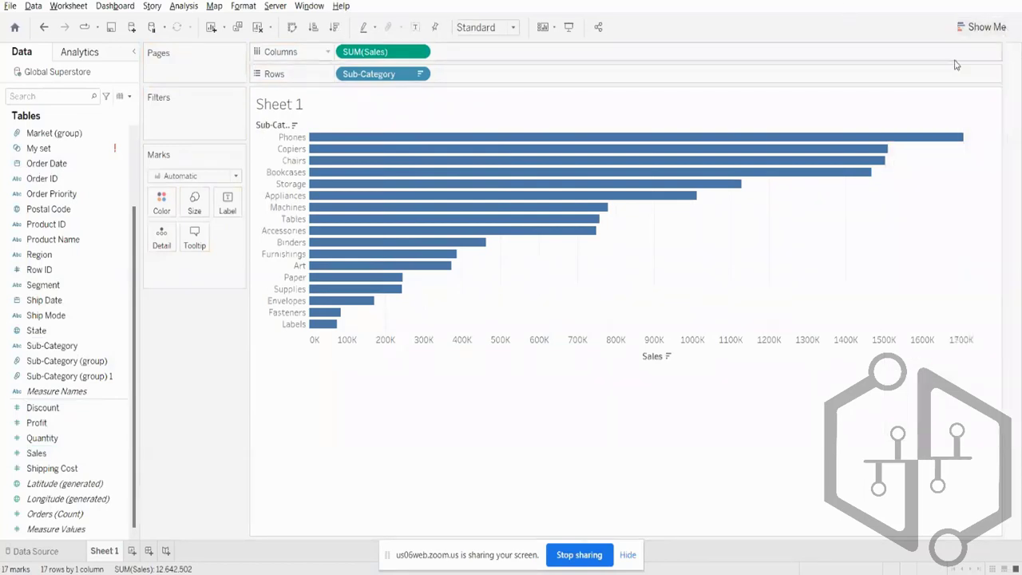
pyautogui.click(412, 28)
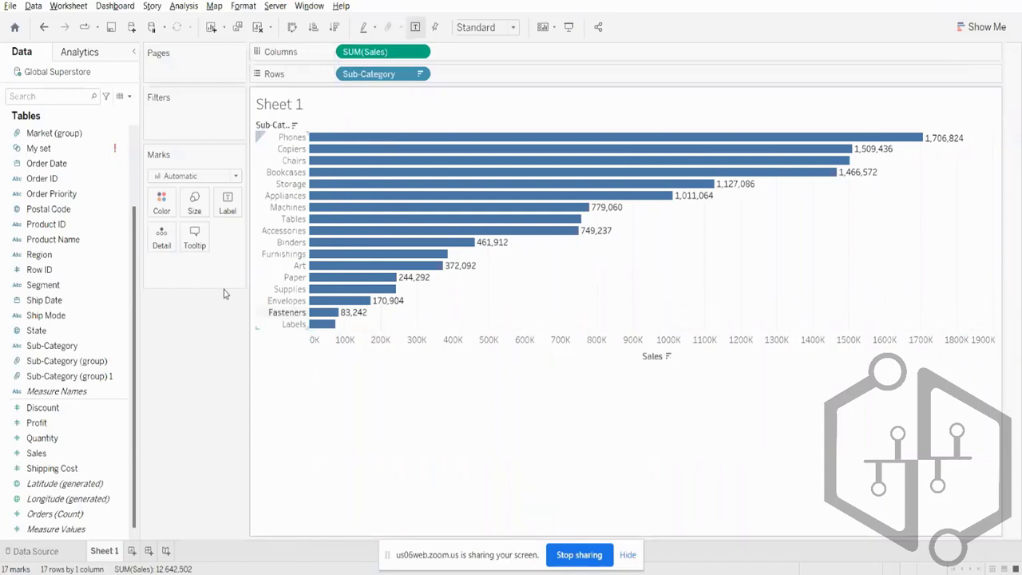
# - Color the Sub-Category bars by Category and inspect the details of individual bars
pyautogui.scroll(3, 53, 140)
pyautogui.moveTo(53, 139); pyautogui.dragTo(166, 206)
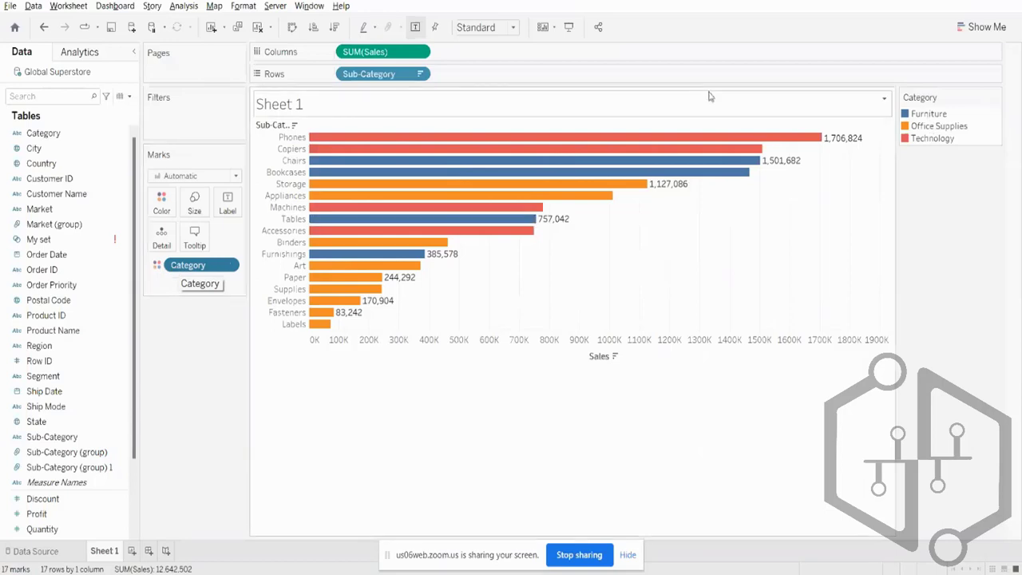
pyautogui.moveTo(797, 140)
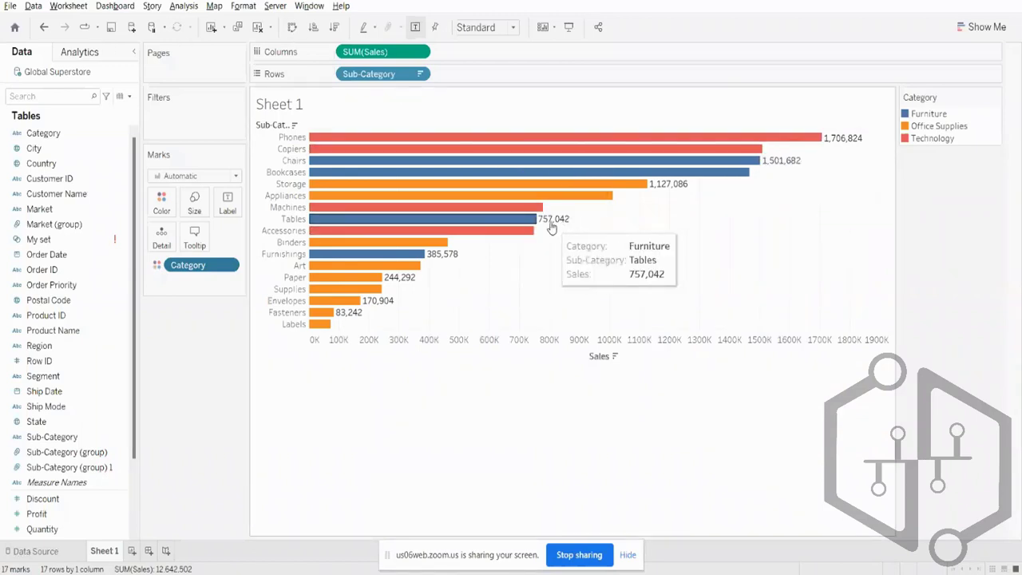
pyautogui.moveTo(685, 195)
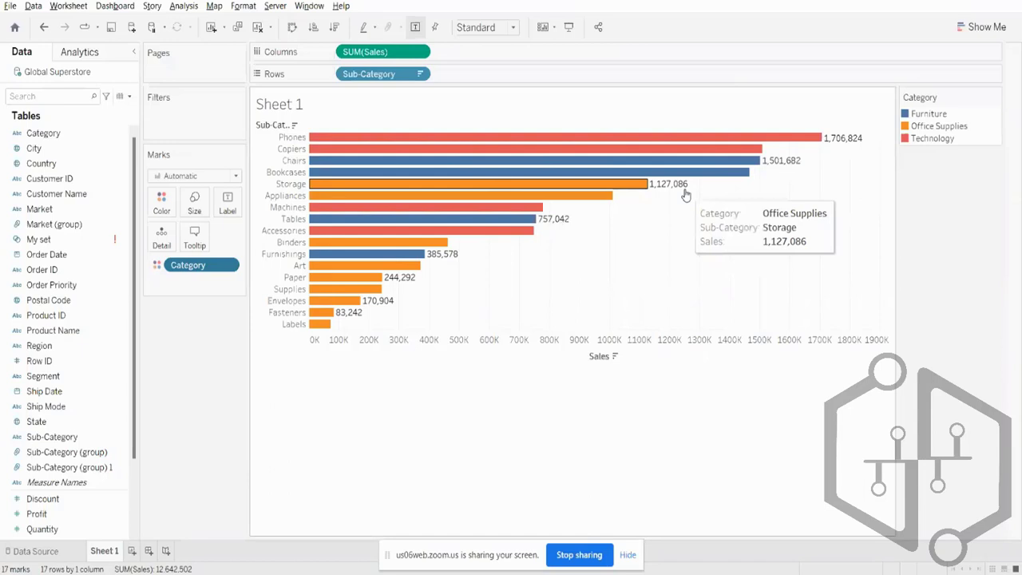
# - Swap the chart's rows and columns to vertical bars and swap them back to horizontal
pyautogui.click(292, 29)
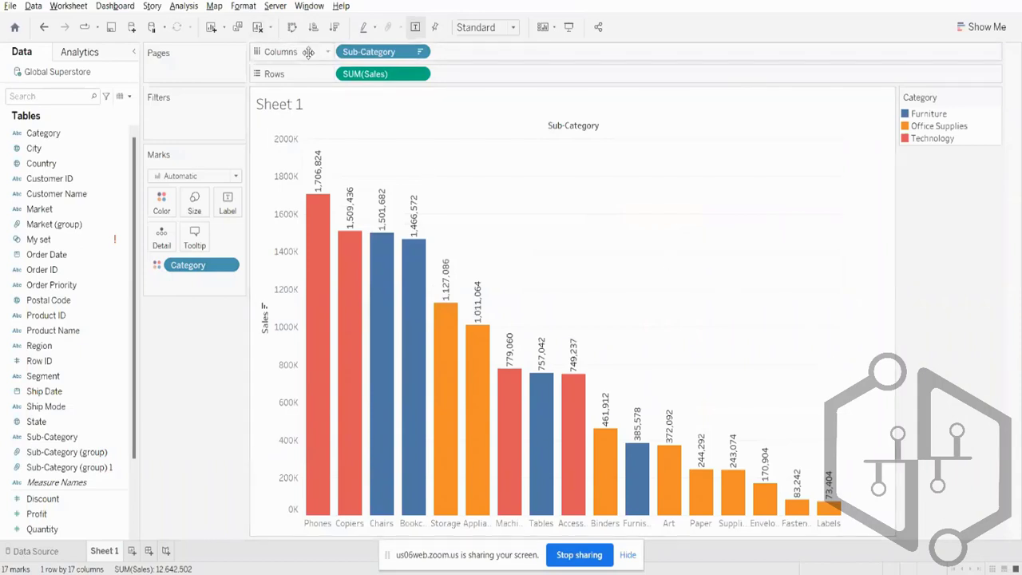
pyautogui.click(292, 29)
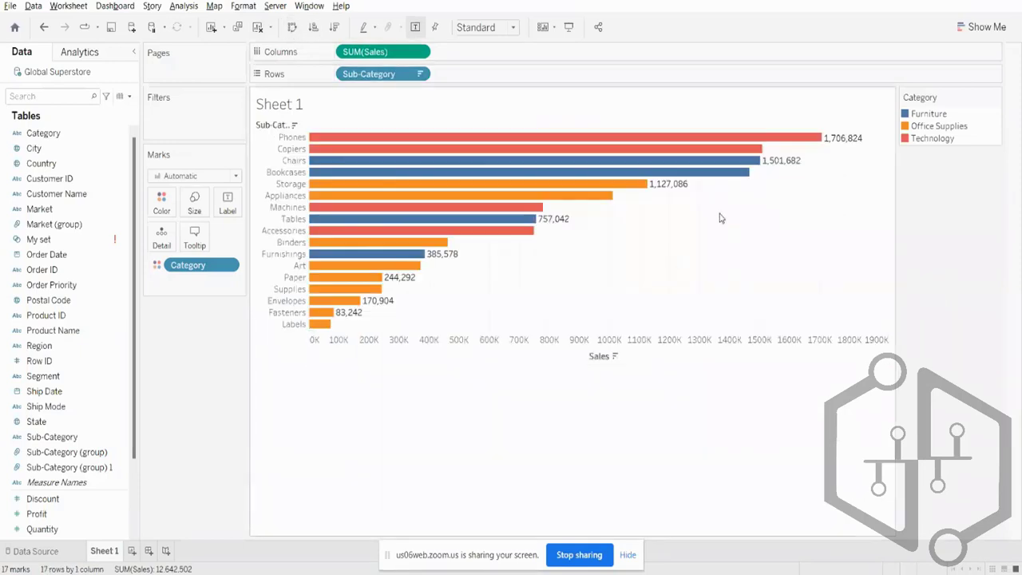
pyautogui.moveTo(586, 201)
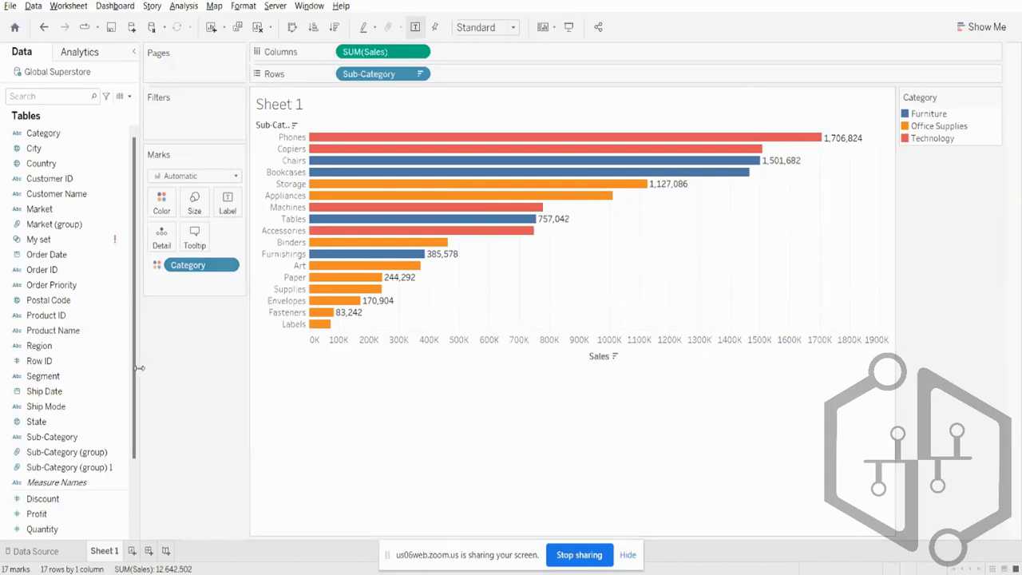
# - Replace Category with Sales as the color of the bars and inspect the resulting shading
pyautogui.moveTo(189, 267); pyautogui.dragTo(182, 409)
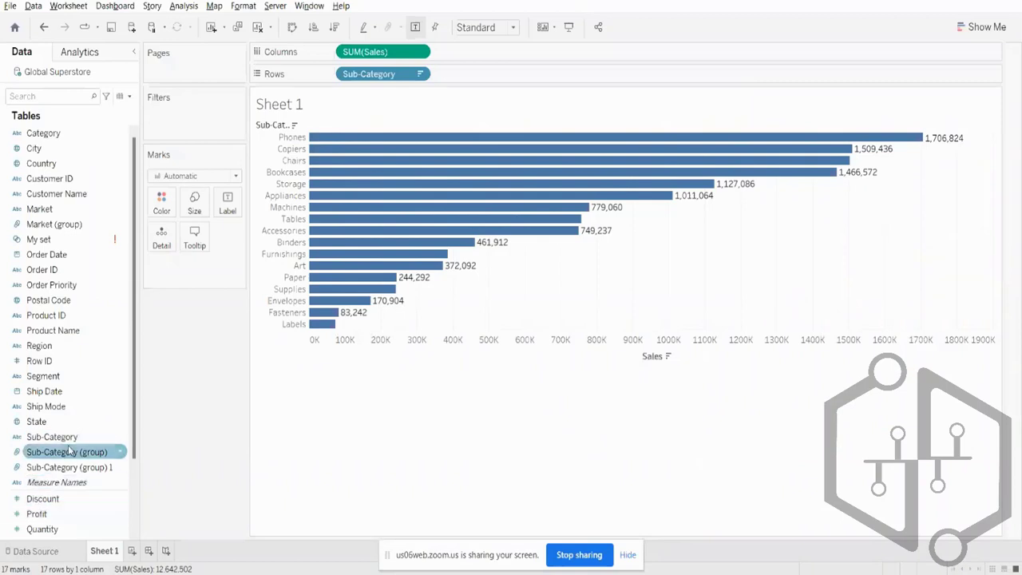
pyautogui.scroll(-2, 49, 483)
pyautogui.moveTo(36, 453)
pyautogui.mouseDown()
pyautogui.moveTo(120, 431)
pyautogui.moveTo(182, 284)
pyautogui.moveTo(163, 206)
pyautogui.mouseUp()
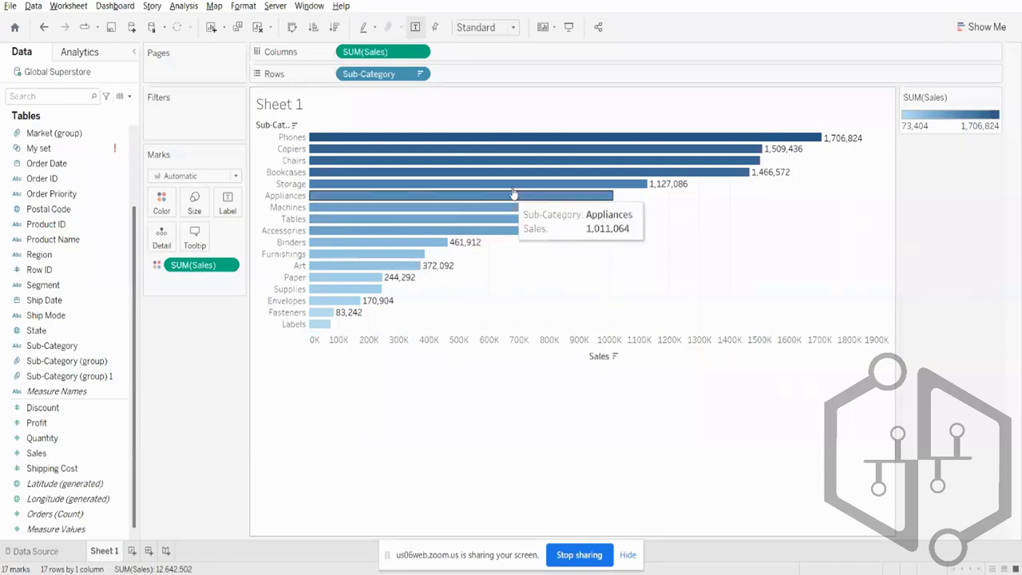
pyautogui.moveTo(757, 151)
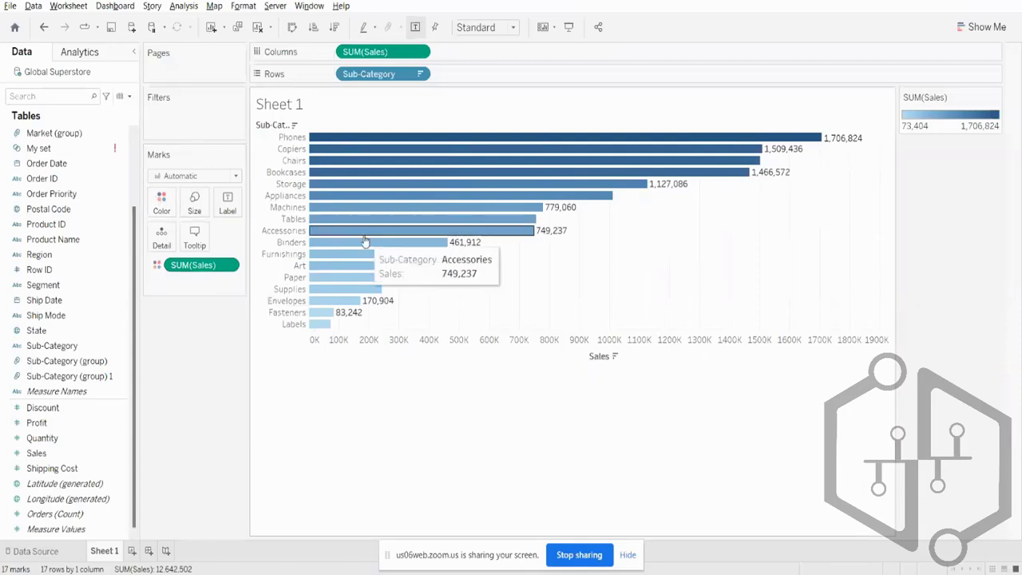
# - Take Sales off the bars' color and color them by Category instead
pyautogui.moveTo(204, 265); pyautogui.dragTo(90, 203)
pyautogui.scroll(2, 90, 203)
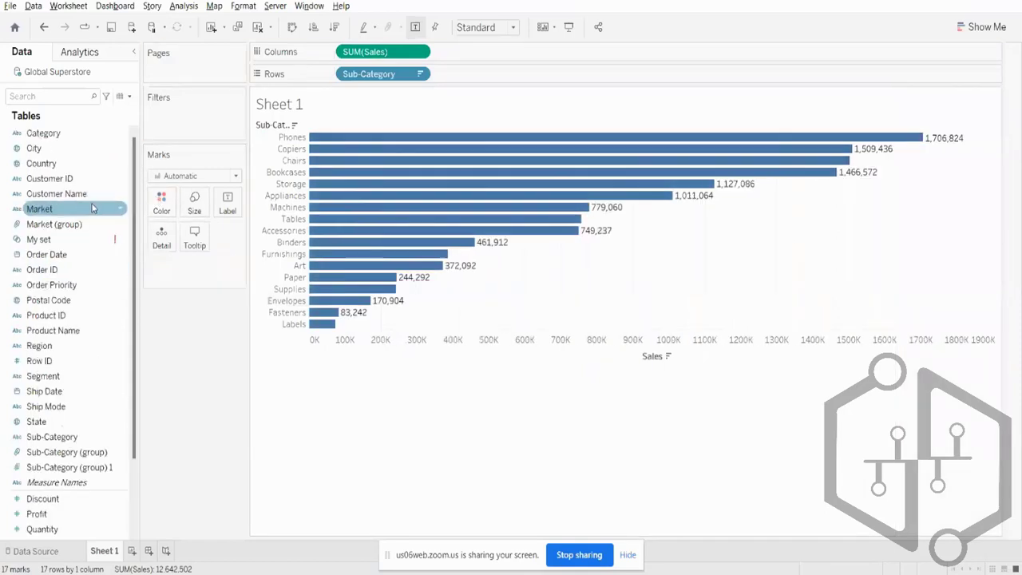
pyautogui.moveTo(79, 139); pyautogui.dragTo(161, 203)
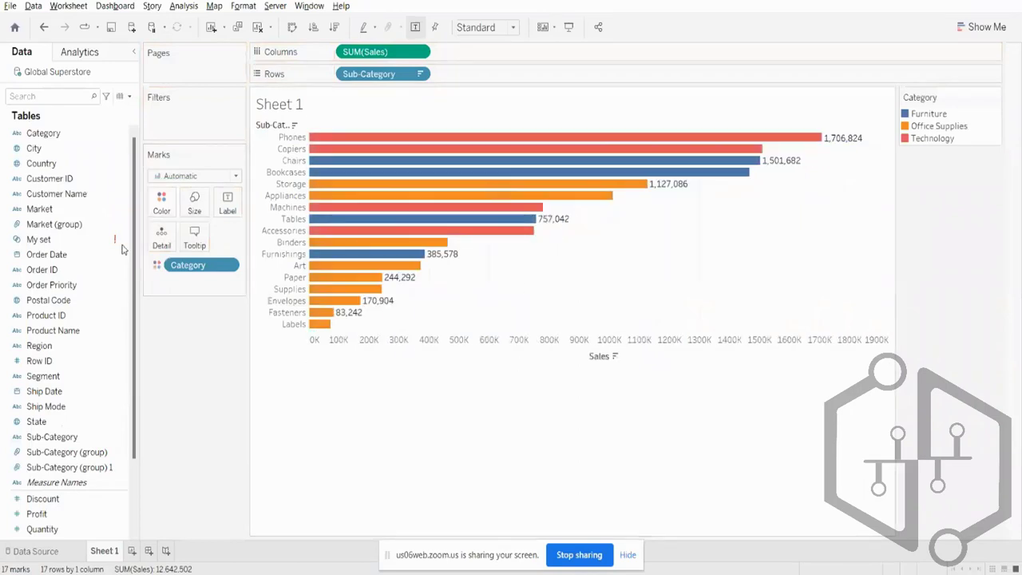
# - Color the bars by Market in place of Category and inspect the Market segments of the Phones bar
pyautogui.moveTo(206, 268); pyautogui.dragTo(163, 202)
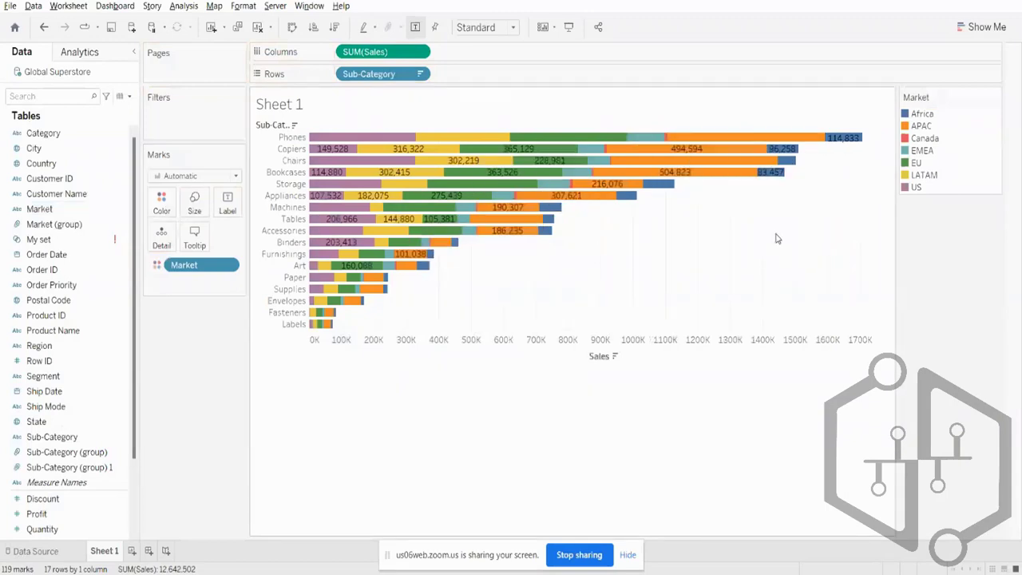
pyautogui.click(628, 556)
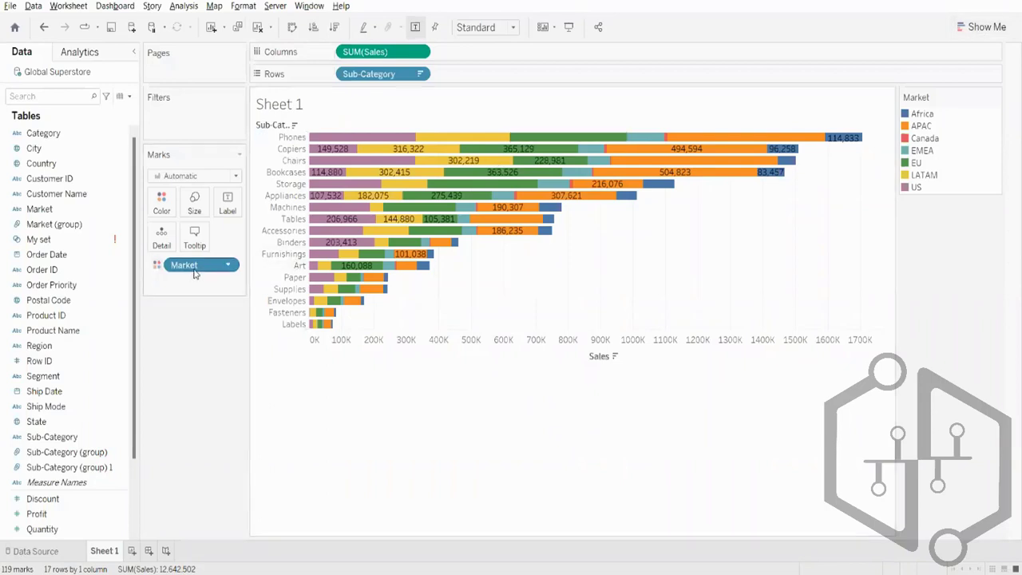
pyautogui.moveTo(443, 144)
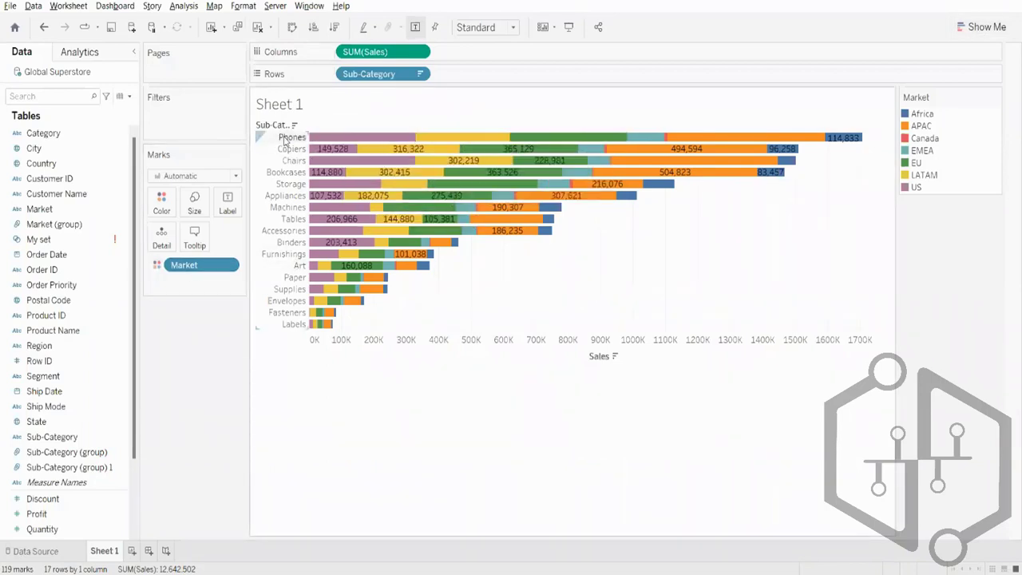
pyautogui.moveTo(837, 140)
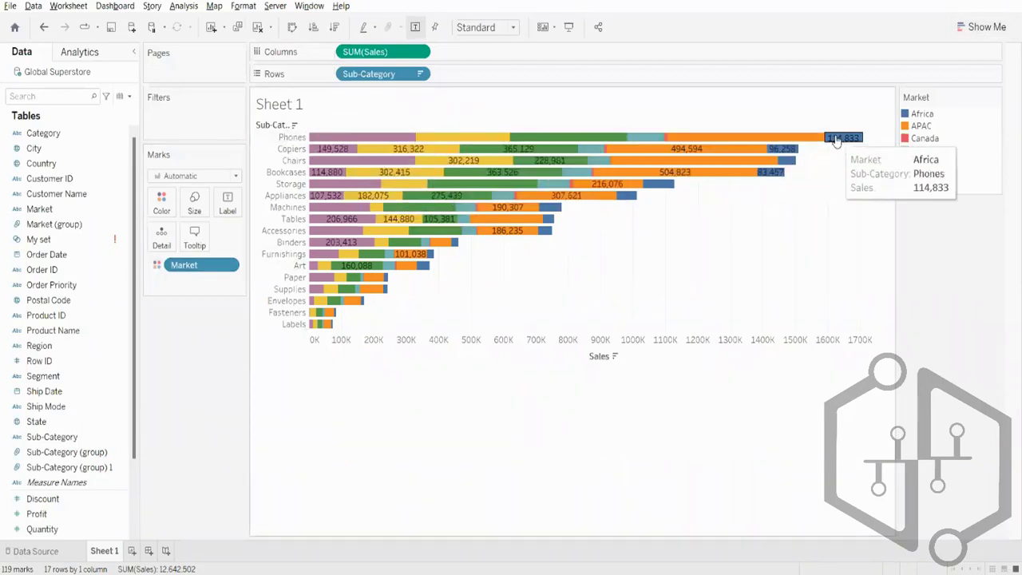
# - Try the Market and Sub-Category sales as a treemap, circle views, stacked bars and side-by-side bars
pyautogui.click(991, 27)
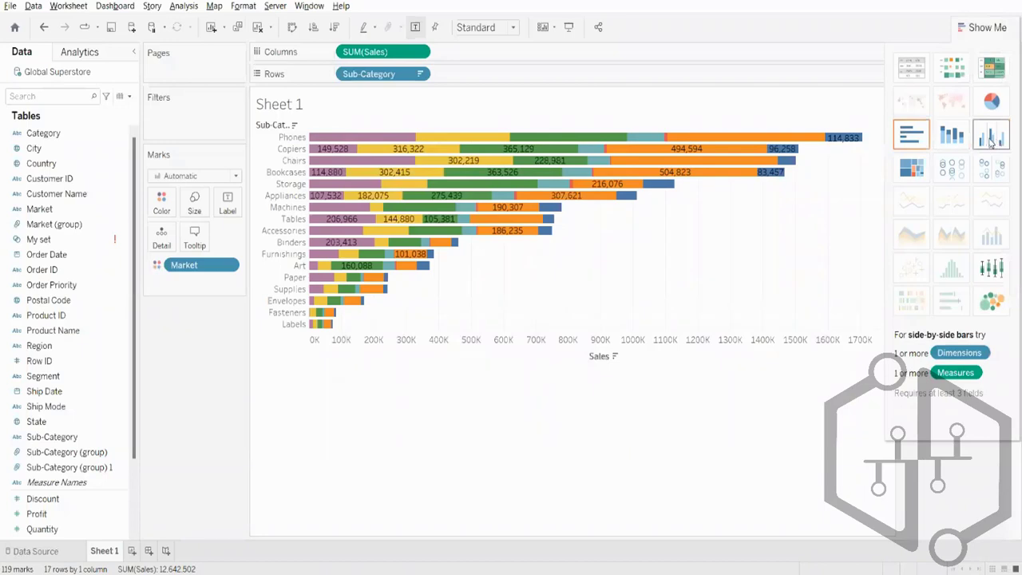
pyautogui.click(908, 171)
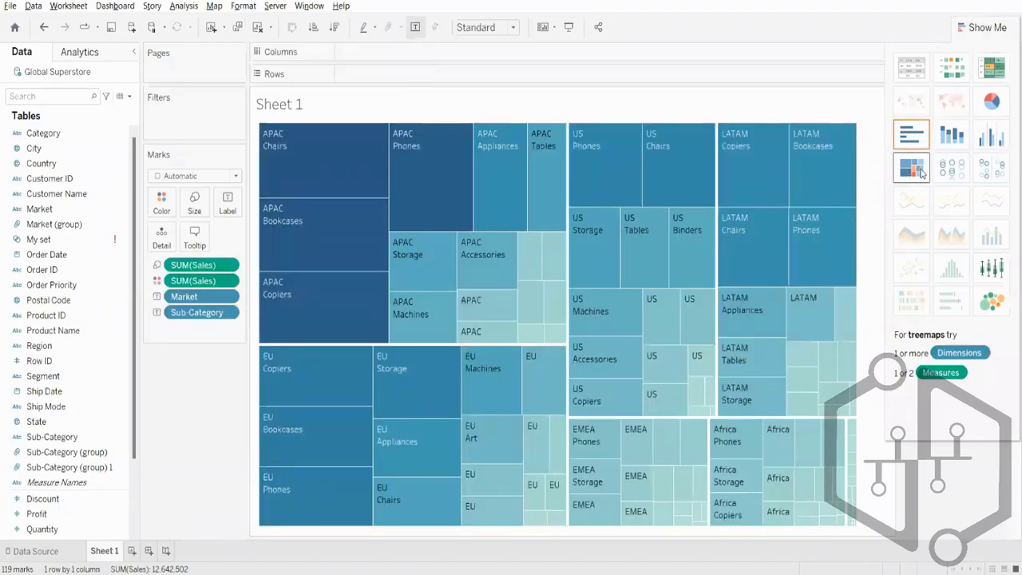
pyautogui.click(950, 169)
pyautogui.click(951, 136)
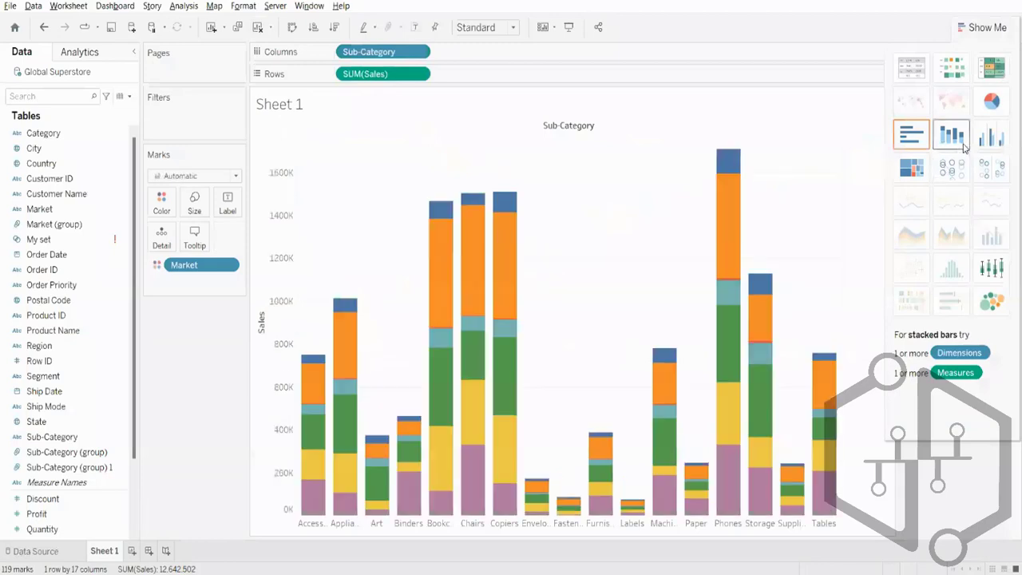
pyautogui.click(1002, 144)
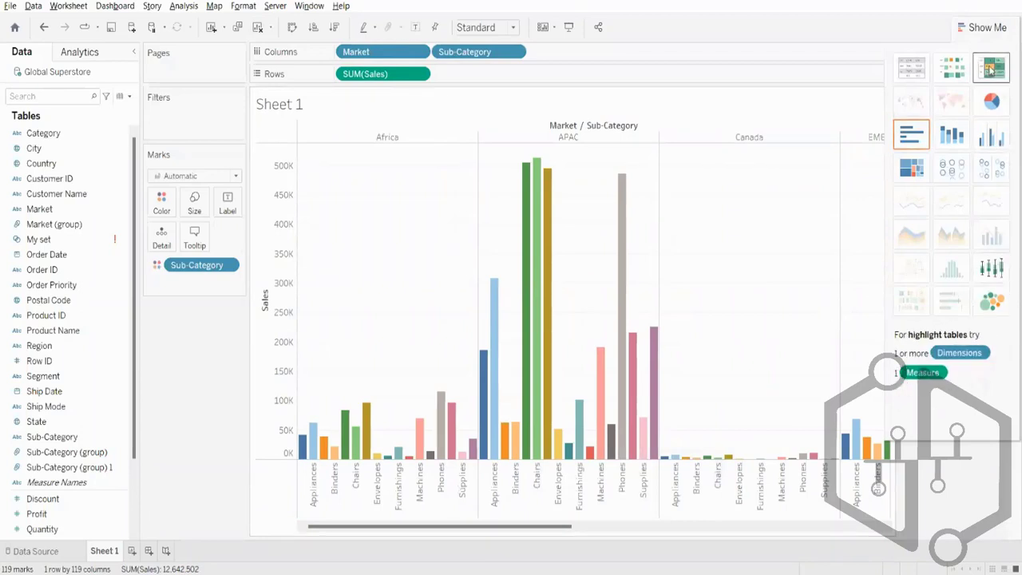
# - Try the same sales data as packed bubbles, a heat map and a highlight table
pyautogui.click(992, 303)
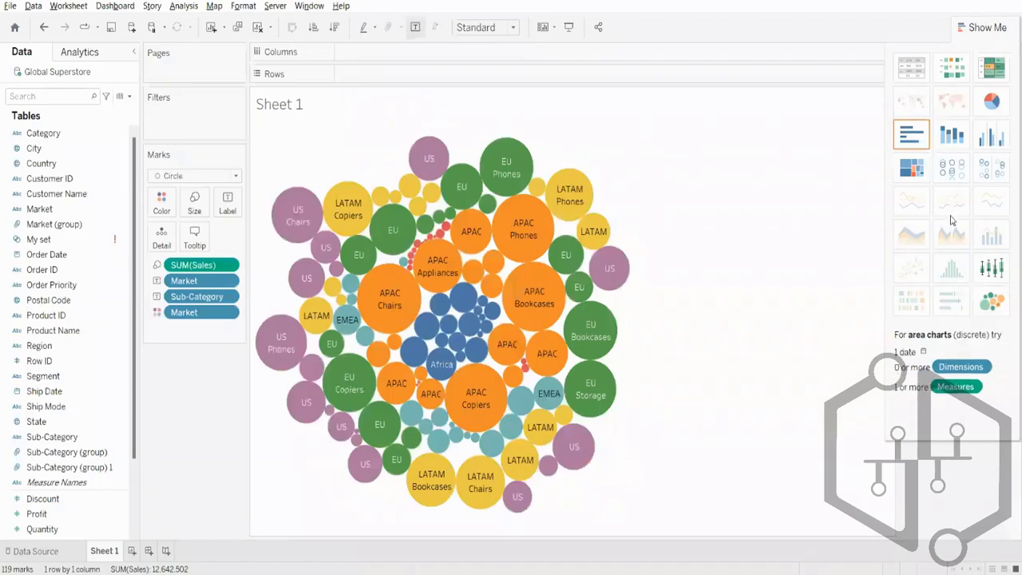
pyautogui.click(951, 73)
pyautogui.click(995, 77)
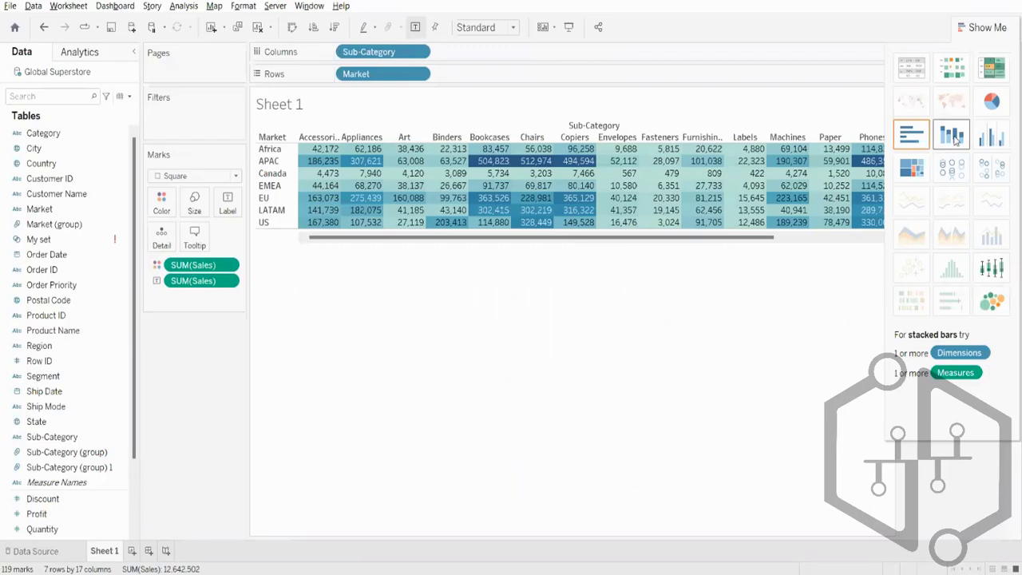
# - Convert the highlight table to stacked bars and on to horizontal bars, and hide the chart recommendations
pyautogui.click(957, 140)
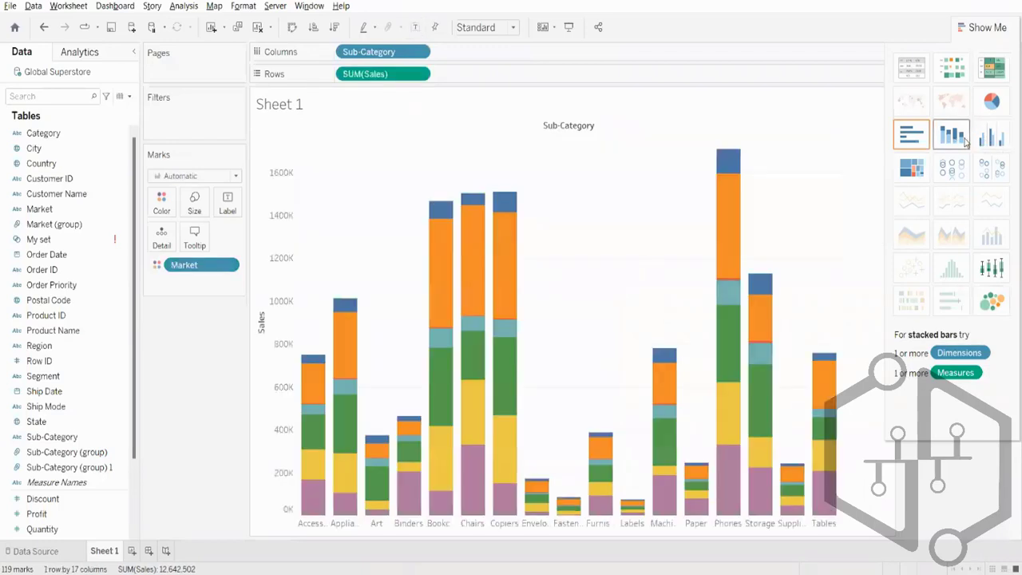
pyautogui.click(923, 141)
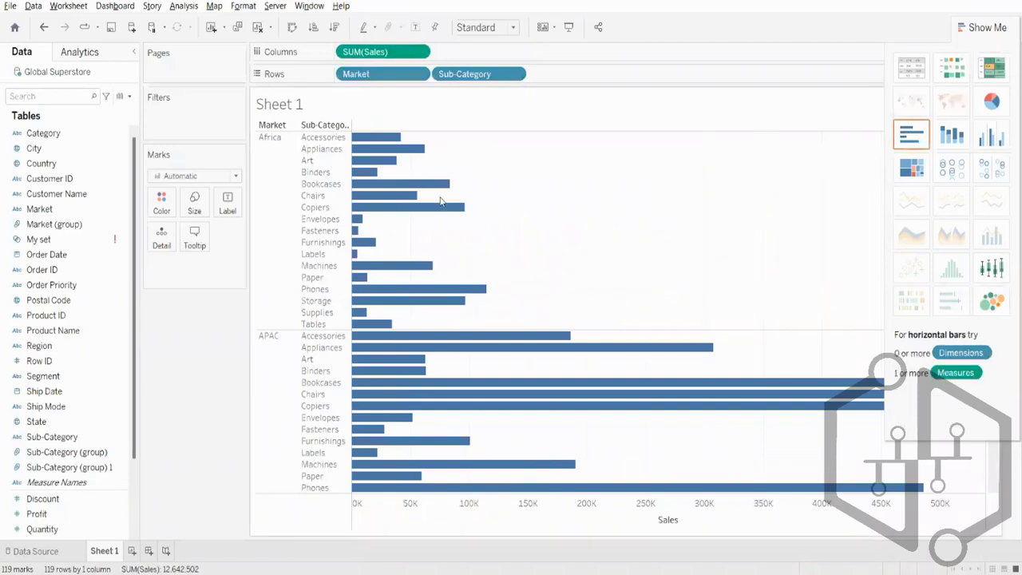
pyautogui.click(980, 27)
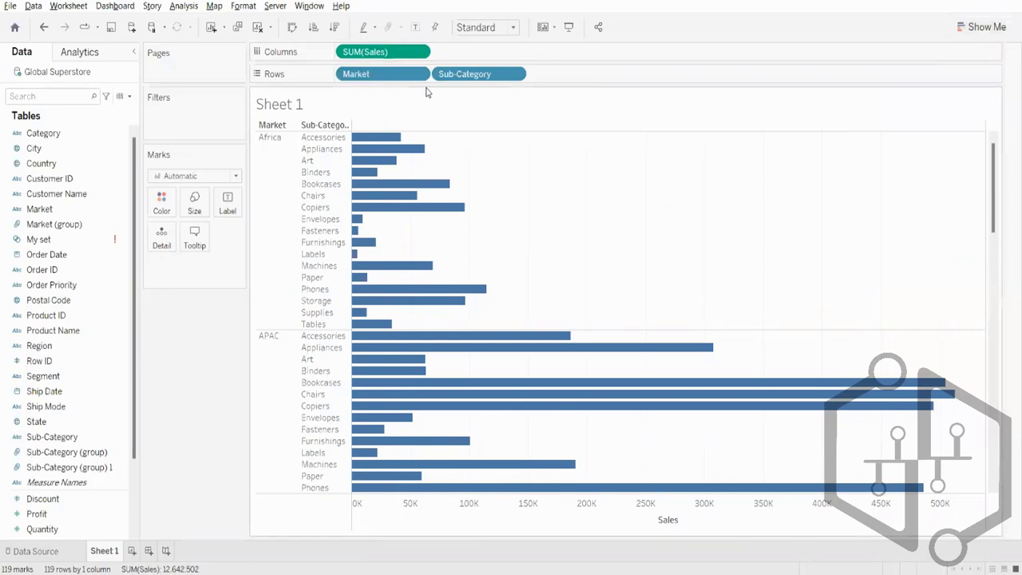
# - Clear the horizontal bar chart from the worksheet and plot State on a map
pyautogui.click(257, 27)
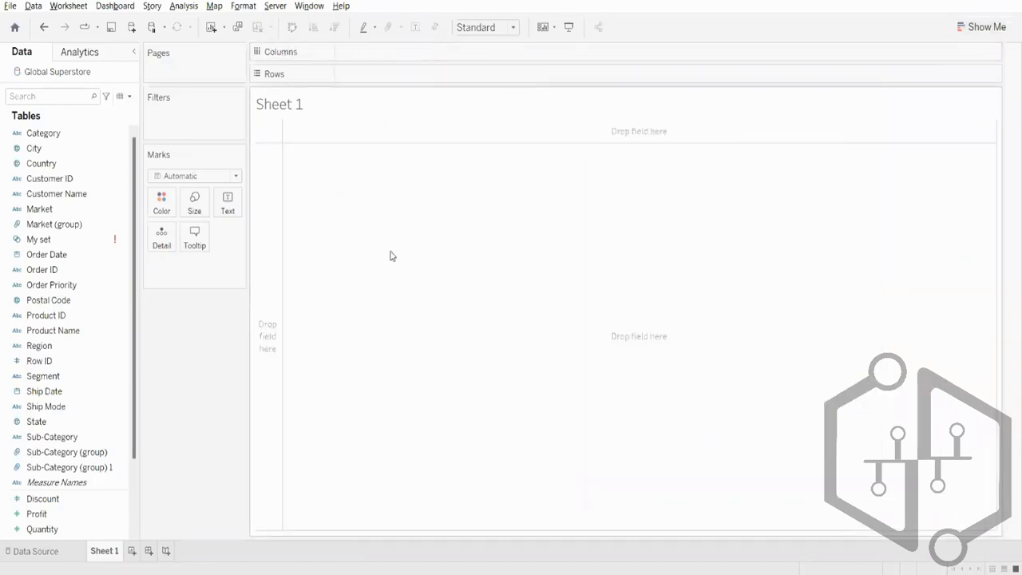
pyautogui.click(50, 424)
pyautogui.doubleClick(51, 423)
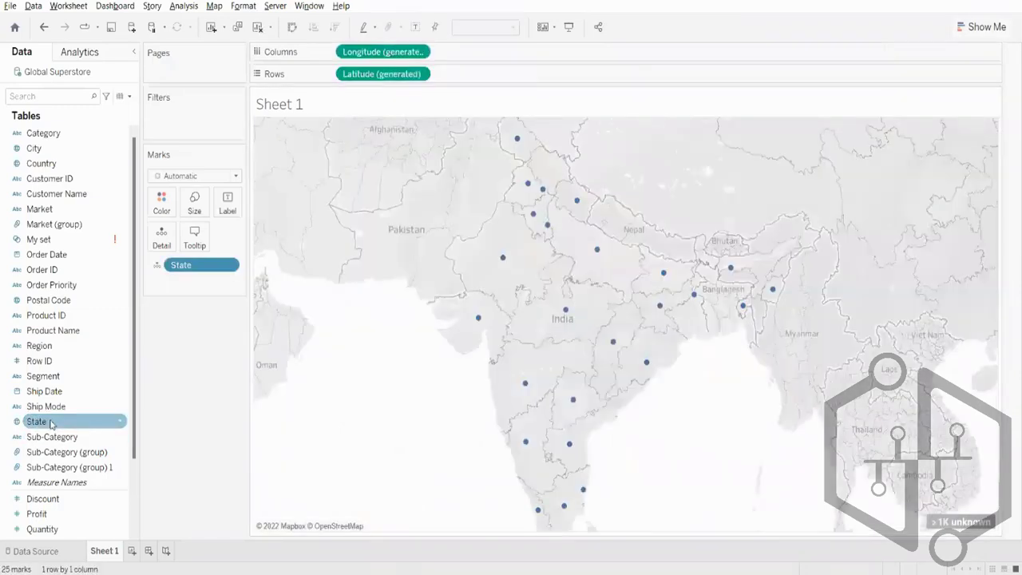
# - Empty the worksheet of the State map and rebuild the map from the State field
pyautogui.click(257, 27)
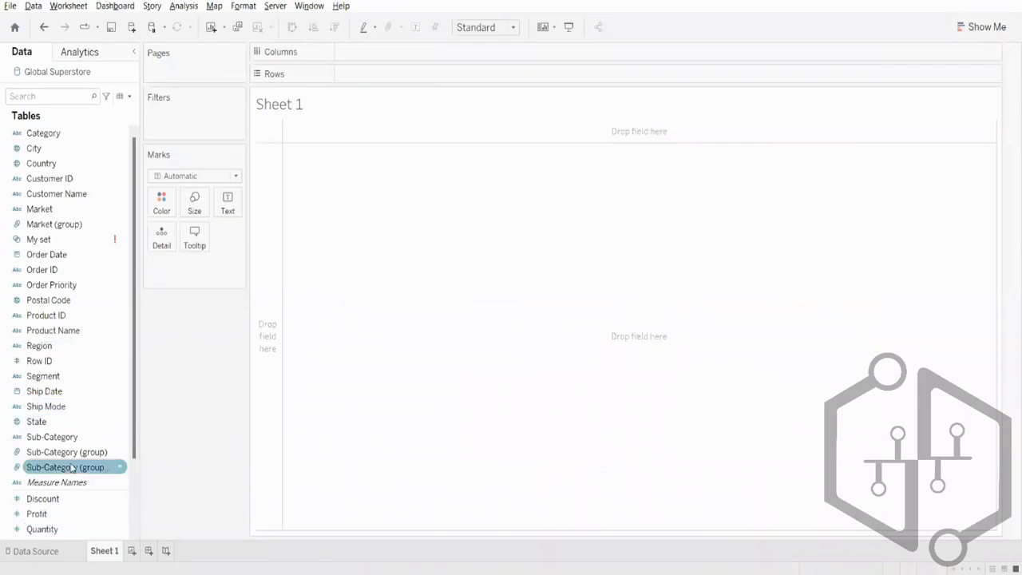
pyautogui.doubleClick(46, 422)
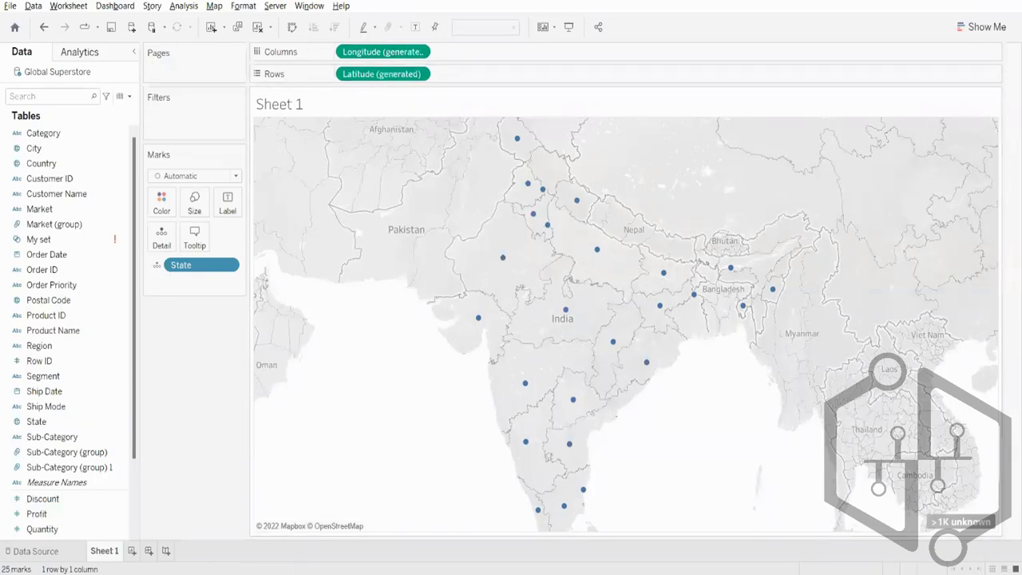
# - Color the State map by Sales
pyautogui.scroll(-2, 71, 483)
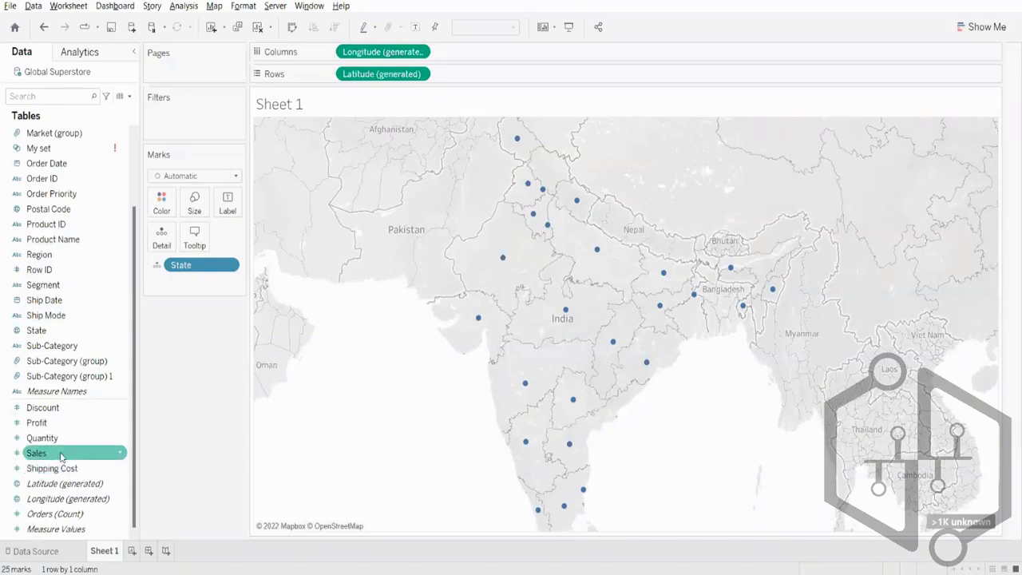
pyautogui.moveTo(40, 453); pyautogui.dragTo(161, 201)
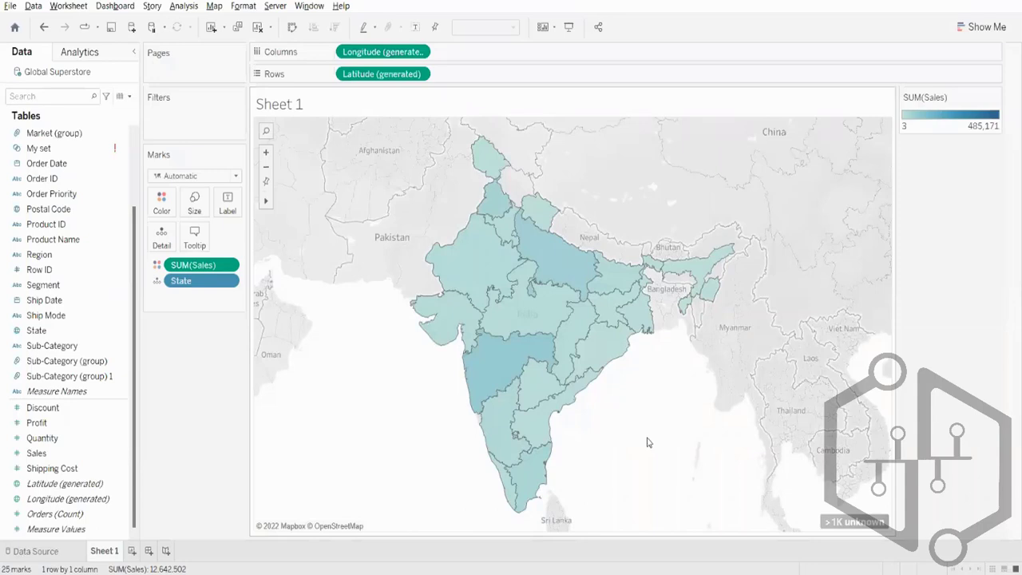
# - Clear the map from the worksheet and build a bar chart of Sales by Sub-Category, sorted in descending order
pyautogui.click(257, 27)
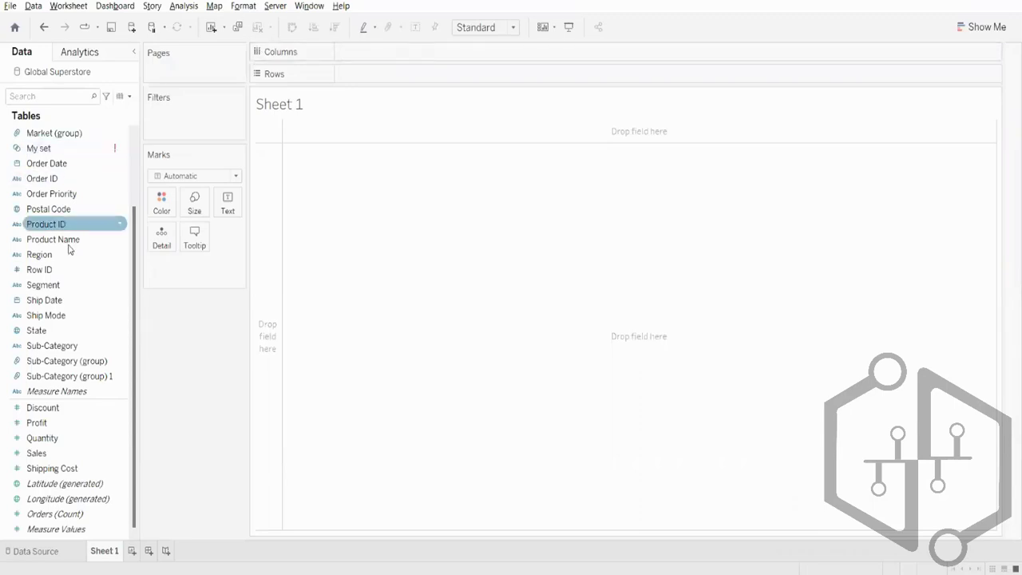
pyautogui.moveTo(52, 345); pyautogui.dragTo(382, 80)
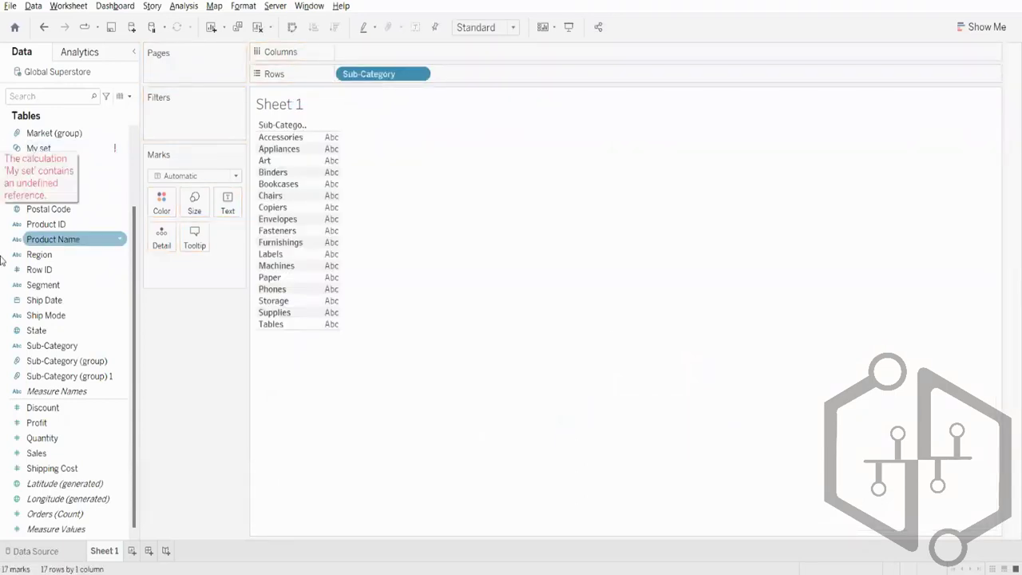
pyautogui.moveTo(48, 453); pyautogui.dragTo(382, 51)
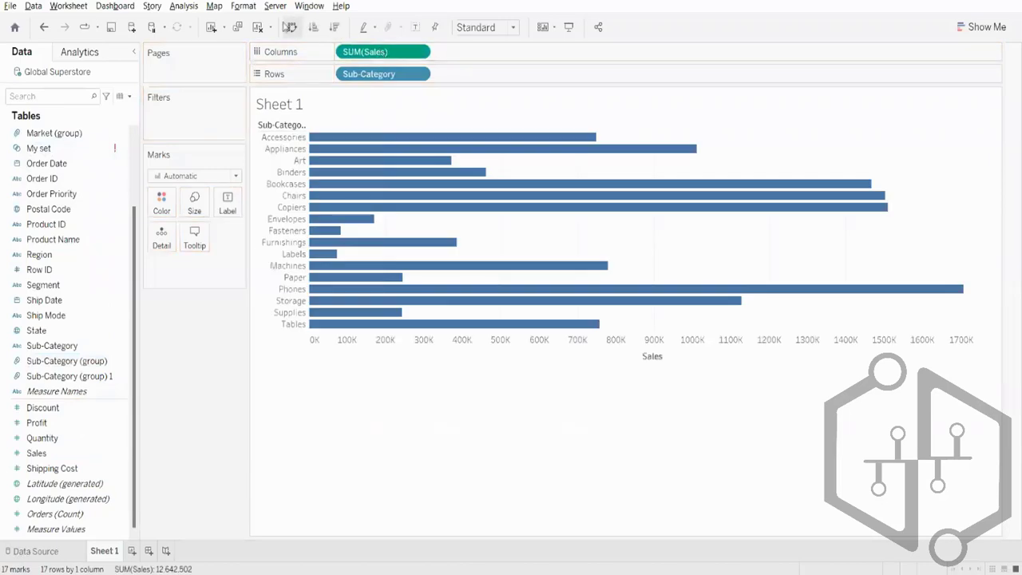
pyautogui.click(332, 26)
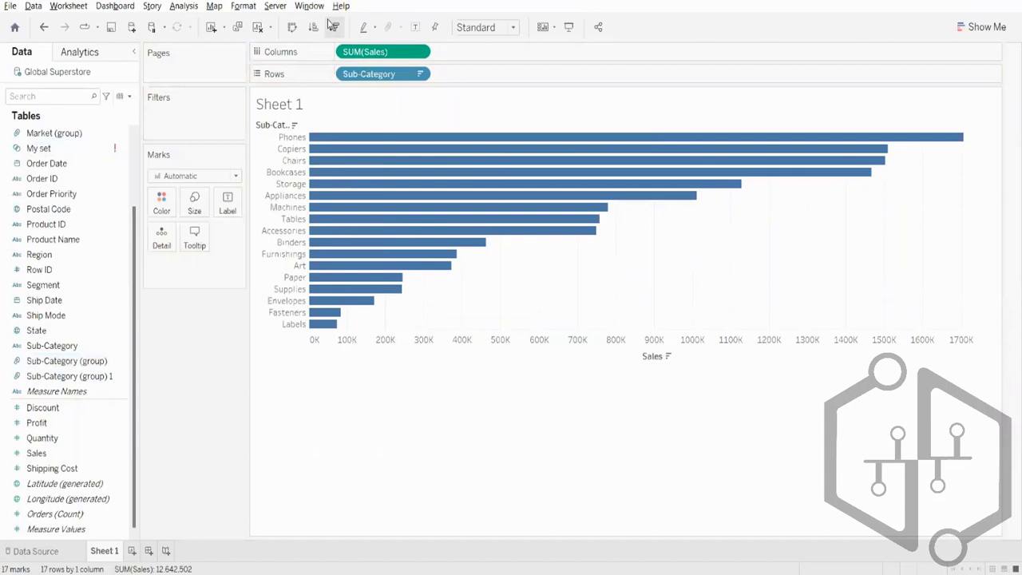
# - Filter the bar chart to the Furniture category and show the mark labels
pyautogui.scroll(2, 55, 174)
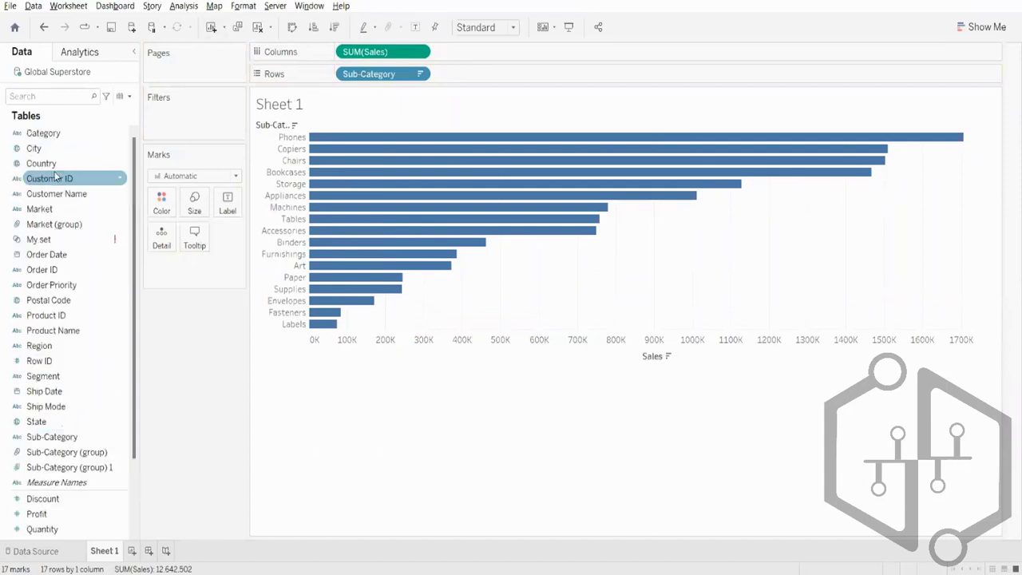
pyautogui.click(50, 133)
pyautogui.moveTo(51, 133); pyautogui.dragTo(184, 112)
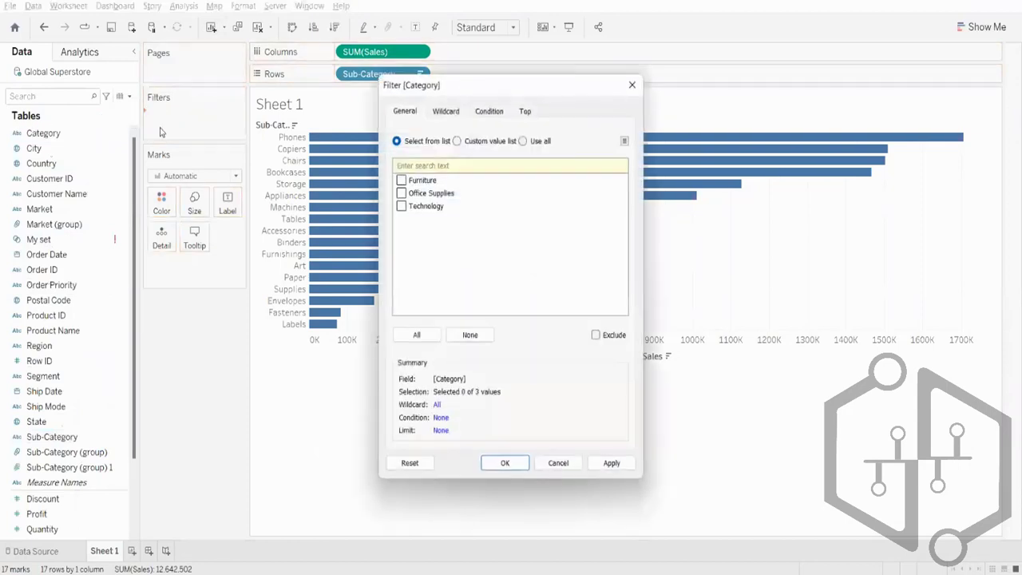
pyautogui.click(401, 180)
pyautogui.click(612, 463)
pyautogui.click(505, 462)
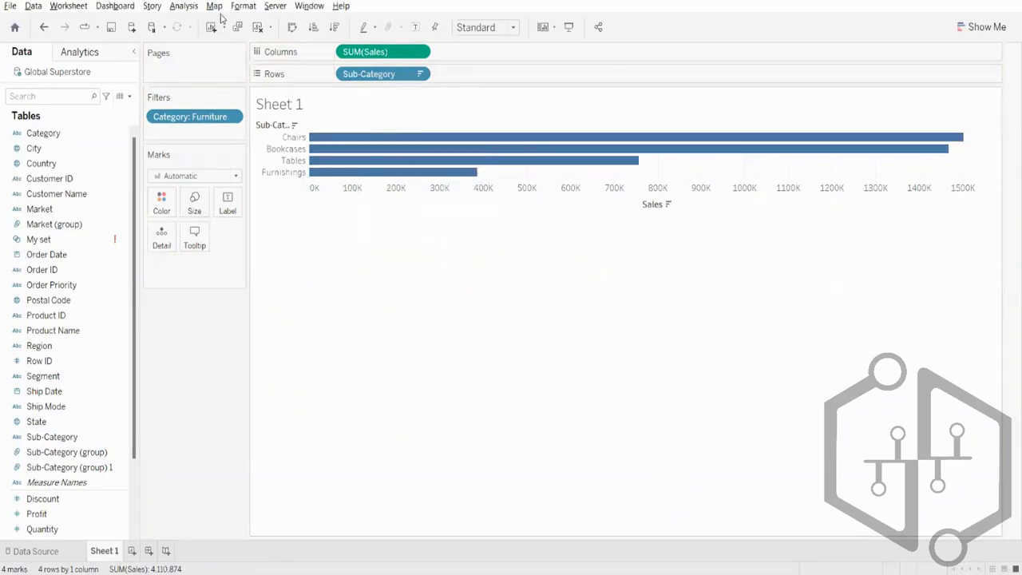
pyautogui.click(410, 33)
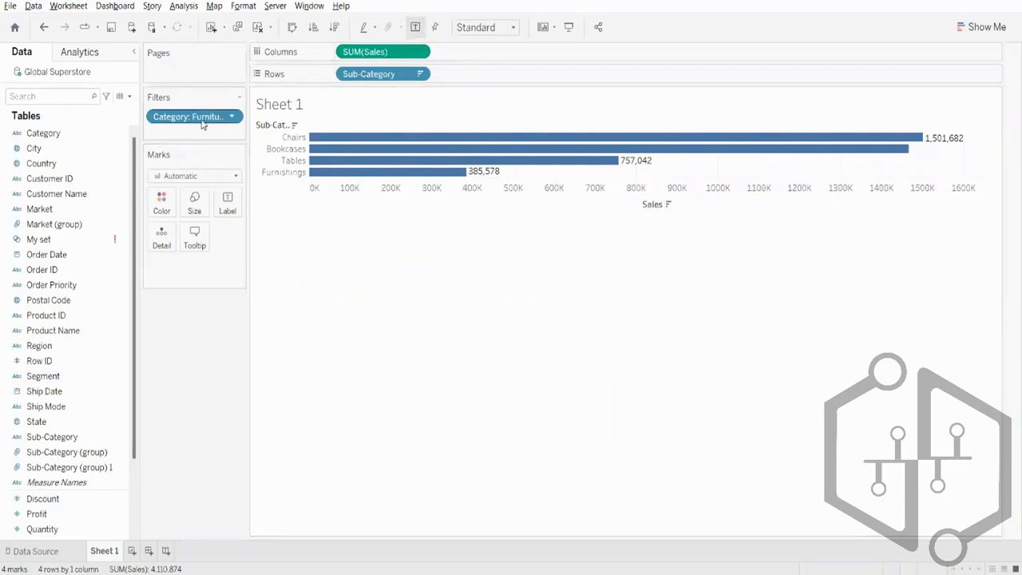
# - Remove the Category filter and color the bars by Sales
pyautogui.moveTo(221, 116); pyautogui.dragTo(93, 325)
pyautogui.scroll(-1, 53, 513)
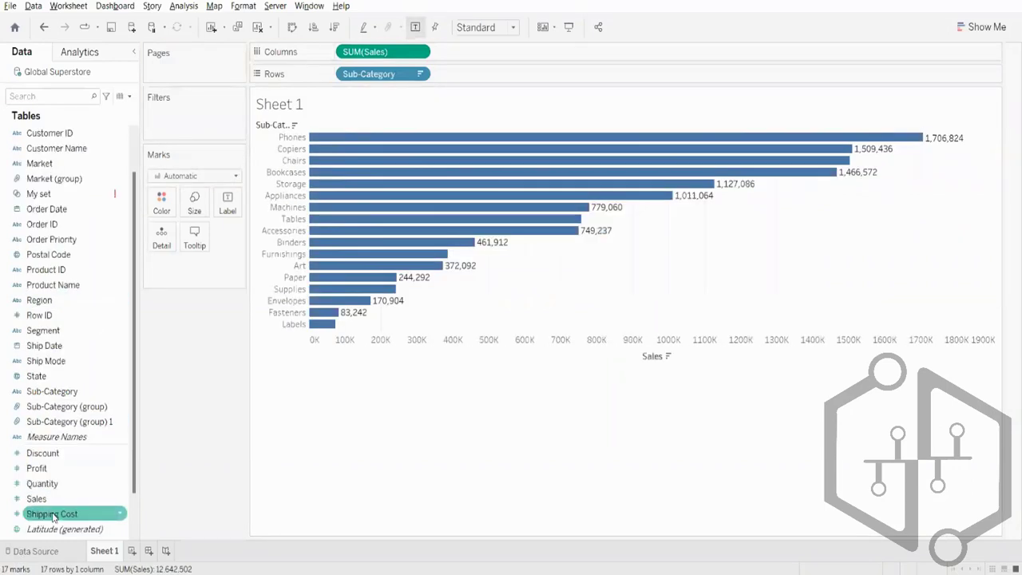
pyautogui.moveTo(53, 514); pyautogui.dragTo(159, 202)
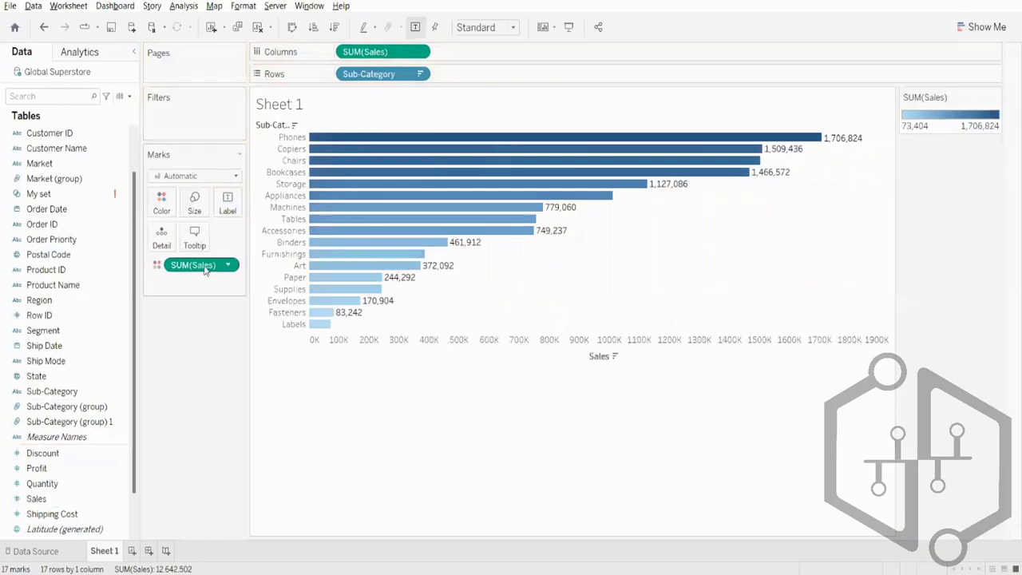
# - Examine the range-of-values filter options for the sum of Sales, and close them without applying a filter
pyautogui.moveTo(201, 270); pyautogui.dragTo(198, 128)
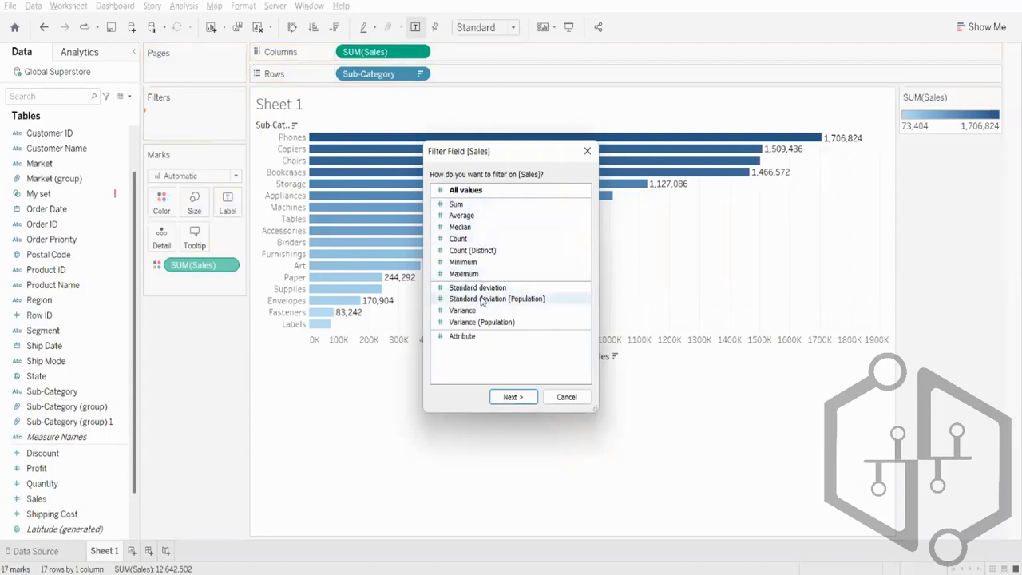
pyautogui.click(488, 207)
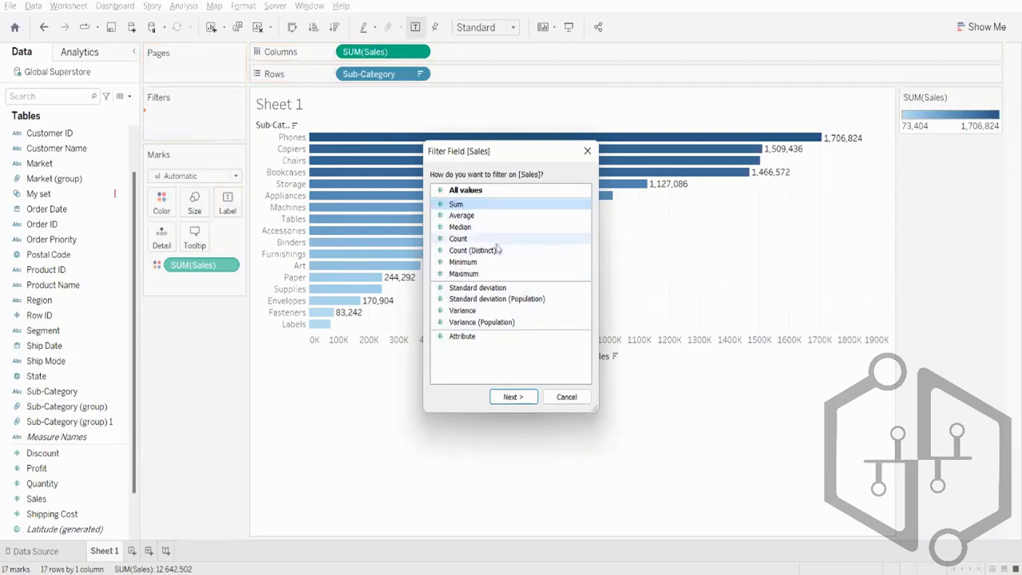
pyautogui.click(515, 395)
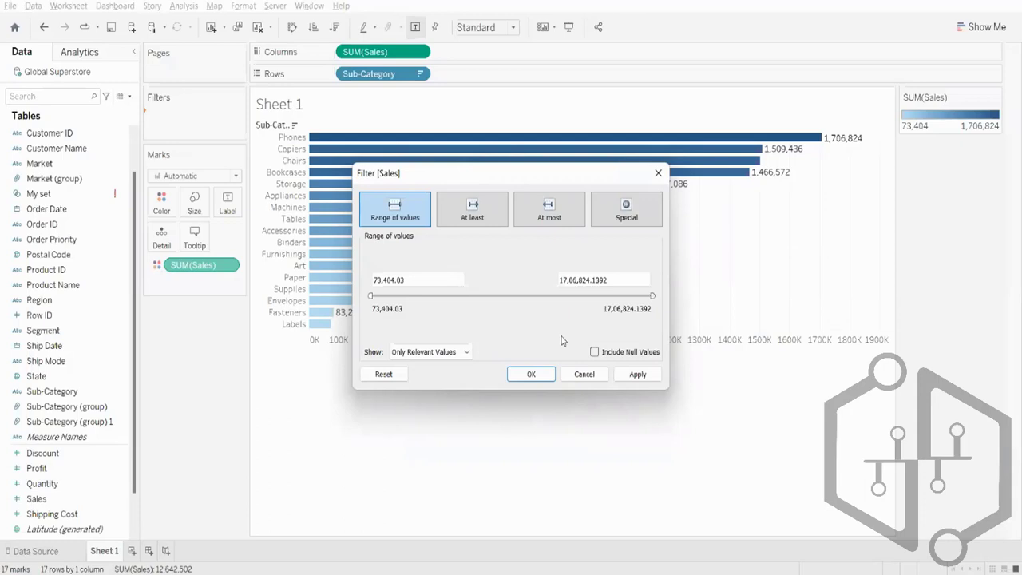
pyautogui.click(659, 172)
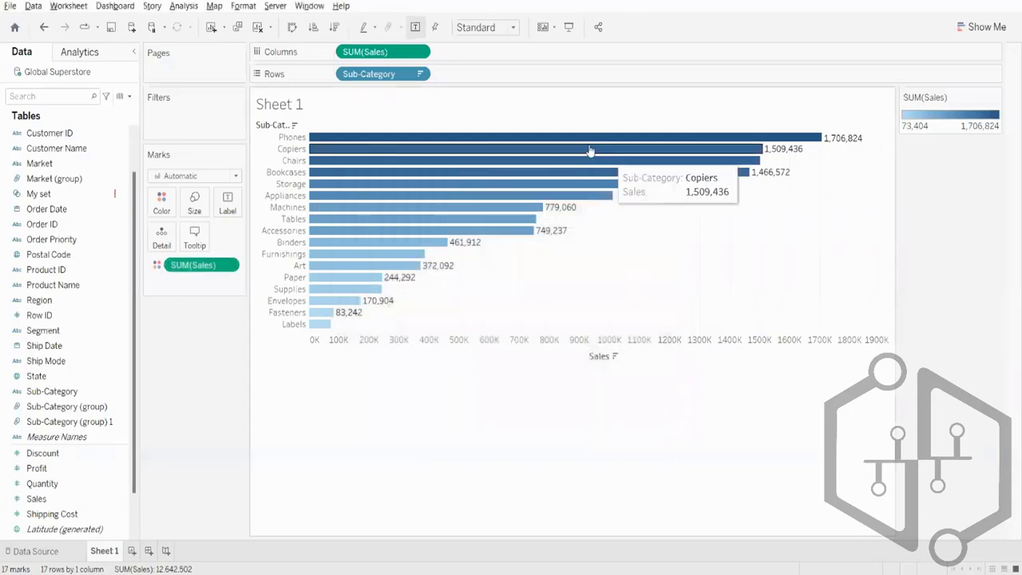
# - Clear the worksheet and rebuild the bar chart of Sales by Sub-Category, sorted in descending order
pyautogui.click(257, 29)
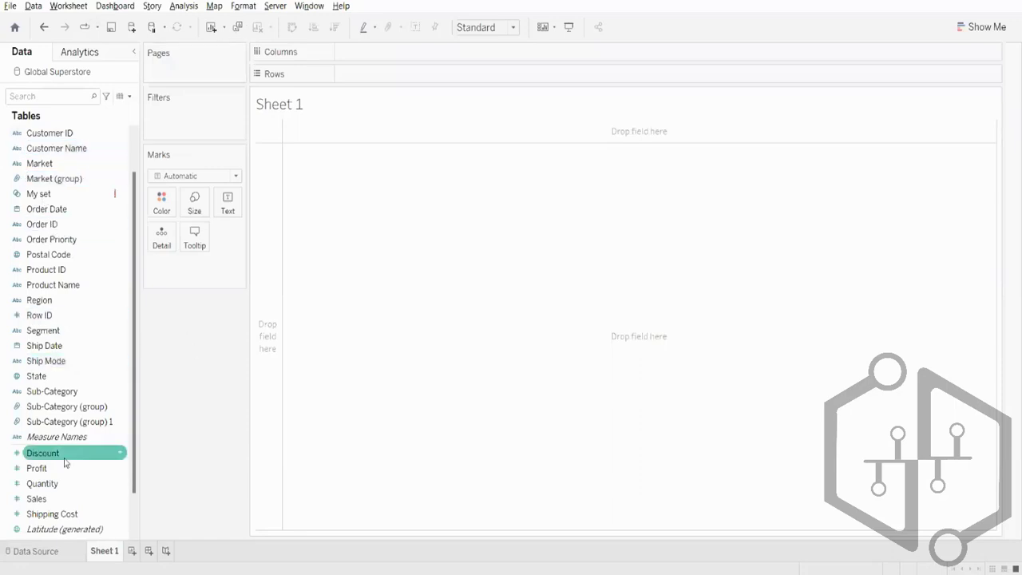
pyautogui.moveTo(36, 499); pyautogui.dragTo(432, 53)
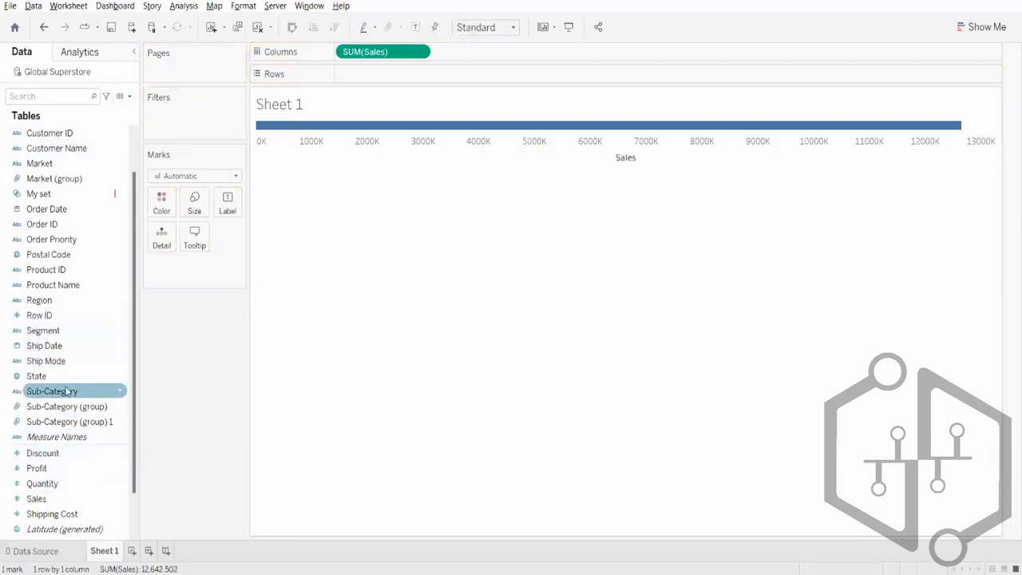
pyautogui.moveTo(68, 391); pyautogui.dragTo(401, 73)
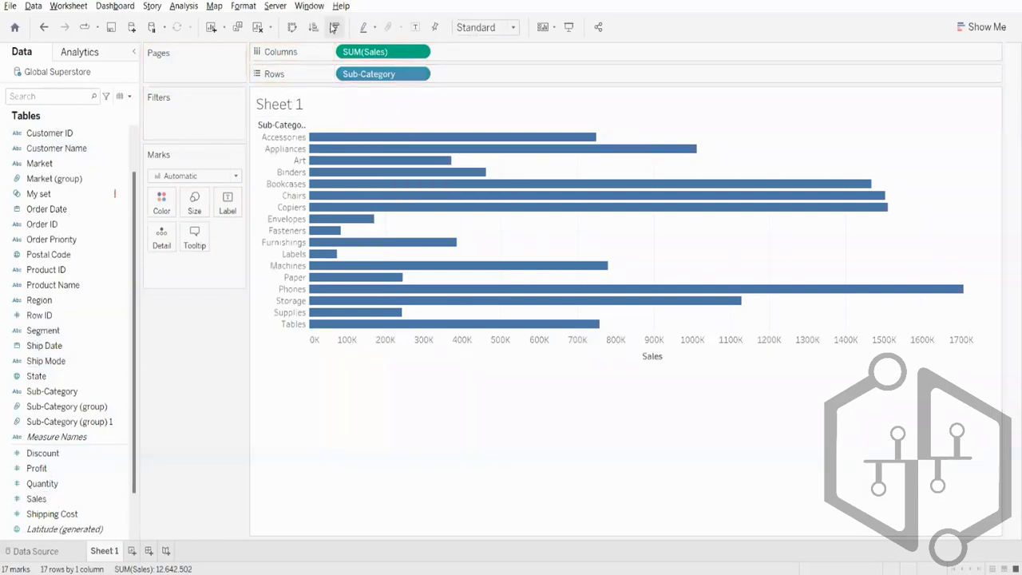
pyautogui.click(334, 28)
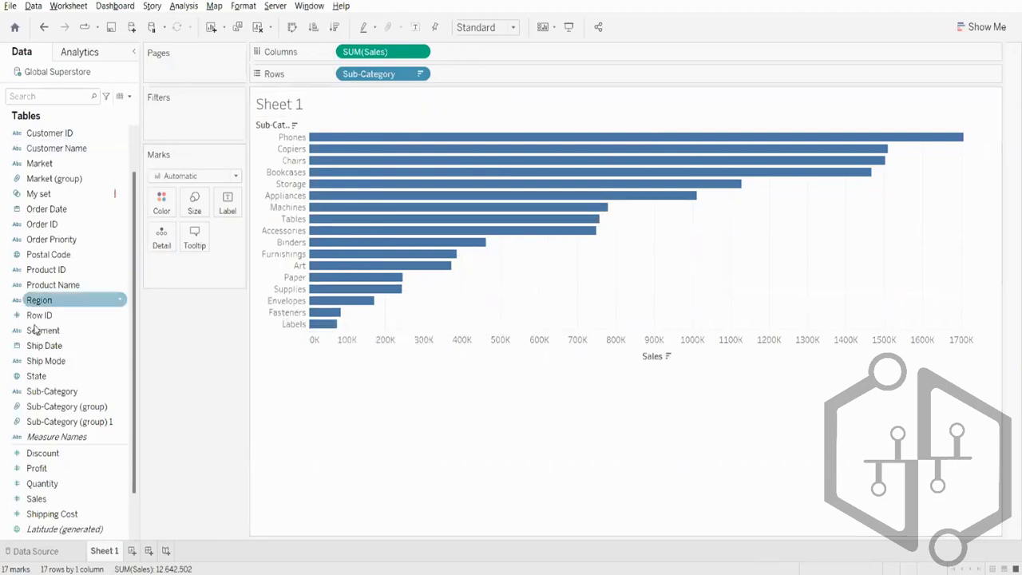
# - Filter Sub-Category to the top 10 by the sum of Sales
pyautogui.moveTo(56, 391); pyautogui.dragTo(200, 130)
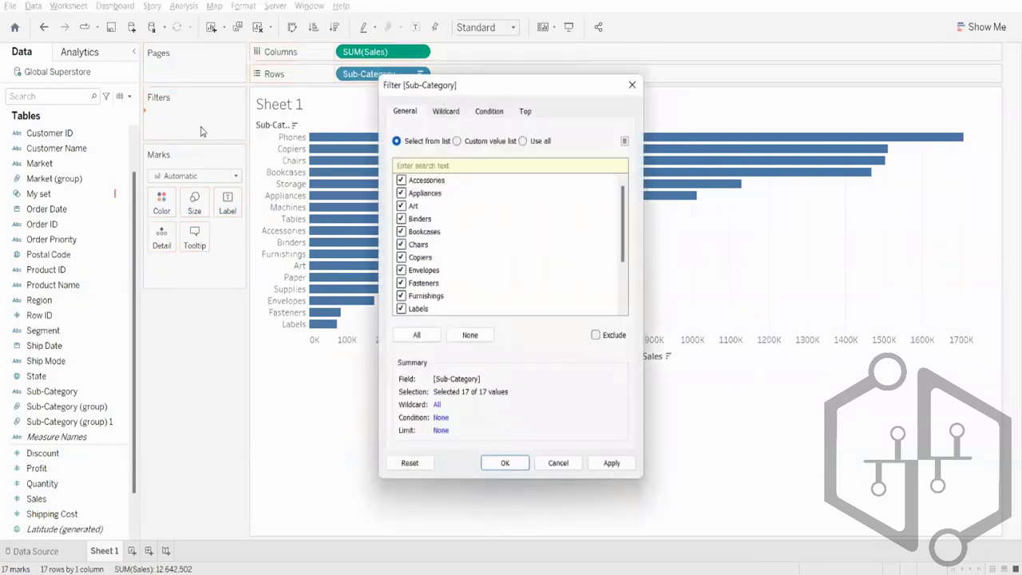
pyautogui.click(530, 112)
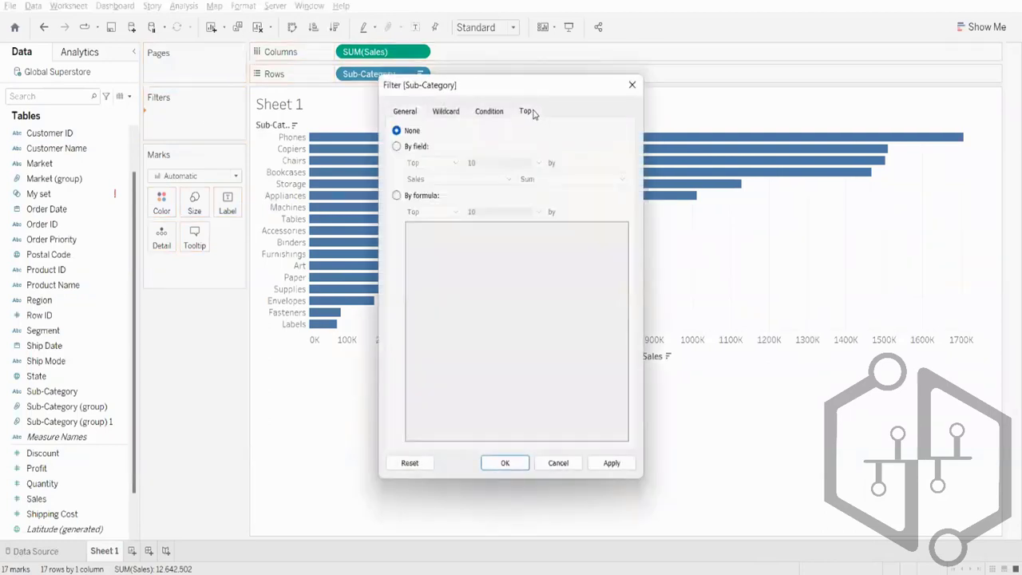
pyautogui.click(397, 146)
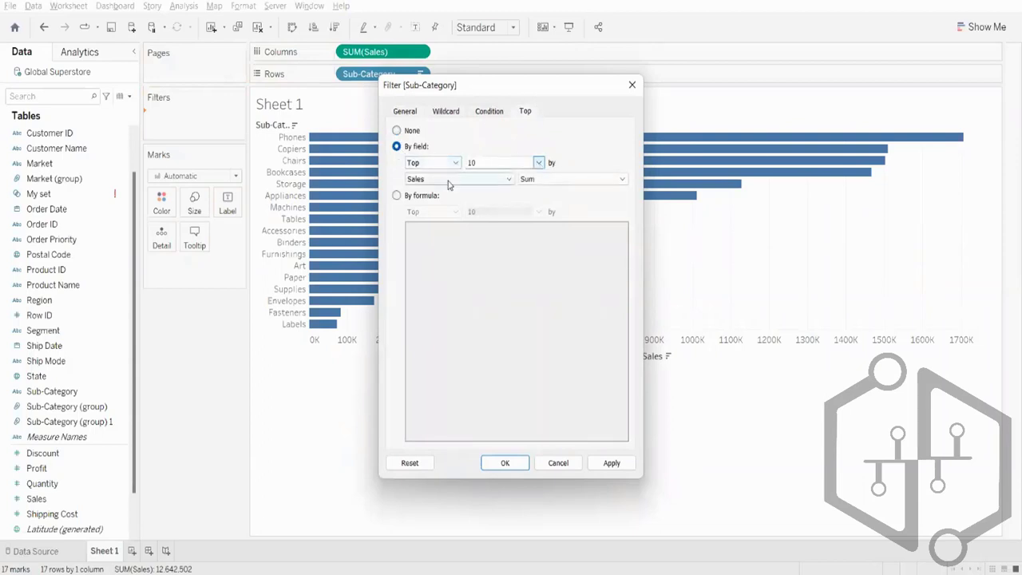
pyautogui.click(613, 464)
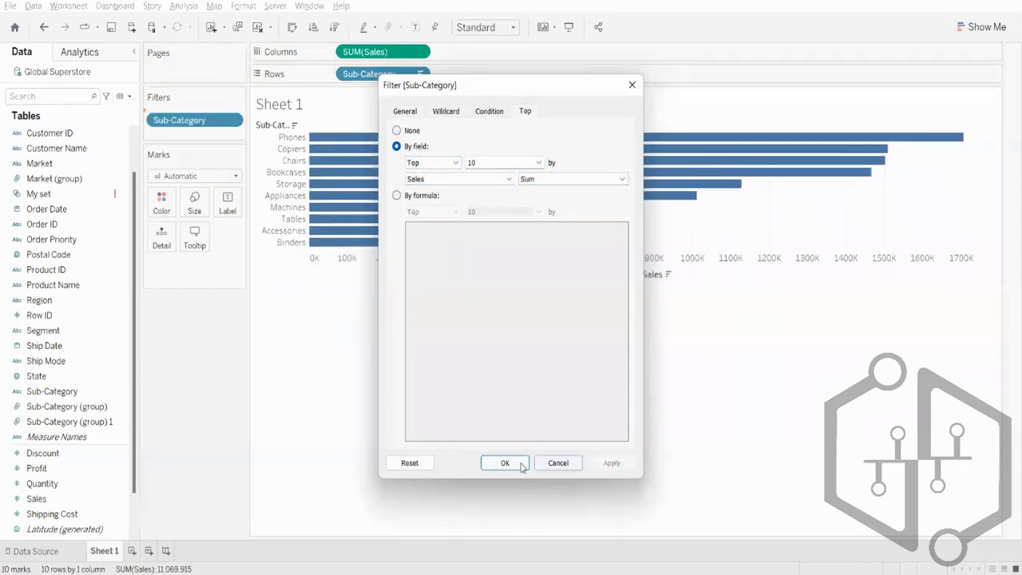
pyautogui.click(519, 464)
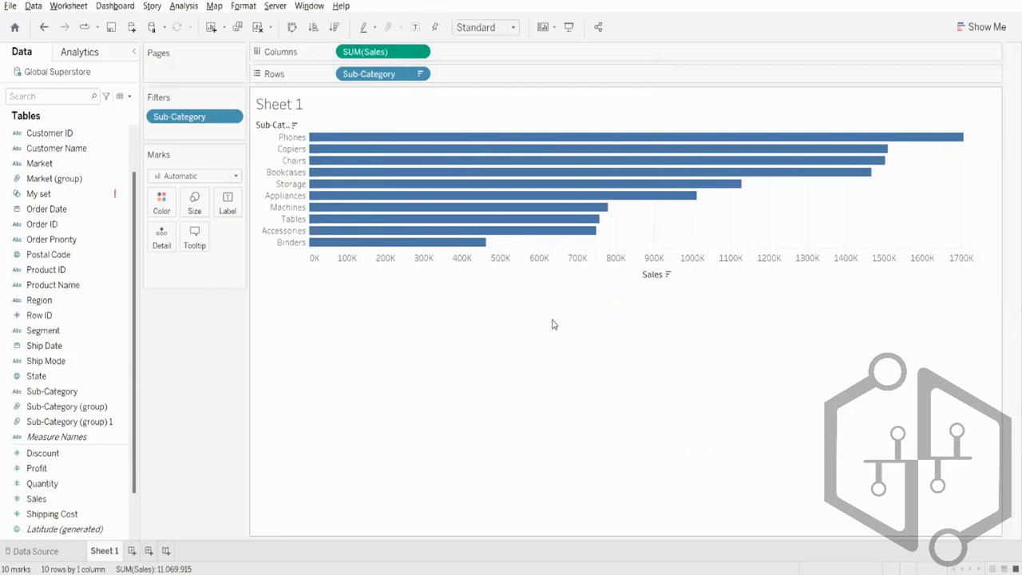
# - Change the Sub-Category filter to keep the top 12 by the sum of Sales
pyautogui.rightClick(160, 119)
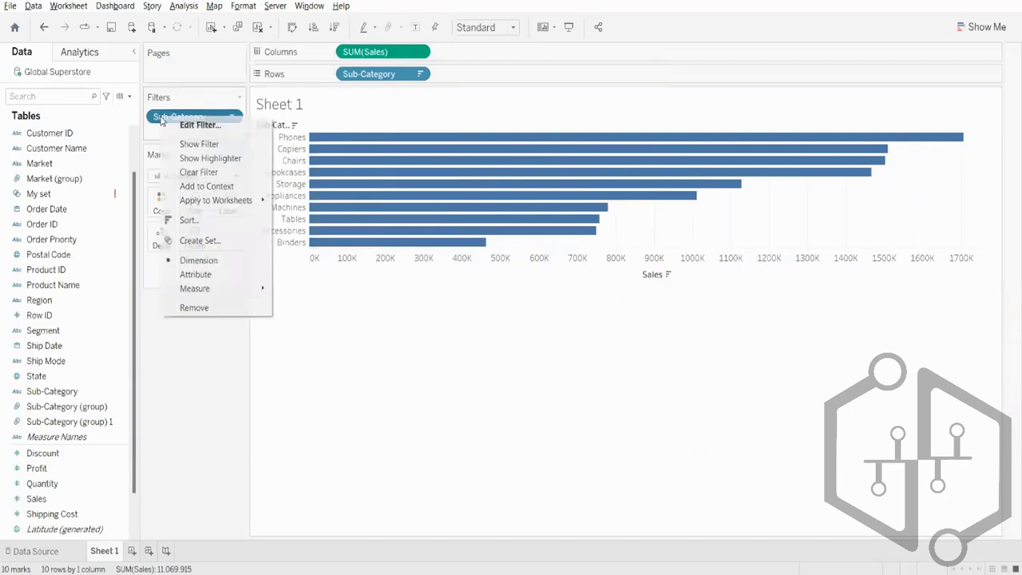
pyautogui.click(196, 125)
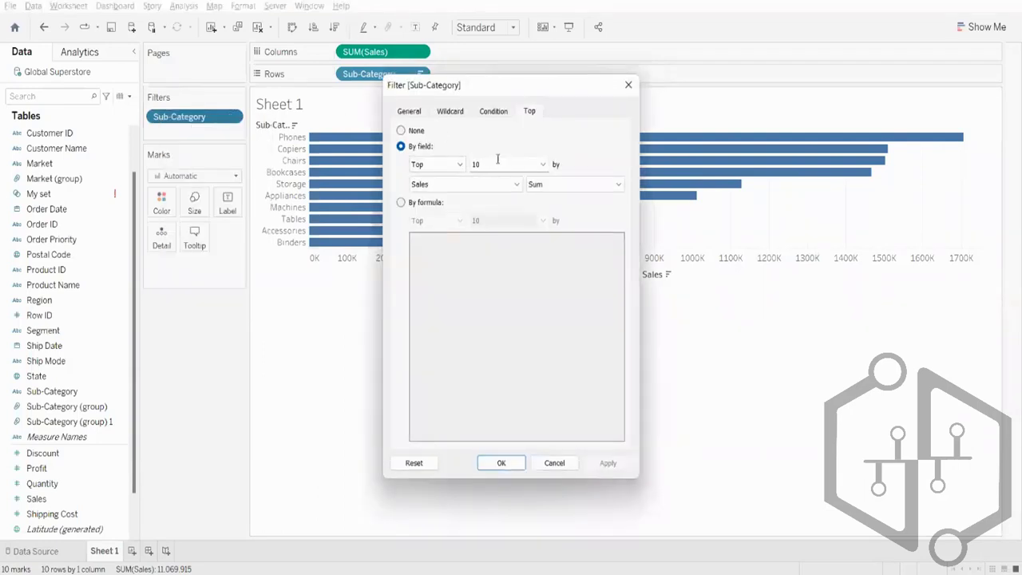
pyautogui.click(498, 164)
pyautogui.press('BackSpace')
pyautogui.write('2')
pyautogui.click(608, 463)
pyautogui.click(501, 463)
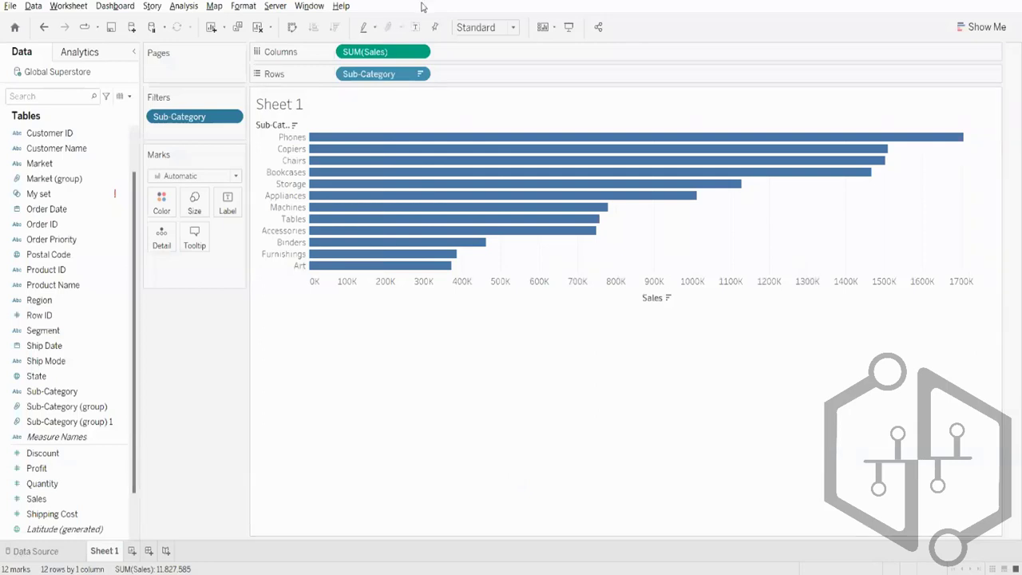
# - Review the Sub-Category filter's top-by-field settings and the other options available for the filter
pyautogui.rightClick(200, 124)
pyautogui.click(226, 131)
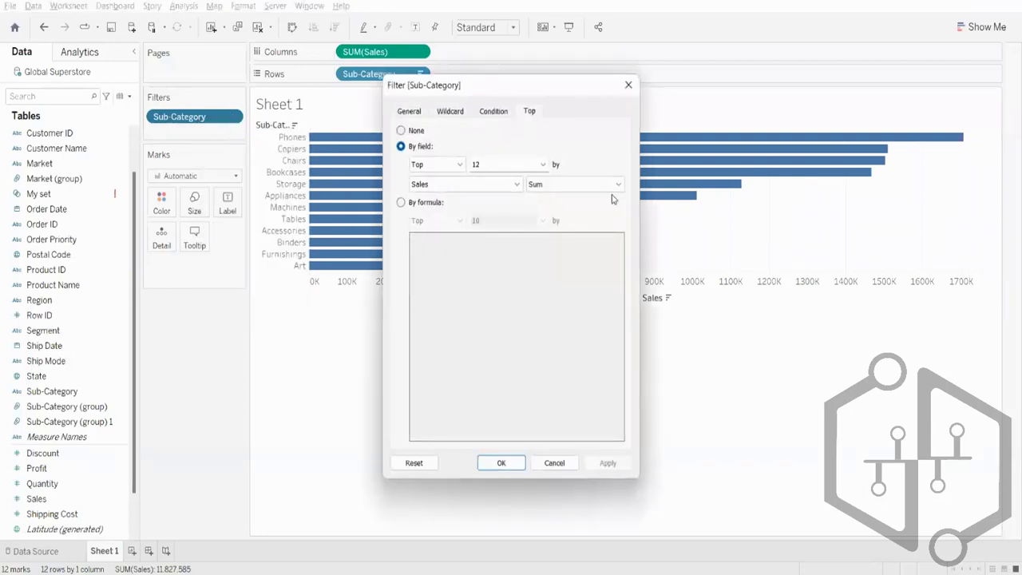
pyautogui.click(628, 85)
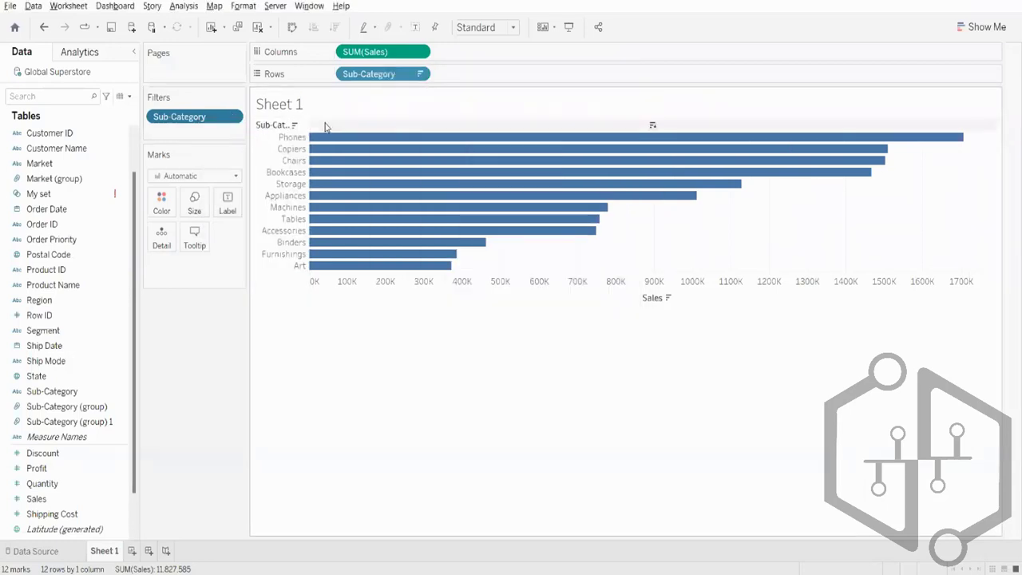
pyautogui.rightClick(206, 118)
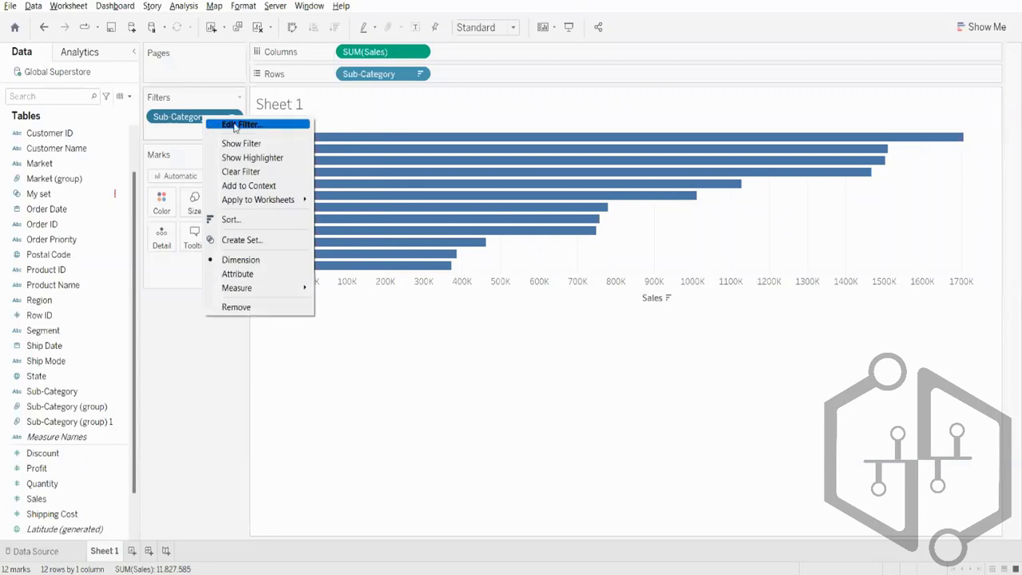
pyautogui.click(741, 354)
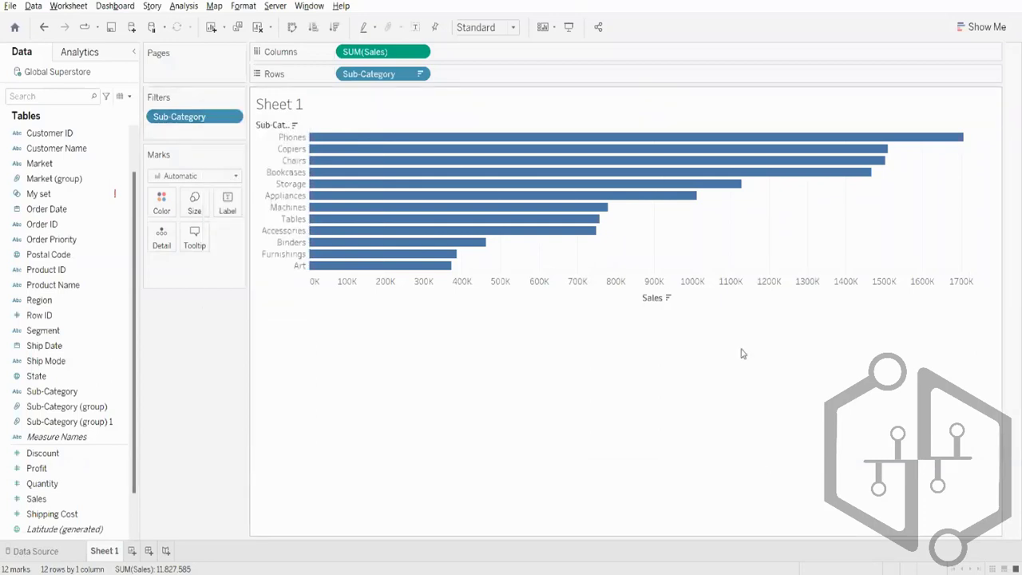
pyautogui.rightClick(204, 120)
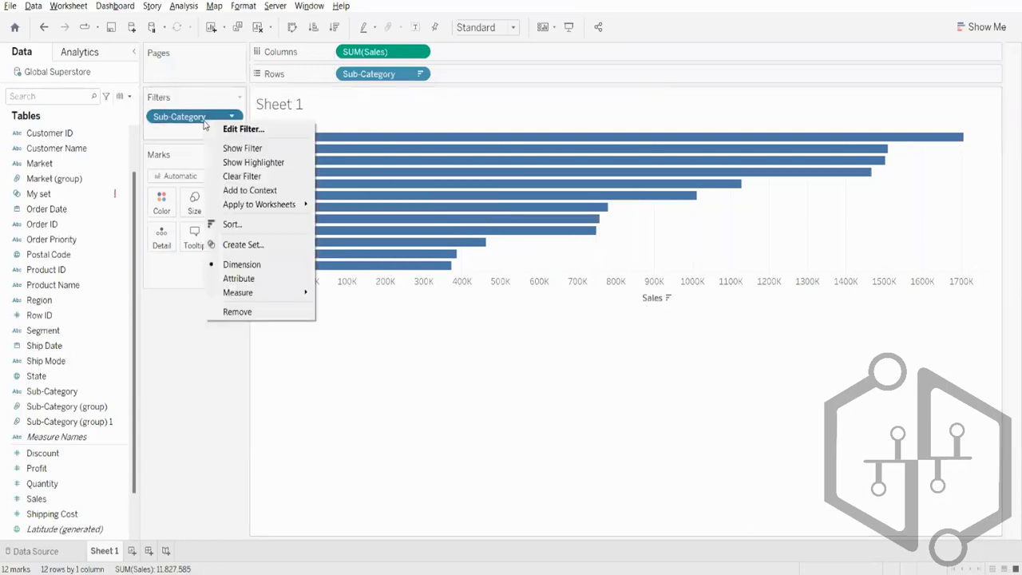
pyautogui.click(687, 1)
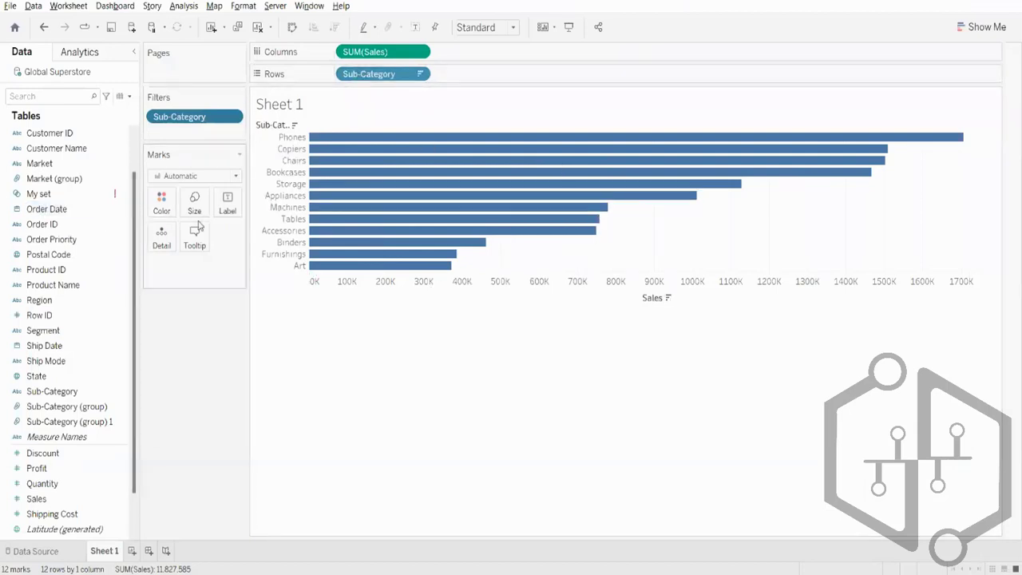
pyautogui.moveTo(401, 194)
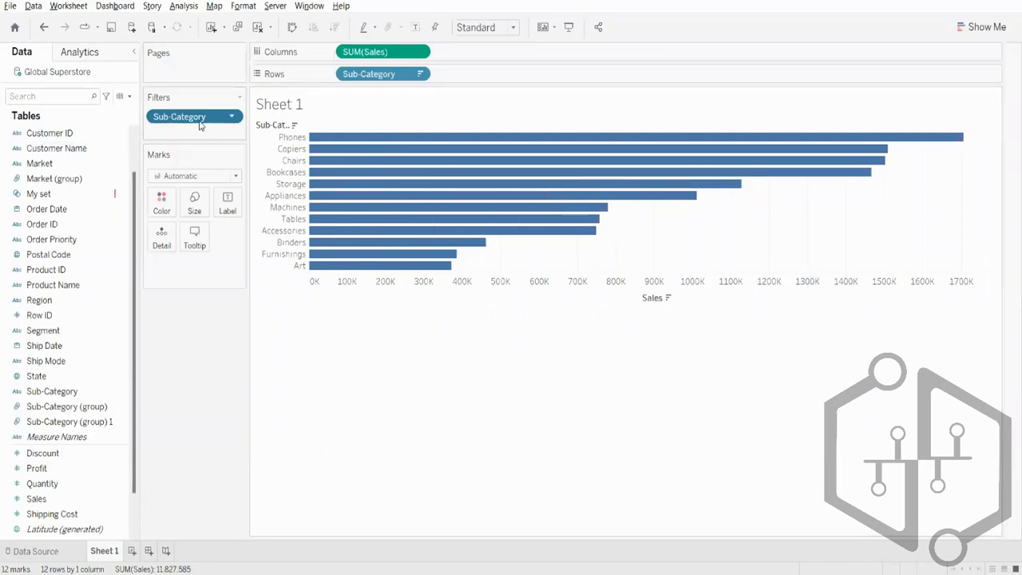
# - Replace the Sub-Category filter with a new one that keeps the top values by the sum of Sales
pyautogui.moveTo(201, 125); pyautogui.dragTo(3, 73)
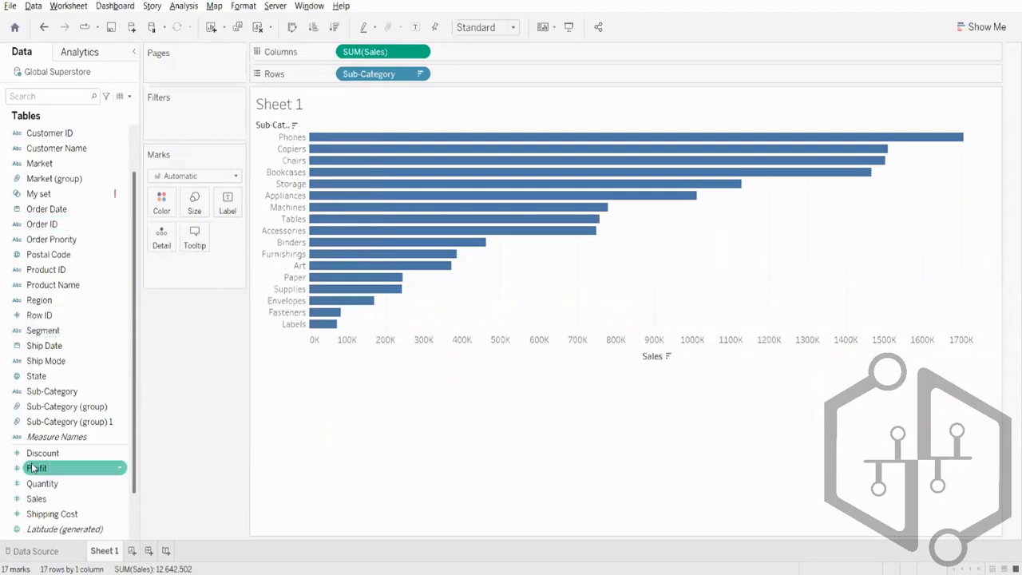
pyautogui.moveTo(48, 397); pyautogui.dragTo(192, 116)
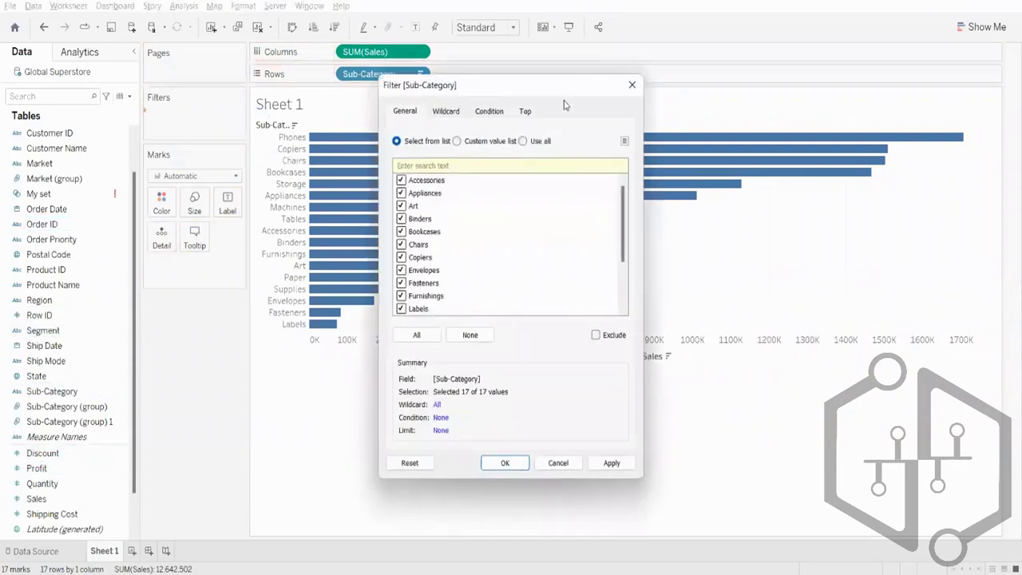
pyautogui.click(523, 111)
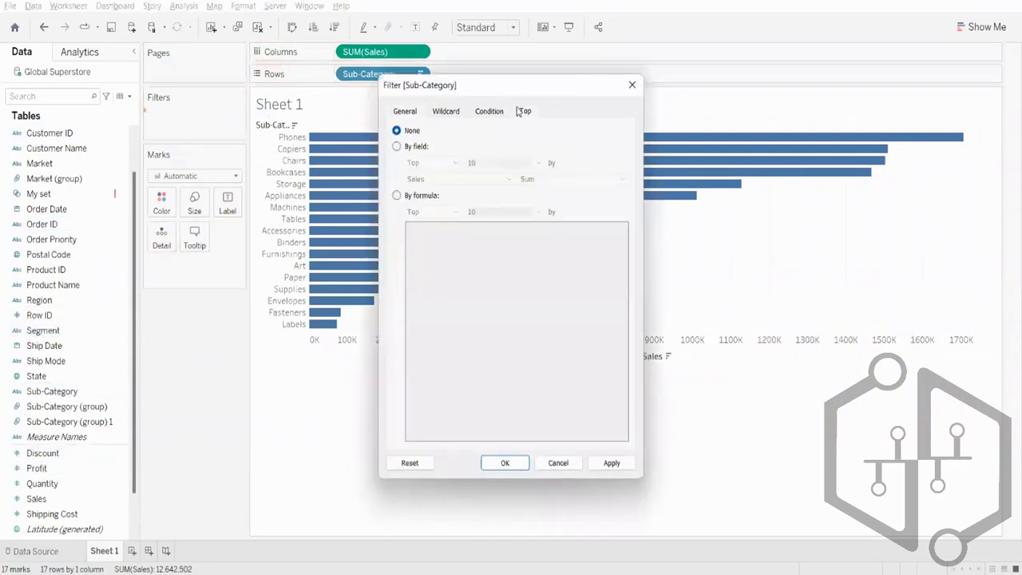
pyautogui.click(397, 147)
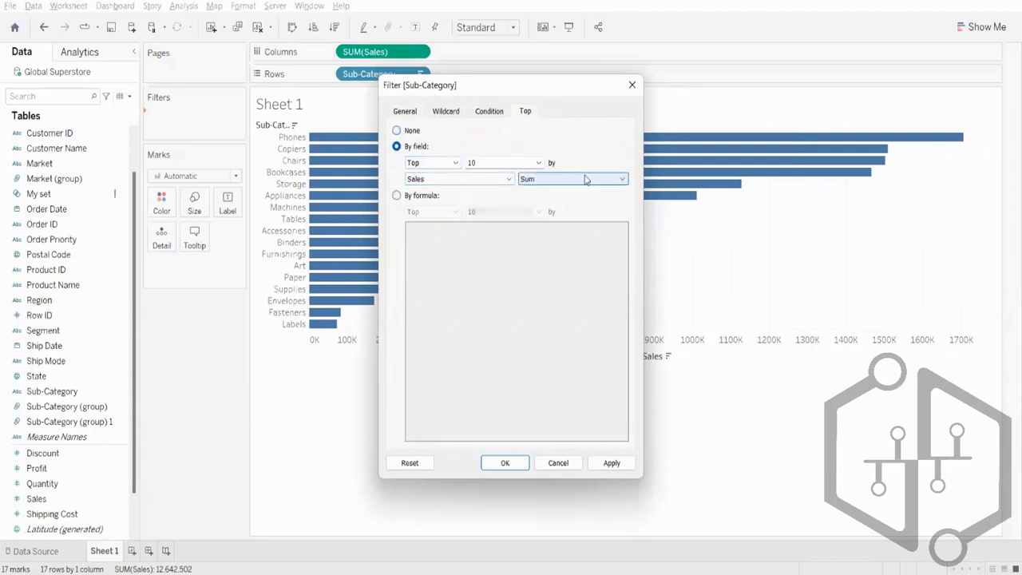
# - Create a parameter named Selection Pane with a maximum of 20 as the filter's top-N value and apply the filter
pyautogui.click(540, 163)
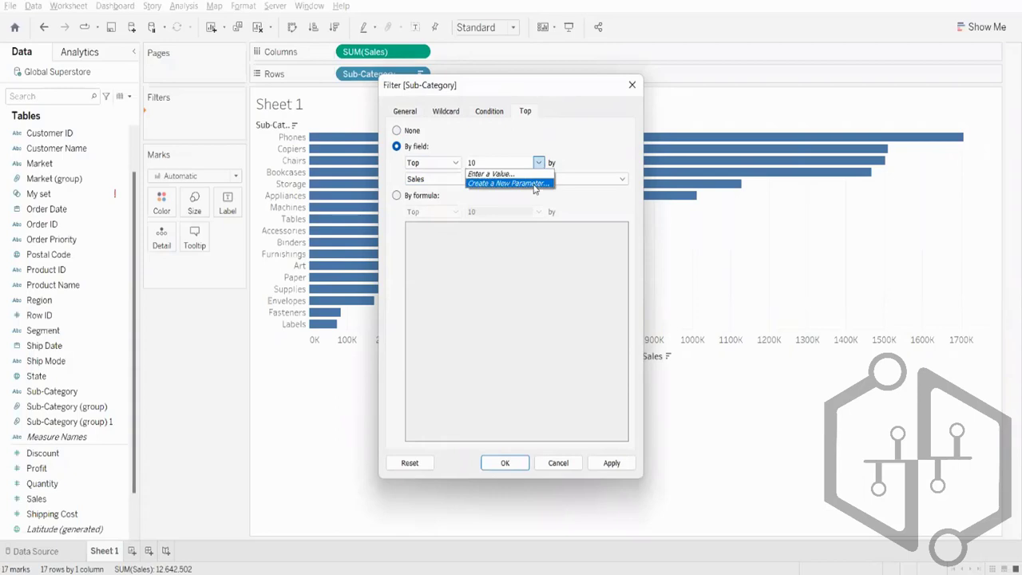
pyautogui.click(534, 185)
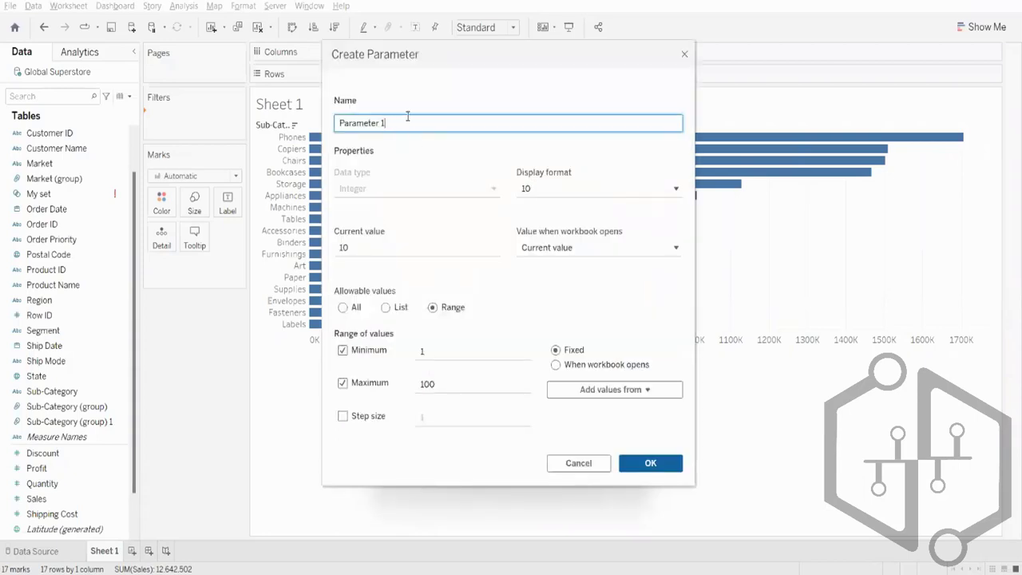
pyautogui.moveTo(392, 122); pyautogui.dragTo(307, 127)
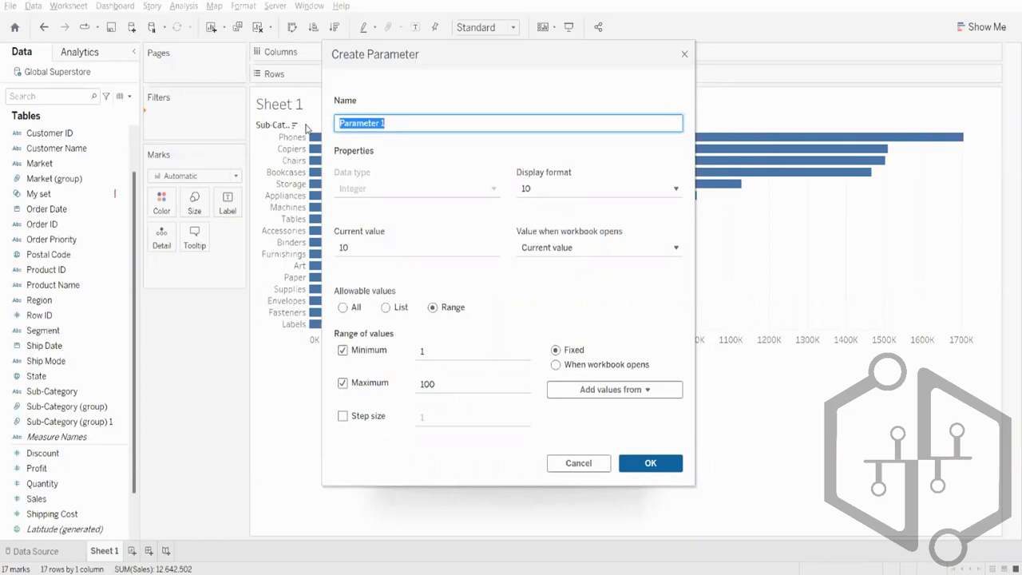
pyautogui.write('Selection Pane')
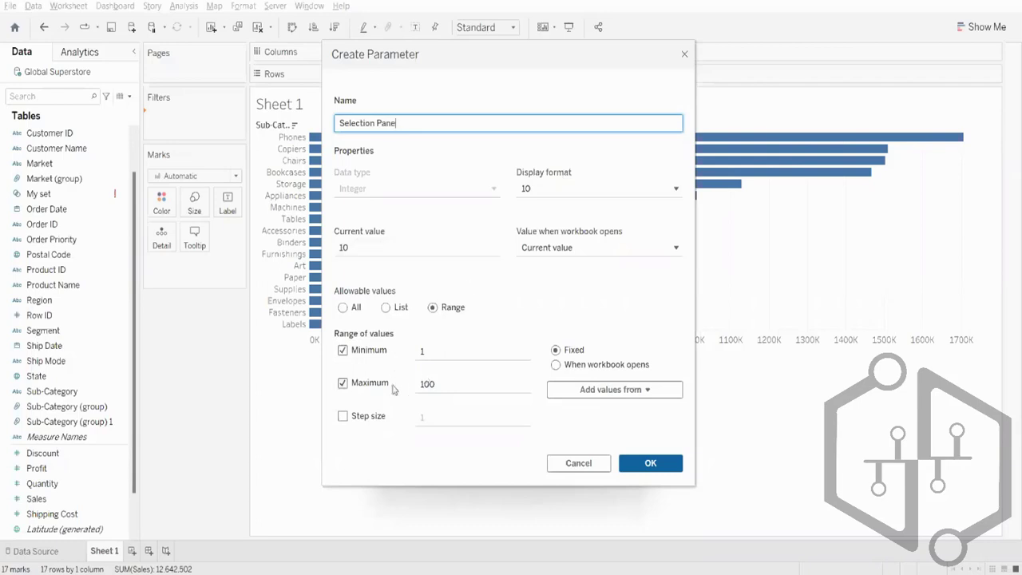
pyautogui.click(458, 382)
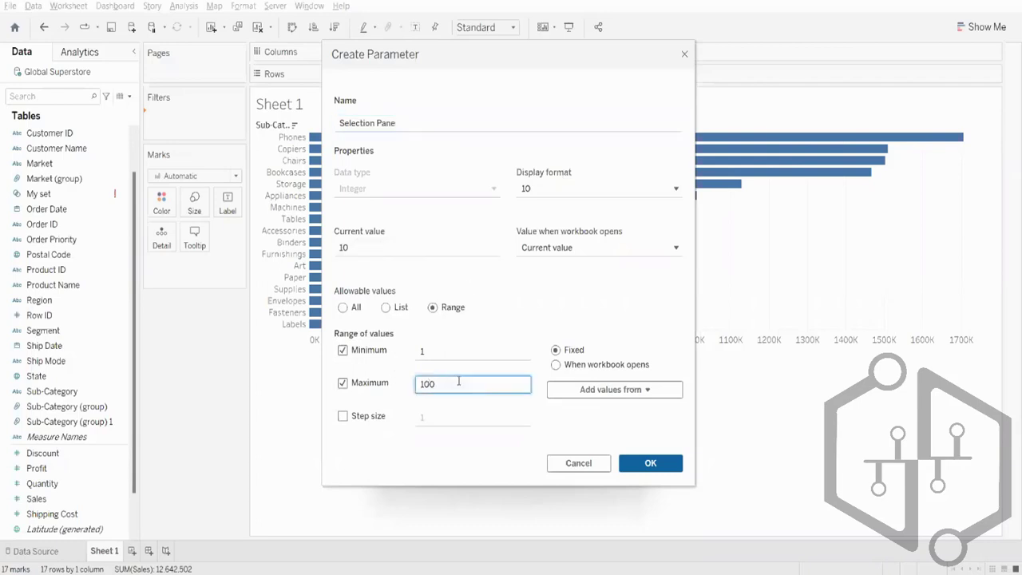
pyautogui.write('20')
pyautogui.click(651, 462)
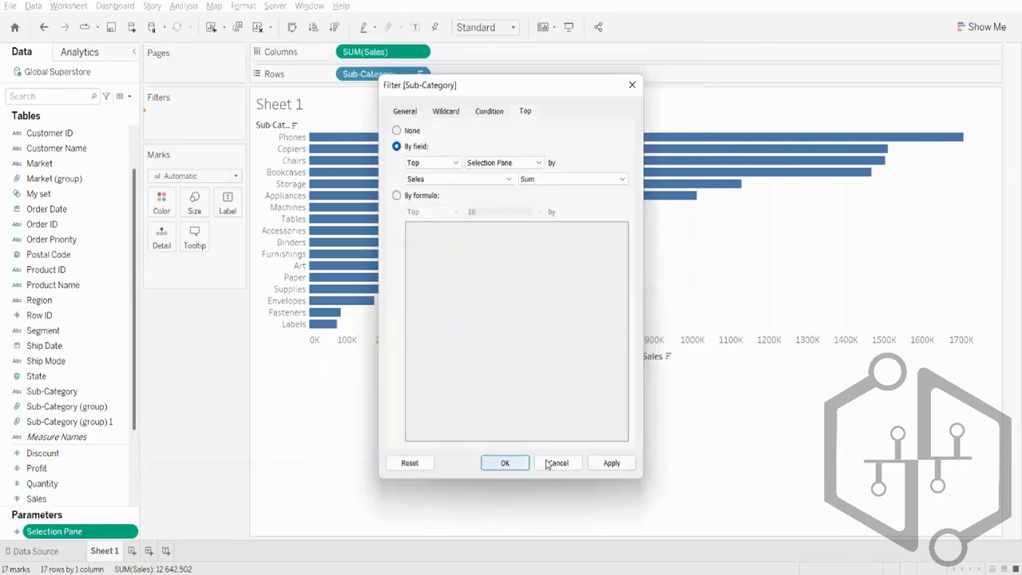
pyautogui.click(609, 463)
pyautogui.click(505, 463)
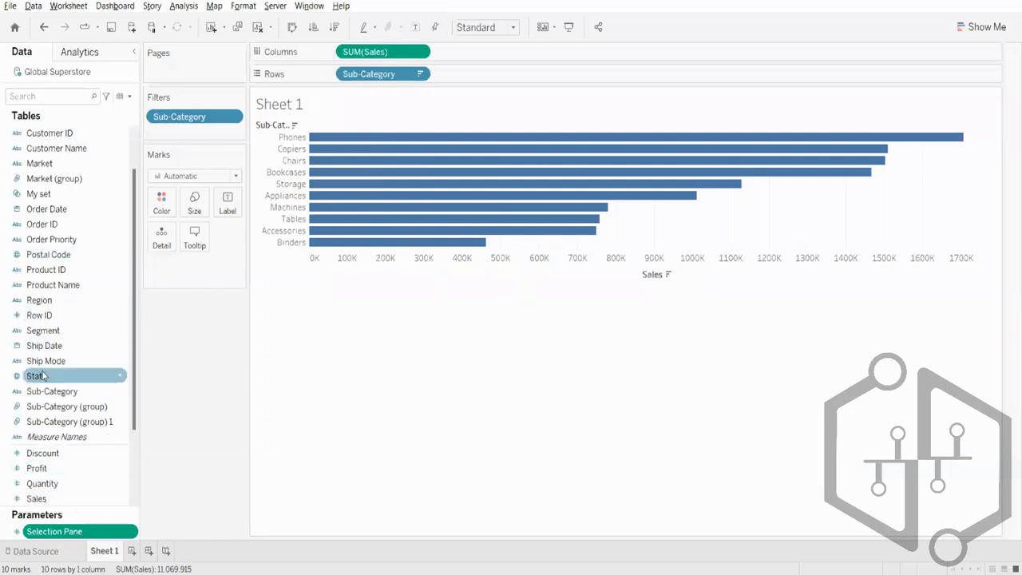
# - Show the Selection Pane parameter control on the sheet and look through its display and customization options
pyautogui.scroll(-2, 70, 459)
pyautogui.scroll(3, 69, 459)
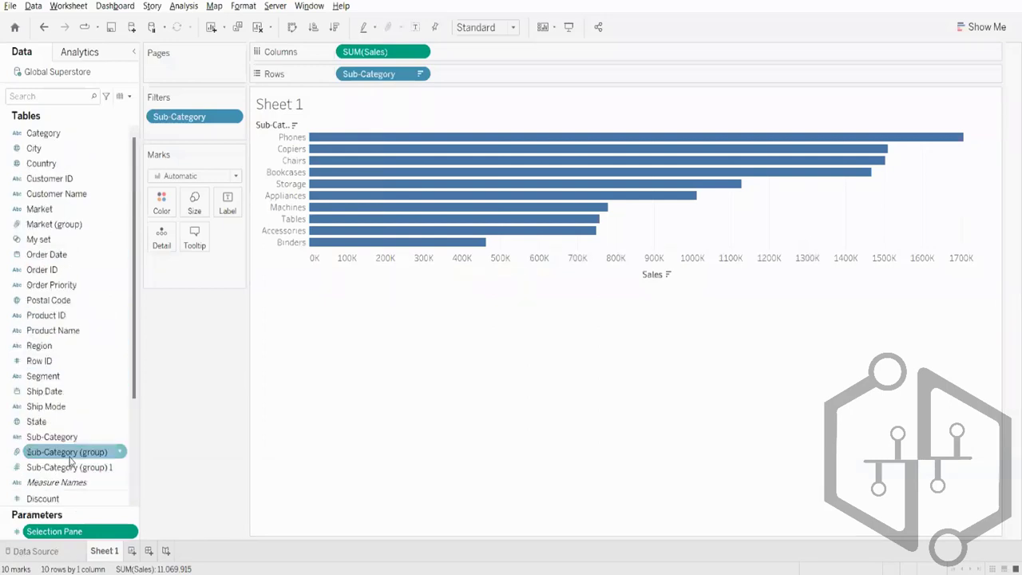
pyautogui.rightClick(72, 535)
pyautogui.click(152, 326)
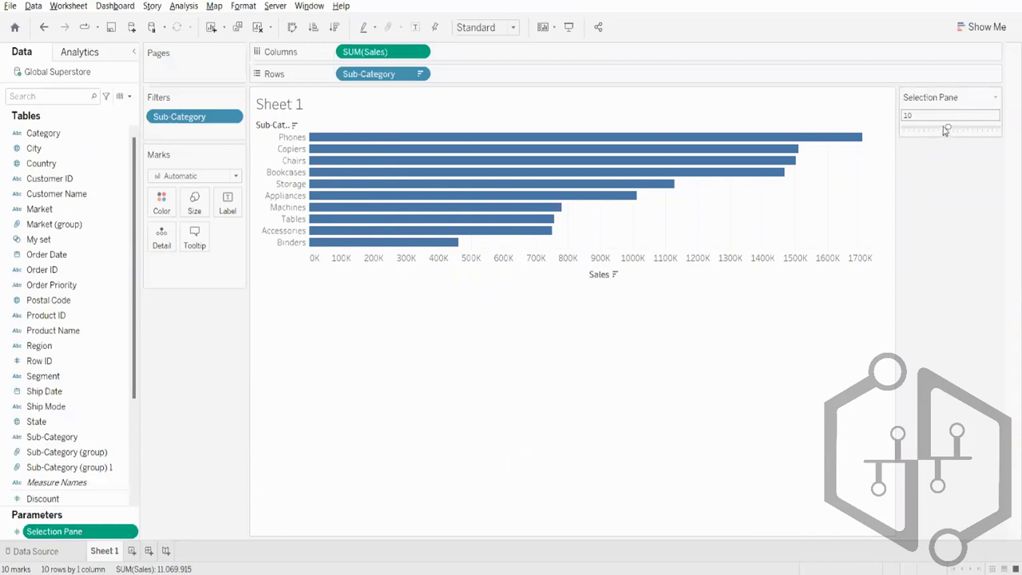
pyautogui.click(997, 98)
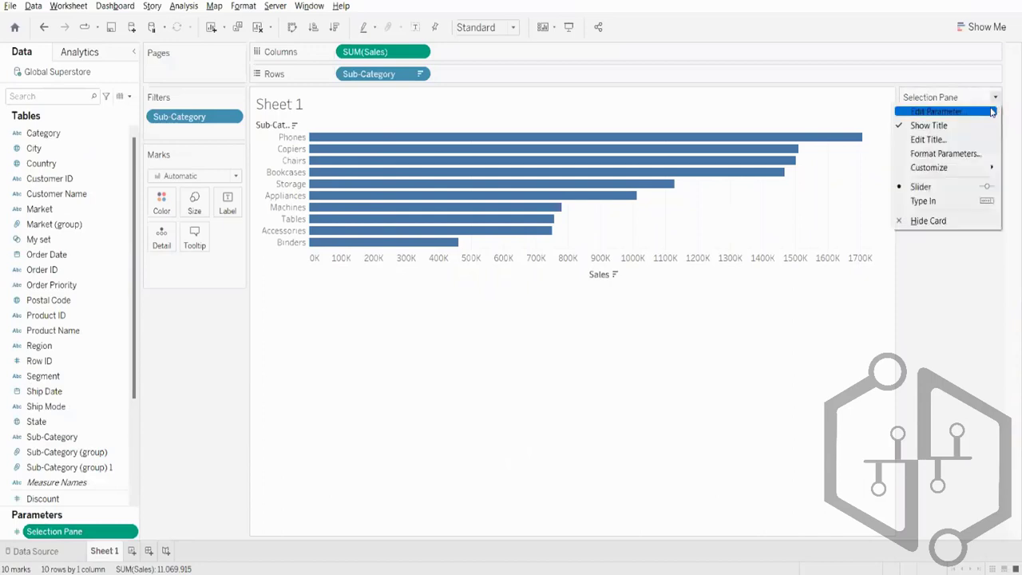
pyautogui.moveTo(940, 173)
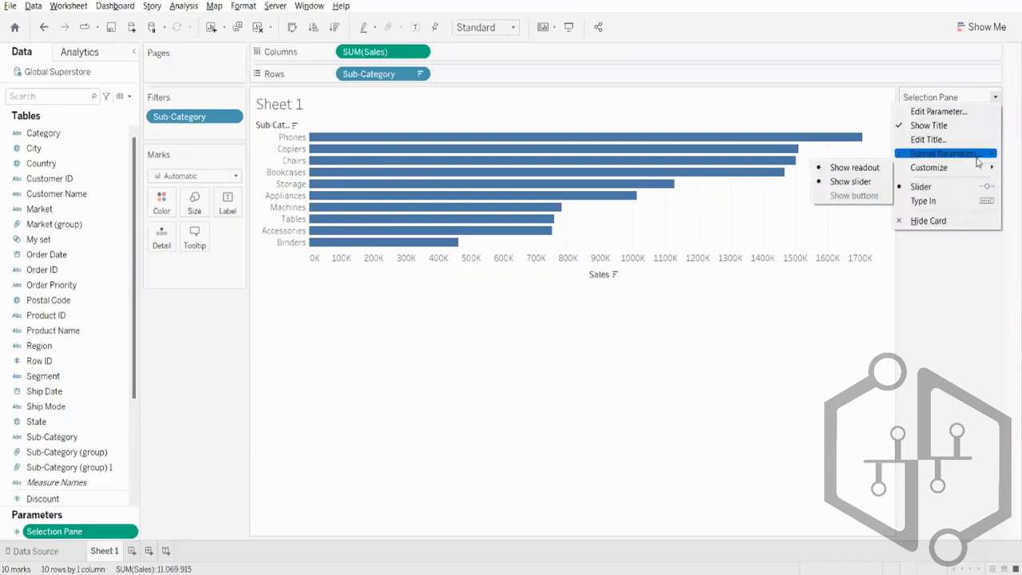
pyautogui.click(966, 278)
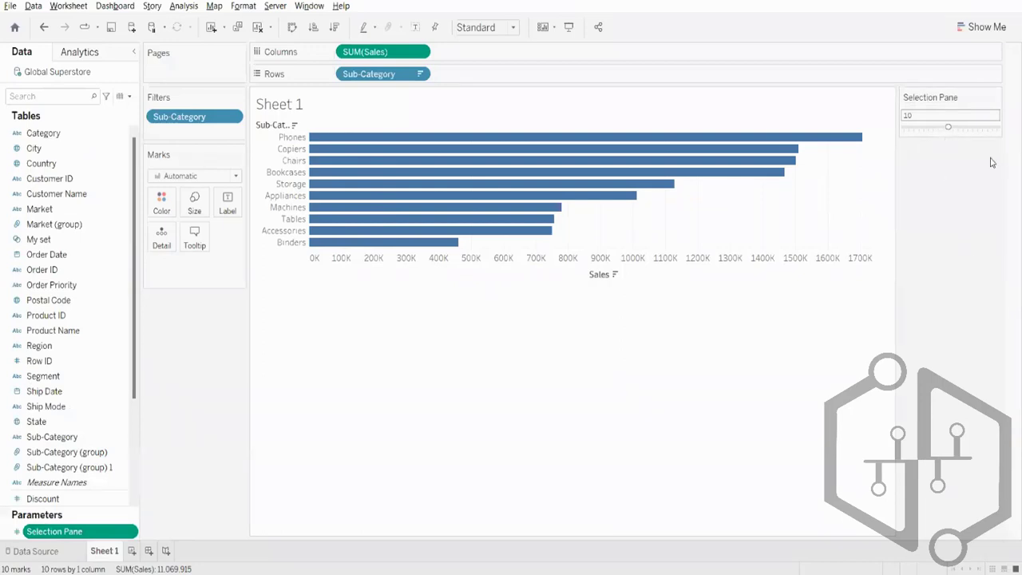
# - Try the Selection Pane parameter at 17 and 16, and return it to 10
pyautogui.moveTo(853, 138)
pyautogui.moveTo(949, 132)
pyautogui.mouseDown()
pyautogui.moveTo(923, 130)
pyautogui.moveTo(967, 128)
pyautogui.mouseUp()
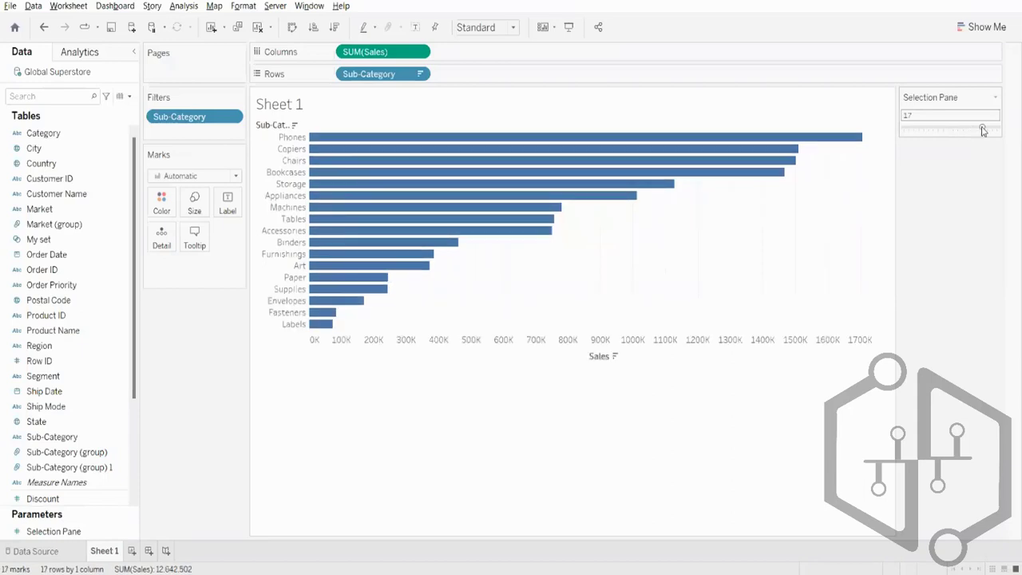
pyautogui.moveTo(983, 131)
pyautogui.mouseDown()
pyautogui.moveTo(996, 130)
pyautogui.moveTo(922, 130)
pyautogui.moveTo(1021, 131)
pyautogui.moveTo(954, 136)
pyautogui.moveTo(979, 129)
pyautogui.mouseUp()
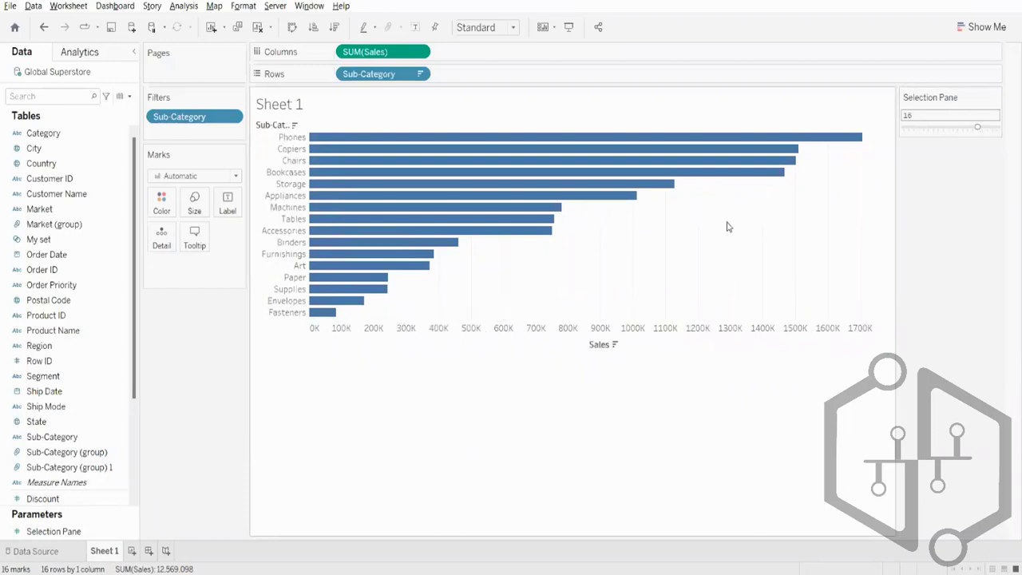
pyautogui.moveTo(978, 127); pyautogui.dragTo(950, 137)
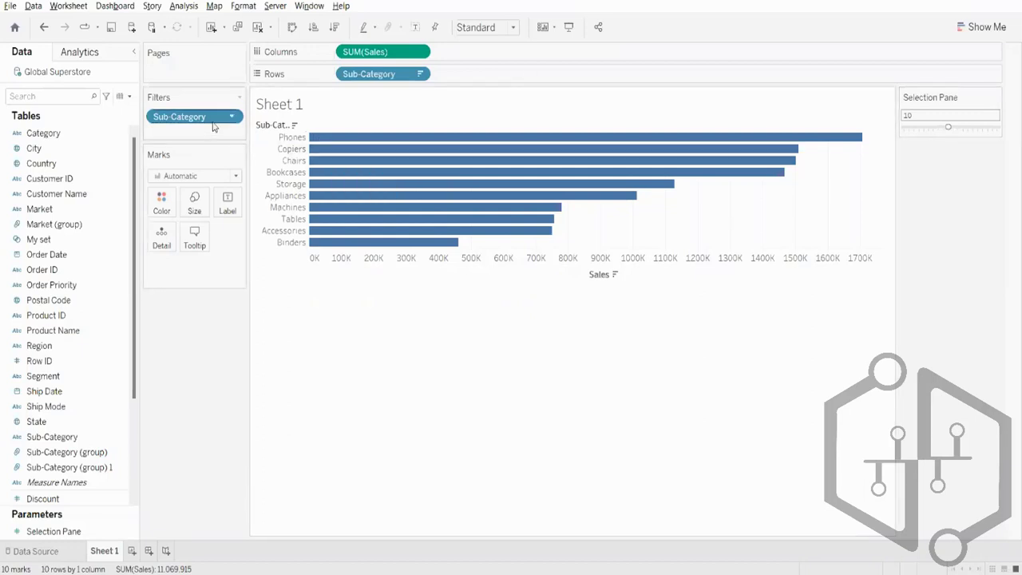
# - Remove the Sub-Category filter from the sheet and start creating a set from the Sub-Category field
pyautogui.moveTo(213, 122); pyautogui.dragTo(7, 64)
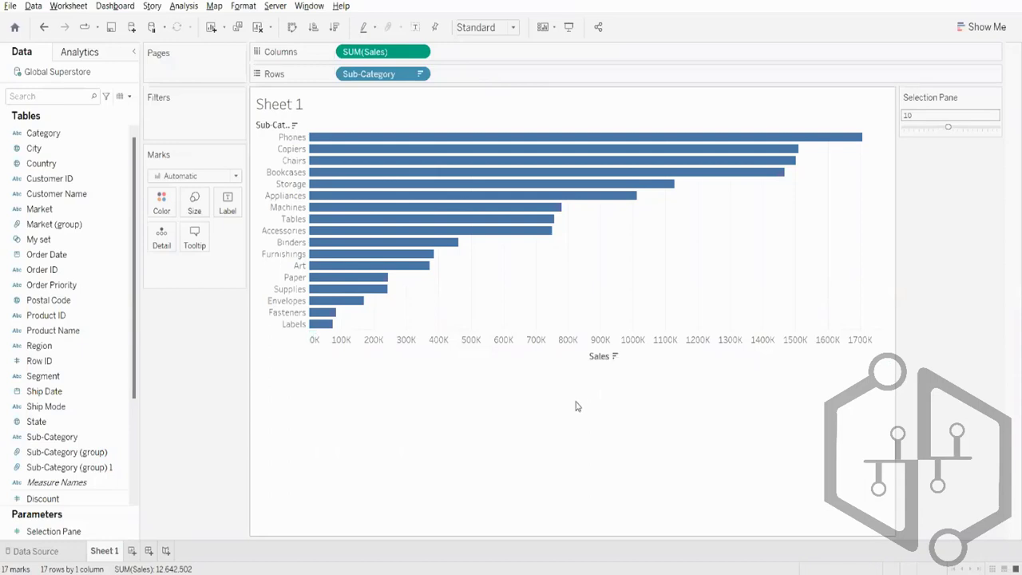
pyautogui.click(69, 441)
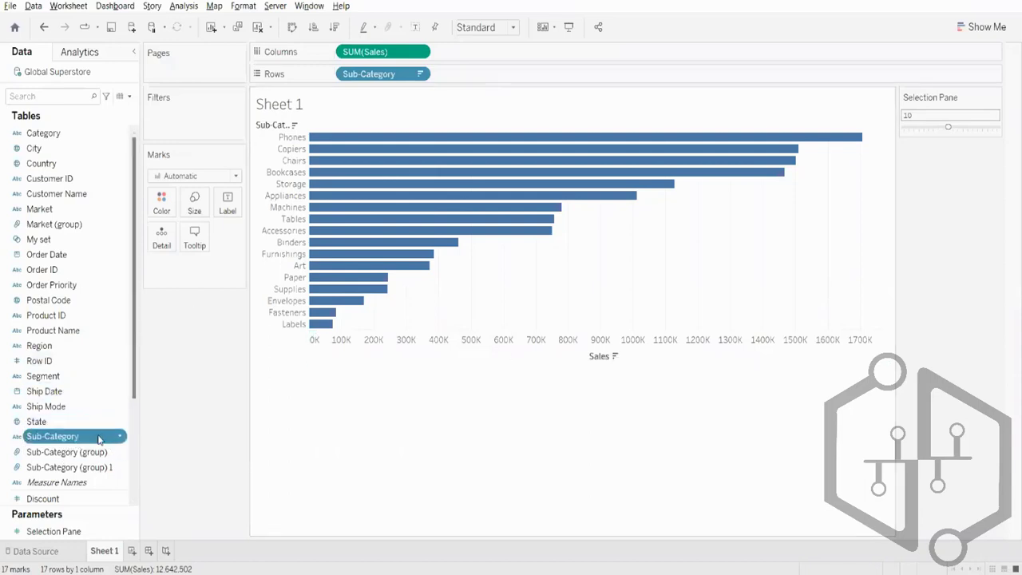
pyautogui.rightClick(99, 439)
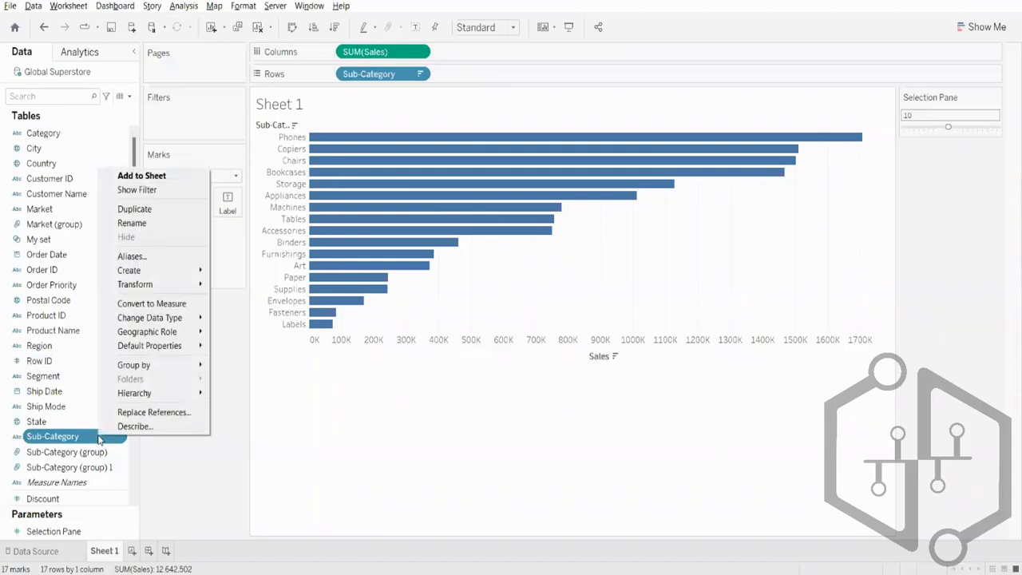
pyautogui.moveTo(183, 271)
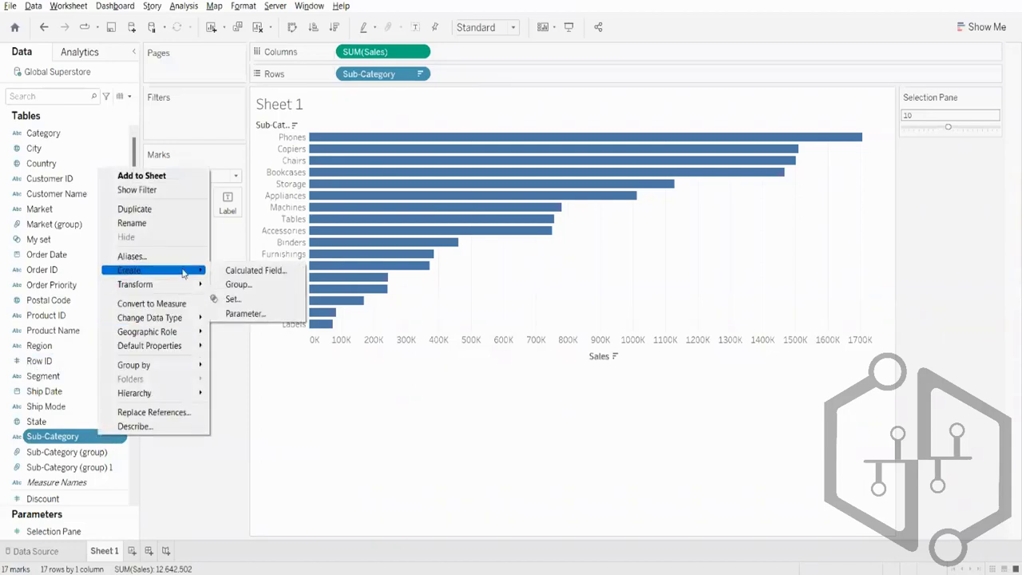
pyautogui.click(252, 299)
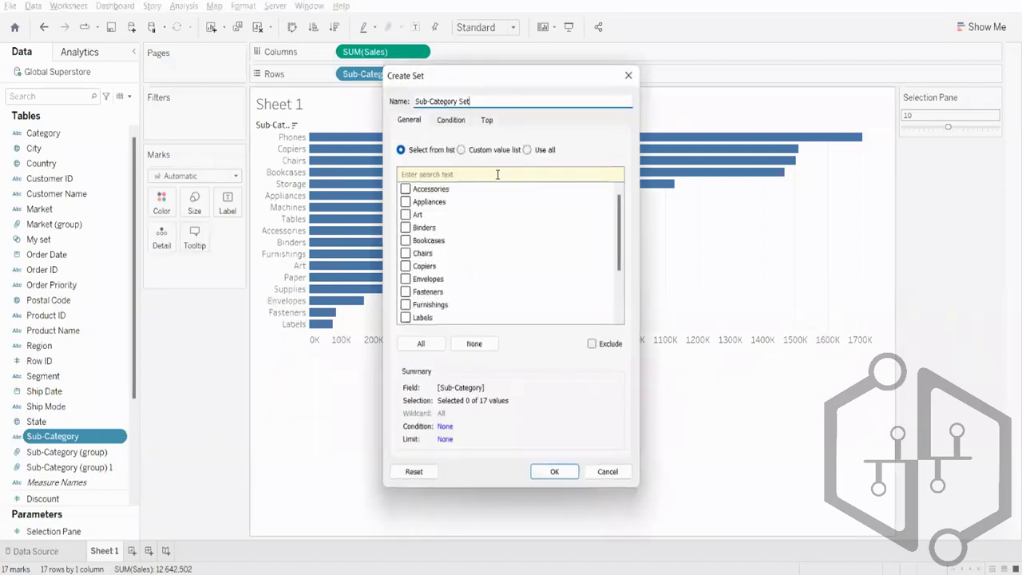
# - Define Sub-Category Set as the top Selection Pane sub-categories by the sum of Sales and create it
pyautogui.click(488, 104)
pyautogui.moveTo(487, 102); pyautogui.dragTo(397, 103)
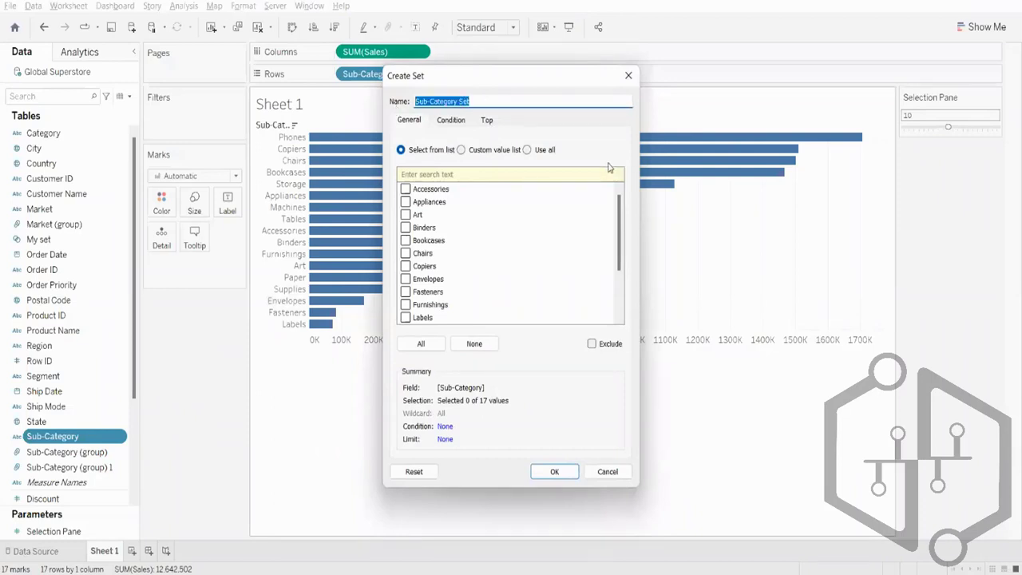
pyautogui.click(487, 121)
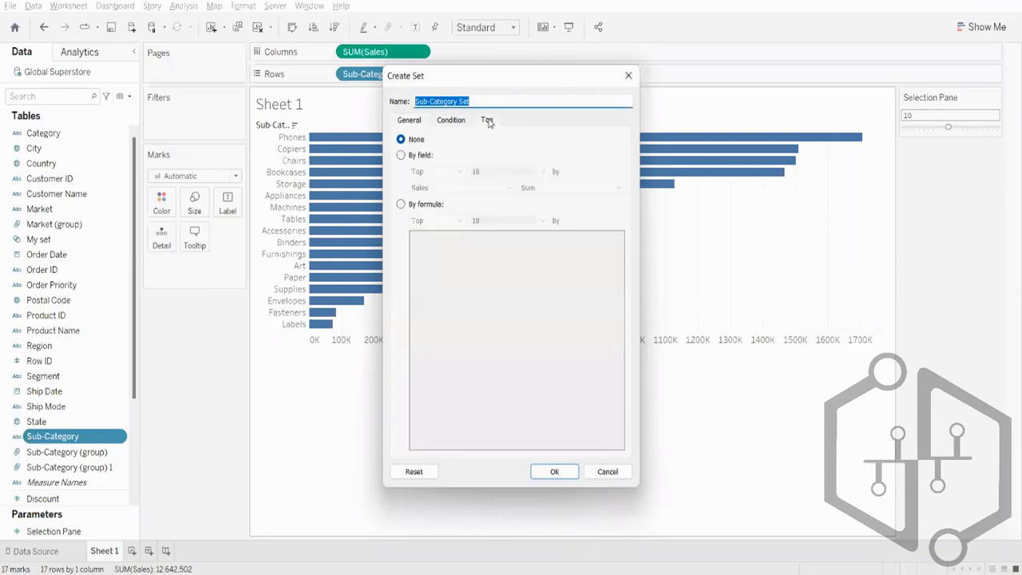
pyautogui.click(401, 155)
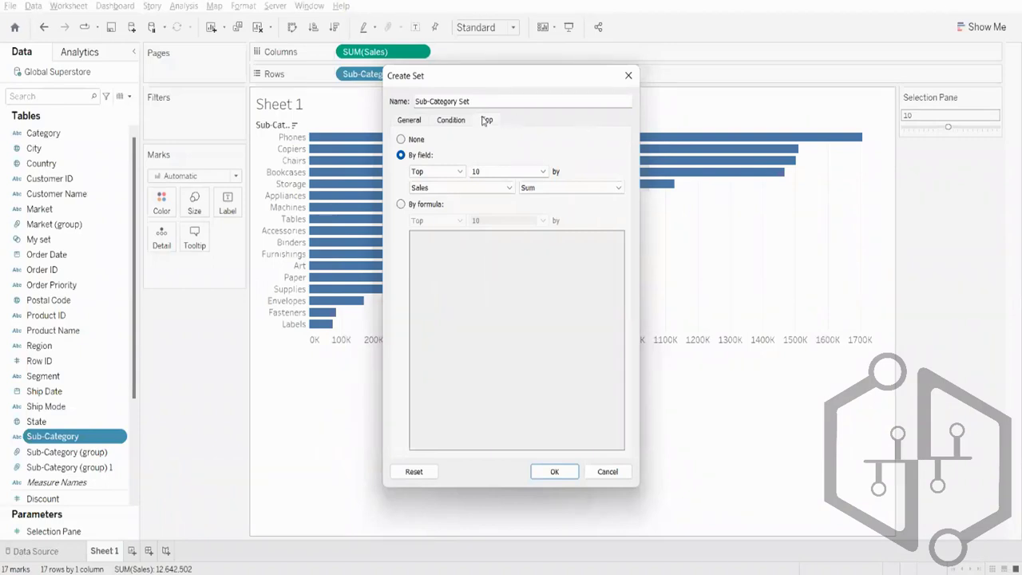
pyautogui.moveTo(482, 97); pyautogui.dragTo(411, 101)
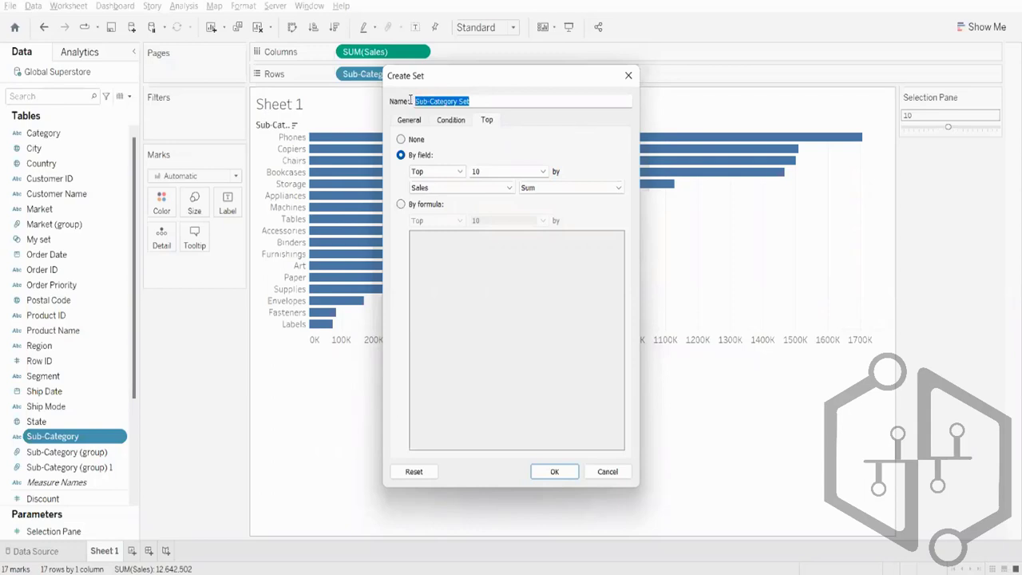
pyautogui.moveTo(484, 96); pyautogui.dragTo(413, 102)
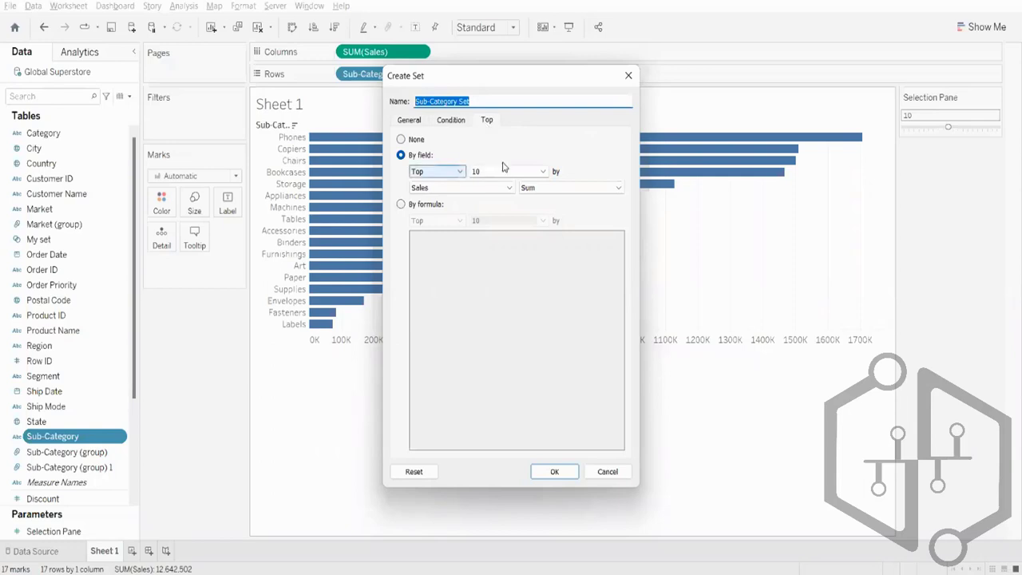
pyautogui.click(543, 173)
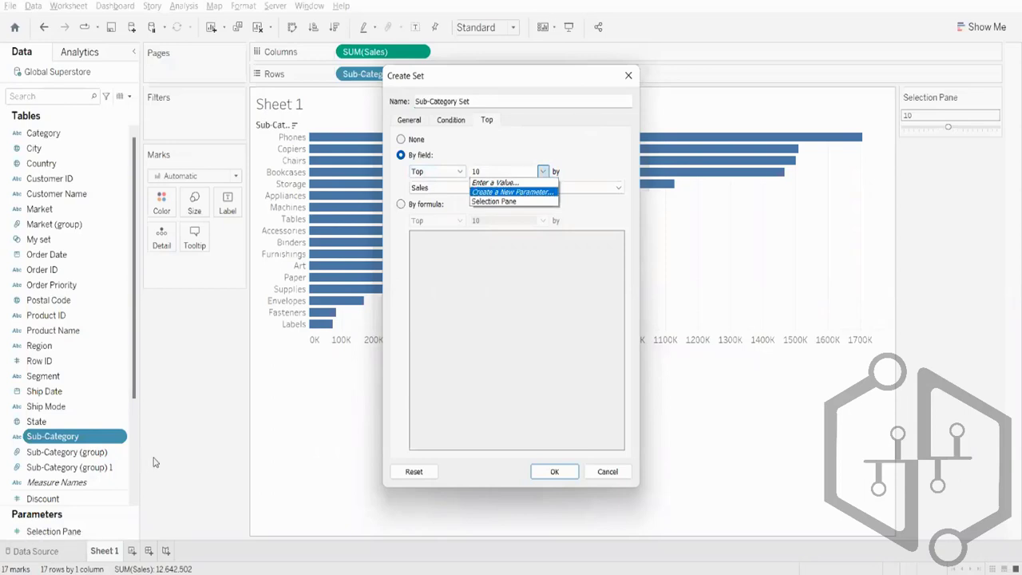
pyautogui.click(490, 201)
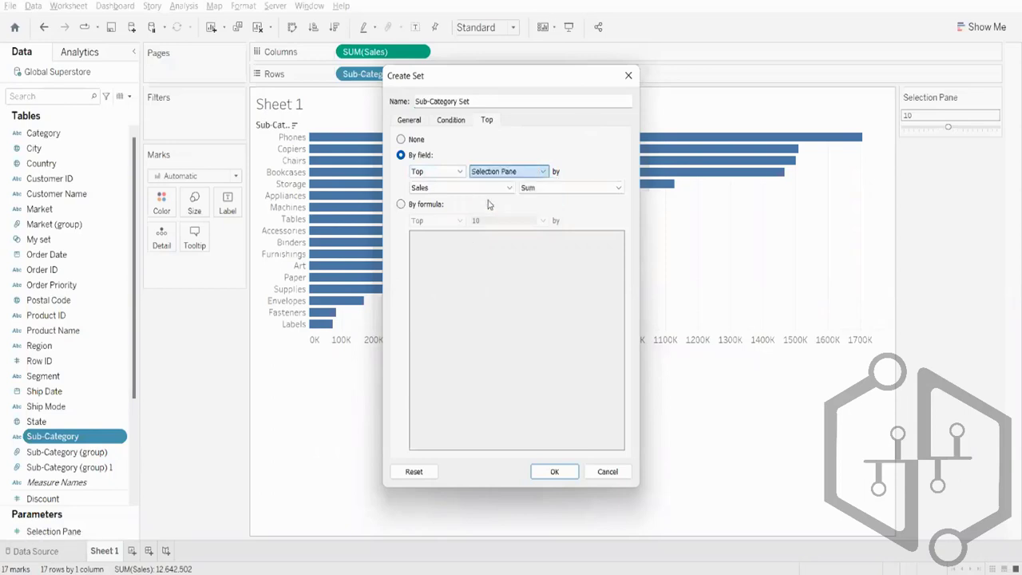
pyautogui.click(555, 472)
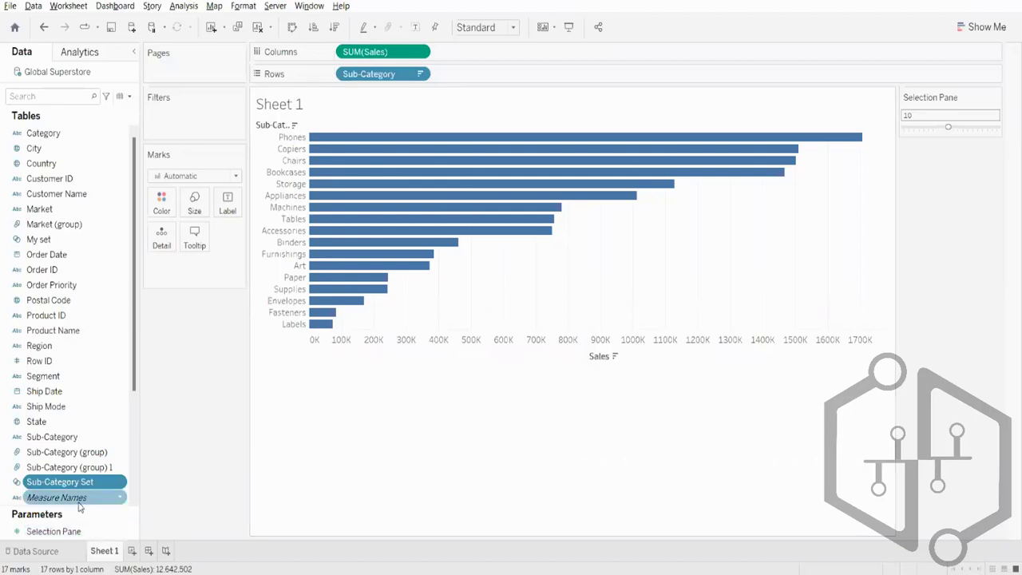
# - Color the bars by membership in Sub-Category Set, and take that coloring off again
pyautogui.moveTo(77, 489); pyautogui.dragTo(159, 214)
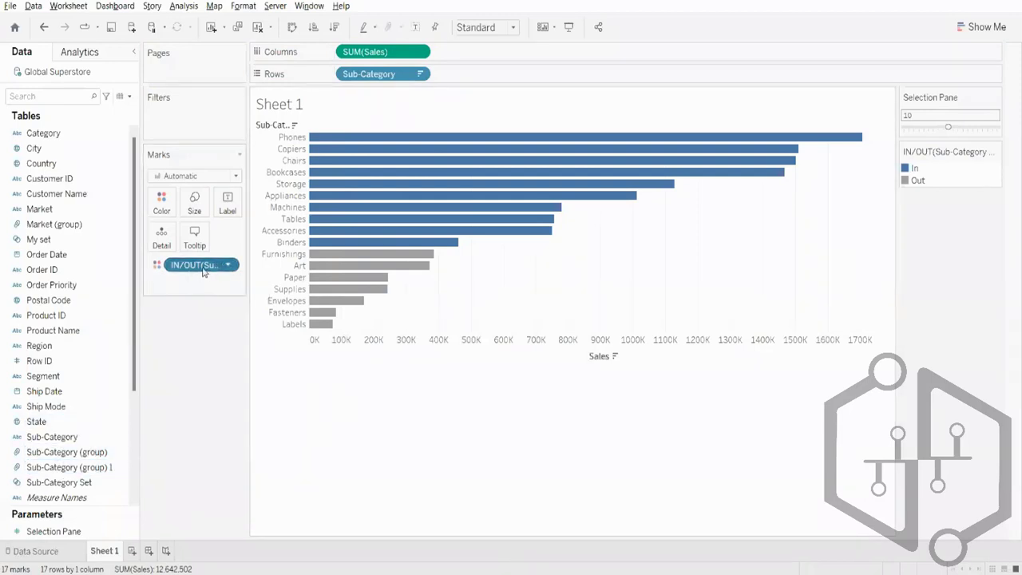
pyautogui.moveTo(204, 265); pyautogui.dragTo(79, 315)
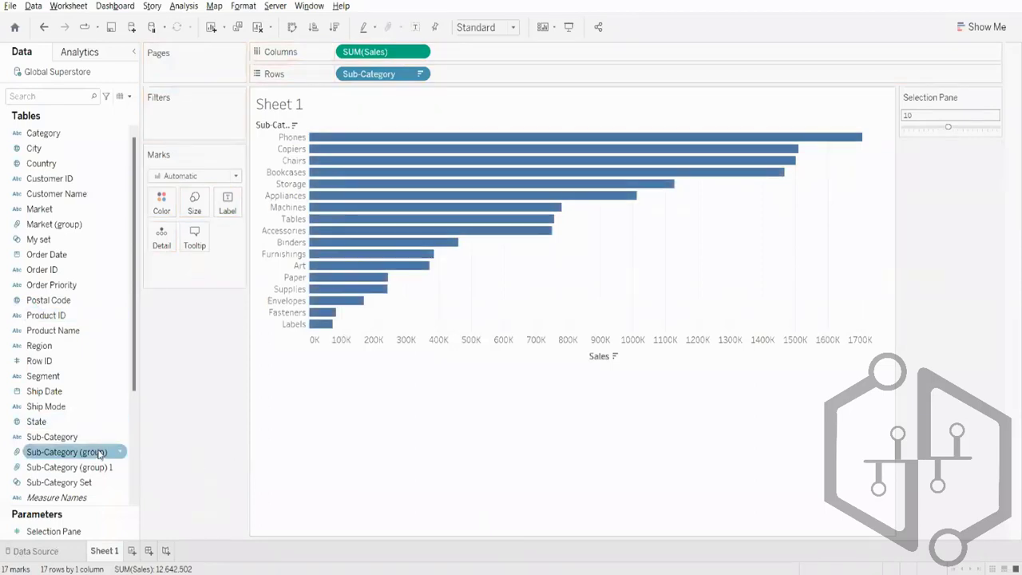
pyautogui.click(80, 407)
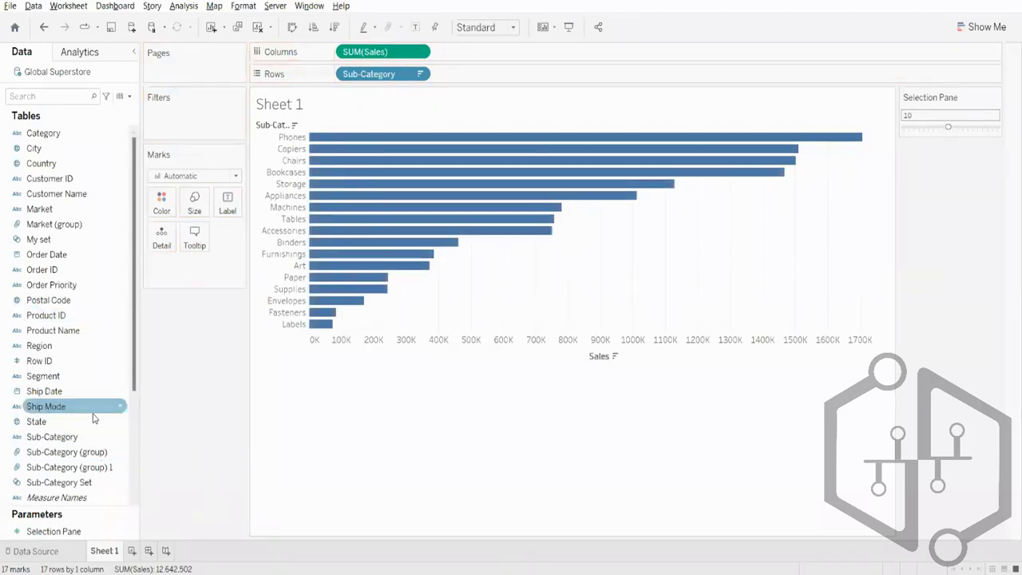
# - Color the bars by membership in Sub-Category Set and set the Selection Pane parameter to 3
pyautogui.click(78, 485)
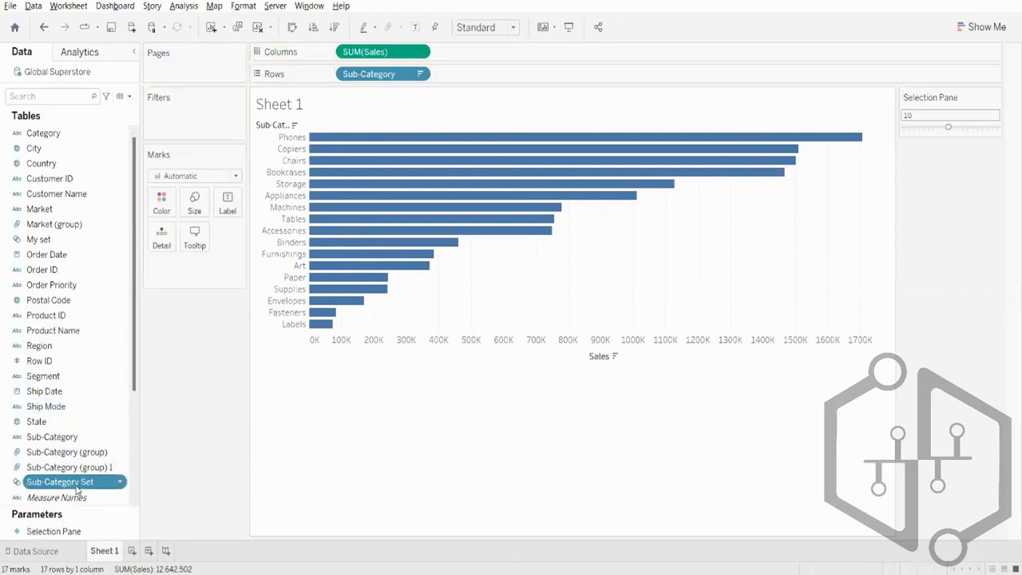
pyautogui.moveTo(78, 489); pyautogui.dragTo(164, 213)
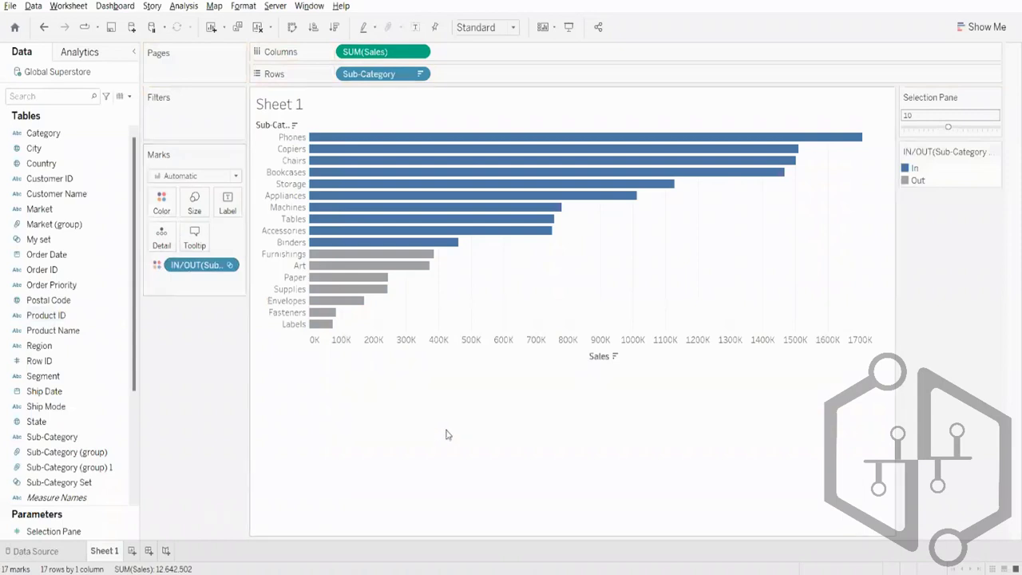
pyautogui.moveTo(499, 150)
pyautogui.moveTo(951, 128); pyautogui.dragTo(917, 130)
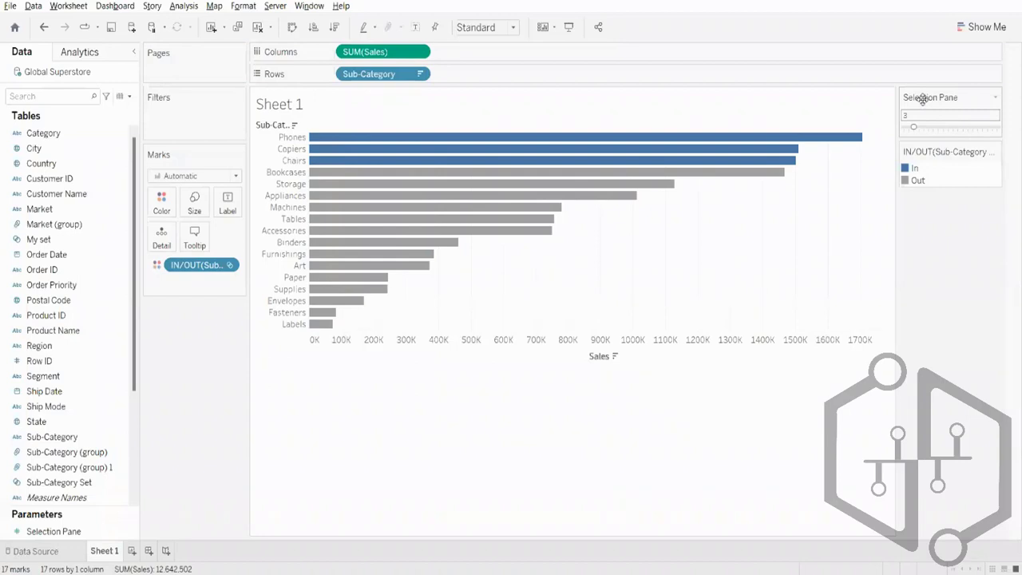
pyautogui.moveTo(612, 141)
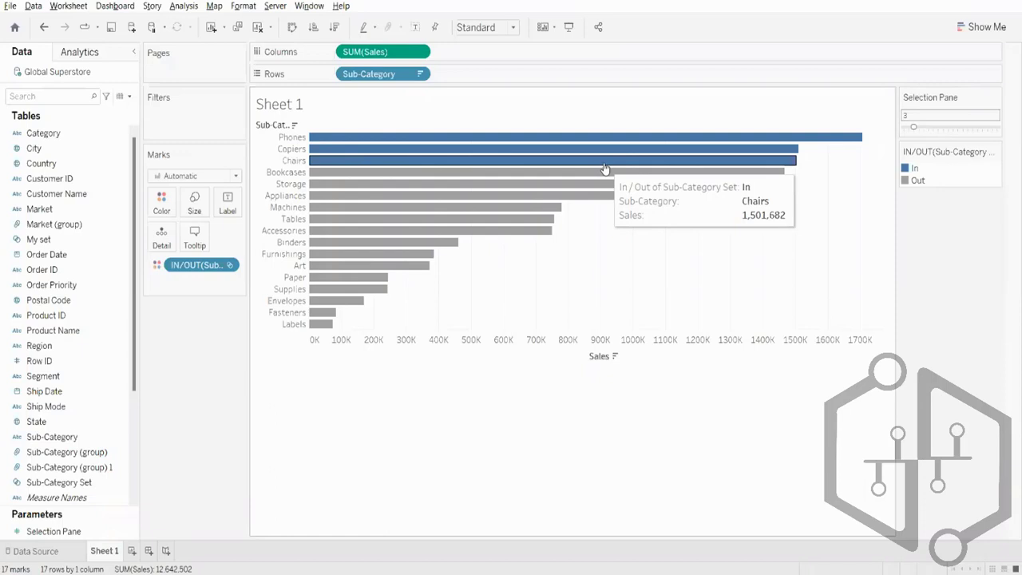
# - Try sorting the sub-categories by Sales in ascending and descending order, and clear the sort from the Sub-Category field
pyautogui.click(313, 27)
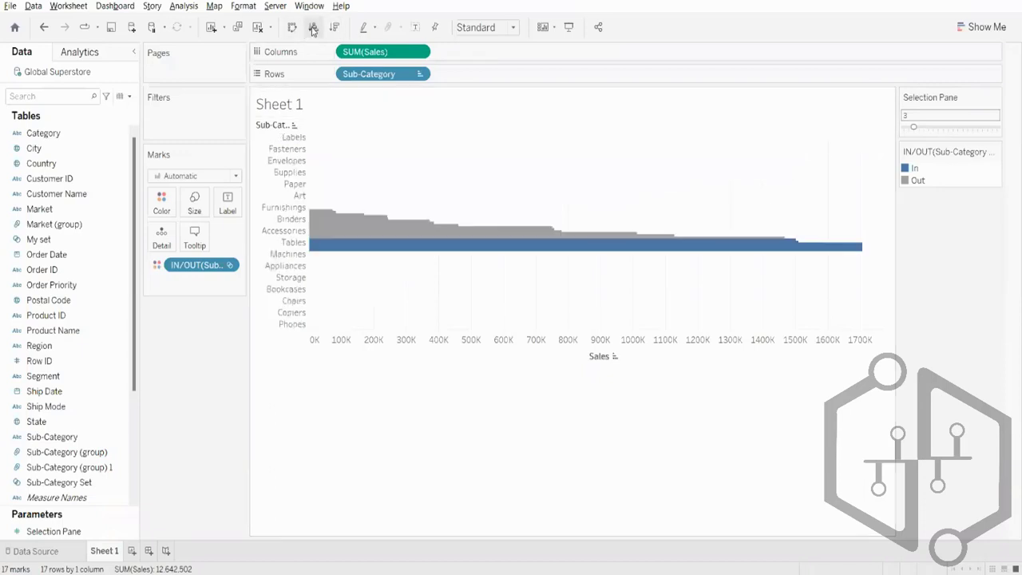
pyautogui.click(335, 27)
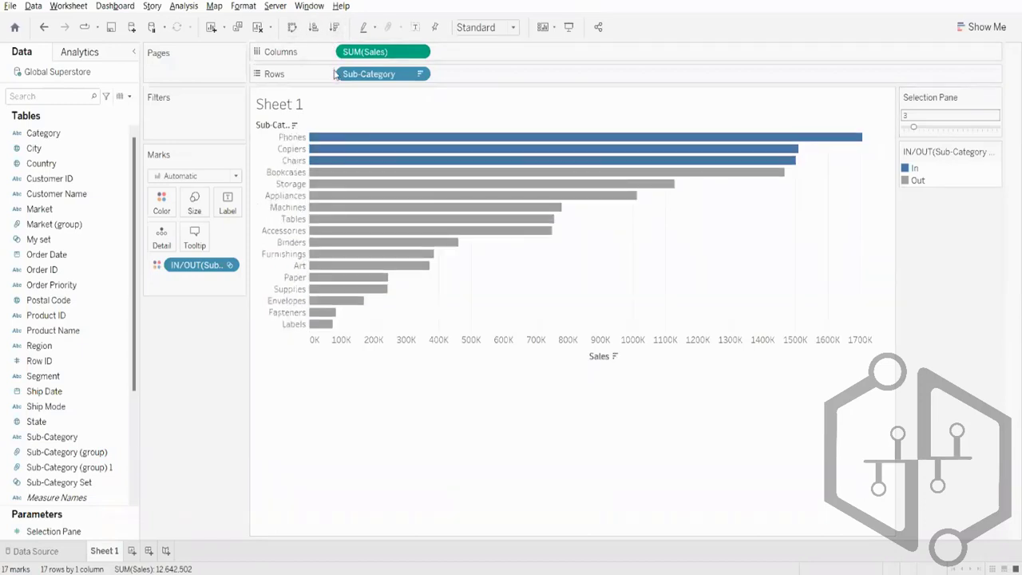
pyautogui.rightClick(381, 151)
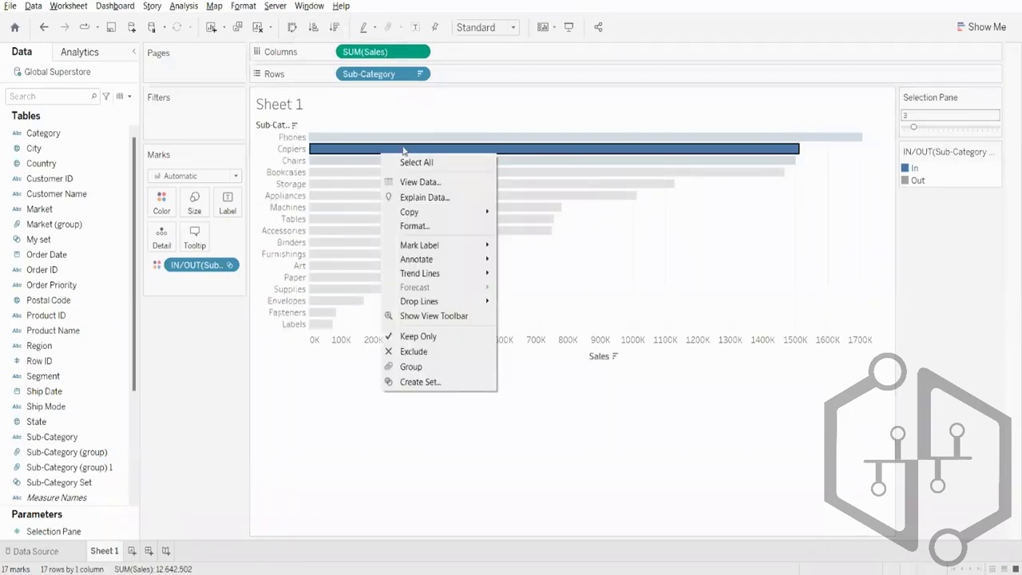
pyautogui.click(475, 104)
pyautogui.click(418, 74)
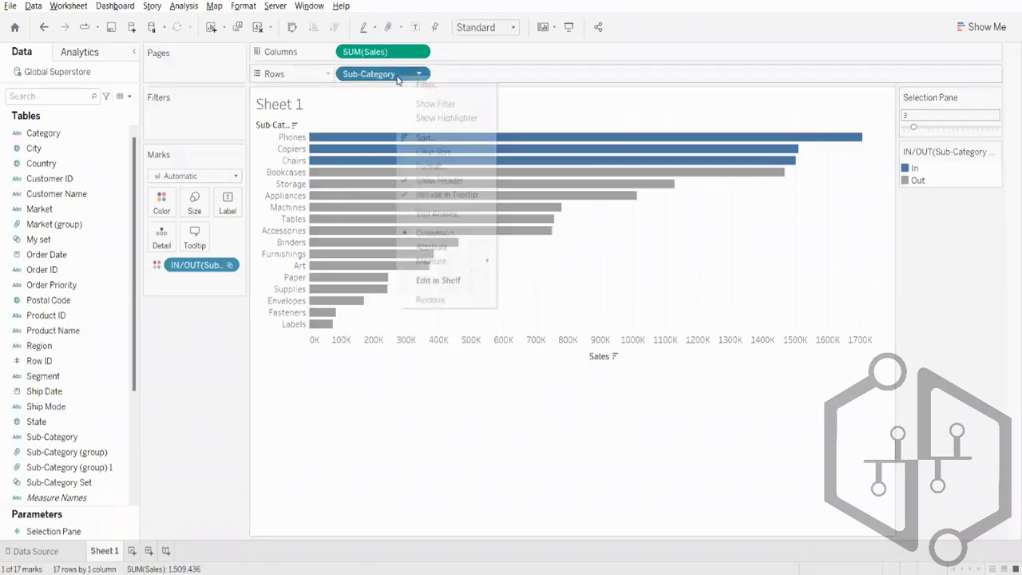
pyautogui.click(430, 151)
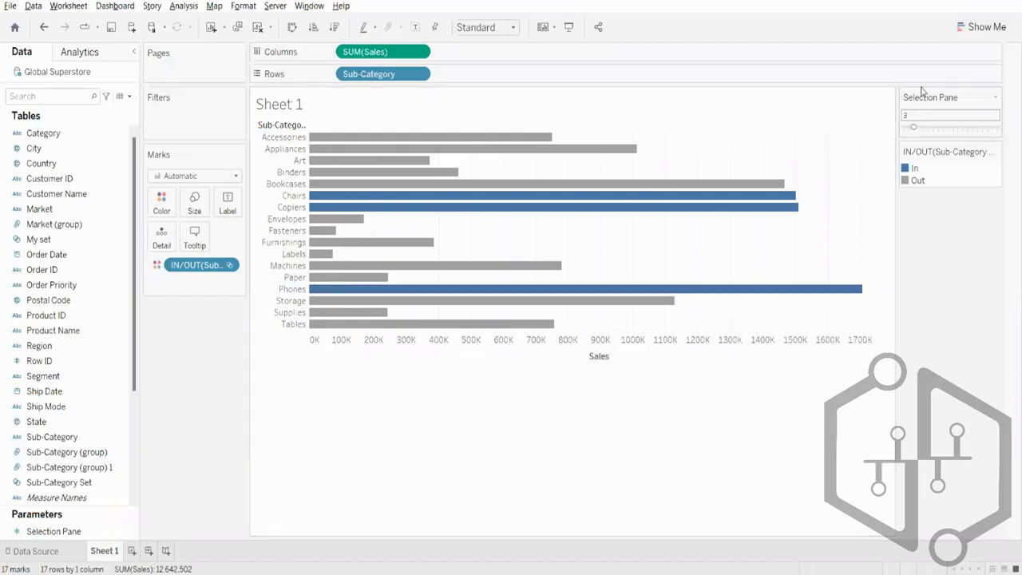
# - Try the Selection Pane parameter at 2, 11 and 8, and return it to 3
pyautogui.moveTo(916, 130); pyautogui.dragTo(910, 134)
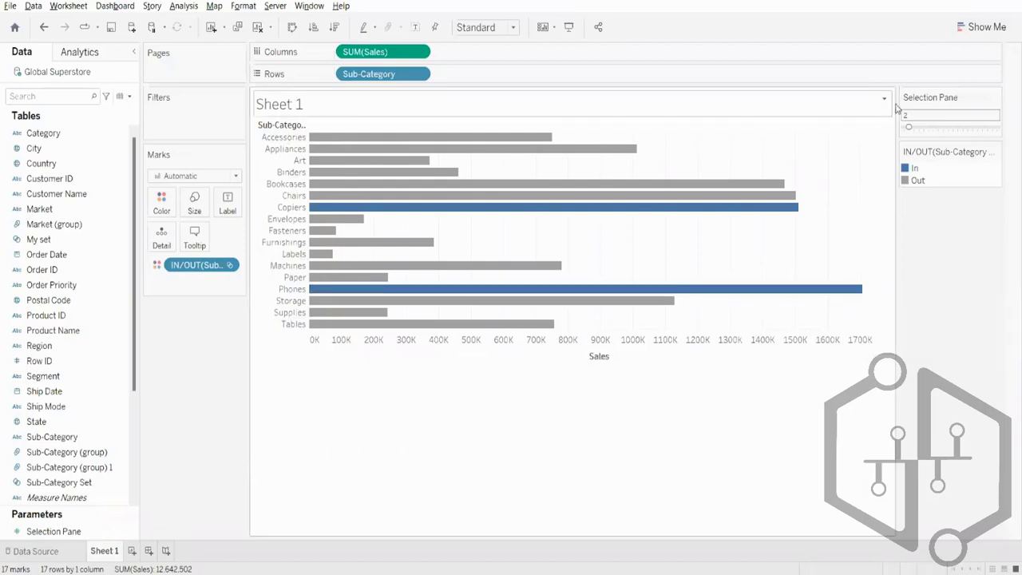
pyautogui.moveTo(912, 130); pyautogui.dragTo(953, 130)
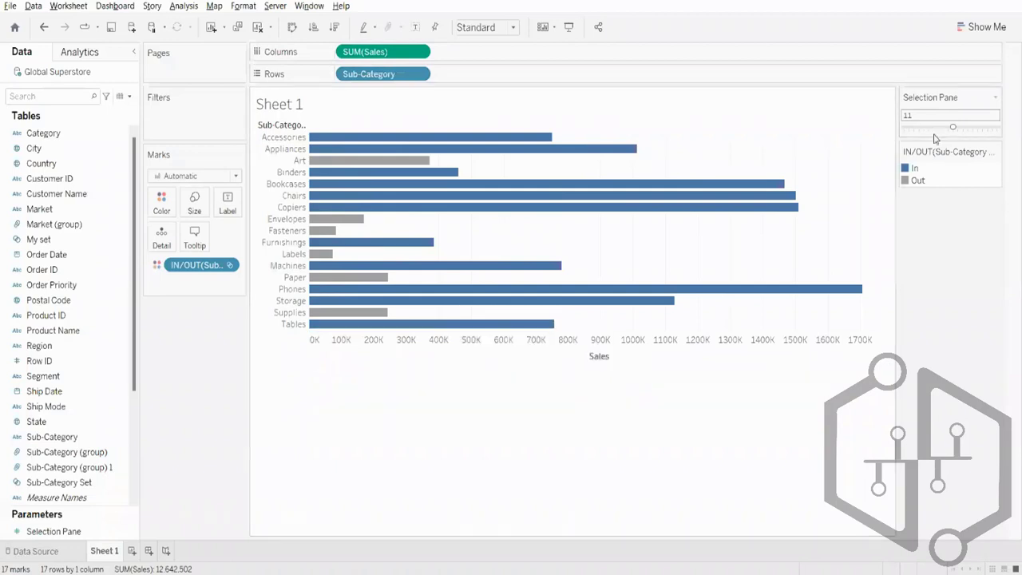
pyautogui.moveTo(934, 128)
pyautogui.mouseDown()
pyautogui.moveTo(919, 128)
pyautogui.moveTo(938, 128)
pyautogui.mouseUp()
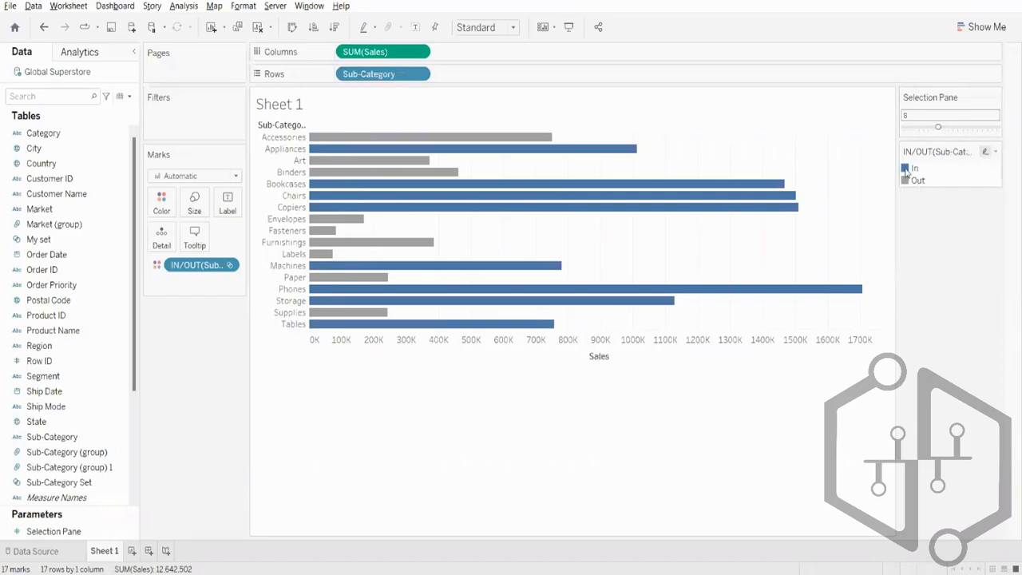
pyautogui.moveTo(939, 128); pyautogui.dragTo(915, 128)
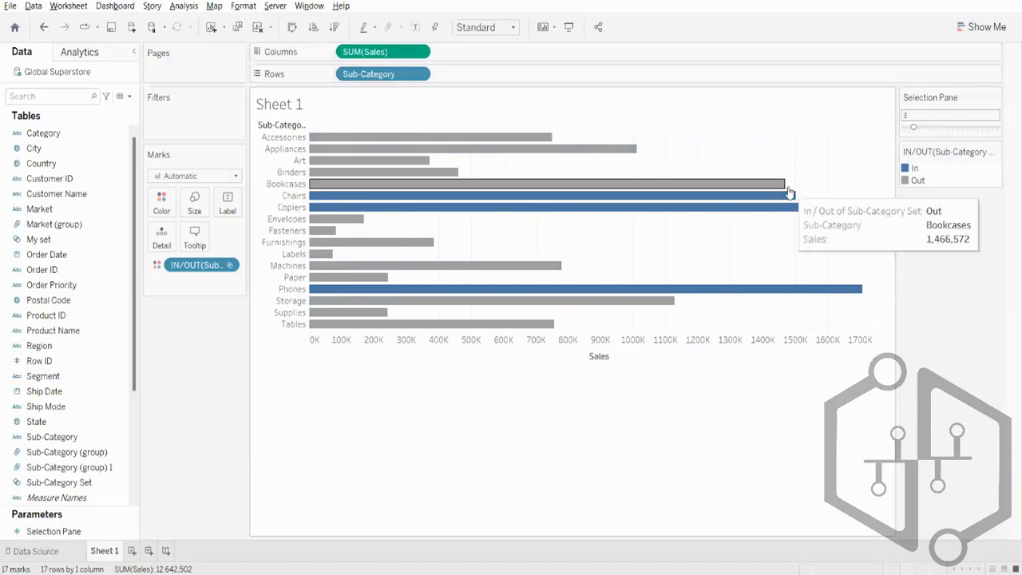
pyautogui.moveTo(784, 214)
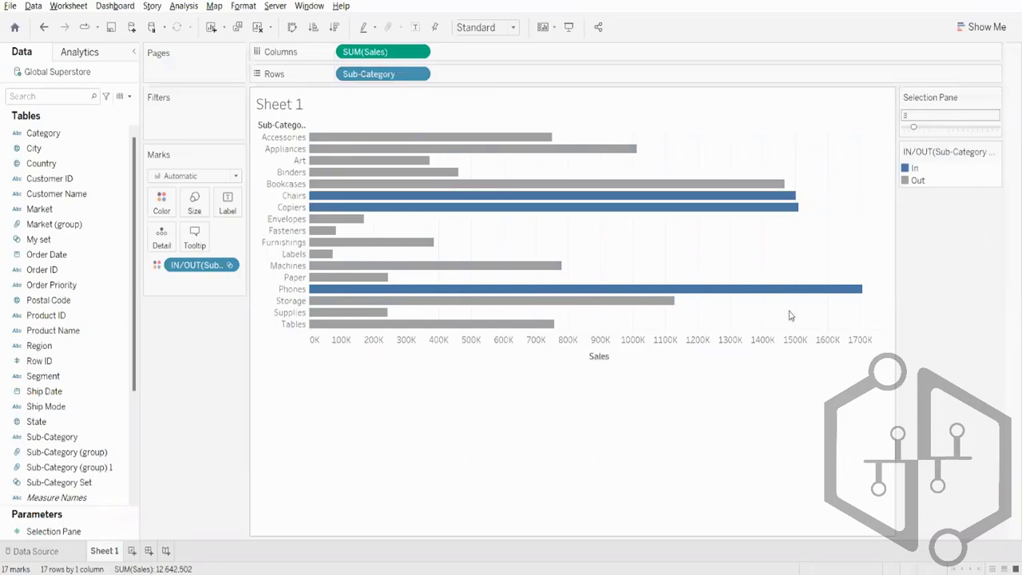